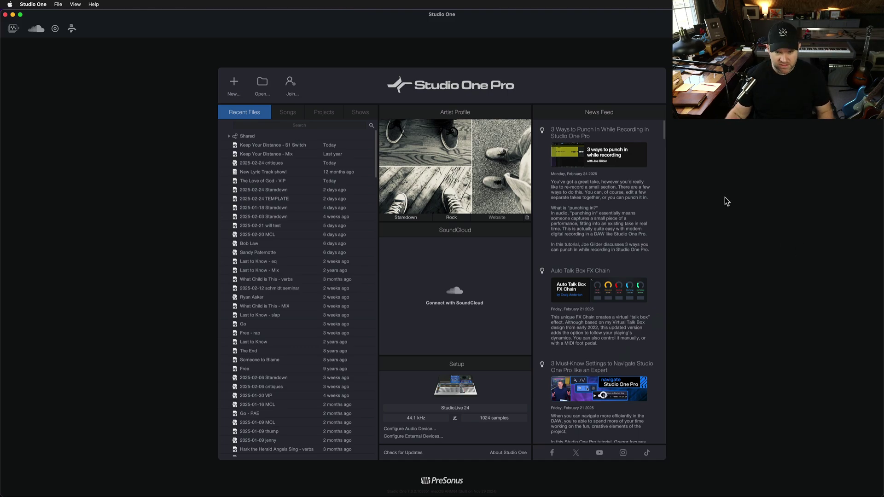
Create a new song from the user template Record and Mix, keeping the suggested name and settings
{"action": "left_click", "coordinate": [229, 85]}
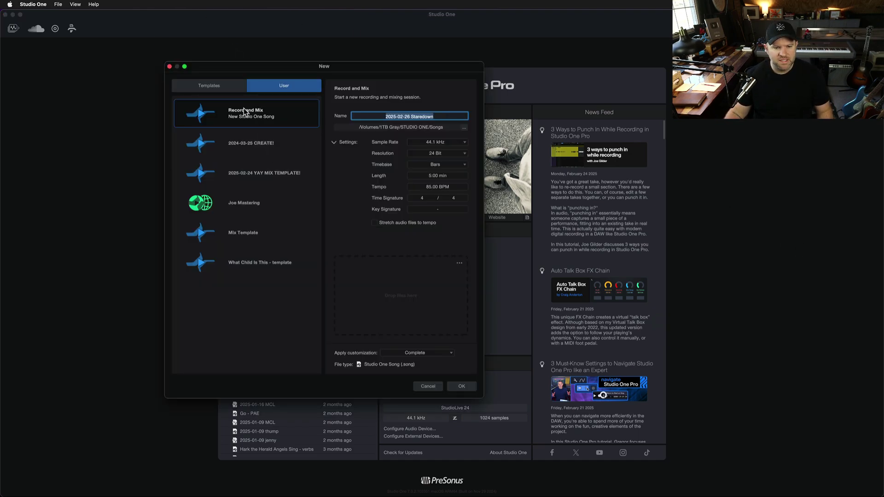
{"action": "left_click", "coordinate": [224, 87]}
{"action": "left_click", "coordinate": [275, 87]}
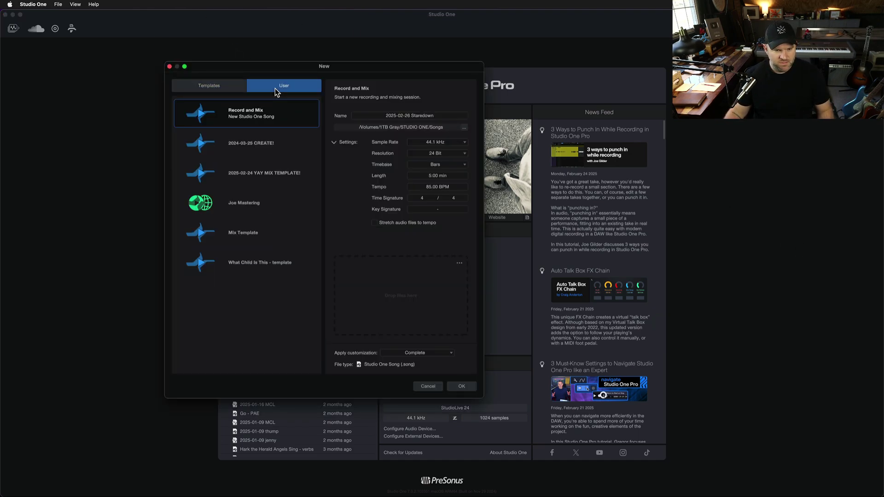
{"action": "double_click", "coordinate": [233, 115]}
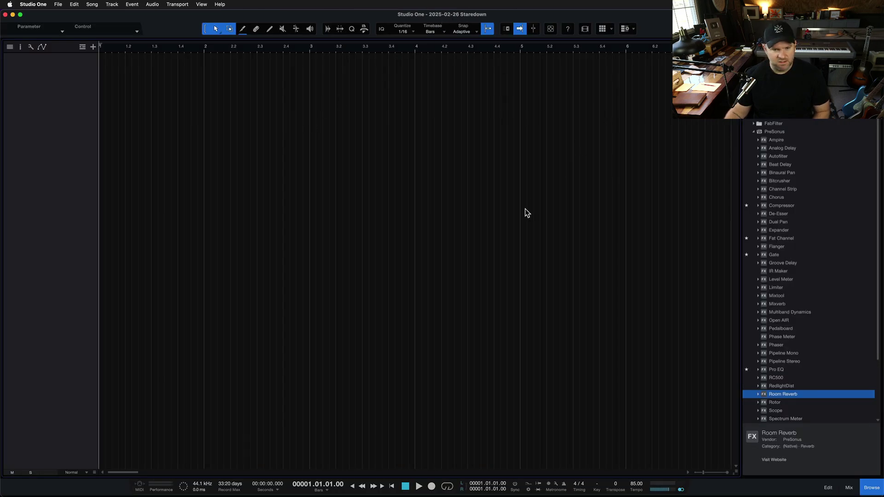
Switch to Finder and import all WAV files from the End of the World folder into the empty arrangement, from AG.wav to Vox.wav
{"action": "key", "text": "super+Tab"}
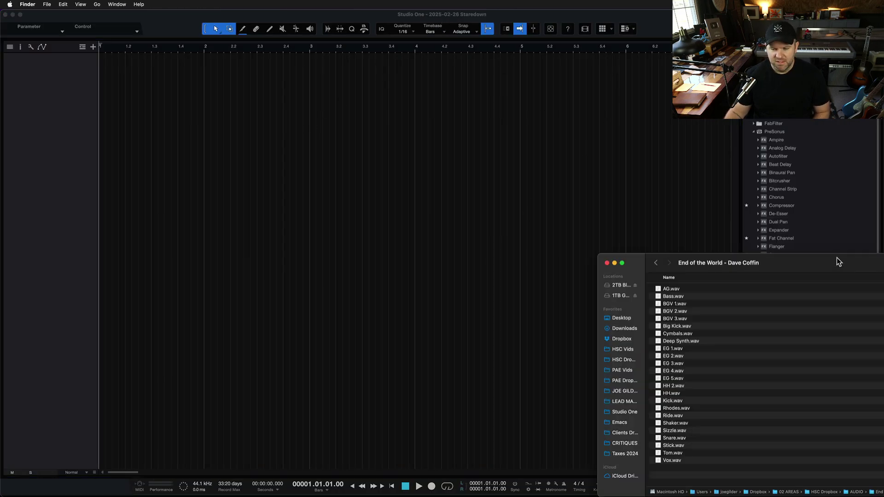
{"action": "mouse_move", "coordinate": [839, 262]}
{"action": "left_mouse_down"}
{"action": "mouse_move", "coordinate": [831, 256]}
{"action": "mouse_move", "coordinate": [837, 261]}
{"action": "left_mouse_up"}
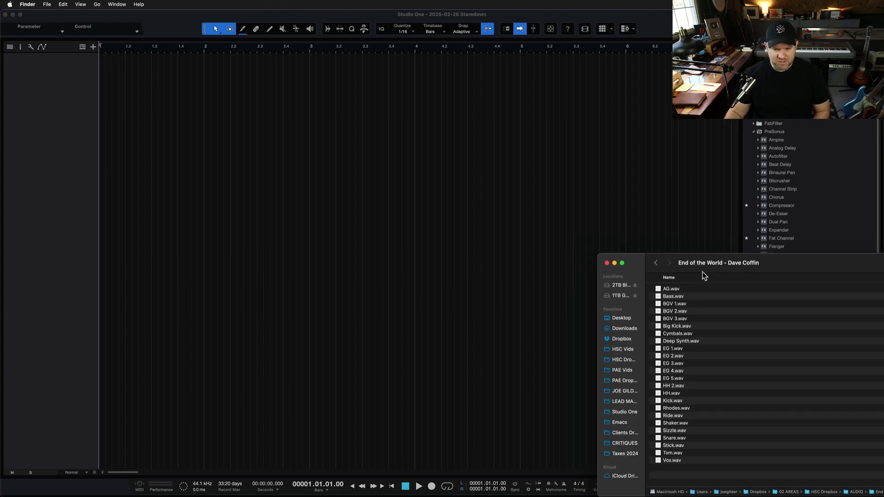
{"action": "left_click", "coordinate": [685, 288]}
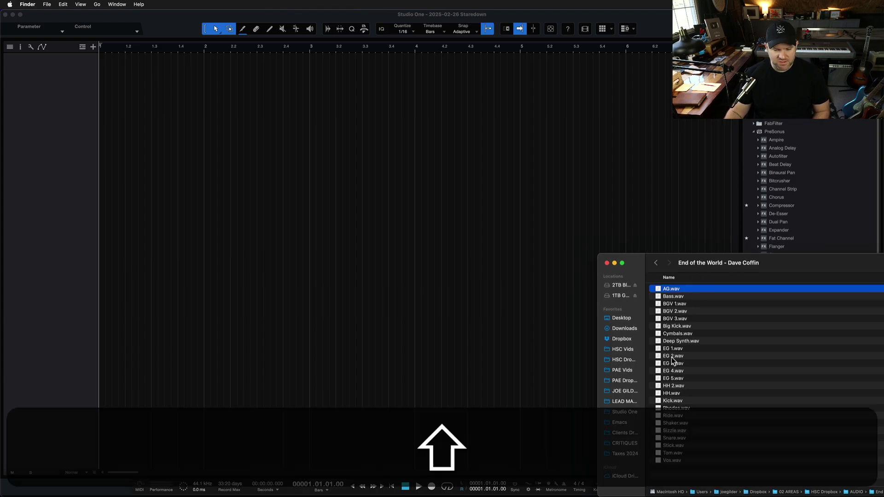
{"action": "left_click", "coordinate": [671, 461], "text": "shift"}
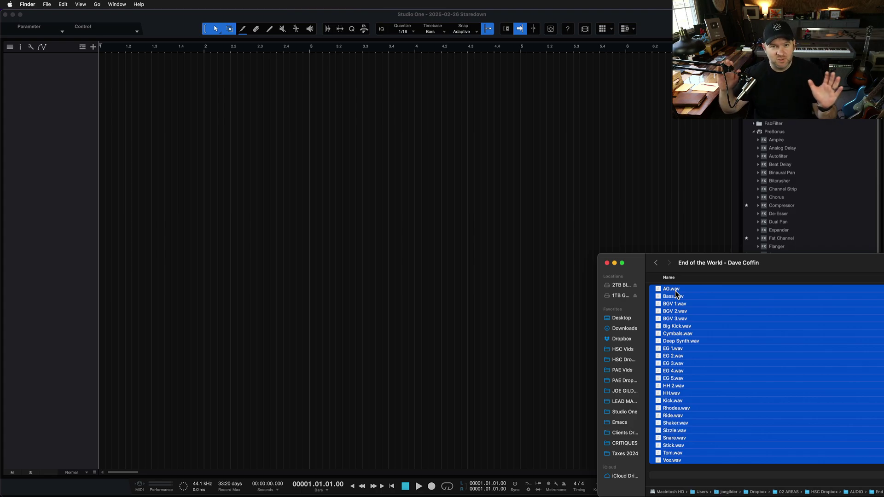
{"action": "mouse_move", "coordinate": [676, 294]}
{"action": "left_mouse_down"}
{"action": "mouse_move", "coordinate": [191, 147]}
{"action": "mouse_move", "coordinate": [97, 97]}
{"action": "mouse_move", "coordinate": [108, 102]}
{"action": "left_mouse_up"}
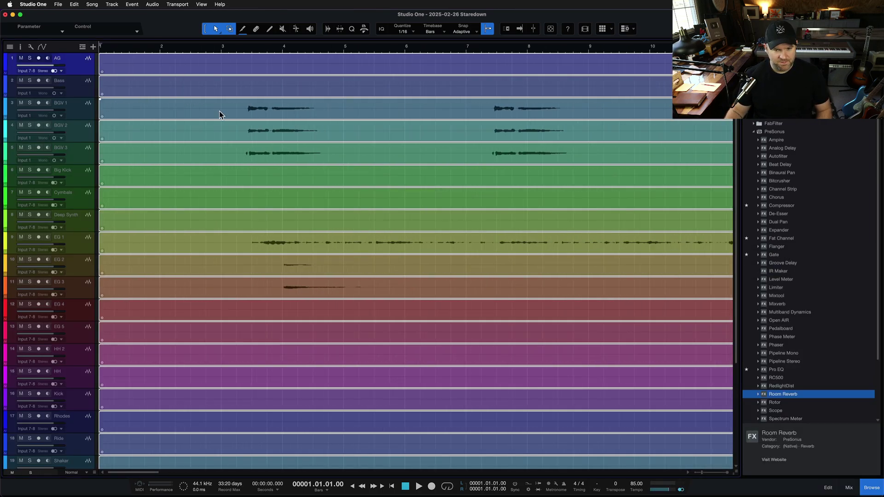
View the full length of the imported tracks in the arrangement
{"action": "key", "text": "w"}
{"action": "key", "text": "w"}
{"action": "key", "text": "w"}
{"action": "key", "text": "w"}
{"action": "key", "text": "w"}
{"action": "key", "text": "w"}
{"action": "key", "text": "w"}
{"action": "key", "text": "w"}
{"action": "key", "text": "w"}
{"action": "key", "text": "w"}
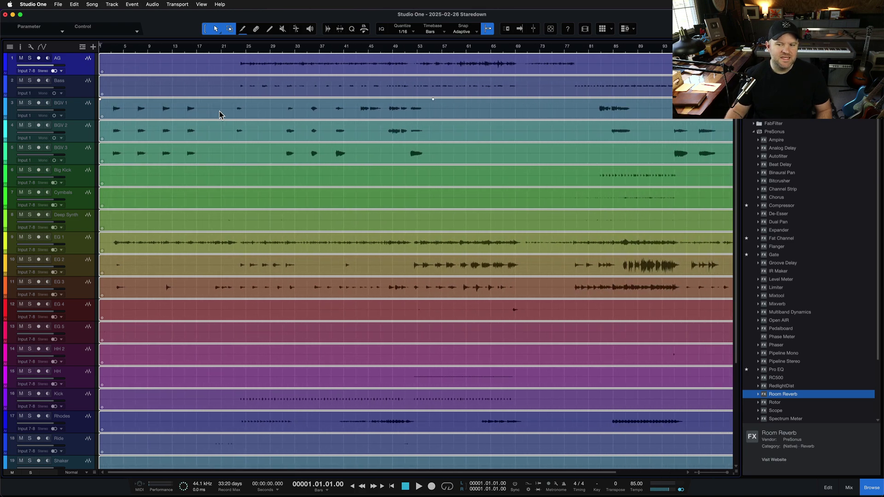
{"action": "key", "text": "w"}
Check the Locations preferences for the save option that asks to copy external files when saving, and leave the preferences without changes
{"action": "key", "text": "super+comma"}
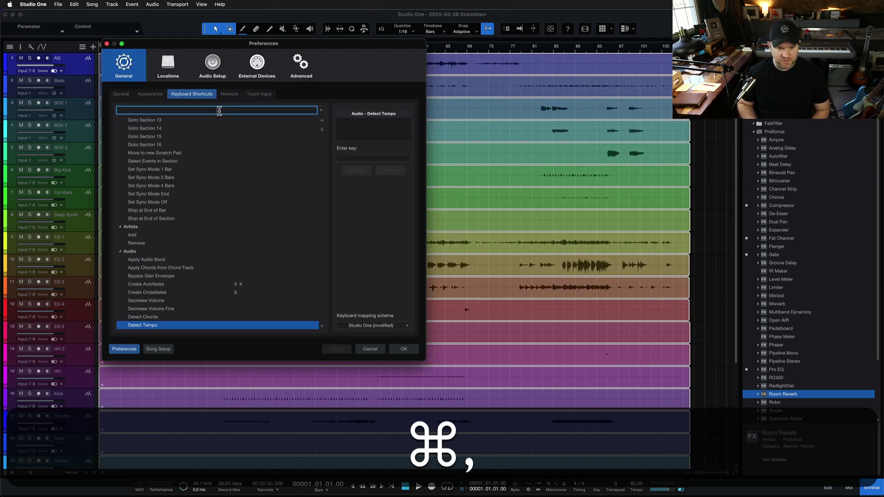
{"action": "left_click", "coordinate": [300, 64]}
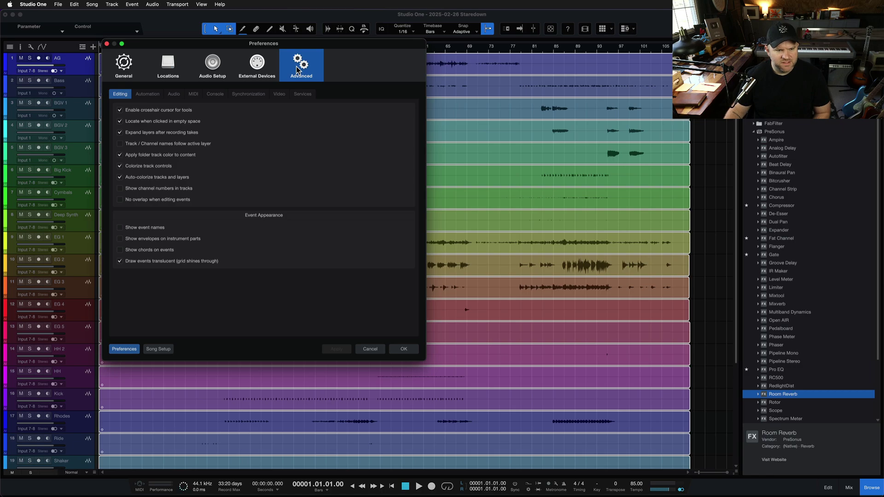
{"action": "left_click", "coordinate": [169, 70]}
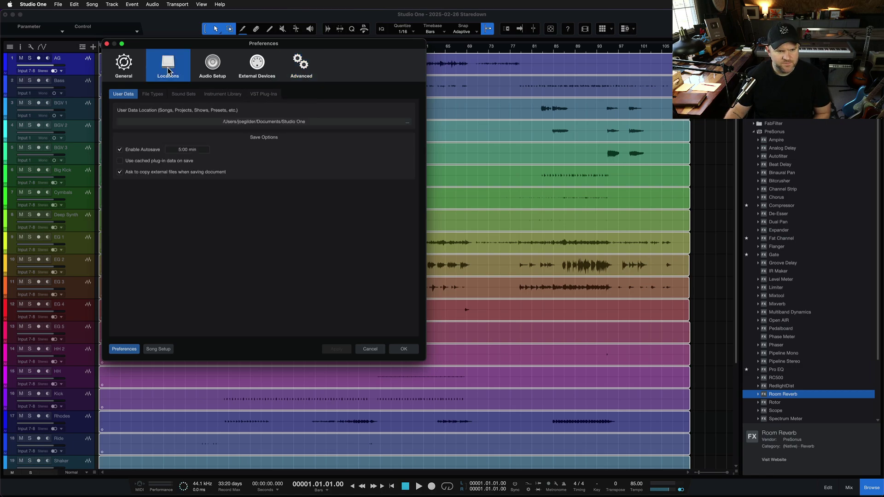
{"action": "scroll", "coordinate": [120, 163], "scroll_direction": "up", "scroll_amount": 5}
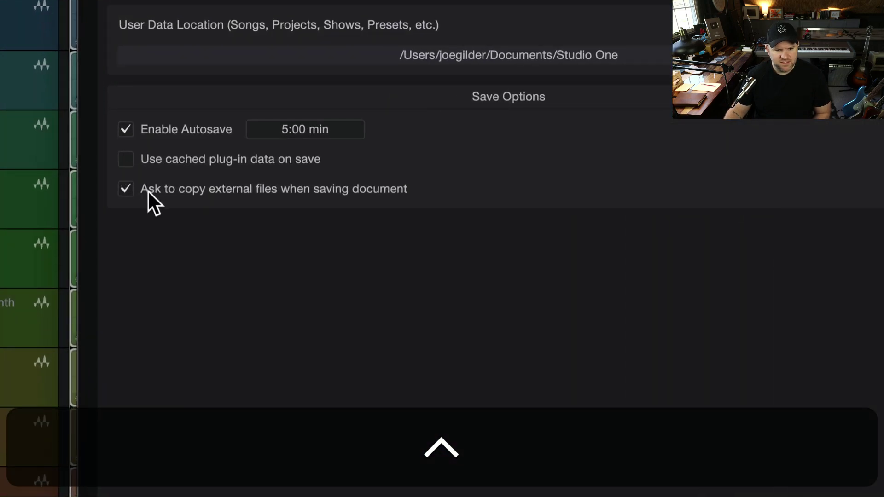
{"action": "scroll", "coordinate": [148, 191], "scroll_direction": "down", "scroll_amount": 5}
{"action": "left_click", "coordinate": [128, 67]}
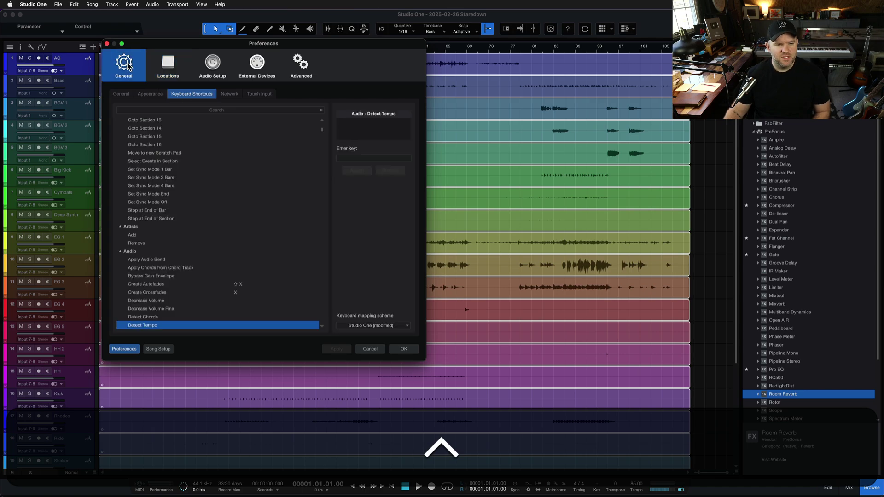
{"action": "left_click", "coordinate": [169, 68]}
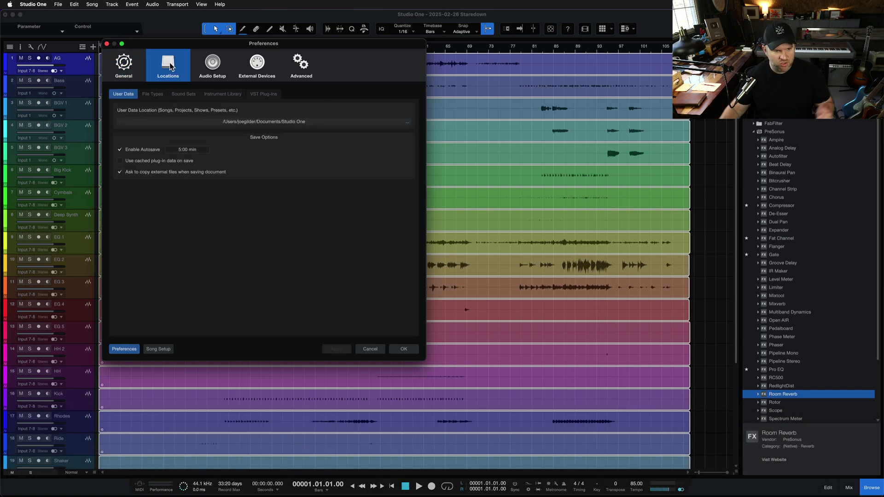
{"action": "scroll", "coordinate": [142, 123], "scroll_direction": "up", "scroll_amount": 5}
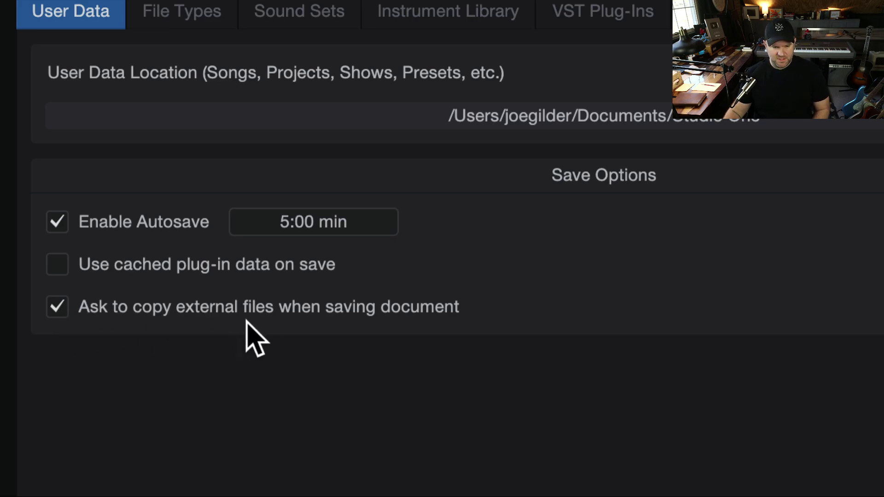
{"action": "scroll", "coordinate": [316, 296], "scroll_direction": "down", "scroll_amount": 5}
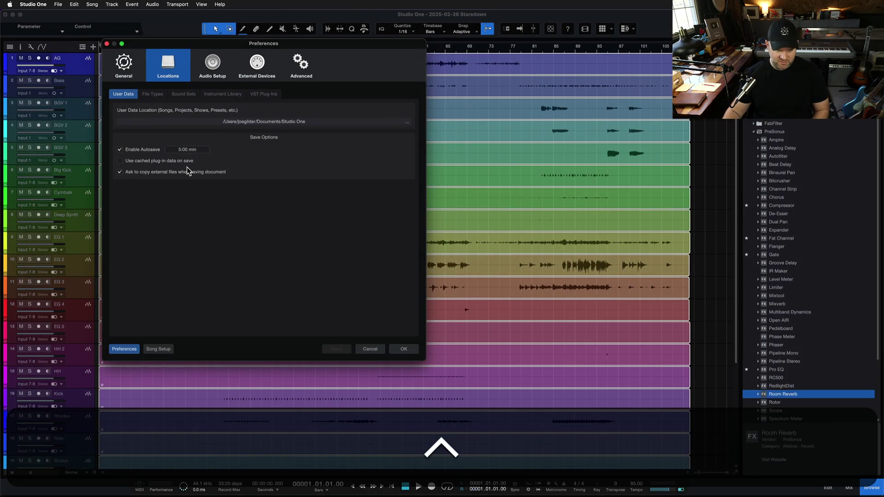
{"action": "left_click", "coordinate": [369, 349]}
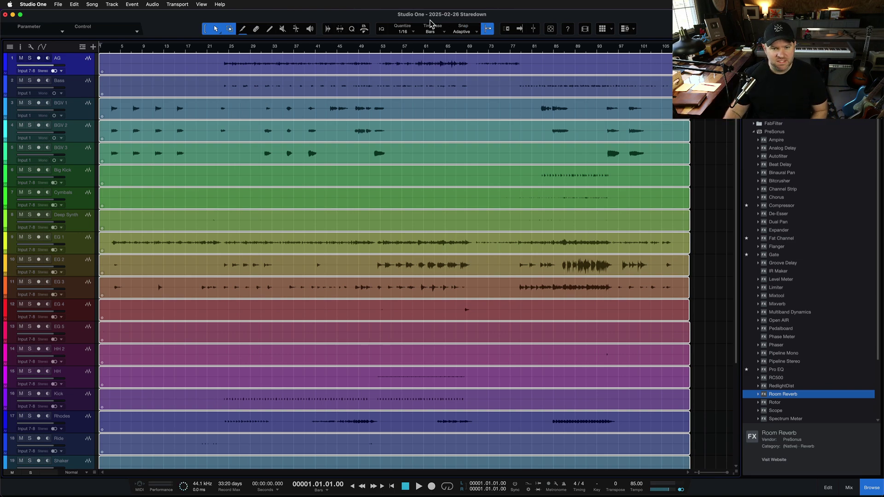
Save the song and copy all listed external audio files to its Media folder
{"action": "key", "text": "super+s"}
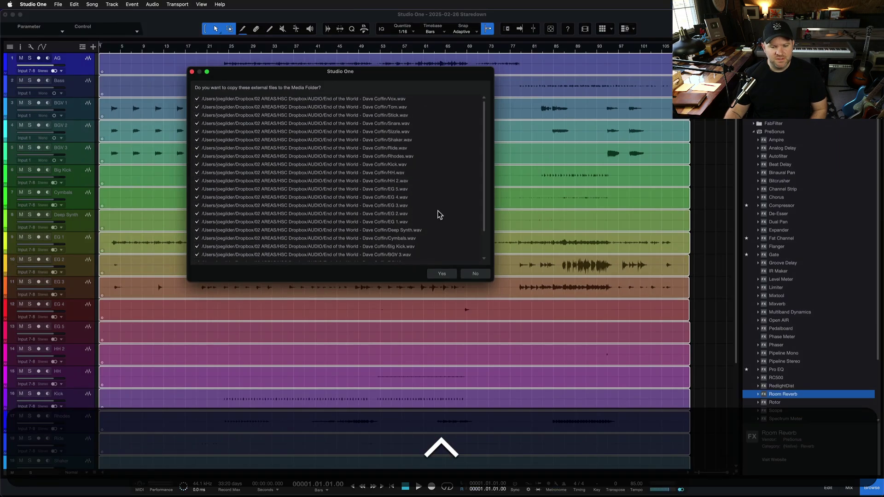
{"action": "left_click", "coordinate": [713, 485]}
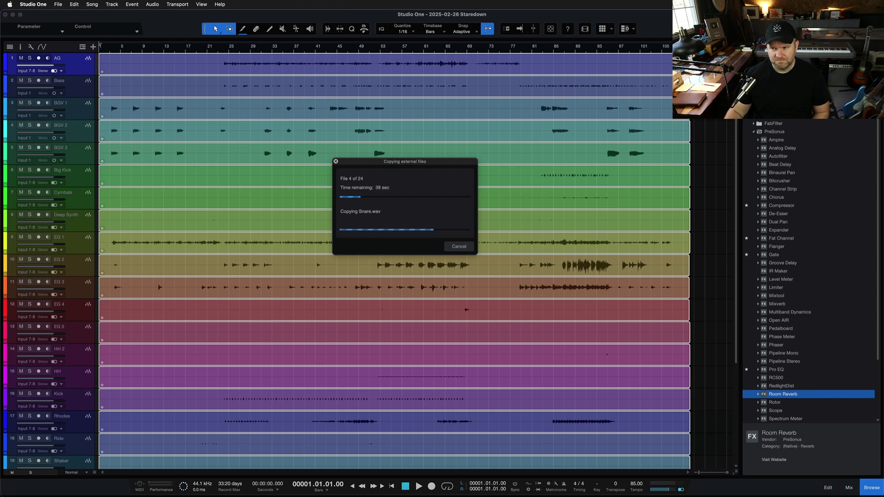
Switch to Finder, open the 2025-01-18 Staredown song folder on the 1TB Gray drive, and resize the window to show its contents
{"action": "key", "text": "super+Tab"}
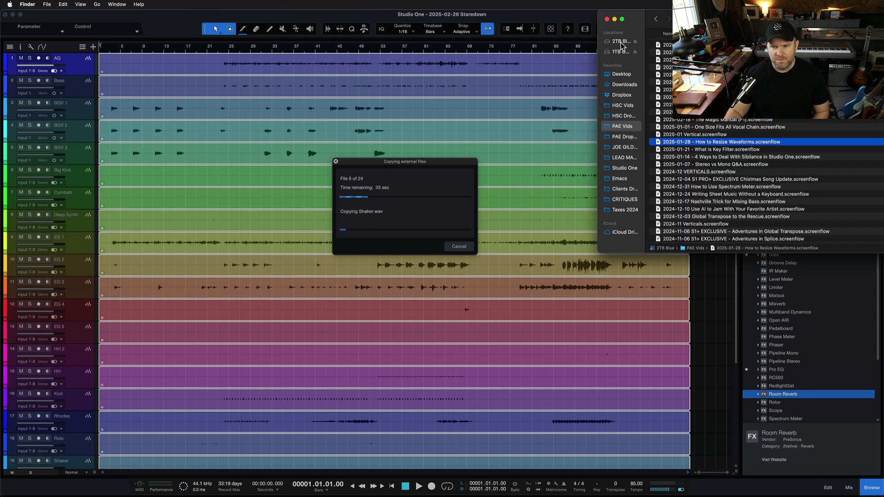
{"action": "left_click", "coordinate": [622, 52]}
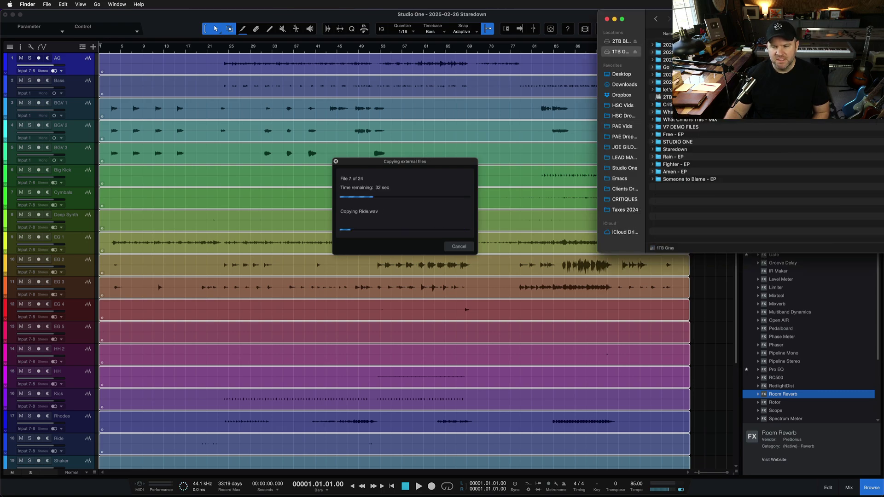
{"action": "double_click", "coordinate": [689, 52]}
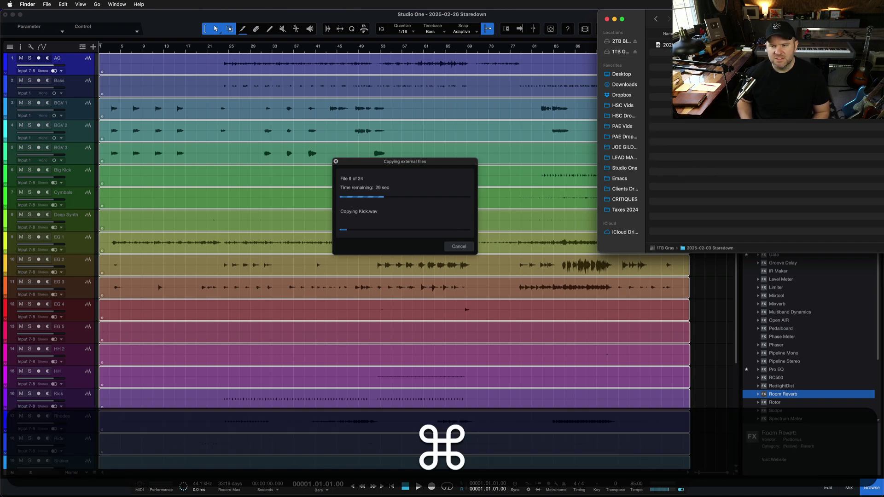
{"action": "key", "text": "super+Up"}
{"action": "key", "text": "super+Down"}
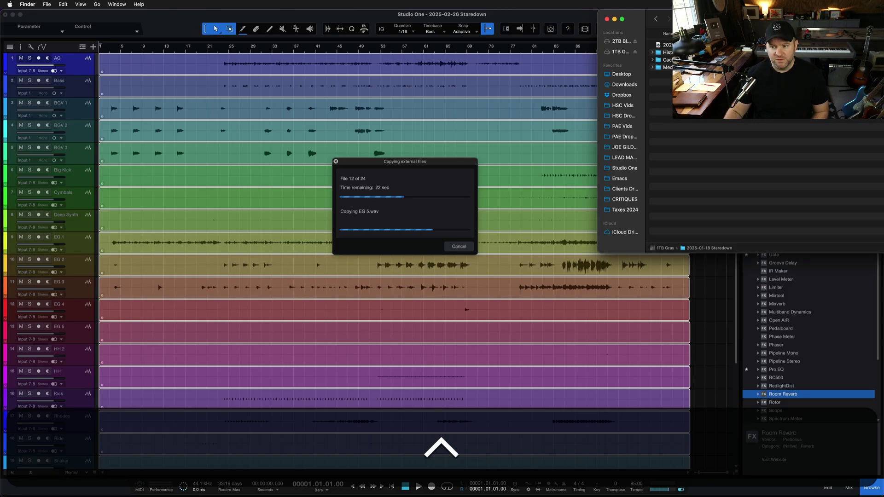
{"action": "mouse_move", "coordinate": [759, 17]}
{"action": "left_mouse_down"}
{"action": "mouse_move", "coordinate": [354, 58]}
{"action": "mouse_move", "coordinate": [759, 18]}
{"action": "left_mouse_up"}
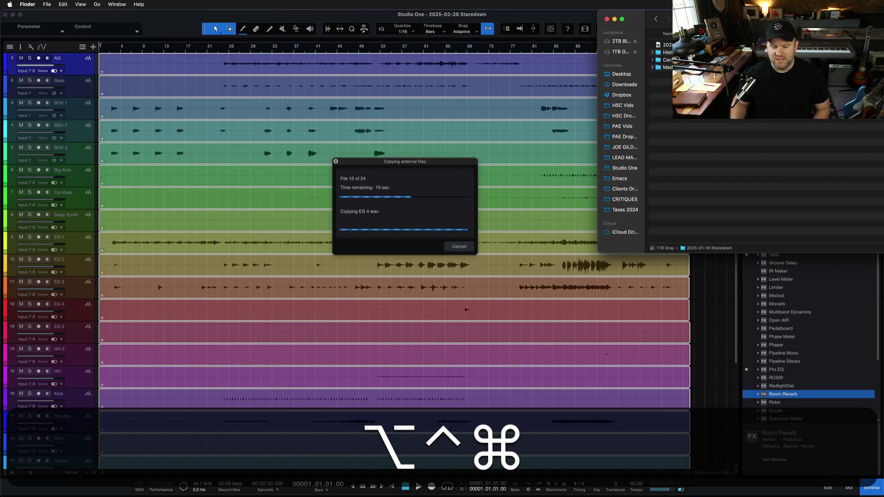
{"action": "key", "text": "alt+shift+super+Left"}
{"action": "left_click_drag", "start_coordinate": [1, 106], "coordinate": [299, 108]}
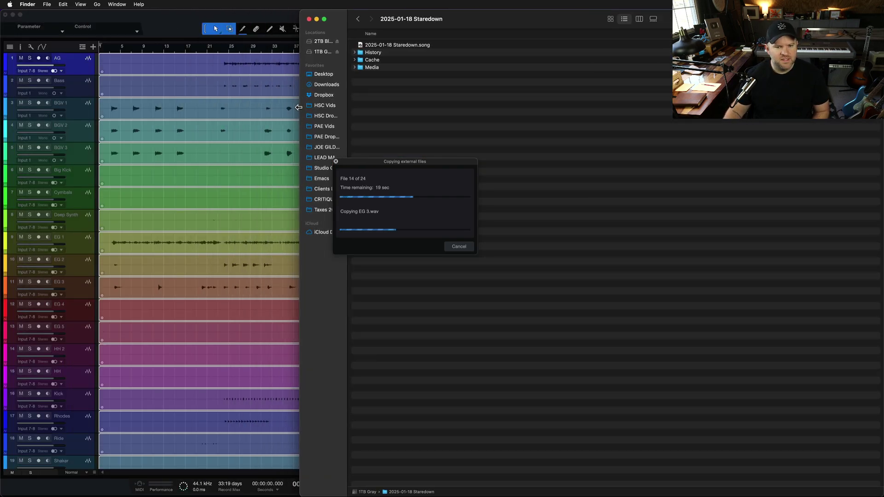
{"action": "left_click_drag", "start_coordinate": [511, 21], "coordinate": [501, 56]}
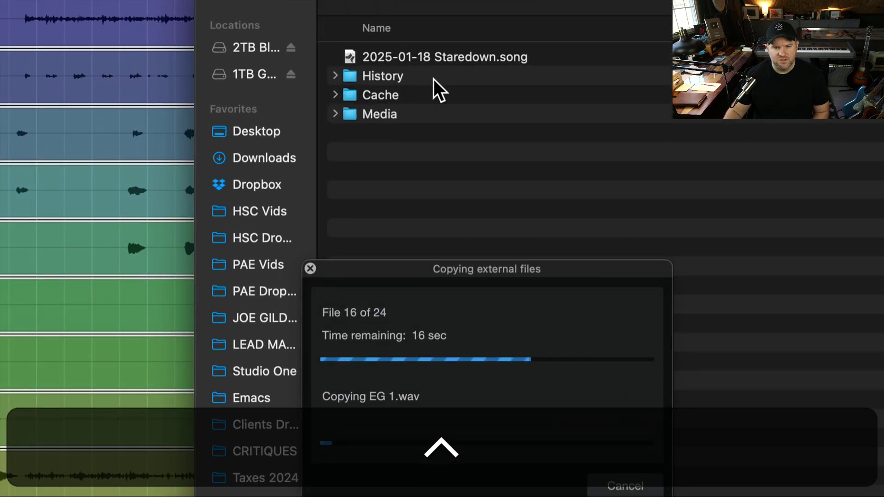
Inspect the audio files inside the song folder's Media subfolder, collapse it, and close that Finder window
{"action": "left_click", "coordinate": [382, 109]}
{"action": "left_click", "coordinate": [337, 110]}
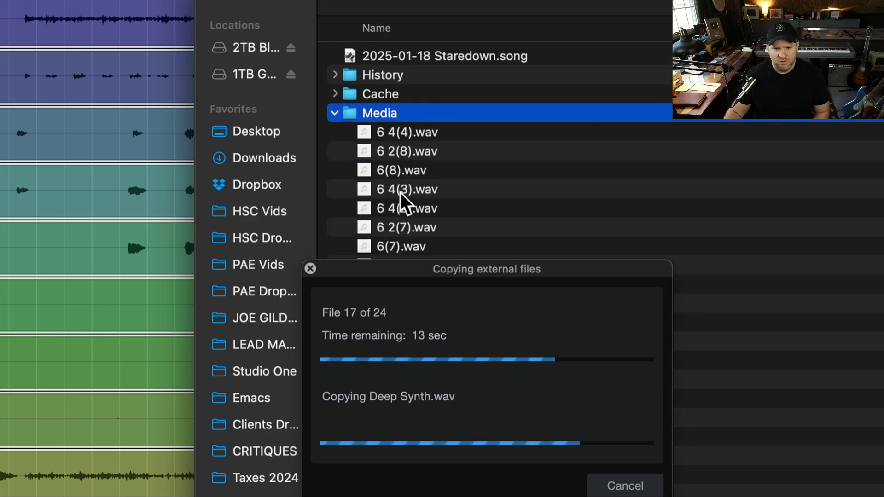
{"action": "left_click", "coordinate": [336, 114]}
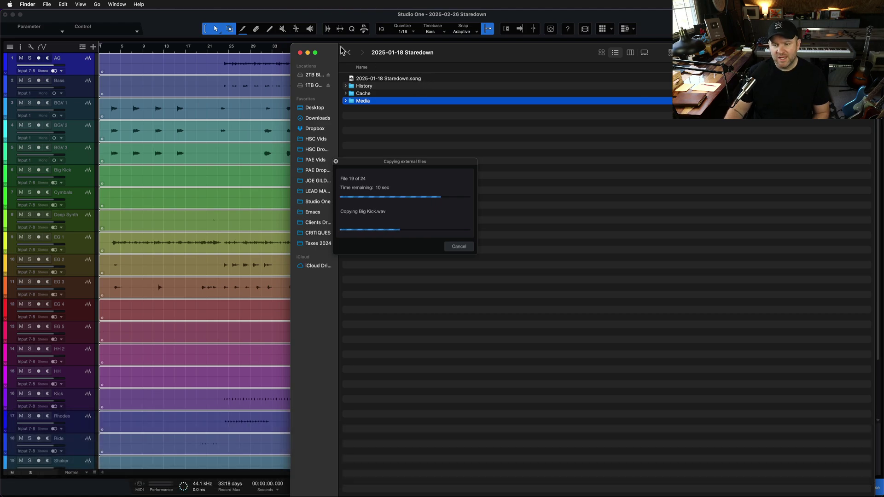
{"action": "left_click", "coordinate": [299, 53]}
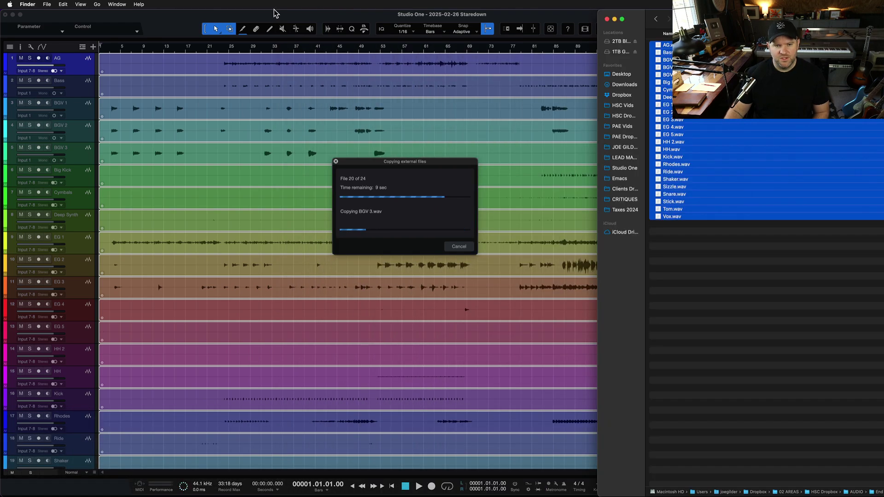
Return to Studio One, review the User Data Location path in the Locations preferences, and close the preferences
{"action": "left_click", "coordinate": [251, 19]}
{"action": "key", "text": "super+comma"}
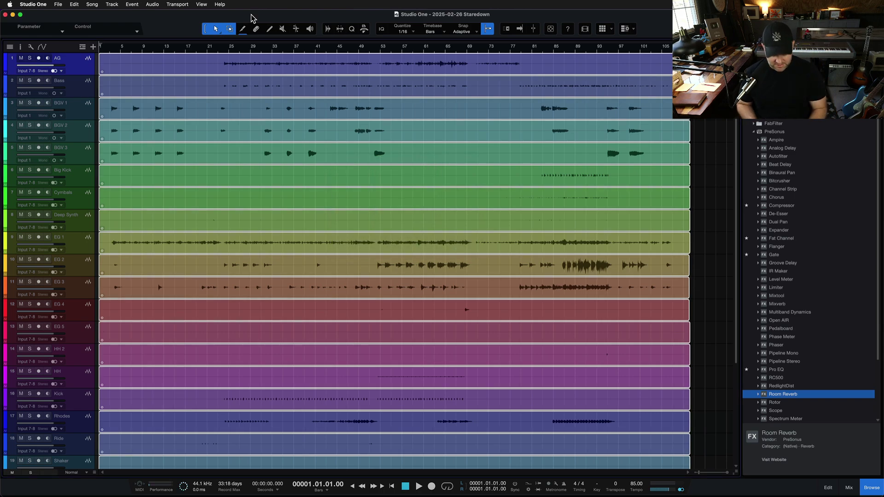
{"action": "key", "text": "super+comma"}
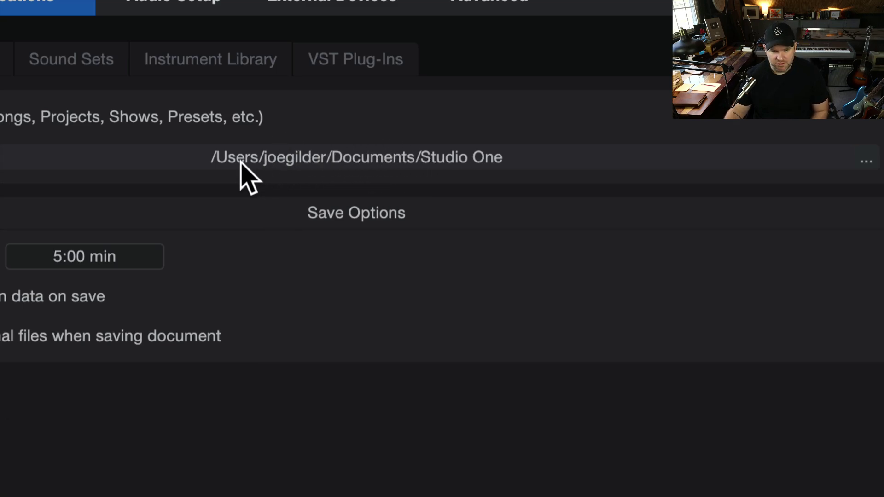
{"action": "scroll", "coordinate": [433, 154], "scroll_direction": "down", "scroll_amount": 10}
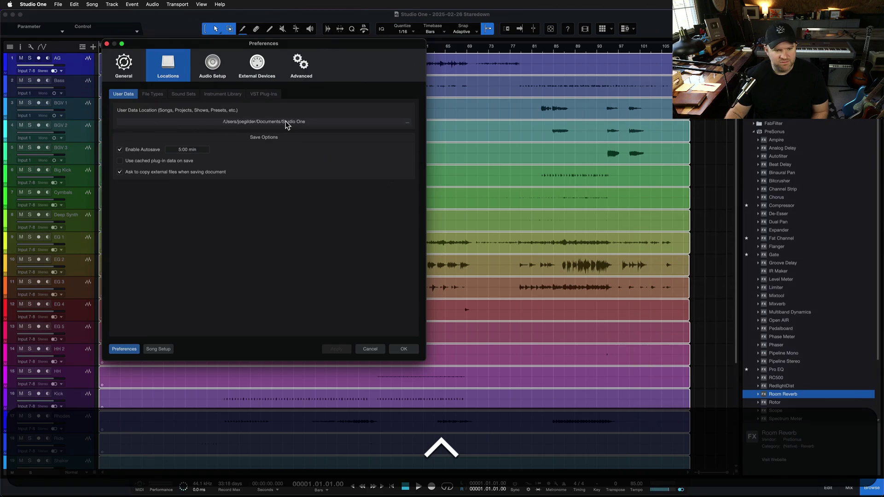
{"action": "left_click", "coordinate": [410, 351]}
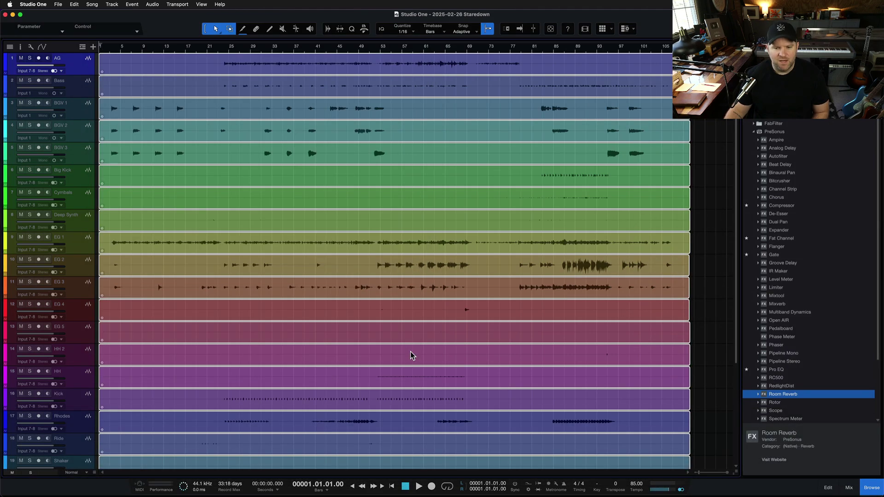
{"action": "scroll", "coordinate": [338, 241], "scroll_direction": "down", "scroll_amount": 5}
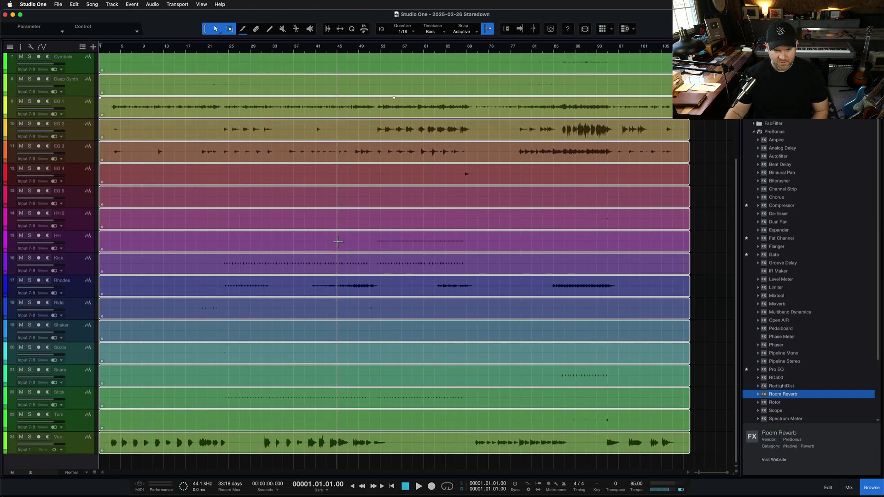
Show the mixing console below the arrangement, enlarge it, and give the channels' Sends area more height
{"action": "left_click", "coordinate": [337, 241]}
{"action": "scroll", "coordinate": [324, 242], "scroll_direction": "up", "scroll_amount": 5}
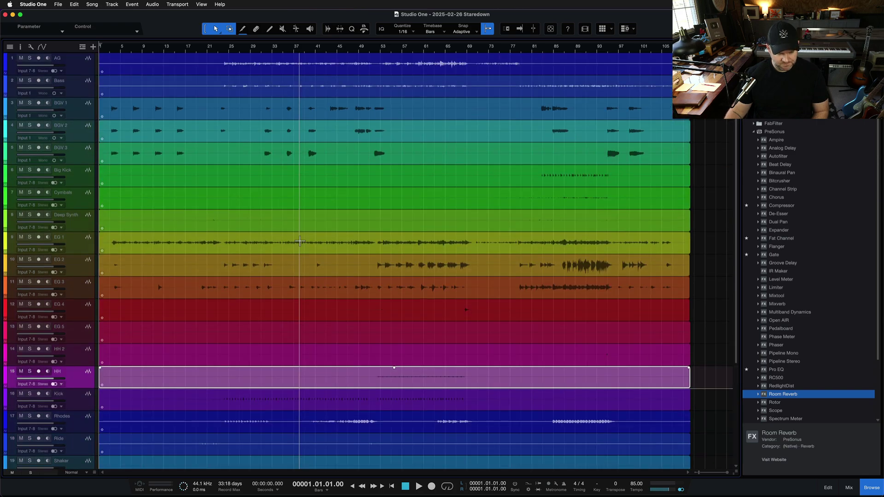
{"action": "key", "text": "F3"}
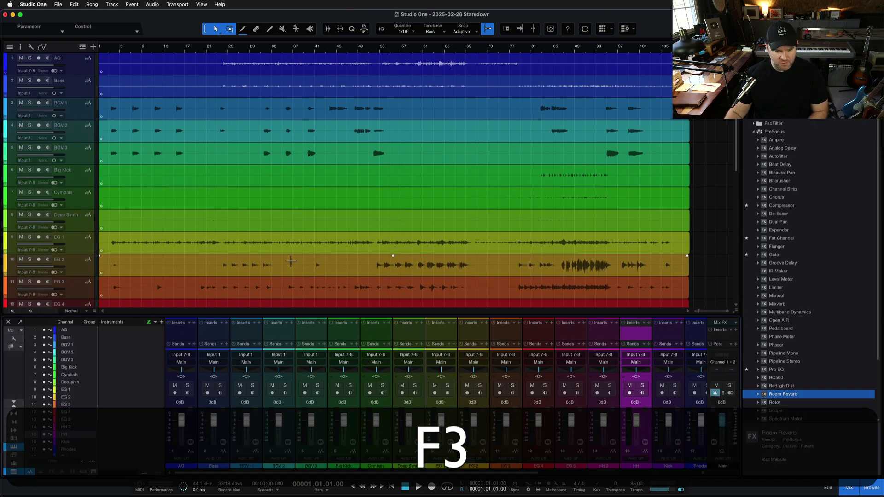
{"action": "left_click_drag", "start_coordinate": [276, 314], "coordinate": [303, 236]}
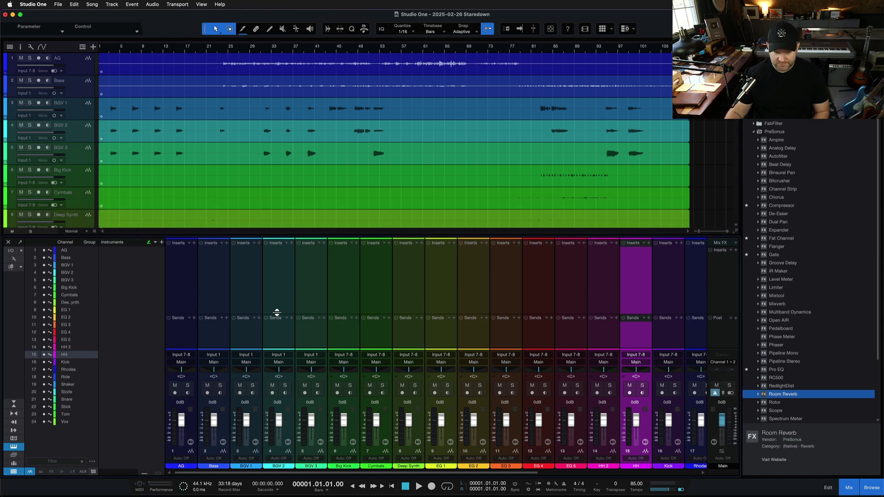
{"action": "left_click_drag", "start_coordinate": [277, 314], "coordinate": [286, 288]}
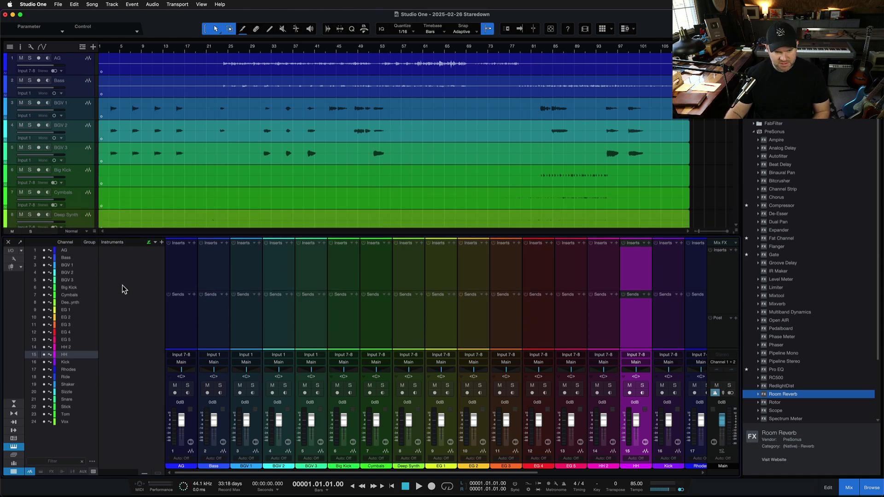
Hide the console's instrument list, its channel list and the browser to give the channel strips the full window width
{"action": "left_click", "coordinate": [14, 447]}
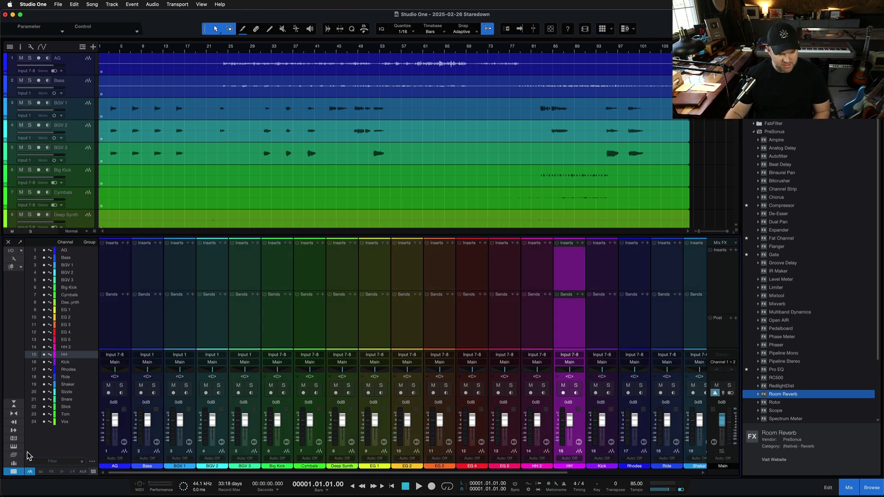
{"action": "left_click", "coordinate": [14, 471]}
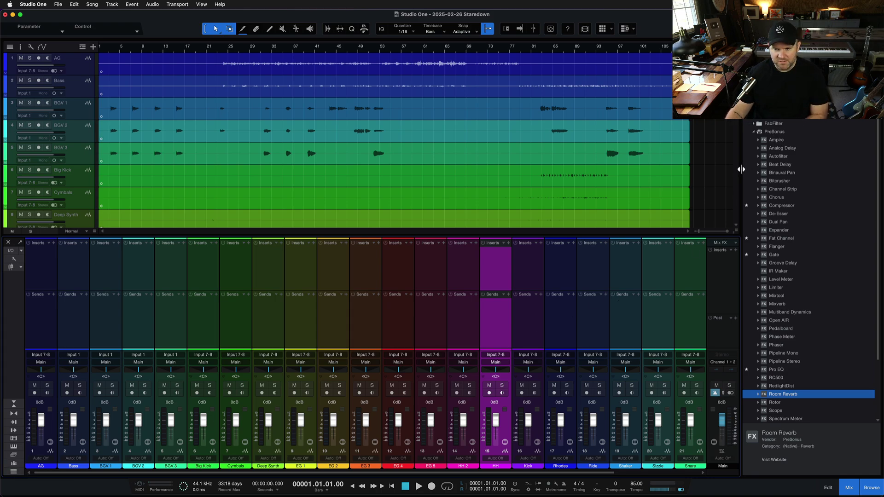
{"action": "left_click_drag", "start_coordinate": [740, 170], "coordinate": [782, 172]}
{"action": "key", "text": "F7"}
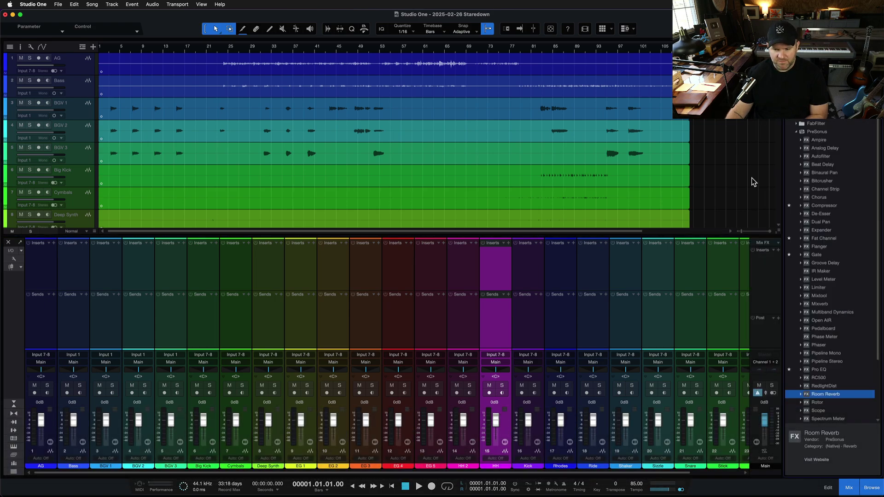
{"action": "left_click", "coordinate": [761, 336]}
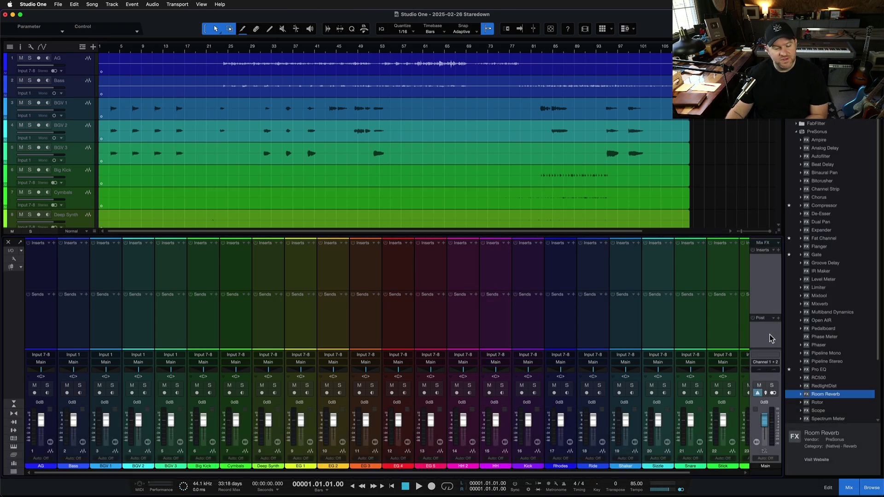
{"action": "key", "text": "F7"}
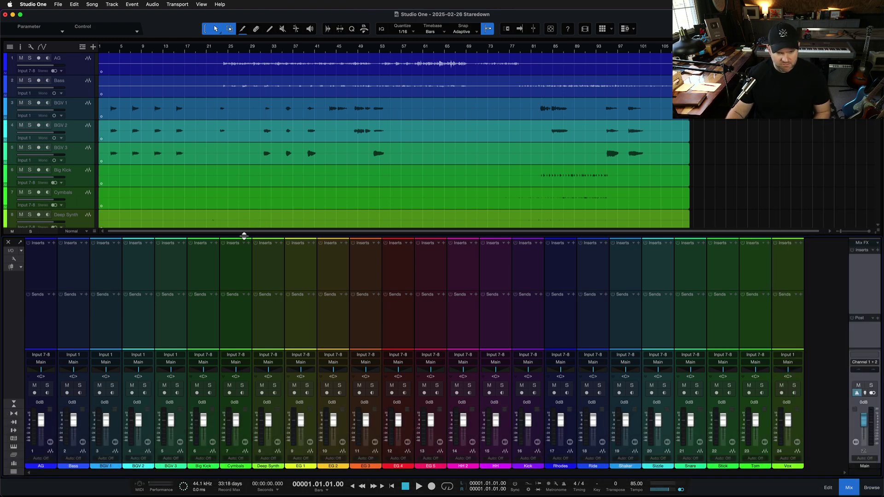
Enlarge the console further and adjust the divider between Inserts and Sends, collapsing the Sends area and restoring it to a larger height
{"action": "left_click_drag", "start_coordinate": [244, 235], "coordinate": [251, 199]}
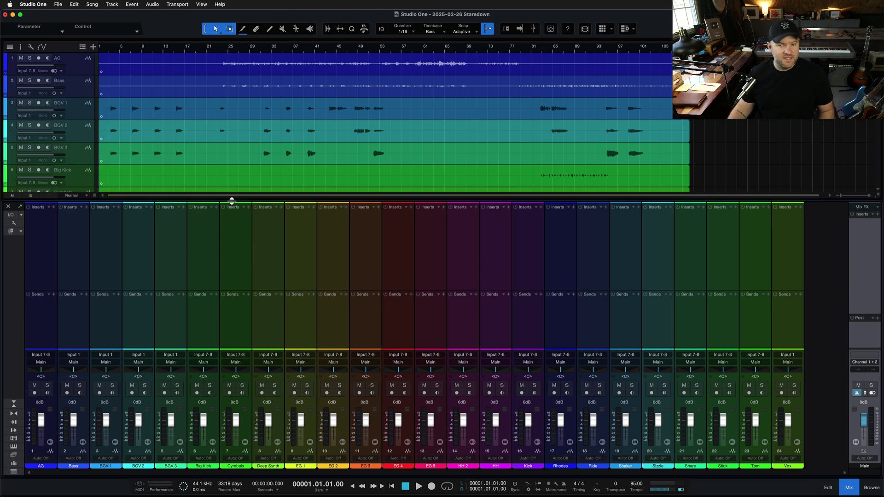
{"action": "left_click_drag", "start_coordinate": [232, 200], "coordinate": [264, 179]}
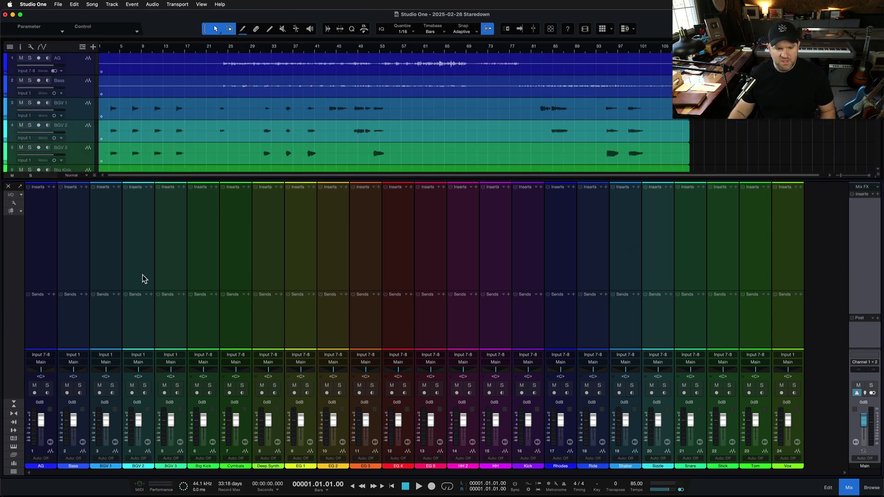
{"action": "left_click_drag", "start_coordinate": [139, 289], "coordinate": [141, 345]}
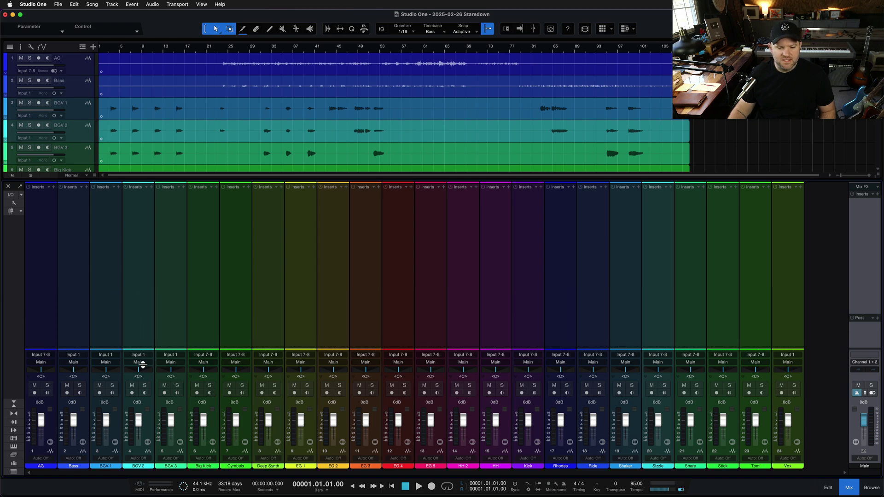
{"action": "mouse_move", "coordinate": [316, 179]}
{"action": "left_mouse_down"}
{"action": "mouse_move", "coordinate": [306, 301]}
{"action": "mouse_move", "coordinate": [300, 179]}
{"action": "left_mouse_up"}
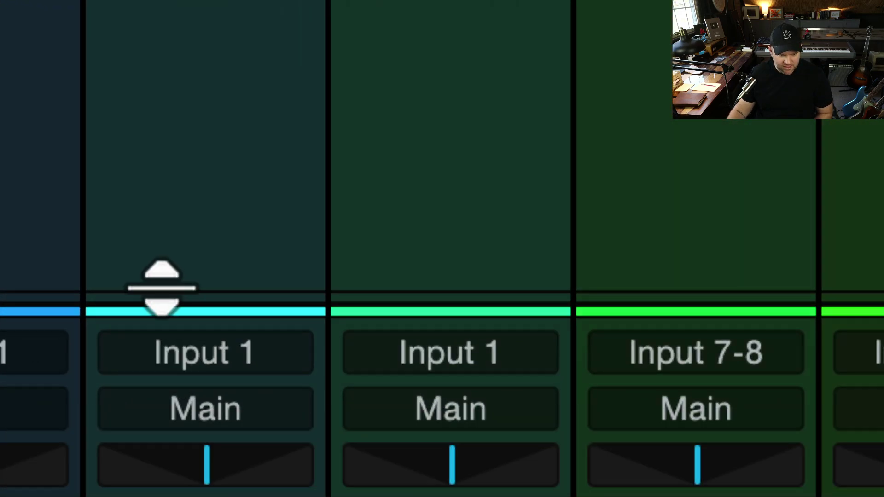
{"action": "left_click_drag", "start_coordinate": [161, 287], "coordinate": [198, 85]}
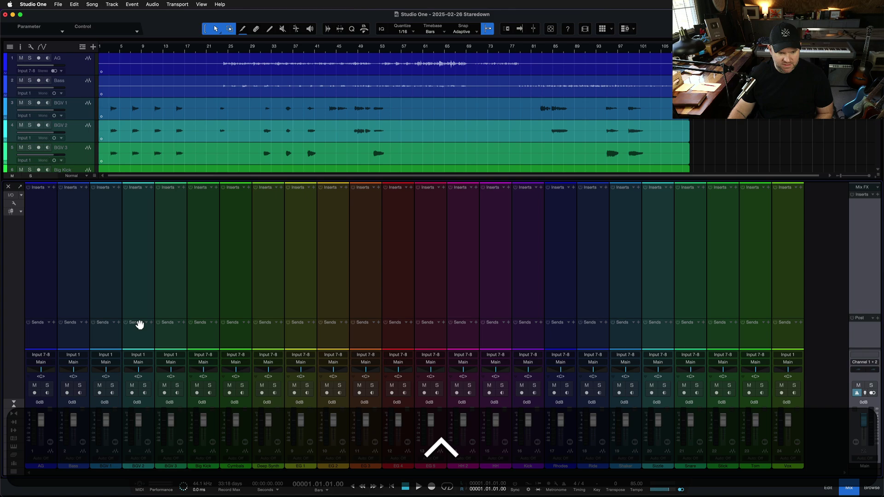
{"action": "left_click_drag", "start_coordinate": [139, 324], "coordinate": [156, 270]}
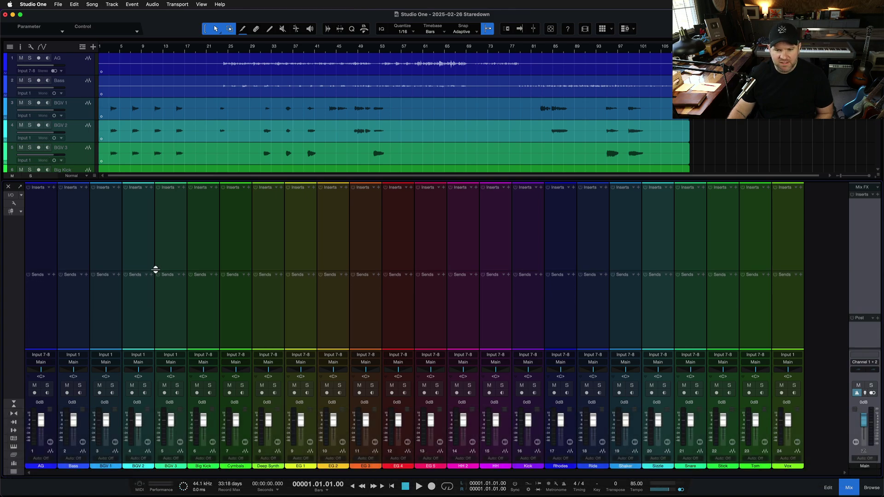
Select the BGV 2 channel and examine its input and output routing
{"action": "left_click", "coordinate": [162, 248]}
{"action": "left_click", "coordinate": [144, 204]}
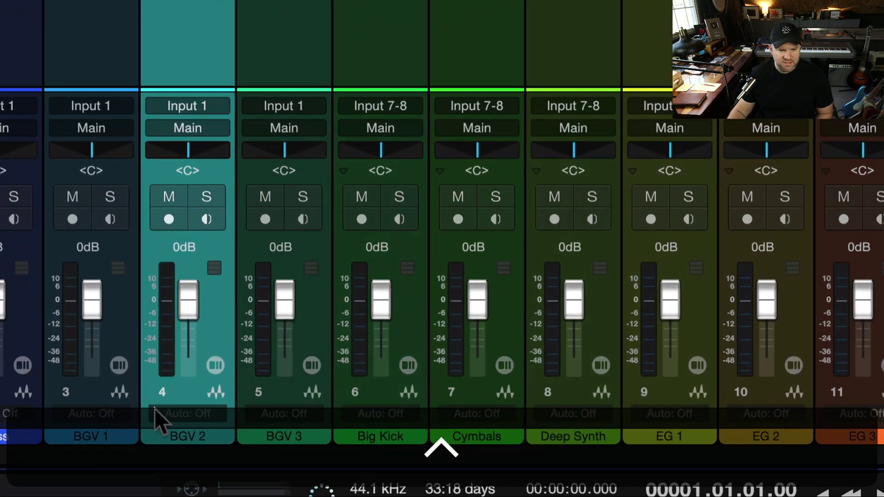
{"action": "left_click", "coordinate": [191, 107]}
{"action": "left_click", "coordinate": [209, 73]}
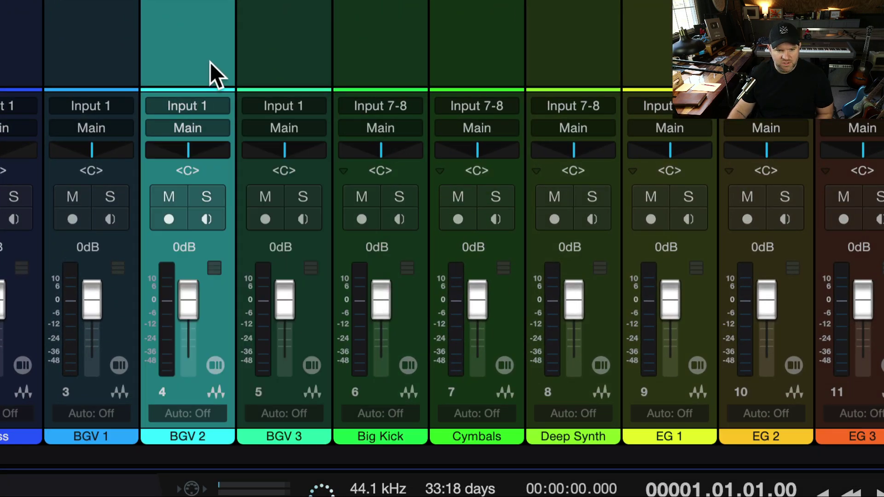
{"action": "left_click", "coordinate": [200, 123]}
{"action": "left_click", "coordinate": [207, 65]}
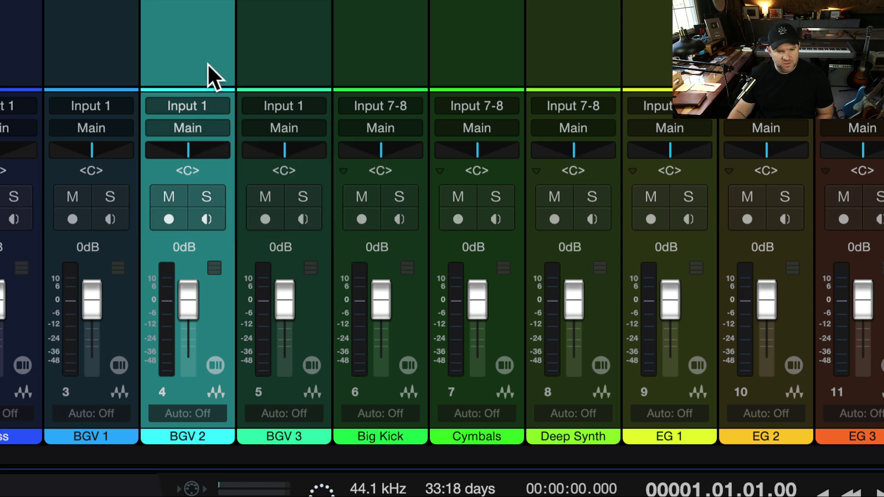
Examine the BGV 2 channel's pan automation options and its enlarged mono panner, and close both
{"action": "mouse_move", "coordinate": [189, 150]}
{"action": "left_mouse_down"}
{"action": "mouse_move", "coordinate": [214, 165]}
{"action": "mouse_move", "coordinate": [188, 150]}
{"action": "left_mouse_up"}
{"action": "right_click", "coordinate": [187, 151]}
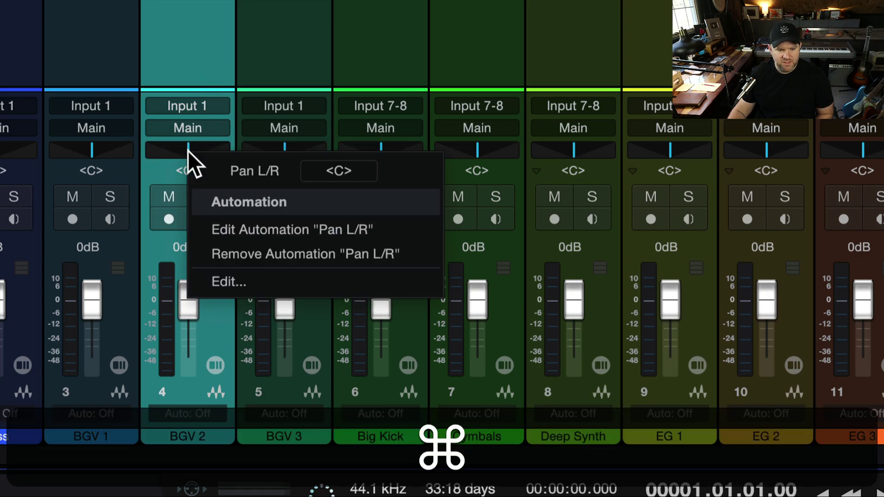
{"action": "left_click", "coordinate": [184, 152]}
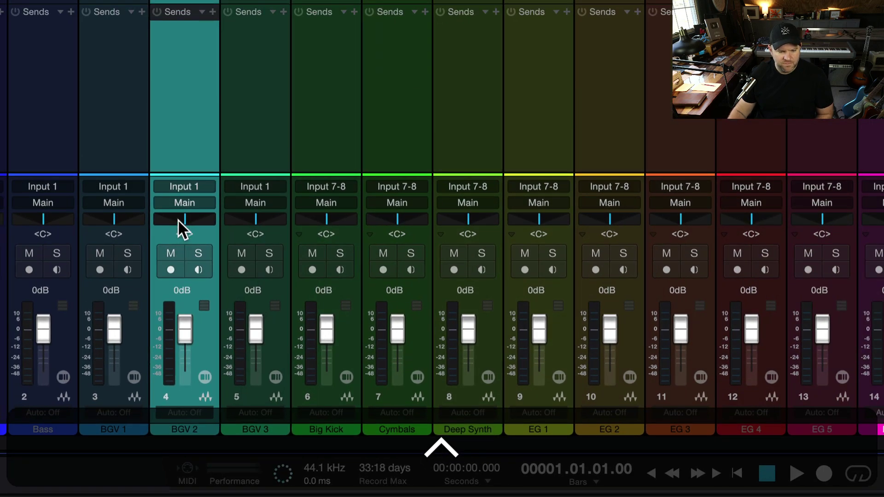
{"action": "left_click", "coordinate": [178, 220]}
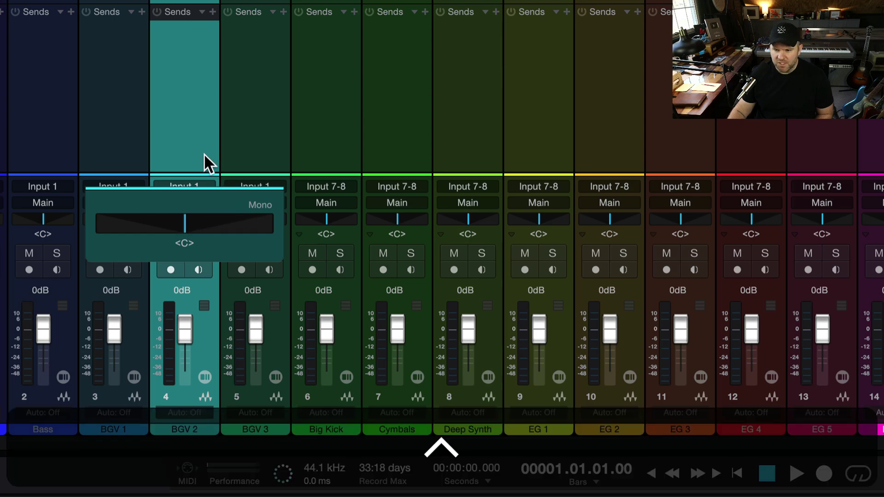
{"action": "left_click", "coordinate": [204, 153]}
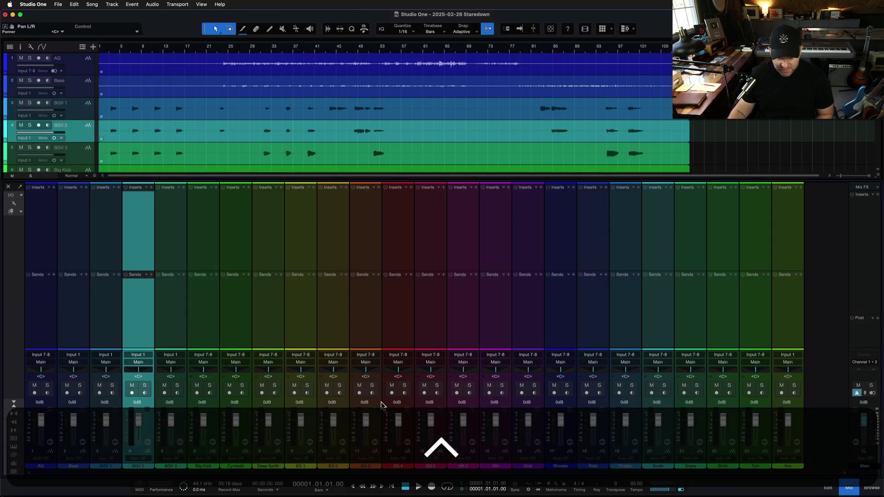
Review the Rhodes channel's panning modes, pan it fully right in Balance mode, and reset the pan to center
{"action": "left_click", "coordinate": [556, 329]}
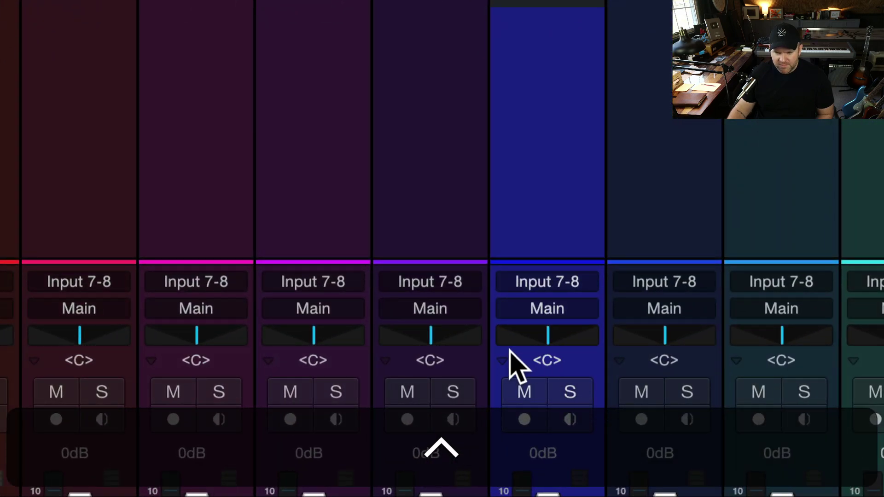
{"action": "left_click", "coordinate": [503, 357]}
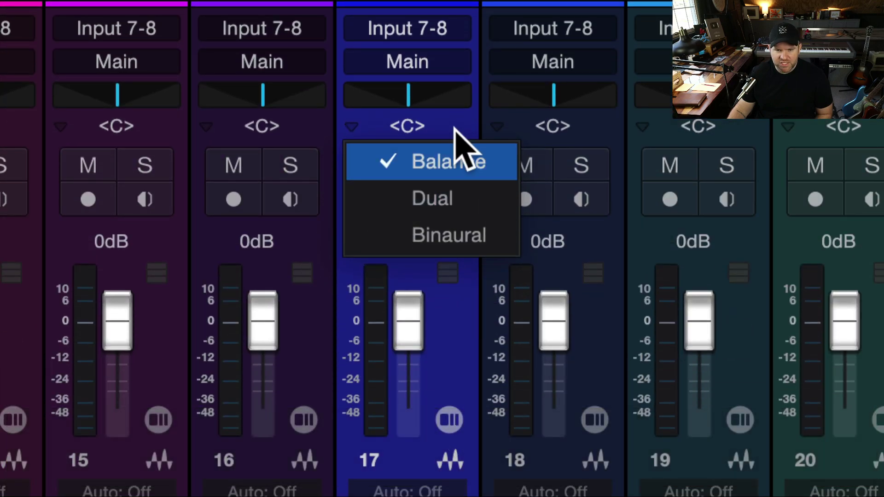
{"action": "left_click", "coordinate": [420, 102]}
{"action": "left_click_drag", "start_coordinate": [411, 89], "coordinate": [504, 103]}
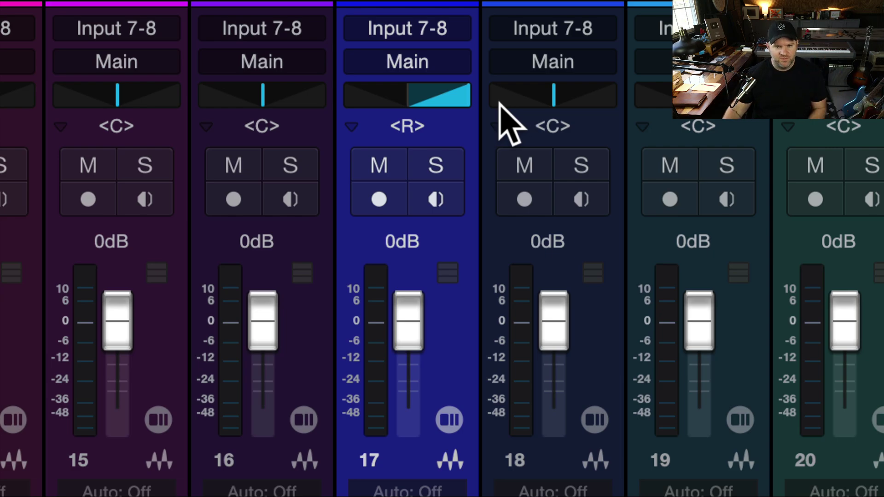
{"action": "left_click", "coordinate": [418, 98], "text": "super"}
Switch the Rhodes panner to Dual mode, try both sides fully right, and move the left side to L46
{"action": "left_click", "coordinate": [353, 125]}
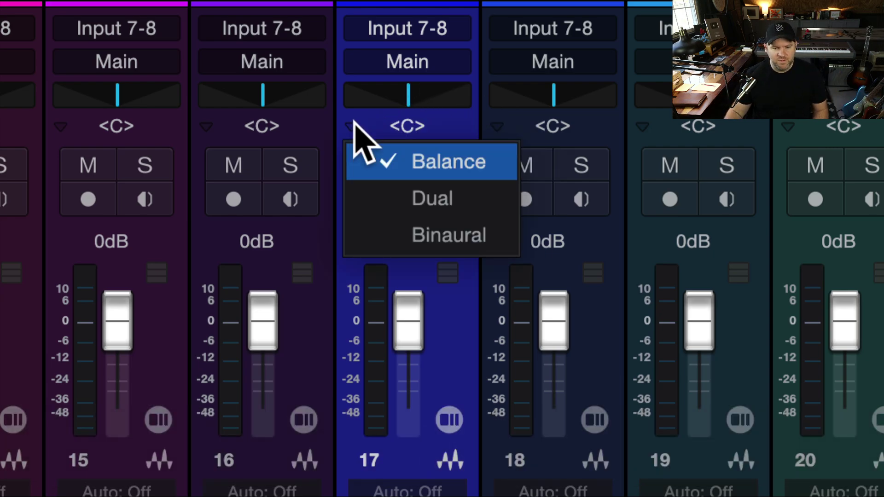
{"action": "left_click", "coordinate": [419, 191]}
{"action": "left_click_drag", "start_coordinate": [454, 95], "coordinate": [434, 93]}
{"action": "left_click_drag", "start_coordinate": [370, 94], "coordinate": [486, 99]}
{"action": "mouse_move", "coordinate": [395, 95]}
{"action": "left_mouse_down"}
{"action": "mouse_move", "coordinate": [442, 102]}
{"action": "mouse_move", "coordinate": [408, 96]}
{"action": "left_mouse_up"}
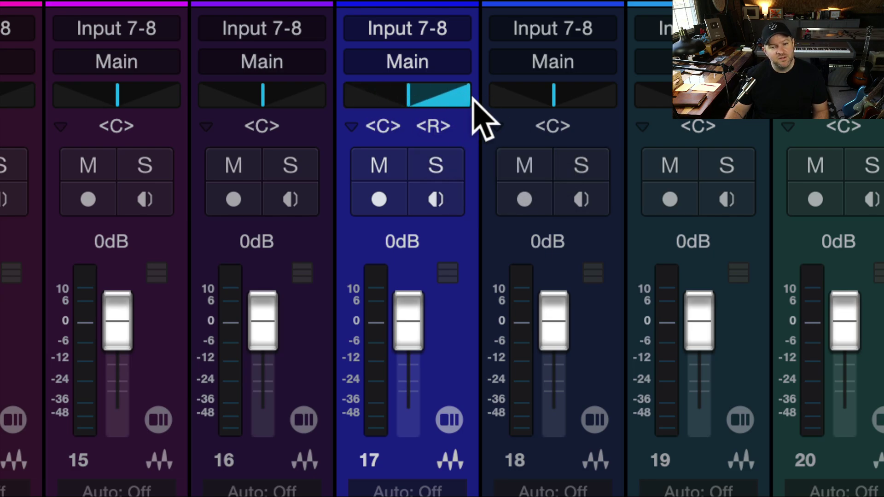
{"action": "left_click_drag", "start_coordinate": [469, 97], "coordinate": [503, 131]}
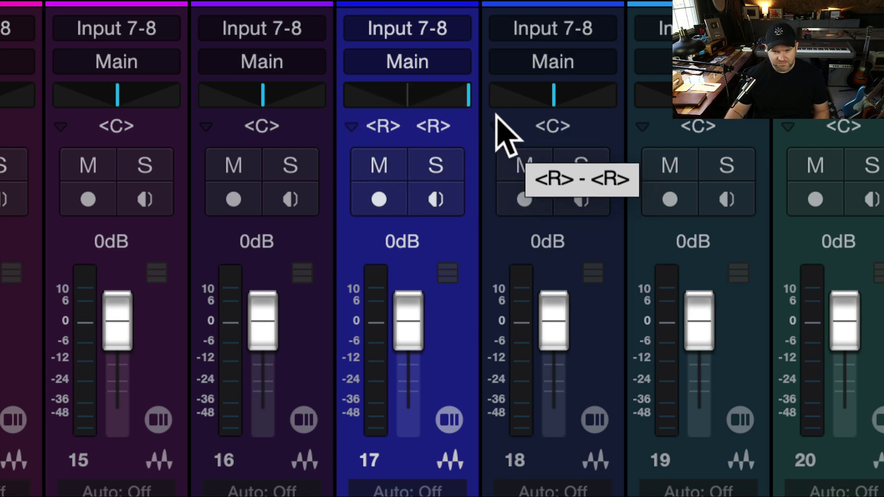
{"action": "left_click_drag", "start_coordinate": [458, 103], "coordinate": [479, 99]}
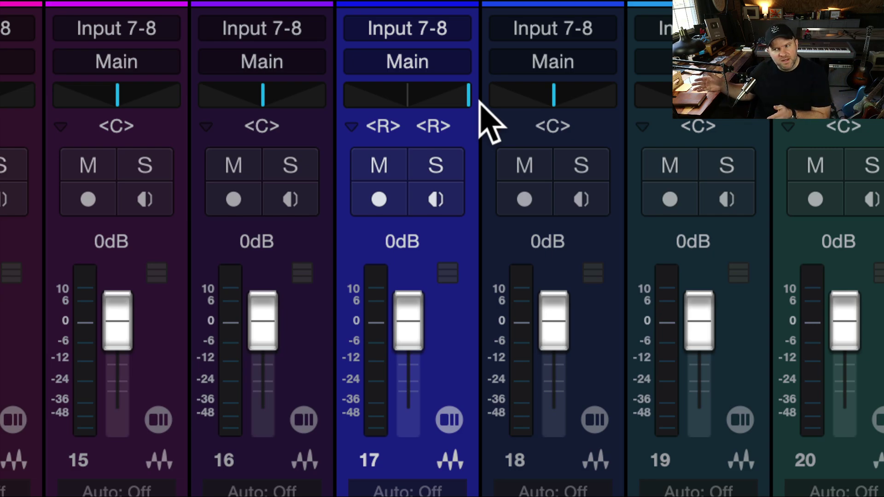
{"action": "left_click_drag", "start_coordinate": [451, 90], "coordinate": [384, 88]}
Switch the Rhodes panner to Binaural mode, center its pan, and set the stereo width to 100%
{"action": "left_click", "coordinate": [354, 126]}
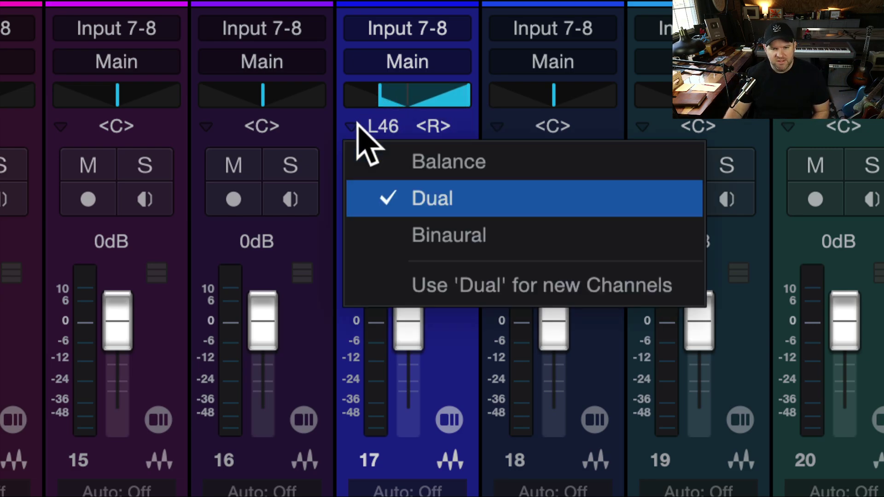
{"action": "left_click", "coordinate": [439, 235]}
{"action": "left_click_drag", "start_coordinate": [423, 97], "coordinate": [408, 110]}
{"action": "left_click", "coordinate": [408, 97], "text": "super"}
{"action": "left_click", "coordinate": [438, 125]}
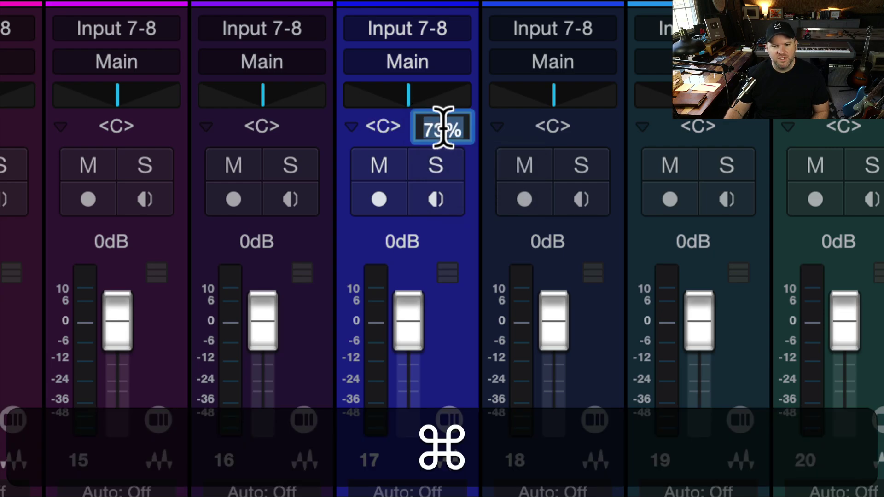
{"action": "type", "text": "100"}
{"action": "key", "text": "Return"}
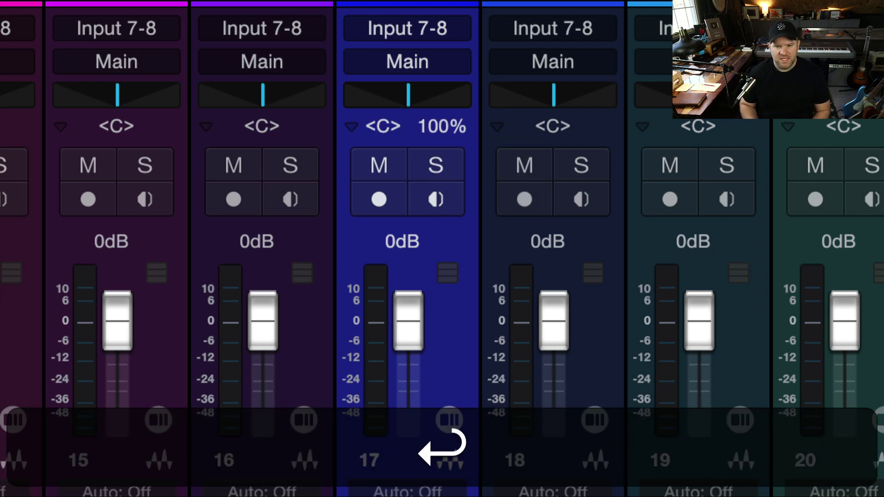
Raise the Rhodes channel's stereo width to 200% and reset it to 100%
{"action": "left_click_drag", "start_coordinate": [442, 133], "coordinate": [513, 48]}
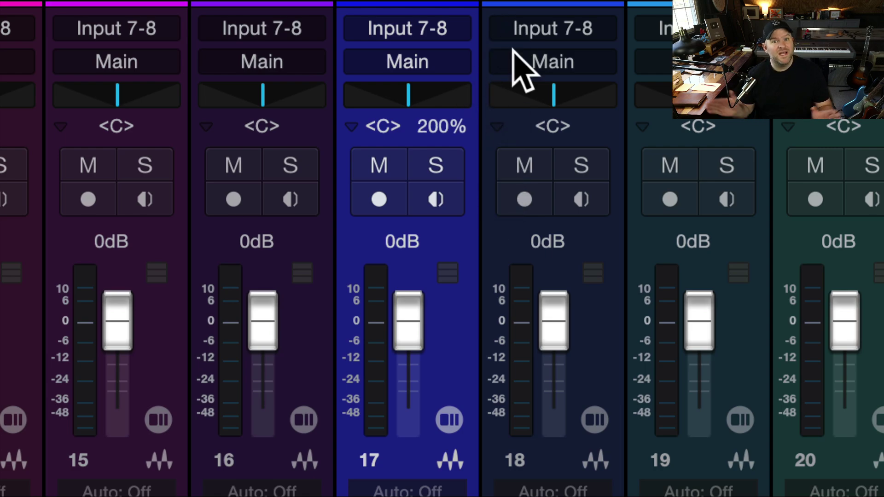
{"action": "key", "text": "super"}
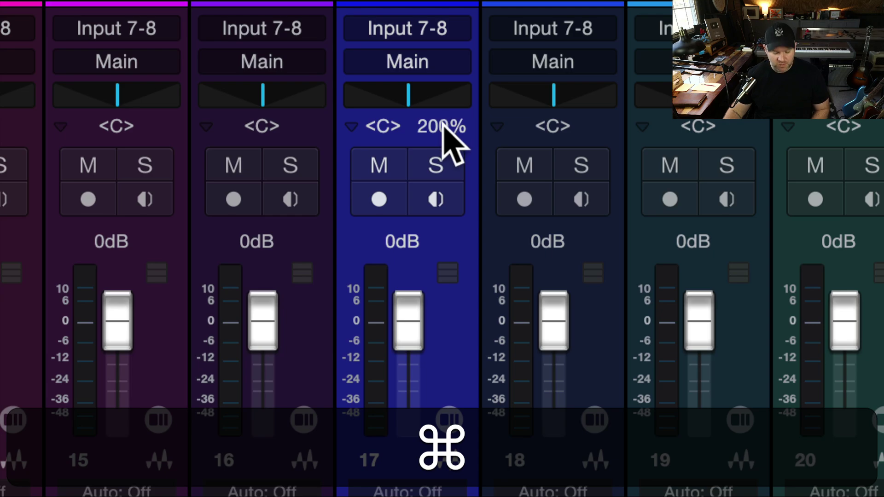
{"action": "mouse_move", "coordinate": [444, 126]}
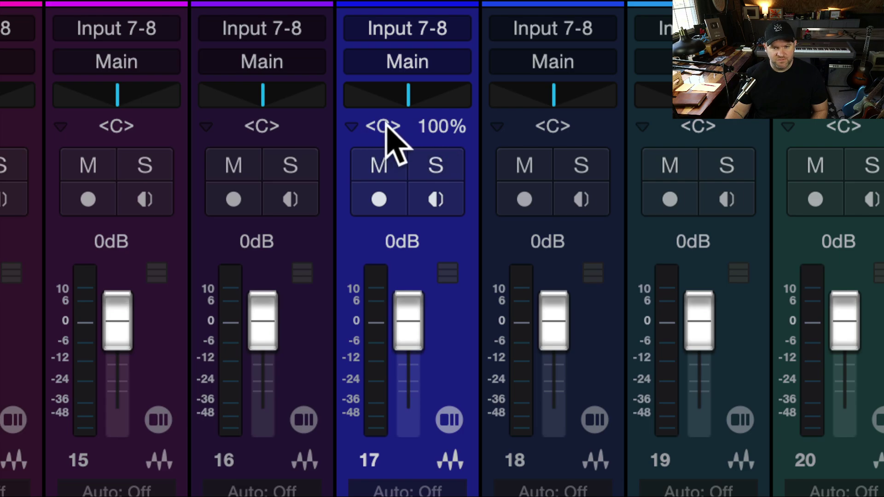
Pan the Rhodes channel fully left in Binaural mode and reset its pan to center
{"action": "key", "text": "super"}
{"action": "left_click_drag", "start_coordinate": [395, 118], "coordinate": [272, 118]}
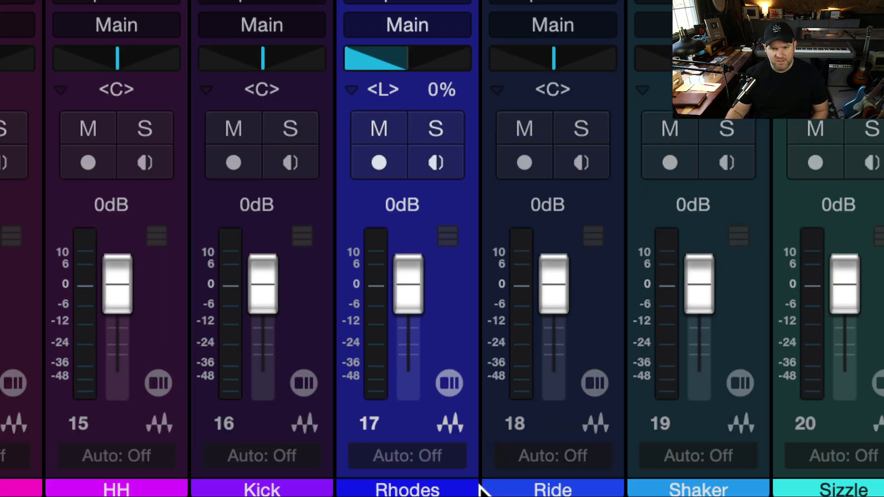
{"action": "scroll", "coordinate": [634, 496], "scroll_direction": "down", "scroll_amount": 10}
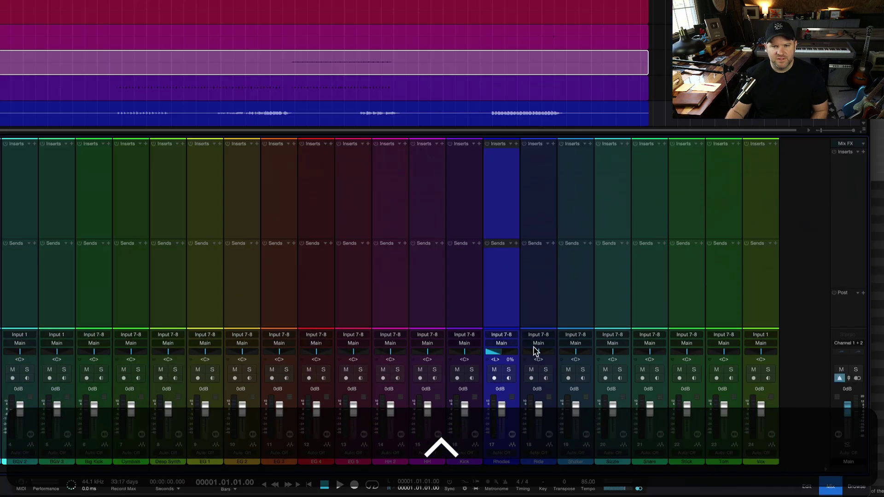
{"action": "scroll", "coordinate": [594, 399], "scroll_direction": "up", "scroll_amount": 10}
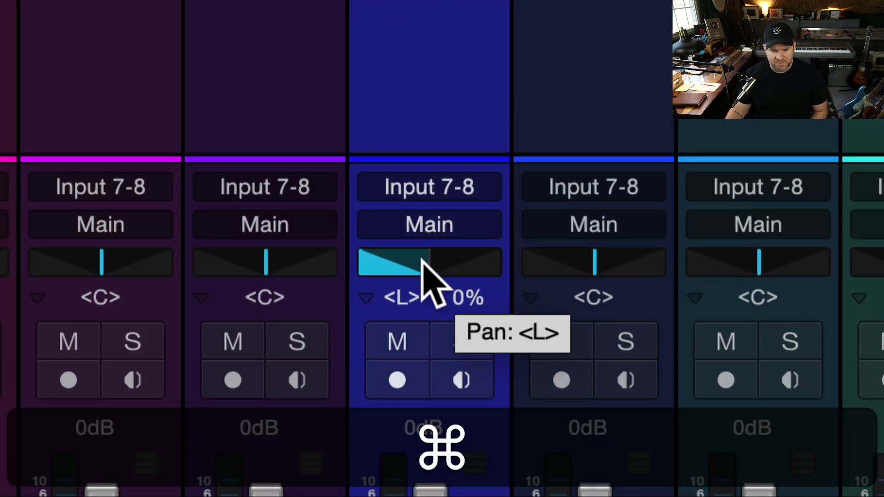
{"action": "left_click", "coordinate": [421, 262], "text": "super"}
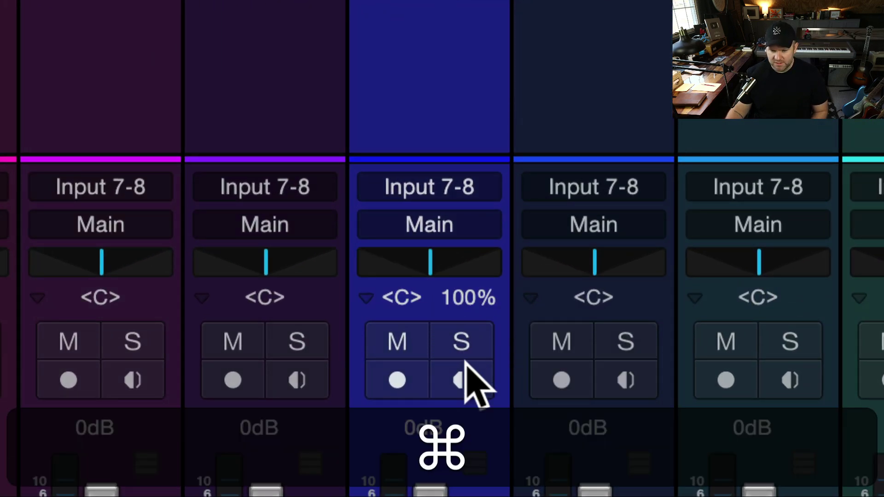
Lower the Rhodes channel's volume fader to about -35.1 dB and reset it to 0 dB
{"action": "scroll", "coordinate": [470, 369], "scroll_direction": "down", "scroll_amount": 10}
{"action": "left_click_drag", "start_coordinate": [448, 468], "coordinate": [451, 446]}
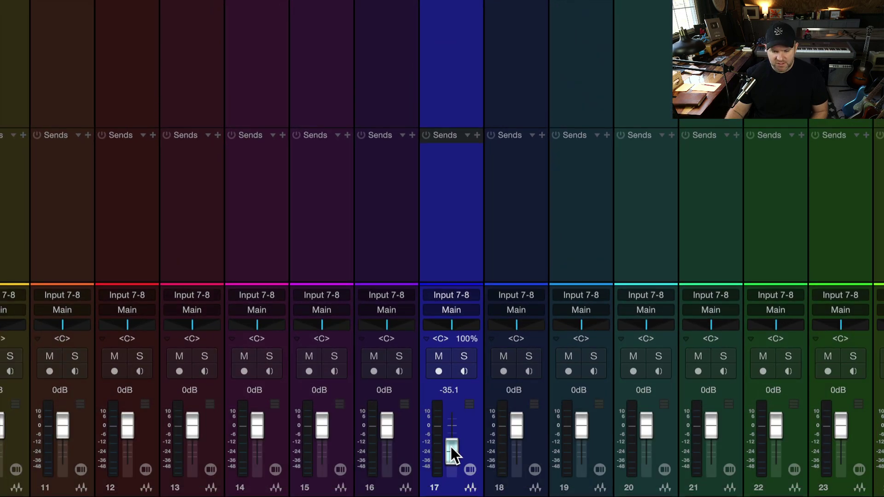
{"action": "left_click", "coordinate": [452, 458], "text": "super"}
{"action": "scroll", "coordinate": [452, 458], "scroll_direction": "down", "scroll_amount": 10}
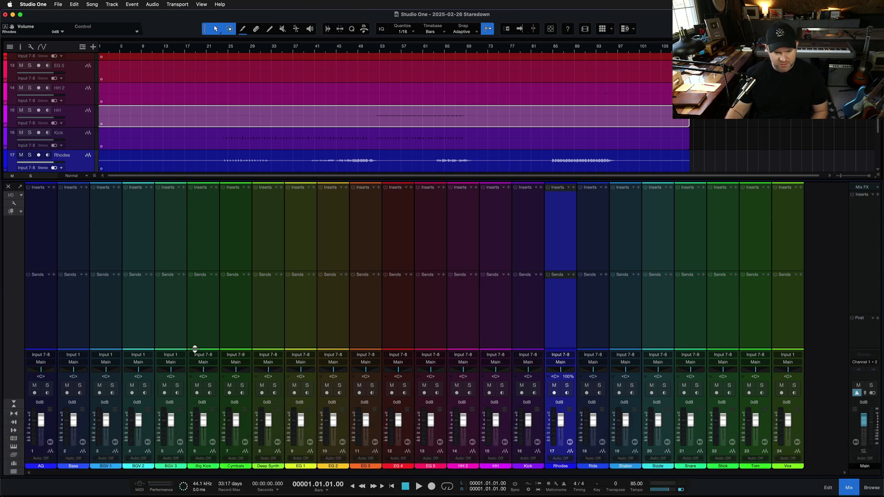
Make the console's fader section taller, give the inserts more room than the sends, and reduce the console's overall height
{"action": "left_click_drag", "start_coordinate": [194, 350], "coordinate": [261, 322]}
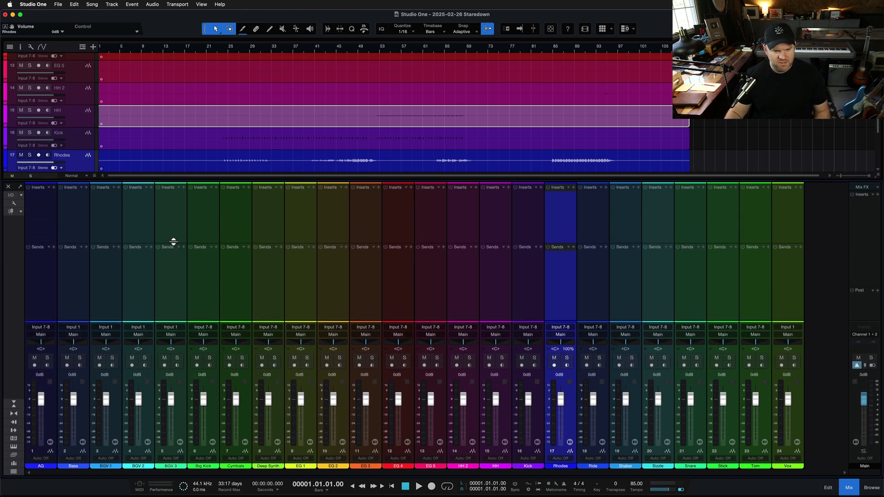
{"action": "left_click_drag", "start_coordinate": [171, 243], "coordinate": [179, 265]}
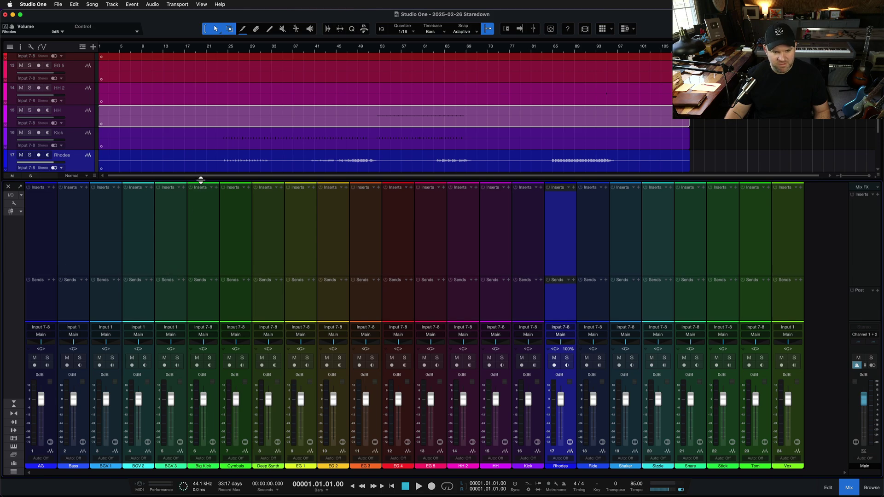
{"action": "left_click_drag", "start_coordinate": [201, 179], "coordinate": [197, 203]}
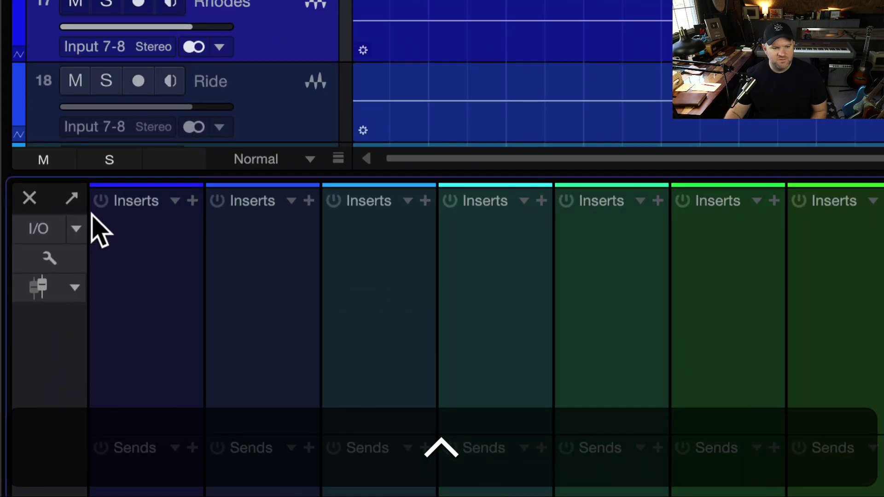
Detach the console into its own window, move it over the upper tracks, and reattach it below the arrangement
{"action": "left_click", "coordinate": [72, 199]}
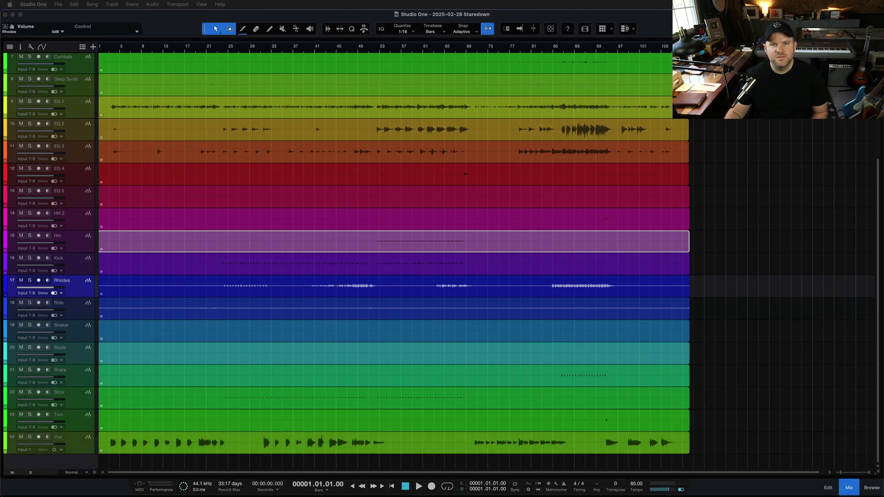
{"action": "key", "text": "F3"}
{"action": "left_click_drag", "start_coordinate": [453, 281], "coordinate": [286, 126]}
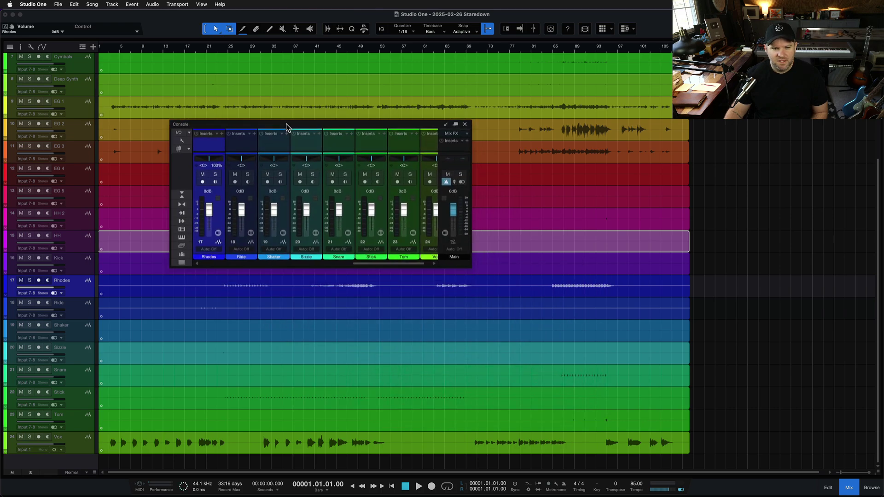
{"action": "left_click", "coordinate": [446, 125]}
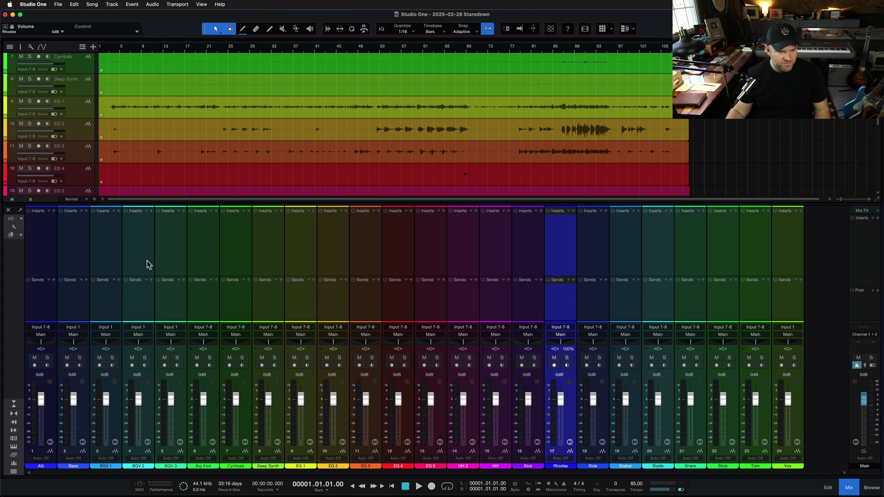
Hide and show the mixing console repeatedly, leaving it open below the arrangement
{"action": "key", "text": "F3"}
{"action": "key", "text": "F3"}
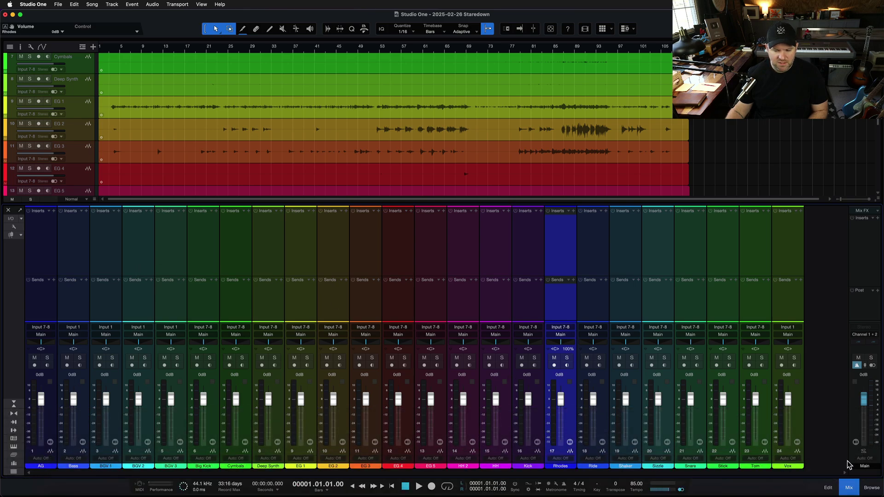
{"action": "left_click", "coordinate": [848, 489]}
{"action": "left_click", "coordinate": [848, 488]}
{"action": "key", "text": "F3"}
{"action": "key", "text": "F3"}
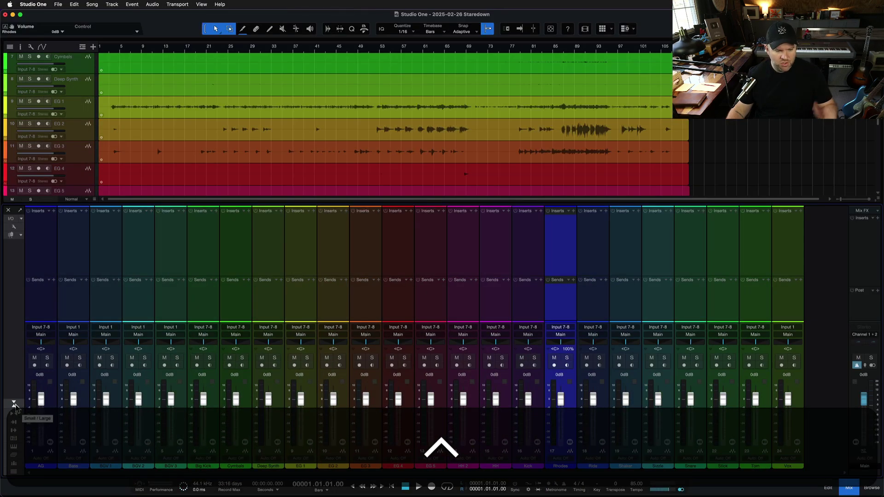
Switch the console to Small view and expand the AG, Bass and BGV 1 channels to reveal their inserts and sends
{"action": "left_click", "coordinate": [14, 404]}
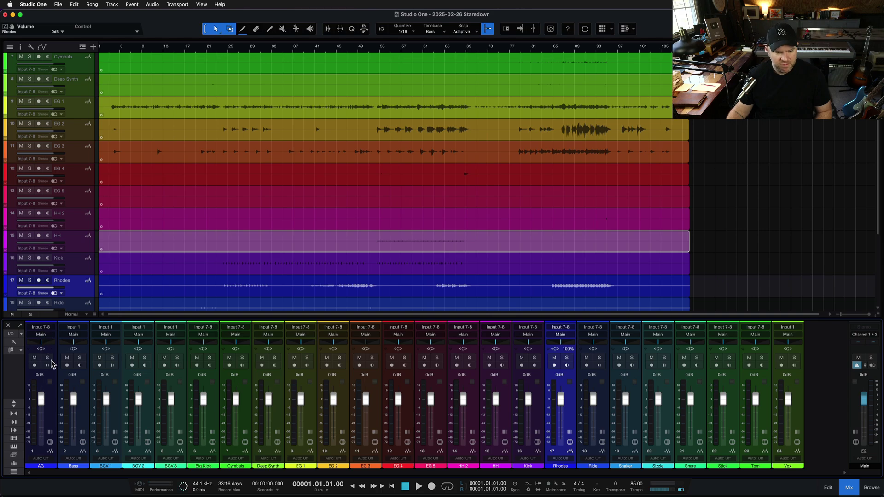
{"action": "left_click", "coordinate": [52, 454]}
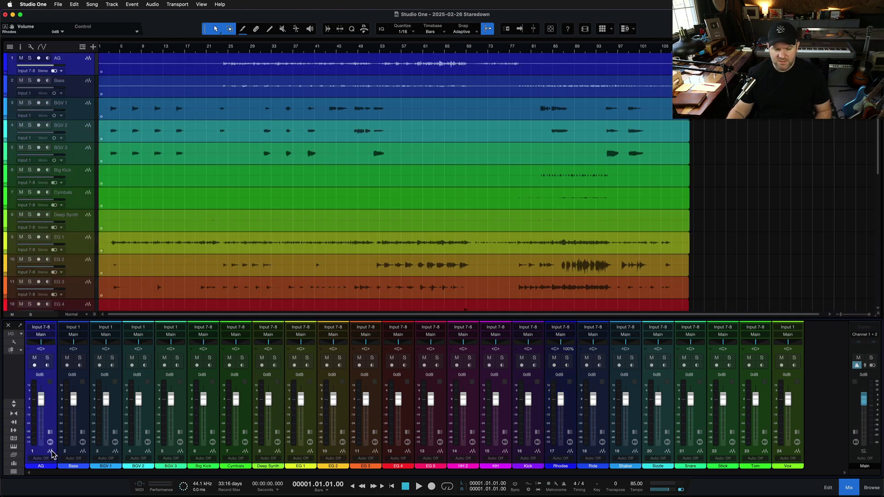
{"action": "left_click", "coordinate": [52, 455]}
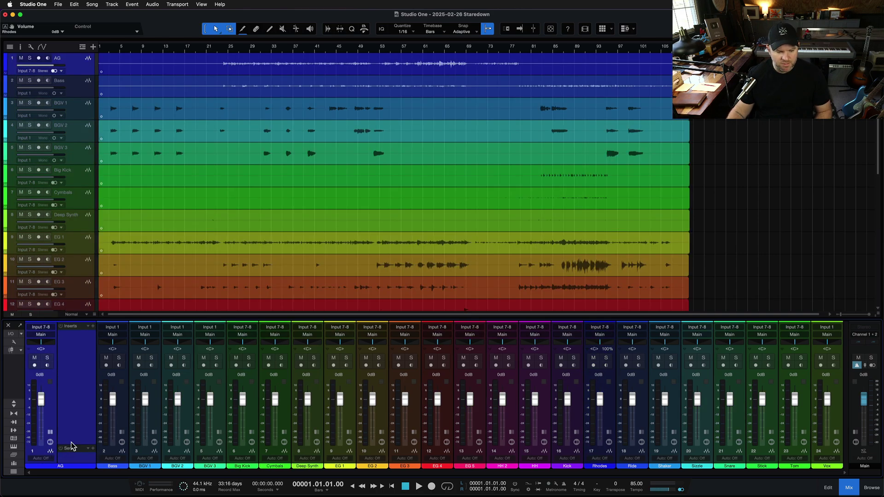
{"action": "left_click", "coordinate": [107, 426]}
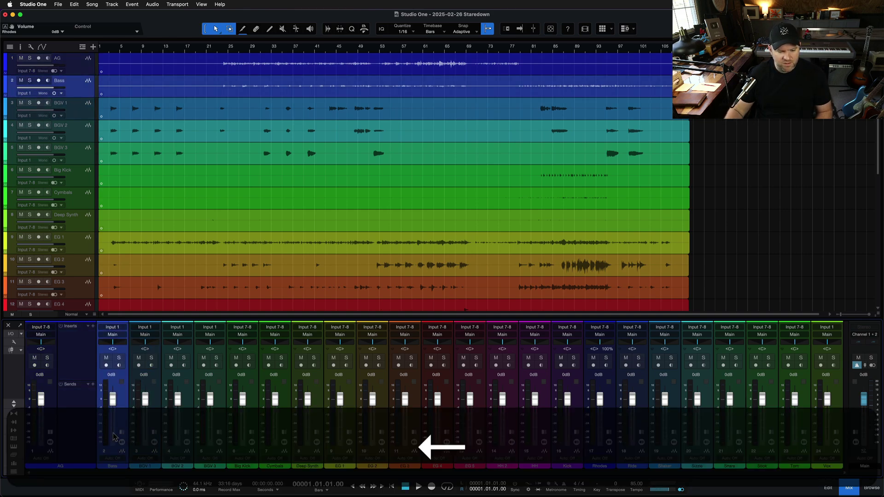
{"action": "double_click", "coordinate": [121, 418]}
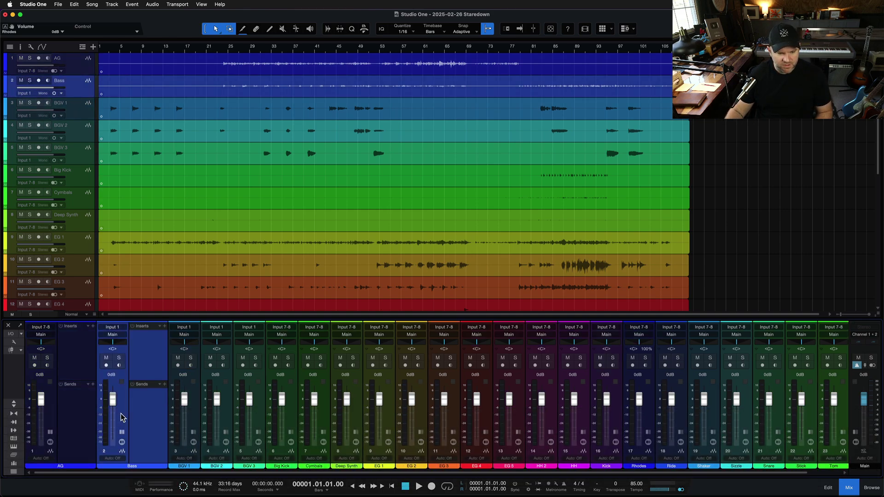
{"action": "double_click", "coordinate": [184, 422]}
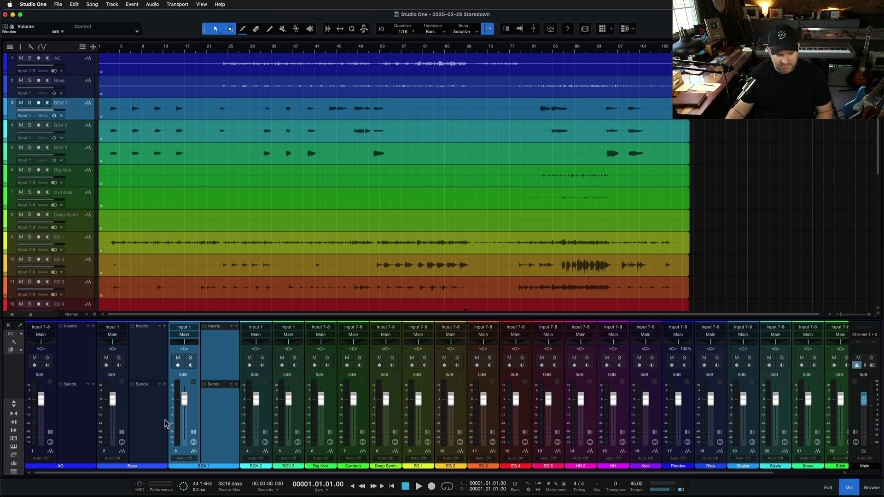
Collapse the expanded Bass, BGV 1 and AG channels and return the console to Large view
{"action": "left_click", "coordinate": [149, 422]}
{"action": "left_click", "coordinate": [41, 418]}
{"action": "double_click", "coordinate": [158, 413]}
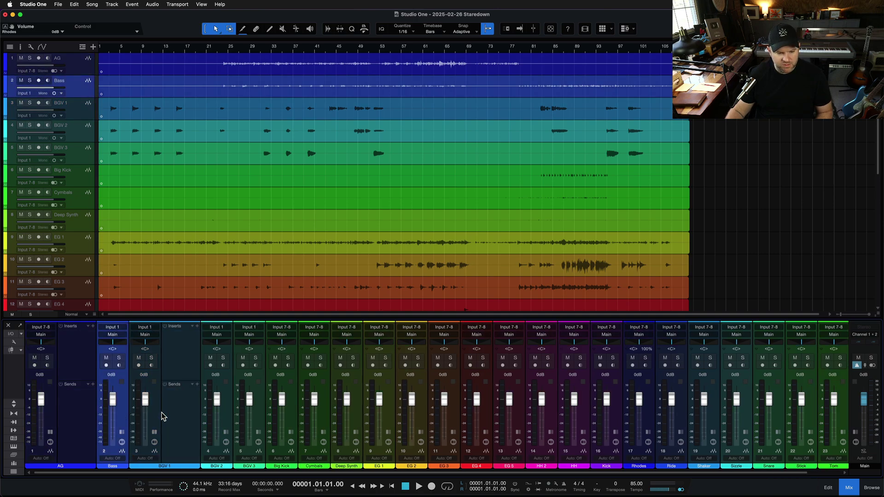
{"action": "double_click", "coordinate": [164, 417]}
{"action": "double_click", "coordinate": [84, 418]}
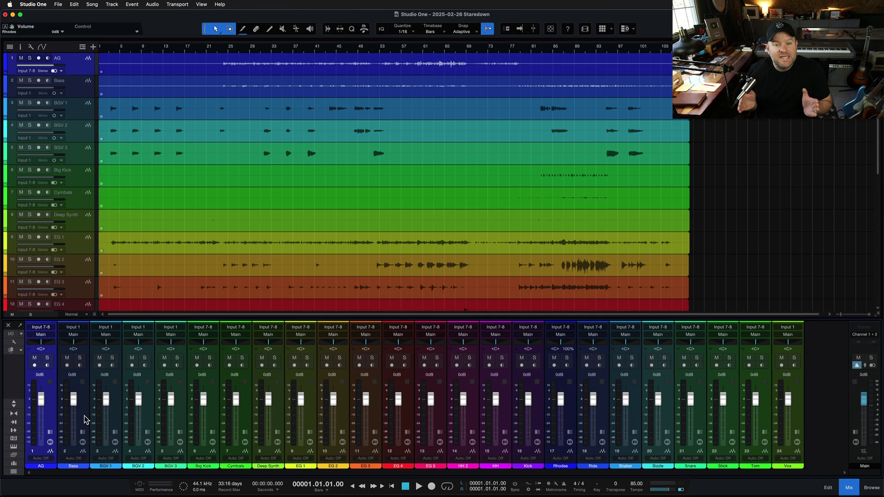
{"action": "left_click", "coordinate": [15, 407]}
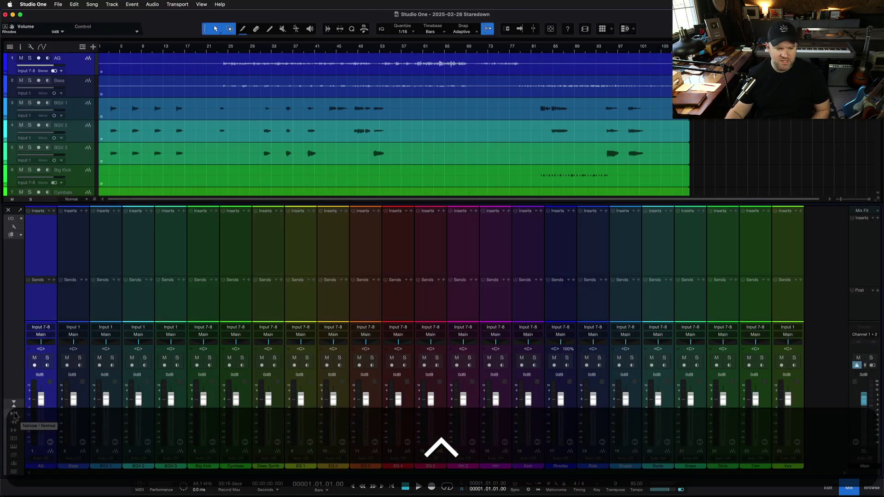
Switch the console to Narrow channels and start playback from bar 38
{"action": "left_click", "coordinate": [61, 387]}
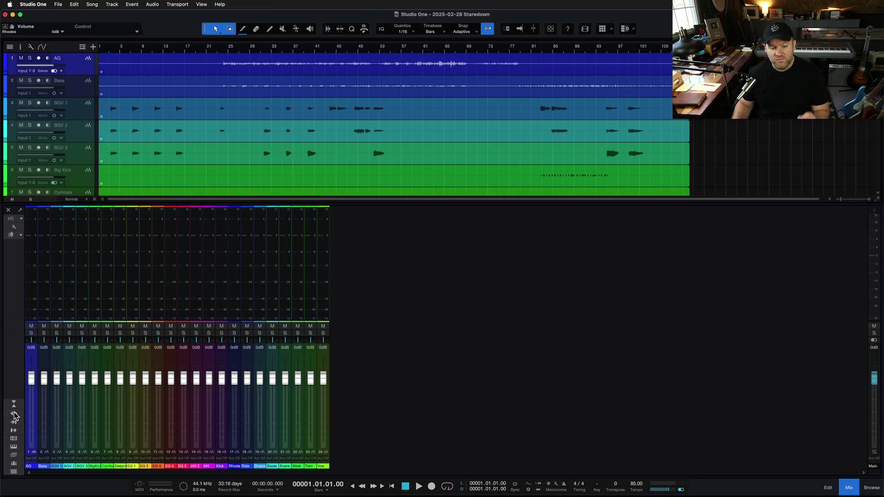
{"action": "left_click", "coordinate": [296, 52]}
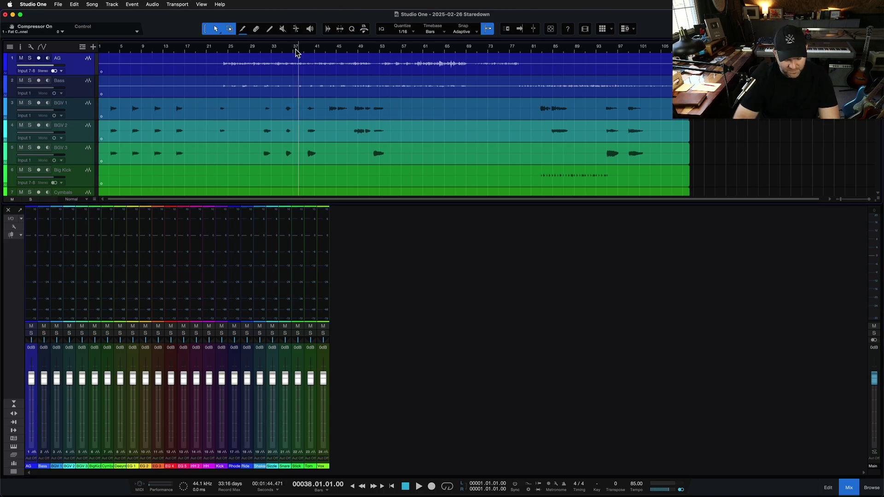
{"action": "key", "text": "space"}
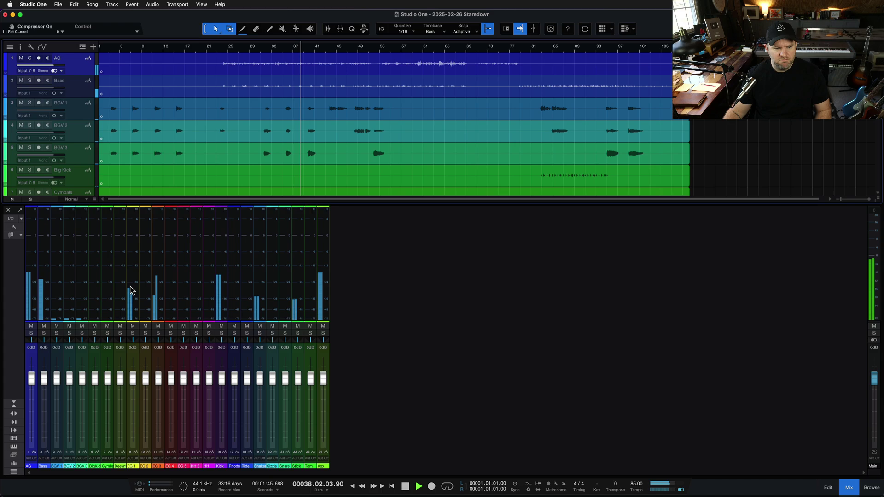
Toggle the console to Normal width and back to Narrow, and nudge the BGV 3 pan left before resetting it to center
{"action": "left_click", "coordinate": [16, 412]}
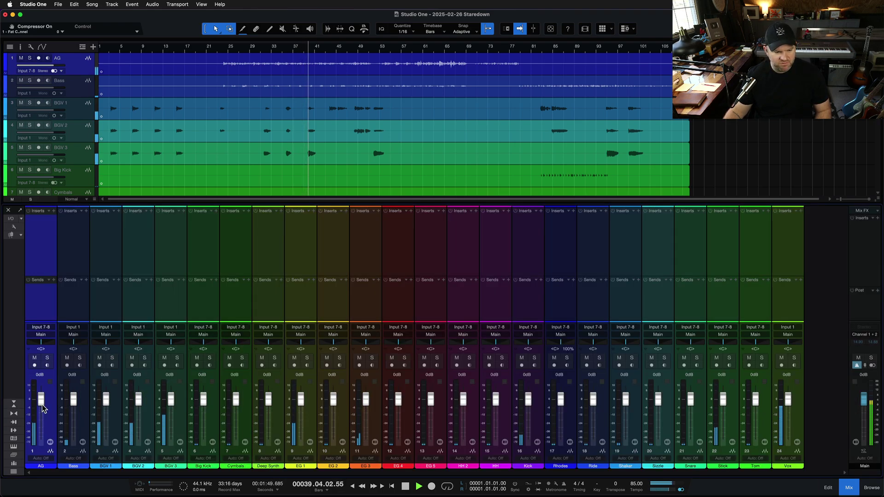
{"action": "left_click", "coordinate": [15, 413]}
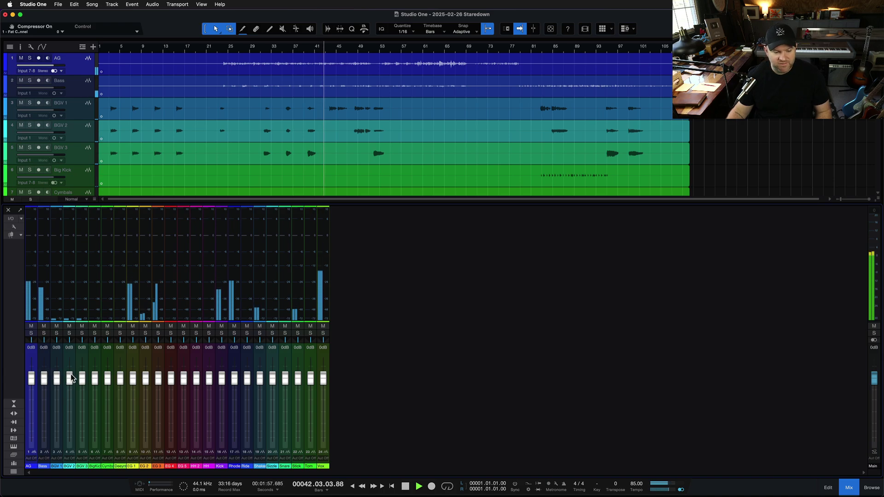
{"action": "mouse_move", "coordinate": [82, 340]}
{"action": "left_mouse_down"}
{"action": "mouse_move", "coordinate": [60, 340]}
{"action": "mouse_move", "coordinate": [79, 340]}
{"action": "left_mouse_up"}
{"action": "left_click", "coordinate": [81, 341], "text": "super"}
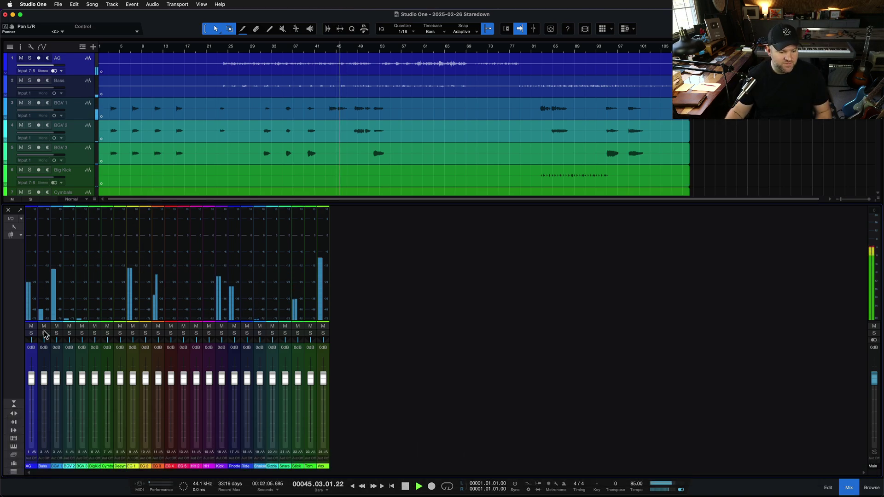
Expand and collapse the narrow AG and Rhodes channels, and toggle the console to Normal width and back to Narrow
{"action": "double_click", "coordinate": [33, 357]}
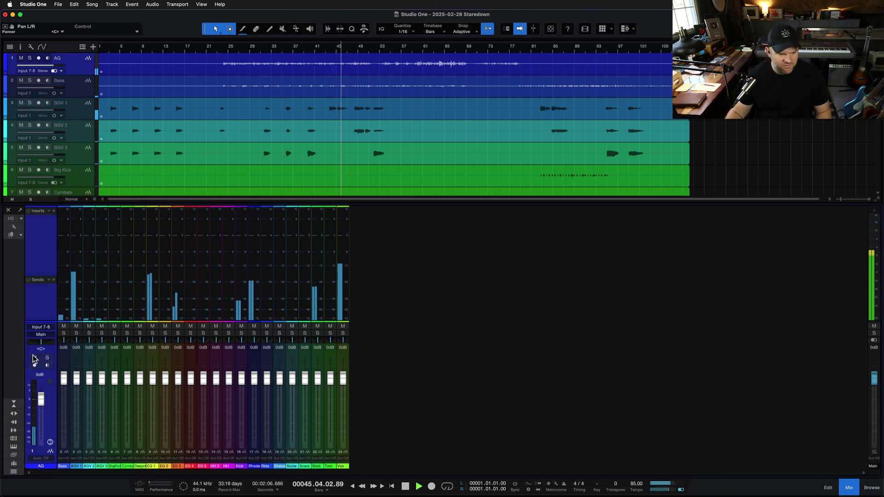
{"action": "double_click", "coordinate": [48, 308]}
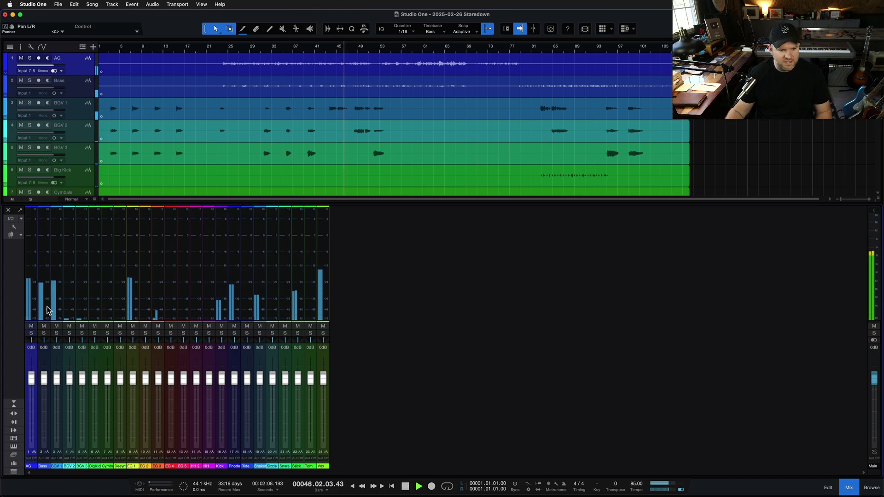
{"action": "double_click", "coordinate": [238, 456]}
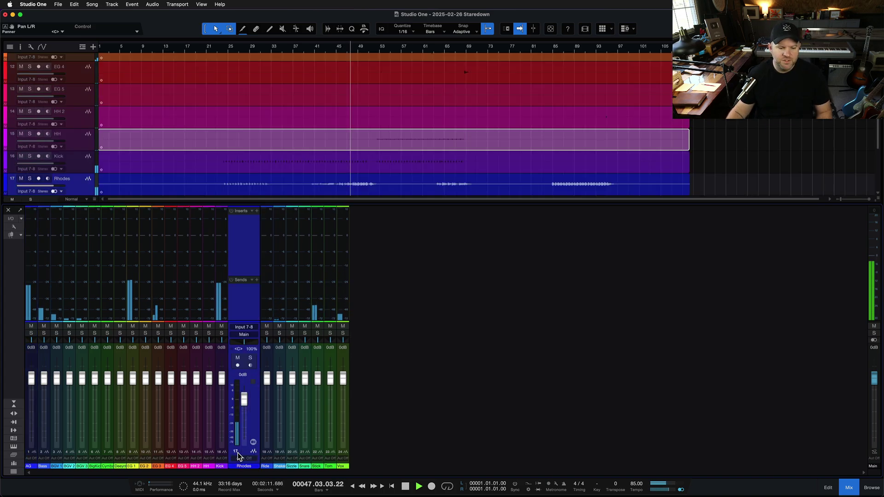
{"action": "double_click", "coordinate": [246, 236]}
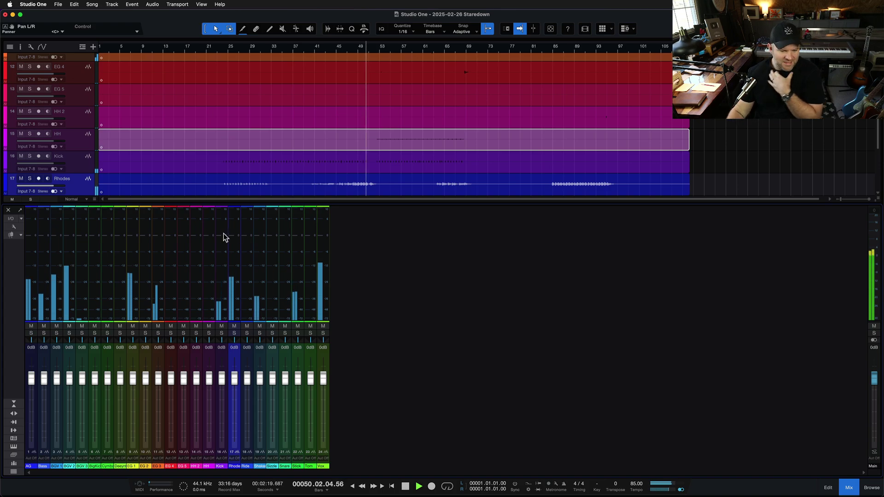
{"action": "left_click", "coordinate": [16, 414]}
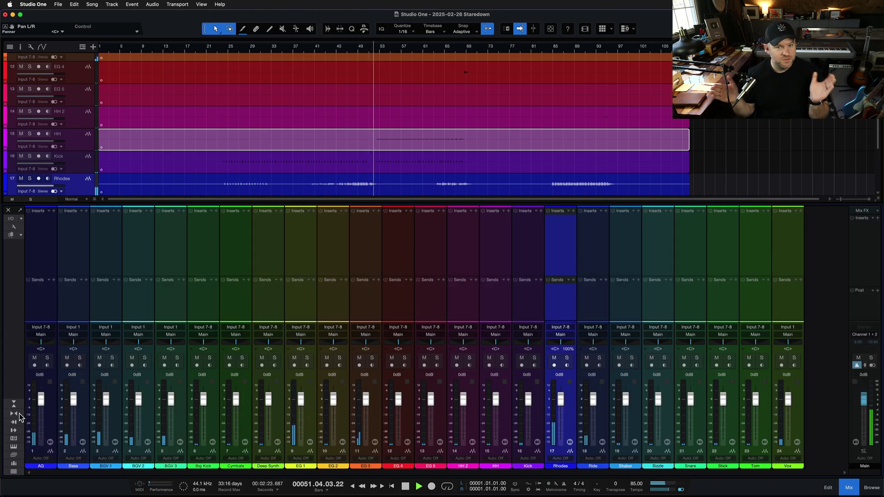
{"action": "left_click", "coordinate": [19, 415]}
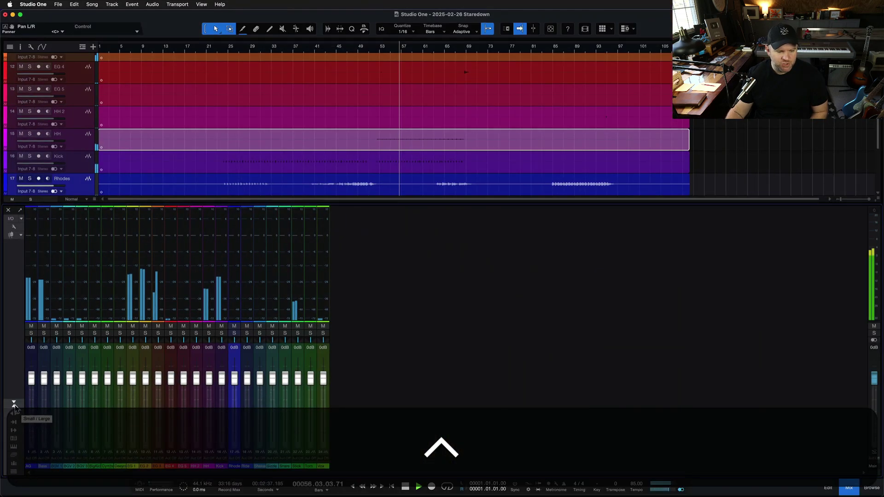
Switch the console to Small view, restore Normal channel width and return it to Large view
{"action": "left_click", "coordinate": [14, 404]}
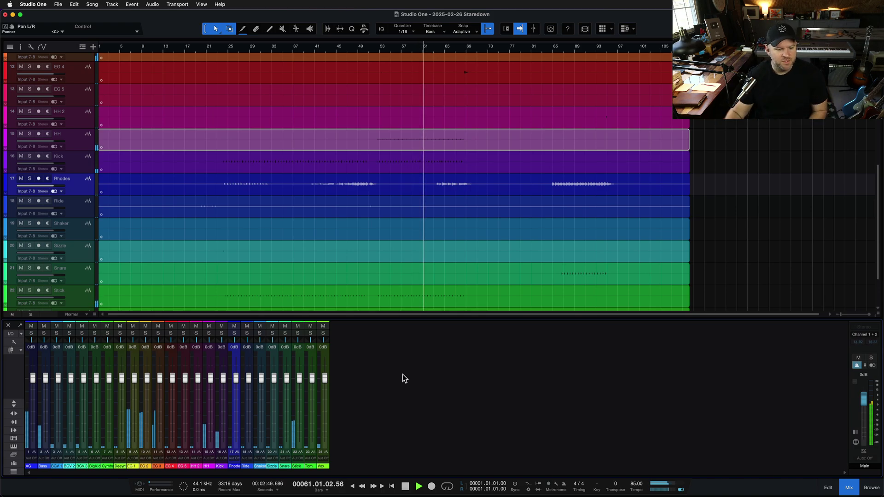
{"action": "left_click", "coordinate": [13, 414]}
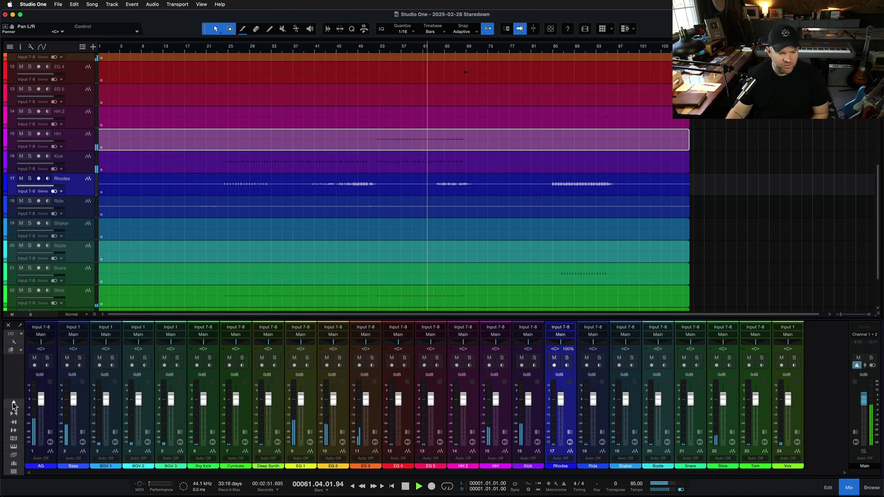
{"action": "left_click", "coordinate": [13, 404]}
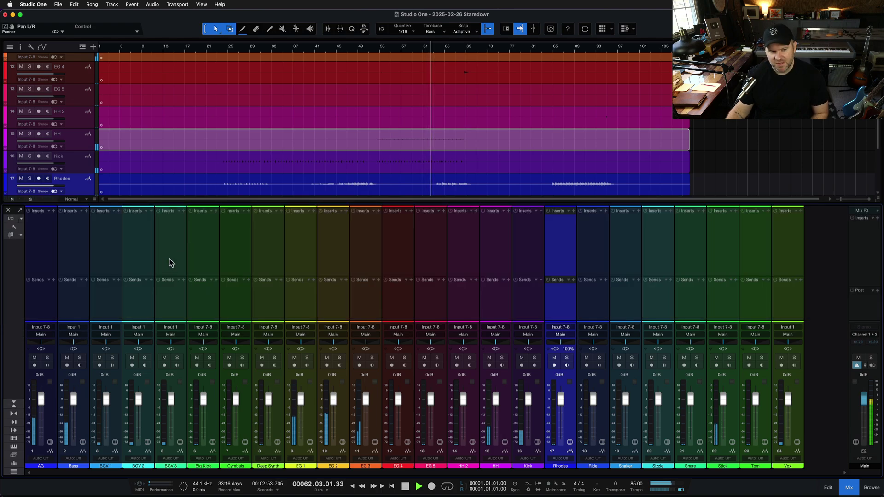
{"action": "left_click_drag", "start_coordinate": [232, 205], "coordinate": [249, 201]}
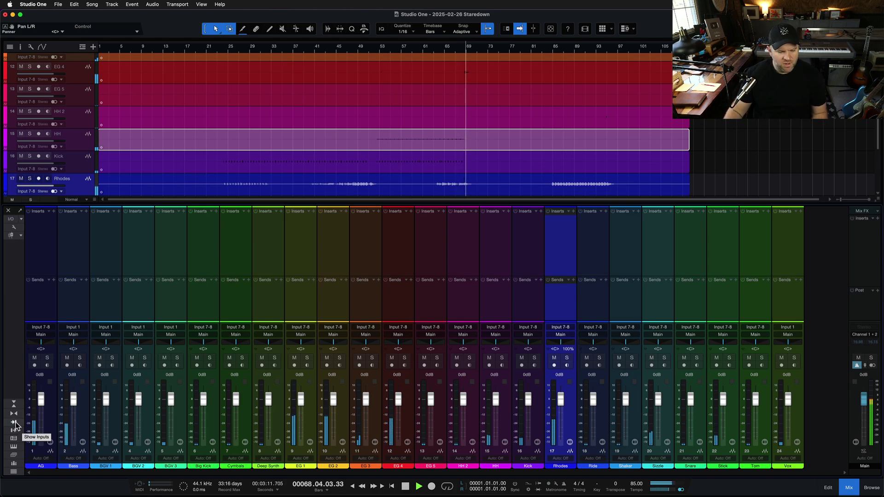
Show the console's input and output channels and widen the inputs section slightly
{"action": "left_click", "coordinate": [14, 422]}
{"action": "left_click", "coordinate": [14, 430]}
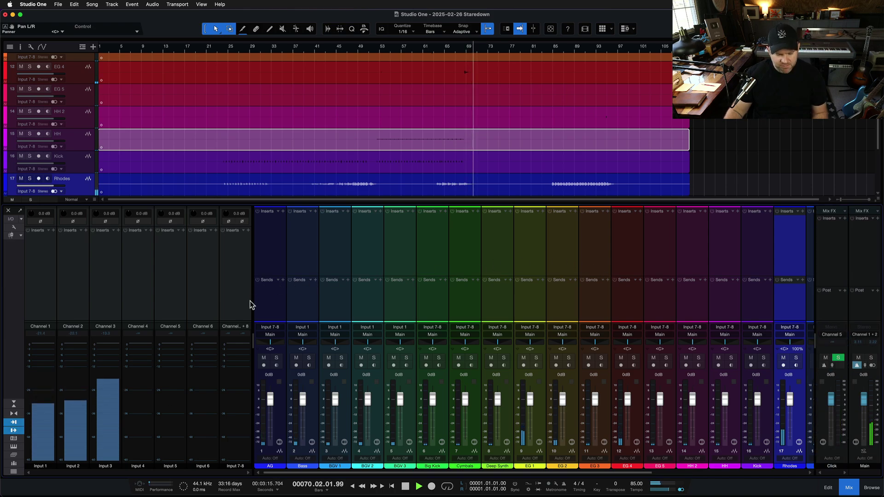
{"action": "left_click_drag", "start_coordinate": [251, 303], "coordinate": [302, 291]}
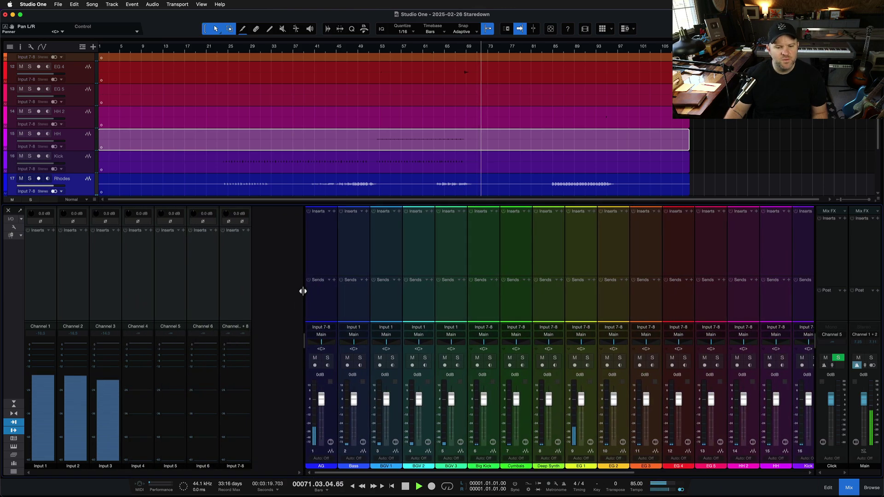
Select the AG, Bass and BGV track channels in turn, followed by several input channels, ending on Input 1
{"action": "left_click", "coordinate": [316, 247]}
{"action": "left_click", "coordinate": [356, 252]}
{"action": "left_click", "coordinate": [386, 254]}
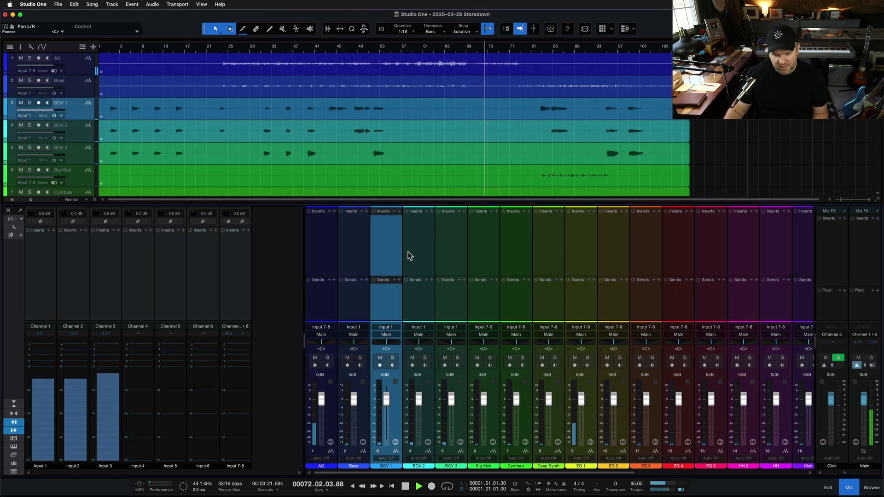
{"action": "left_click", "coordinate": [448, 252]}
{"action": "left_click", "coordinate": [386, 254]}
{"action": "left_click", "coordinate": [315, 254]}
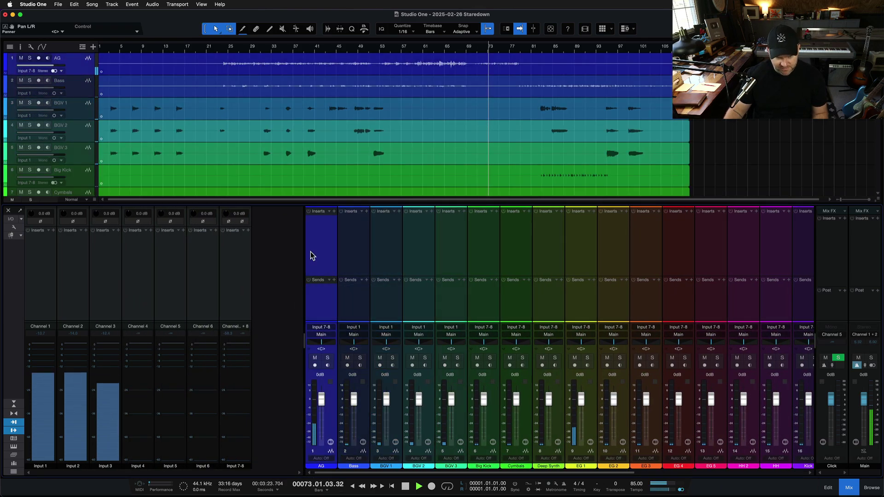
{"action": "left_click", "coordinate": [216, 259]}
{"action": "left_click", "coordinate": [115, 265]}
{"action": "left_click", "coordinate": [55, 279]}
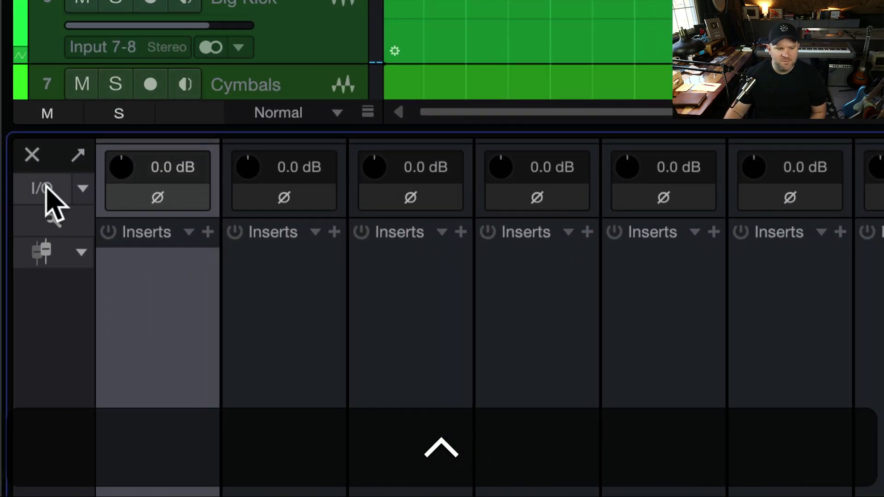
Open the song's Audio I/O Setup and look through the StudioLive 24 hardware channels in the input matrix
{"action": "left_click", "coordinate": [44, 189]}
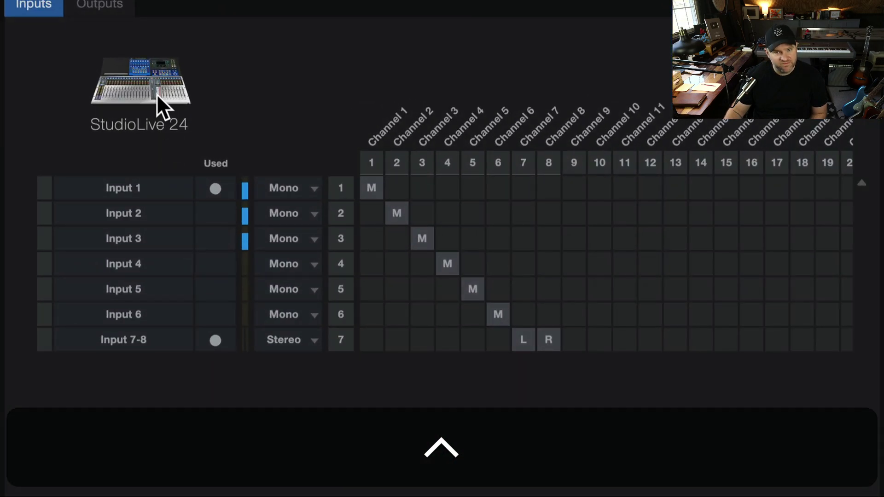
{"action": "scroll", "coordinate": [484, 152], "scroll_direction": "right", "scroll_amount": 10}
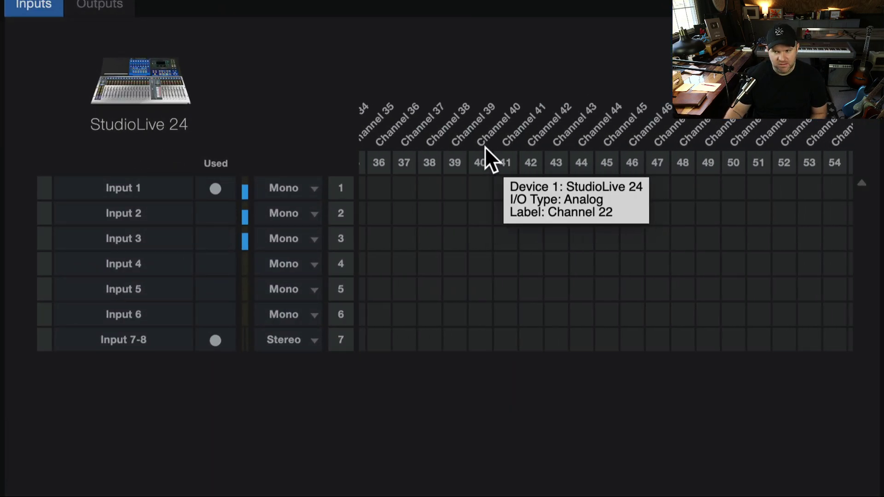
{"action": "scroll", "coordinate": [762, 167], "scroll_direction": "right", "scroll_amount": 6}
{"action": "scroll", "coordinate": [786, 154], "scroll_direction": "left", "scroll_amount": 20}
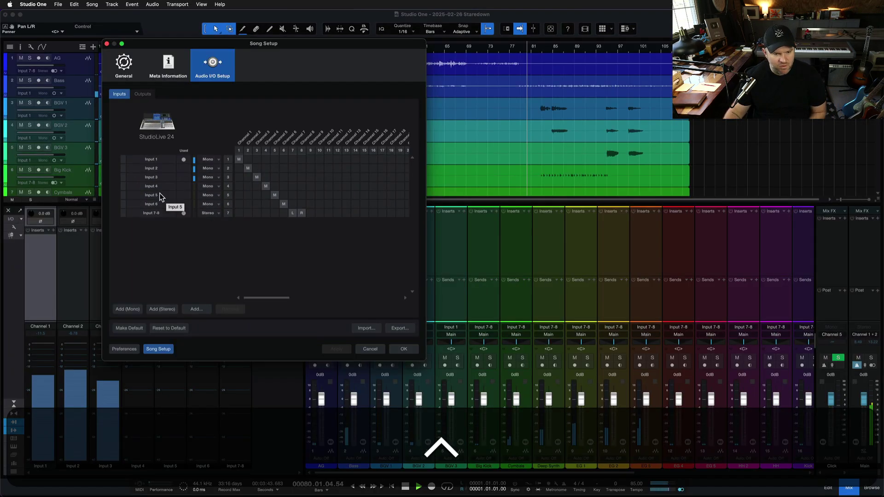
Add a stereo input named AMP, route it to hardware channels 15 and 16, and apply the setup
{"action": "left_click", "coordinate": [159, 309]}
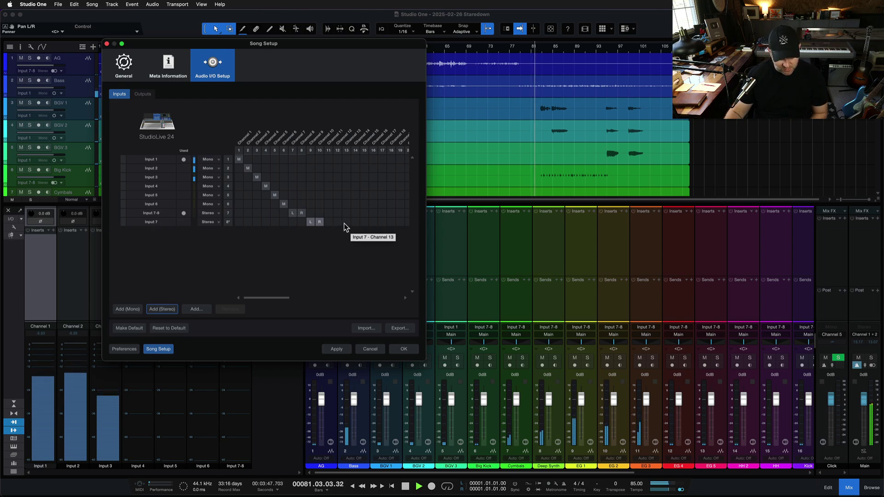
{"action": "left_click", "coordinate": [364, 222]}
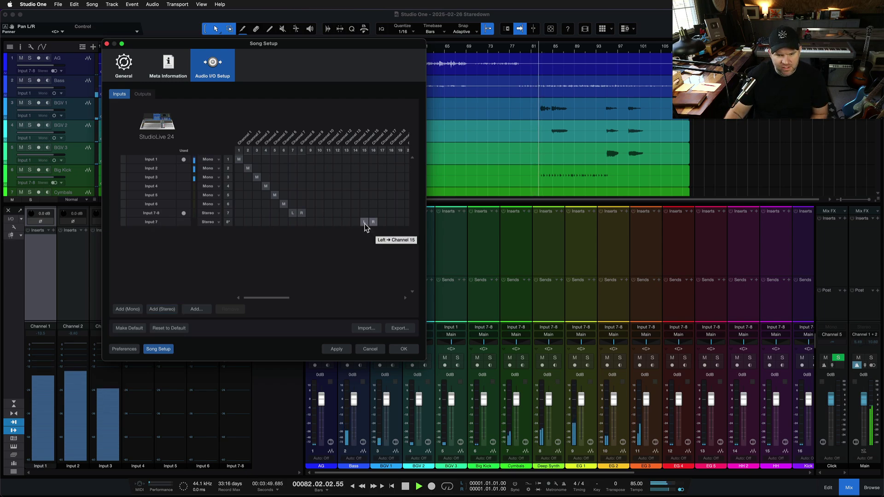
{"action": "double_click", "coordinate": [158, 224]}
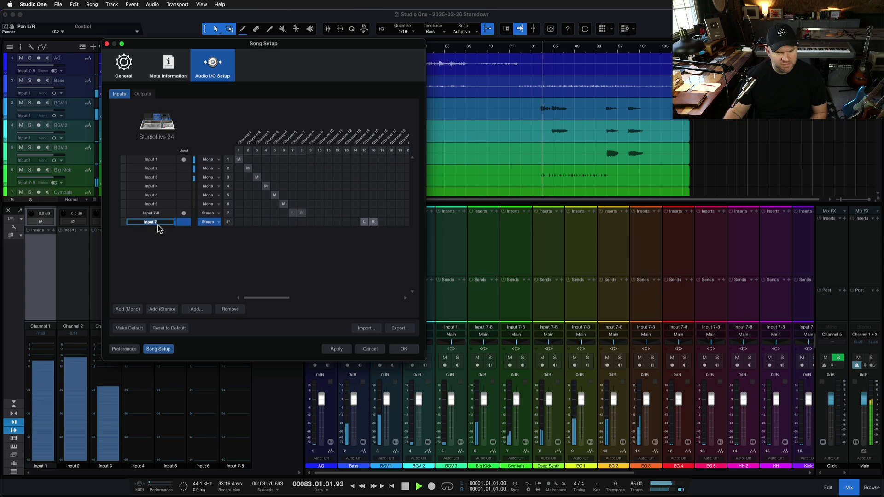
{"action": "type", "text": "AMP"}
{"action": "key", "text": "Return"}
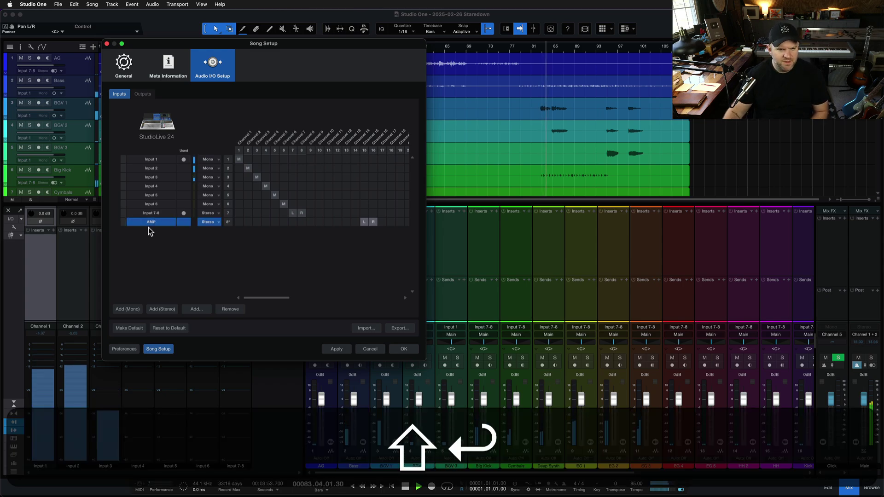
{"action": "left_click", "coordinate": [347, 352]}
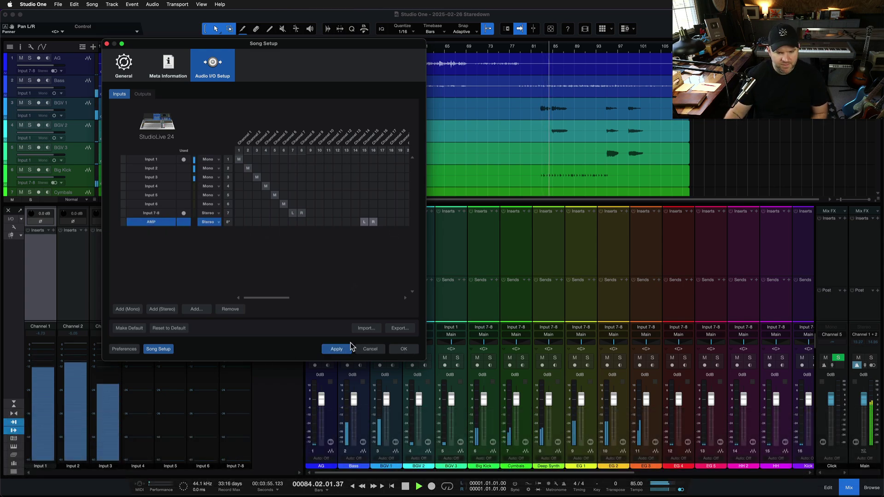
{"action": "left_click", "coordinate": [402, 349]}
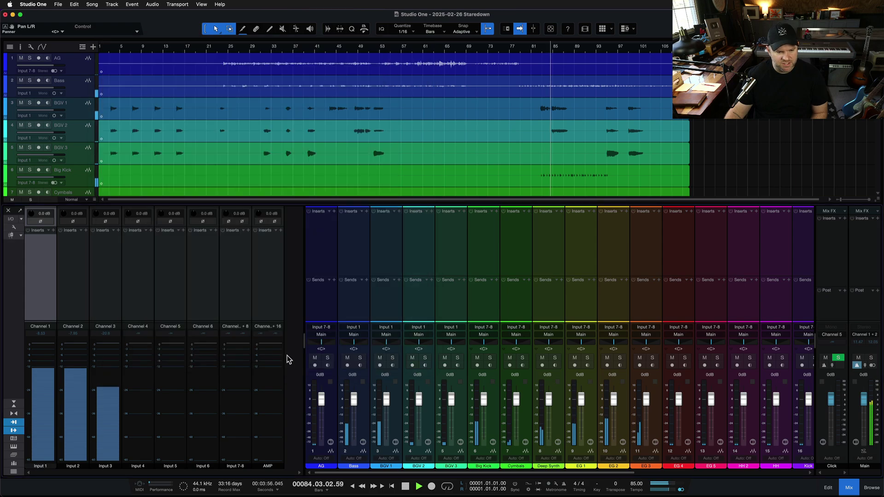
Select Input 3, Input 2 and the AMP input in turn to examine them, returning to Input 2
{"action": "left_click", "coordinate": [93, 253]}
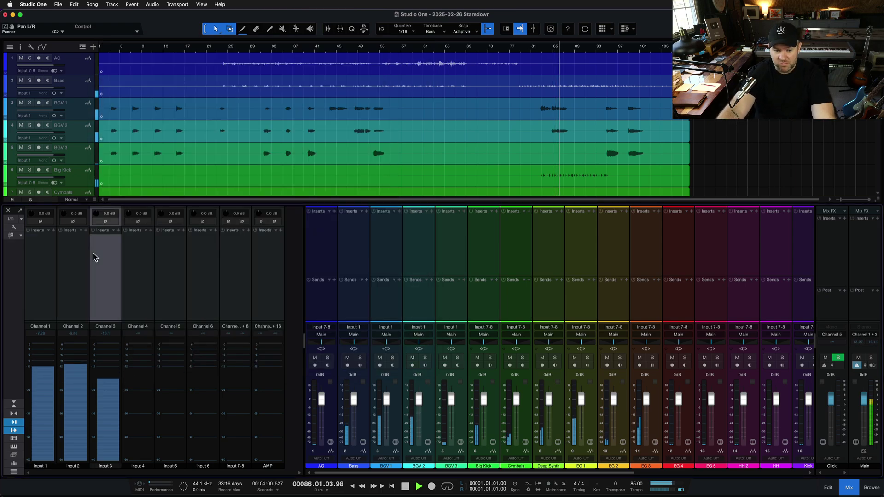
{"action": "left_click", "coordinate": [78, 308]}
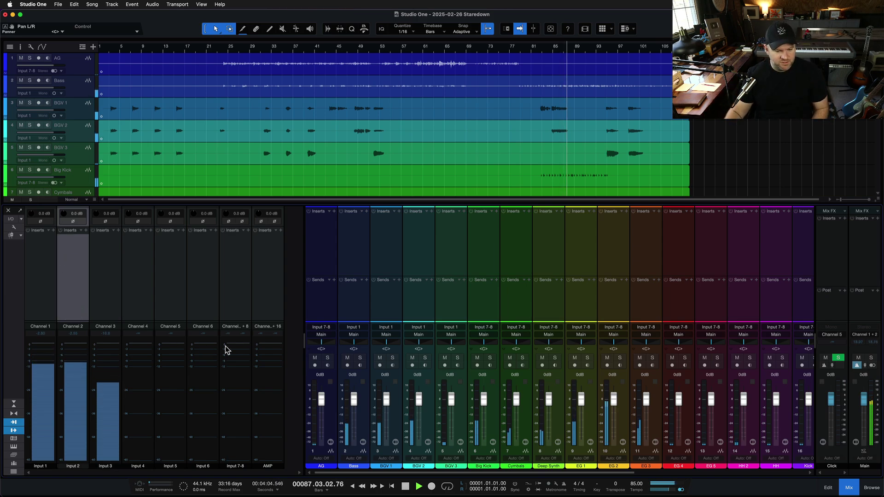
{"action": "left_click", "coordinate": [270, 296]}
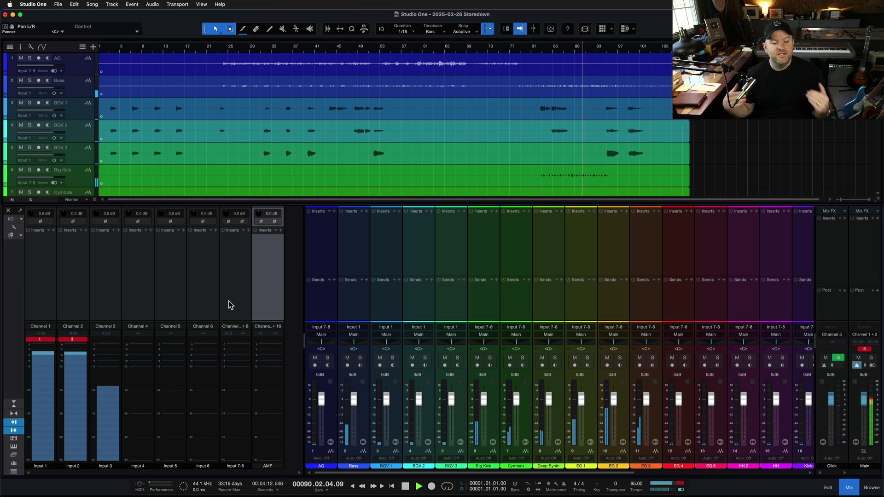
{"action": "left_click", "coordinate": [67, 274]}
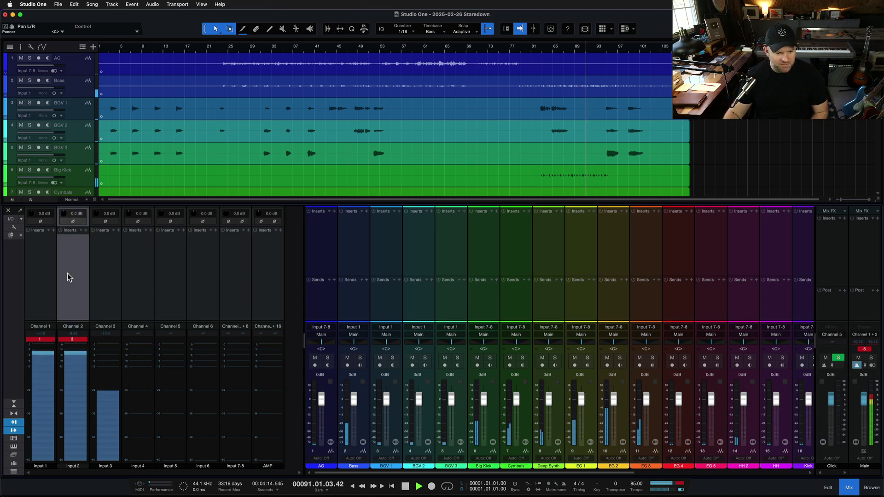
Stop playback, select Input 3 and clear the clip indicators on Input 2 and Input 1
{"action": "key", "text": "space"}
{"action": "left_click", "coordinate": [104, 291]}
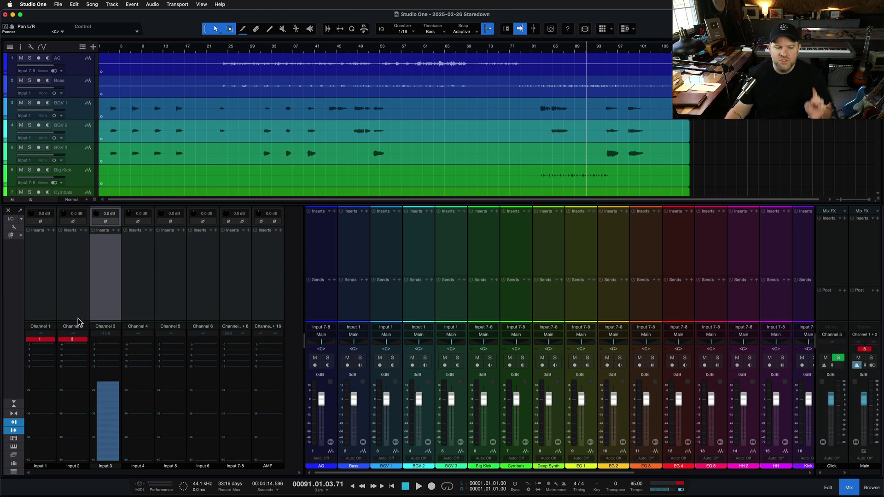
{"action": "left_click", "coordinate": [69, 340]}
{"action": "left_click", "coordinate": [55, 341]}
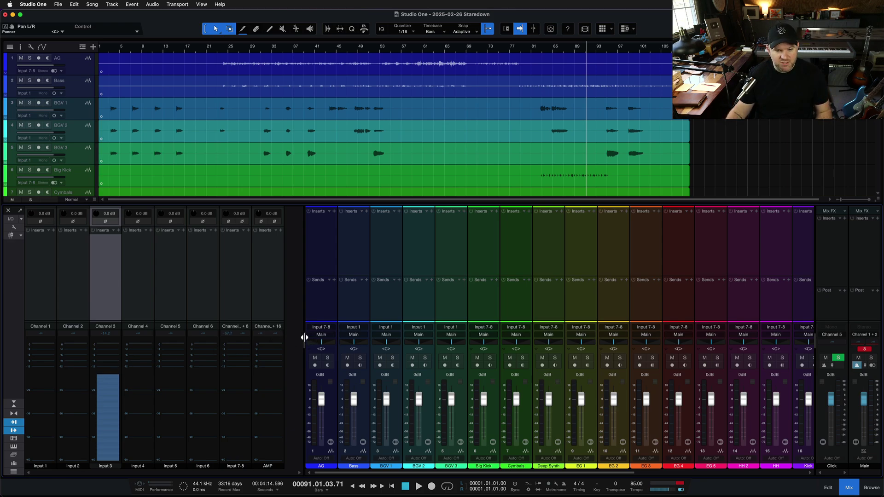
Widen the inputs section considerably, and toggle the console's Narrow and Small views on and back off
{"action": "left_click_drag", "start_coordinate": [308, 335], "coordinate": [474, 318]}
{"action": "left_click", "coordinate": [20, 414]}
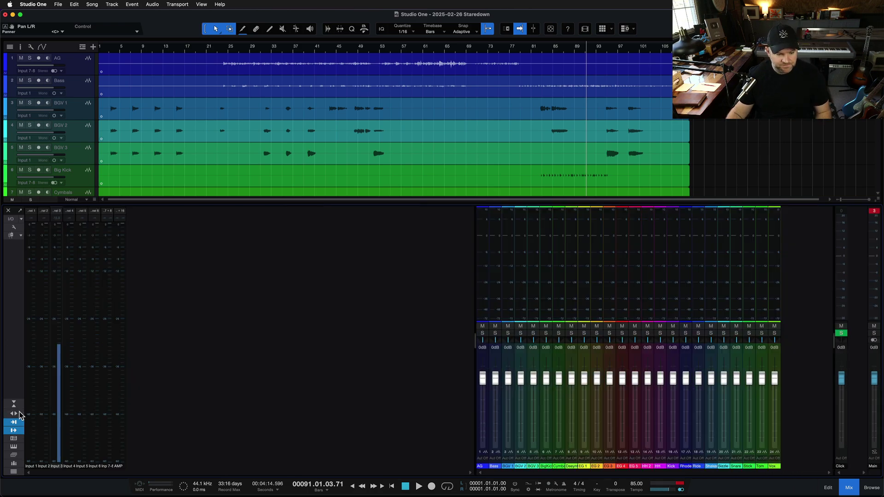
{"action": "left_click", "coordinate": [15, 413]}
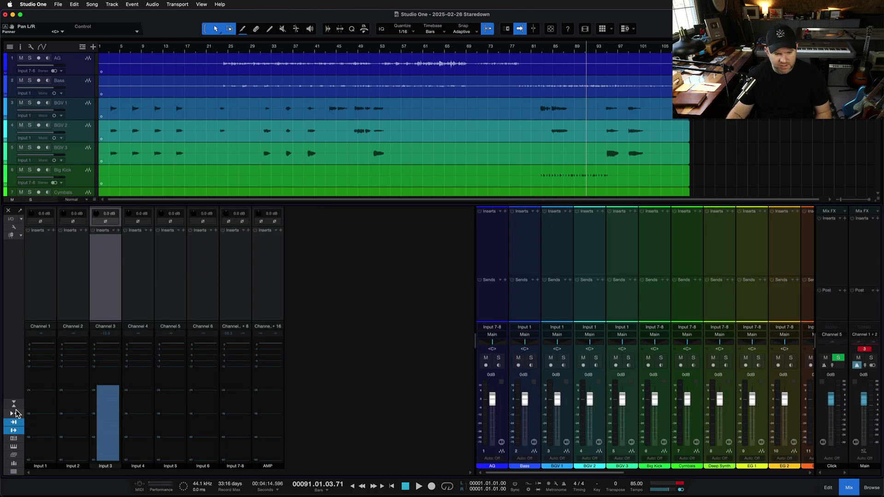
{"action": "left_click", "coordinate": [14, 403]}
{"action": "left_click", "coordinate": [14, 404]}
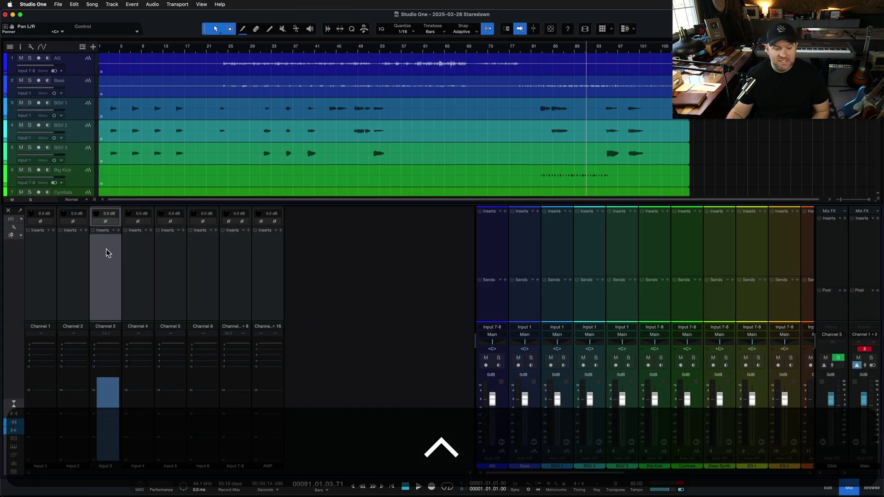
Alternate the selection between the BGV 1 track channel and Input 3 to compare their controls
{"action": "left_click", "coordinate": [551, 252]}
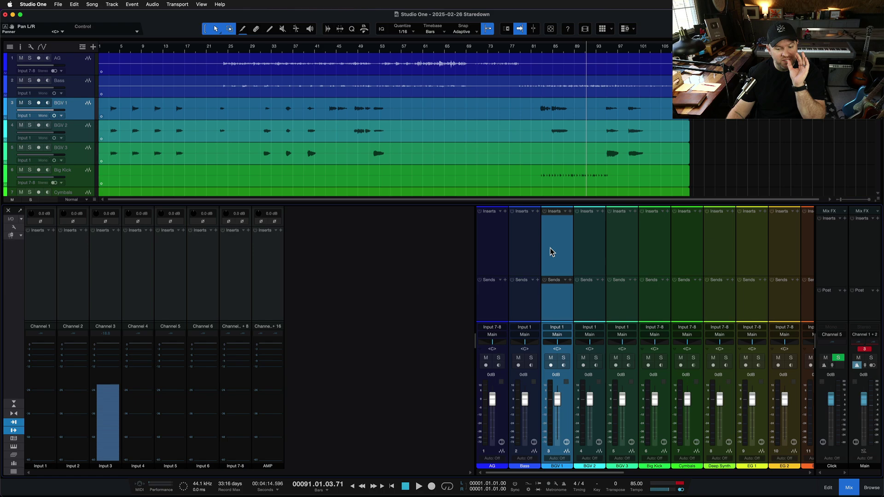
{"action": "left_click", "coordinate": [109, 305]}
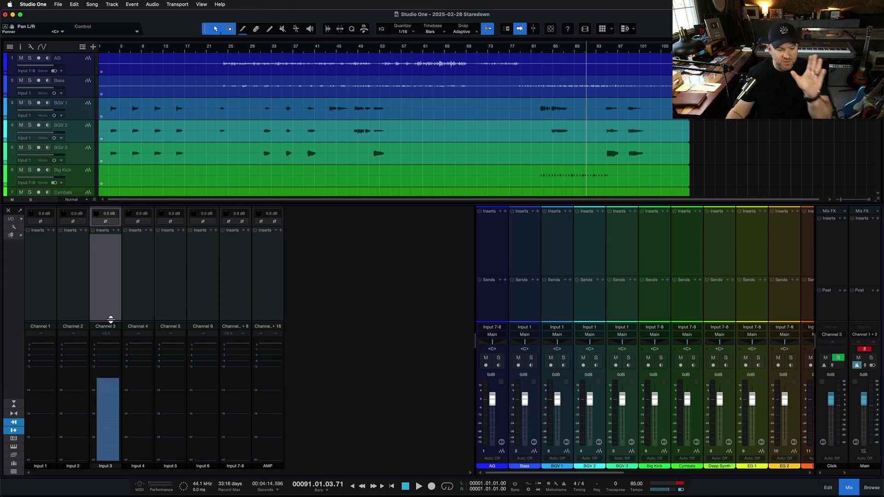
{"action": "left_click", "coordinate": [564, 311]}
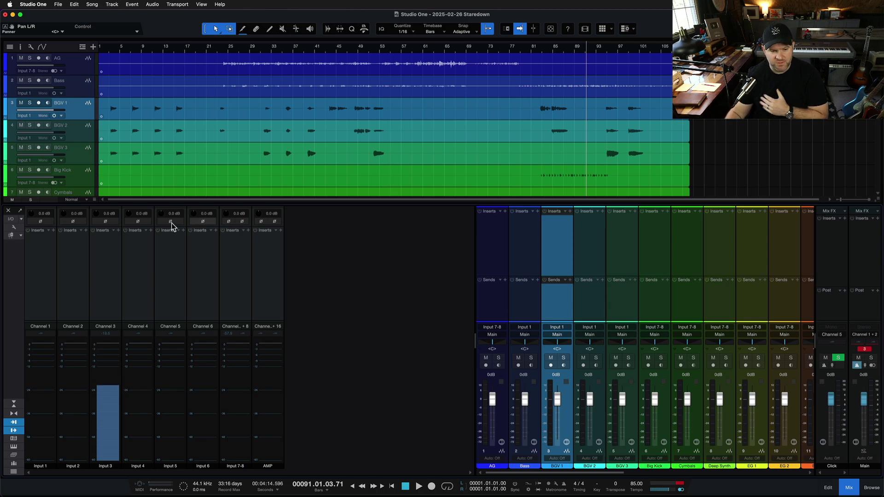
{"action": "left_click", "coordinate": [97, 257]}
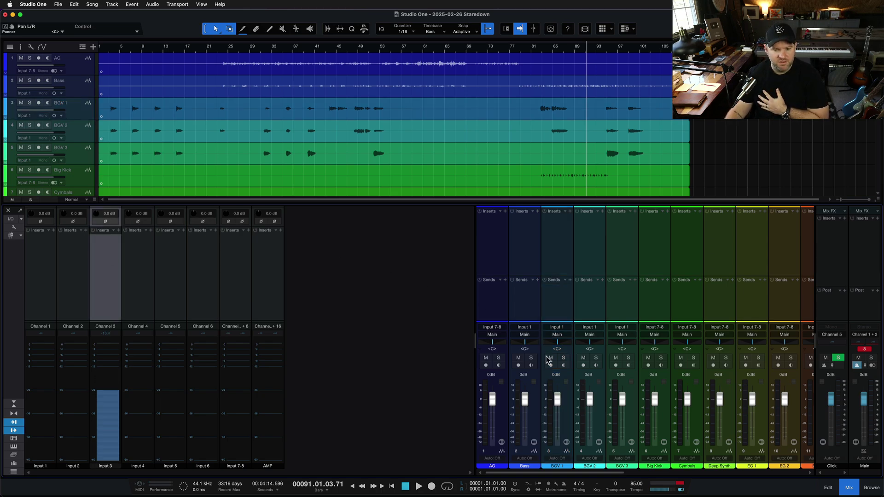
{"action": "left_click", "coordinate": [555, 301]}
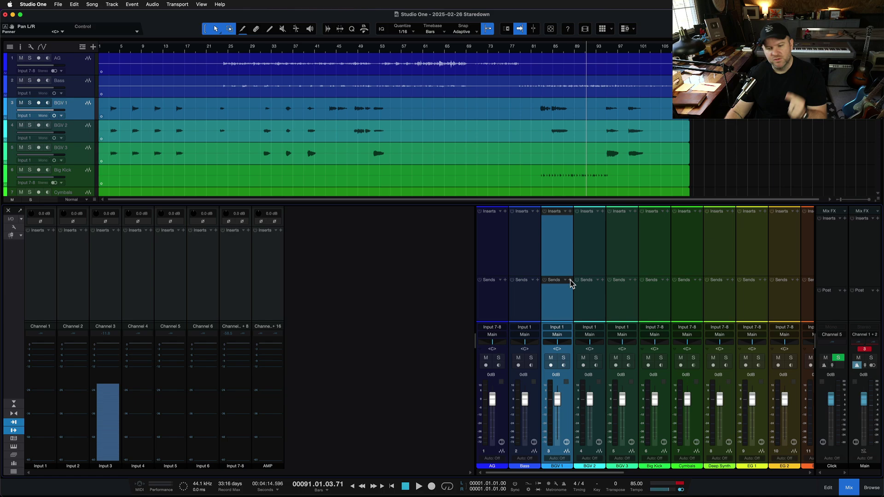
Select Inputs 1, 2 and 3 in turn, and hide the input channels while keeping the outputs shown
{"action": "left_click", "coordinate": [29, 283]}
{"action": "left_click", "coordinate": [74, 280]}
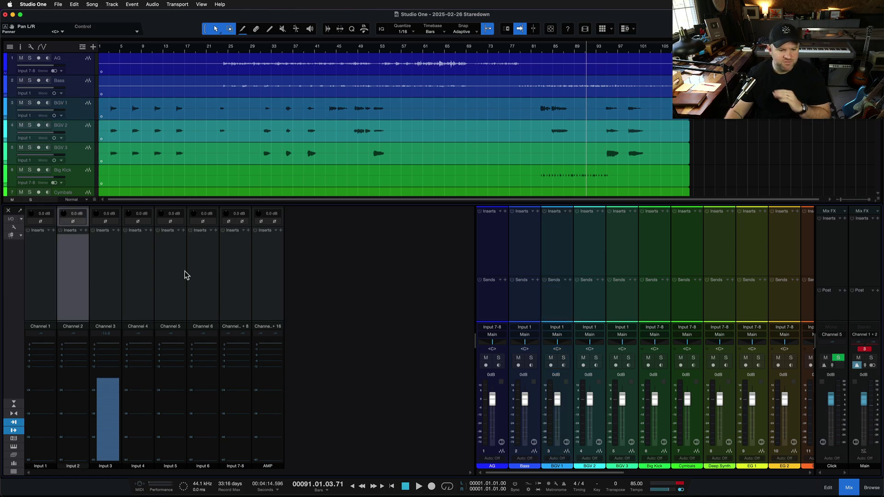
{"action": "left_click", "coordinate": [115, 286]}
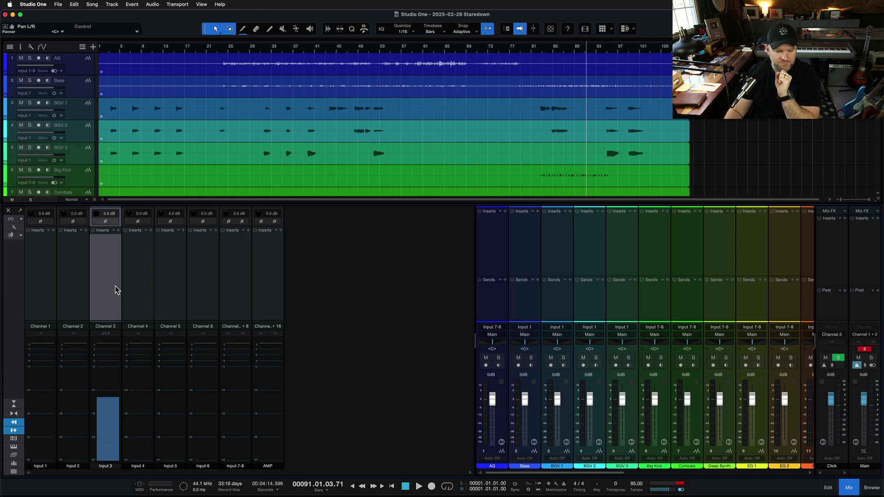
{"action": "left_click", "coordinate": [14, 423]}
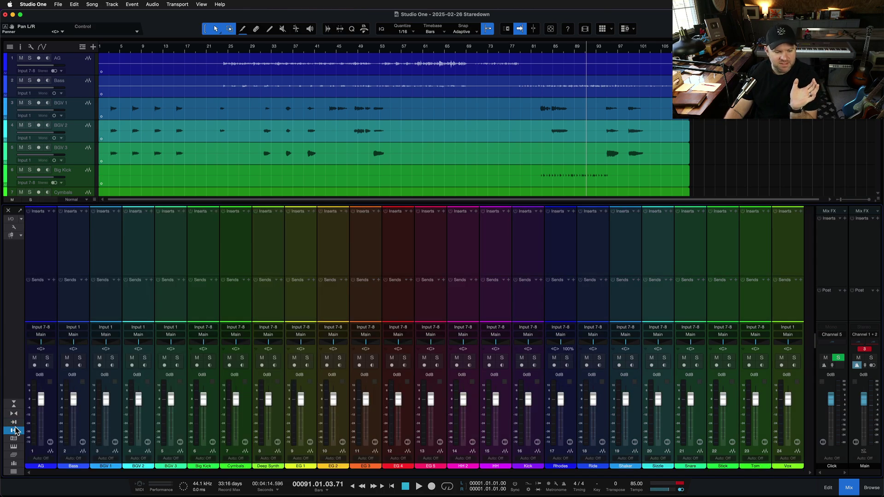
Widen the console's outputs section considerably and select the Click output channel
{"action": "left_click_drag", "start_coordinate": [815, 335], "coordinate": [653, 327]}
{"action": "left_click", "coordinate": [674, 257]}
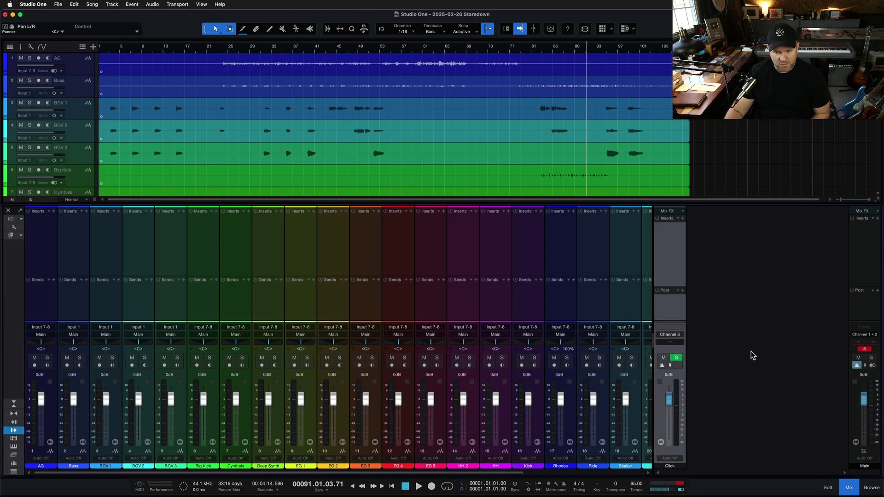
Examine the Main and Click outputs and their channel assignments in the Audio I/O Setup, and leave the setup without changes
{"action": "left_click", "coordinate": [11, 220]}
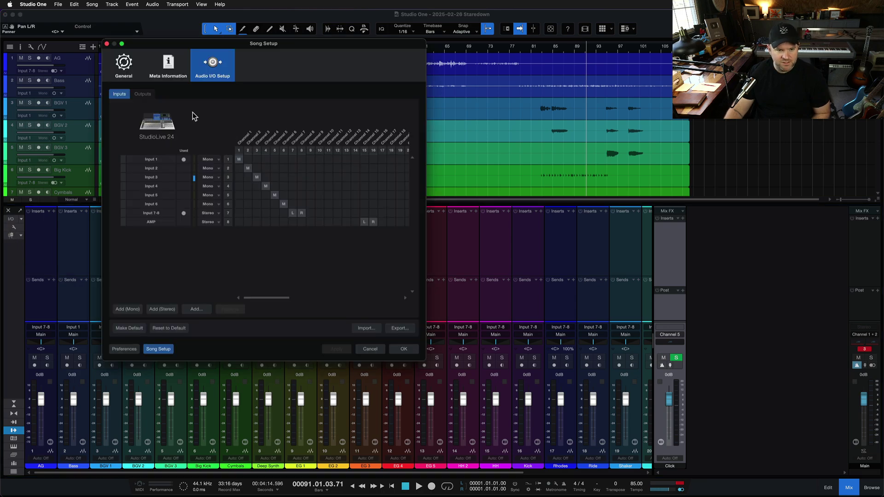
{"action": "left_click", "coordinate": [143, 94]}
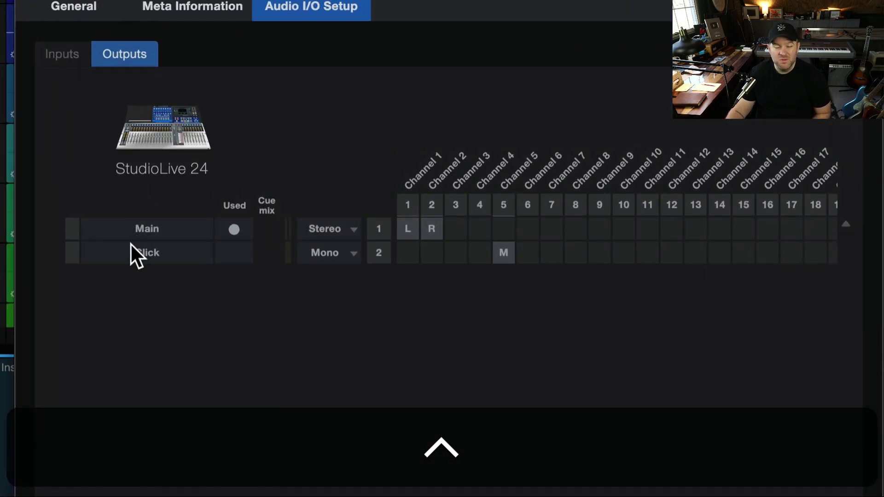
{"action": "left_click", "coordinate": [150, 231]}
{"action": "left_click", "coordinate": [152, 252]}
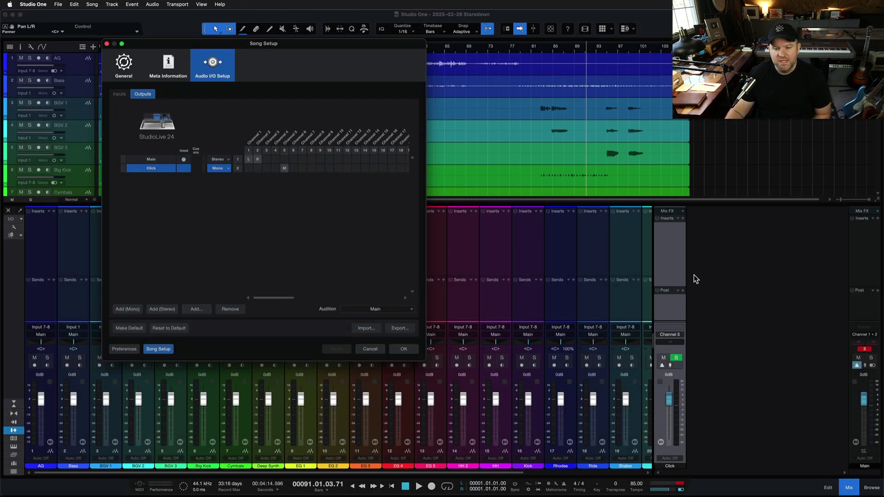
{"action": "left_click", "coordinate": [370, 349]}
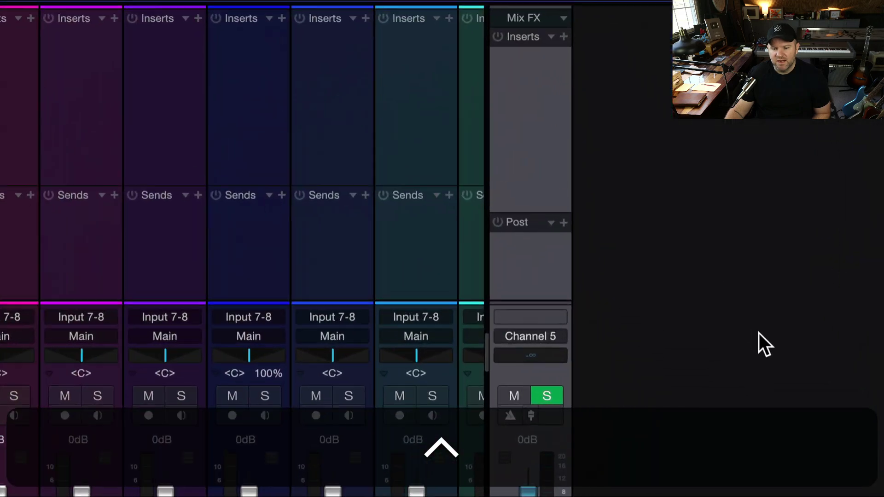
View the hardware channel choices for the Click output without changing it, and clear the Main output's clip indicator
{"action": "left_click", "coordinate": [529, 336]}
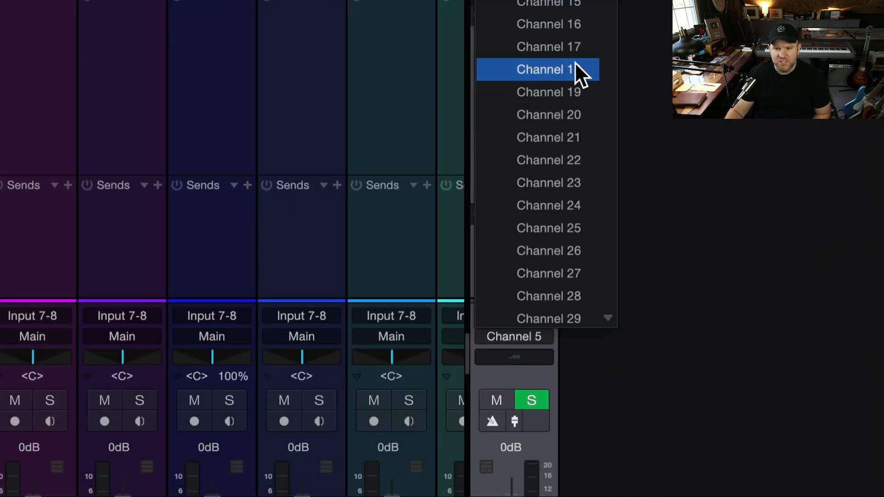
{"action": "left_click", "coordinate": [735, 125]}
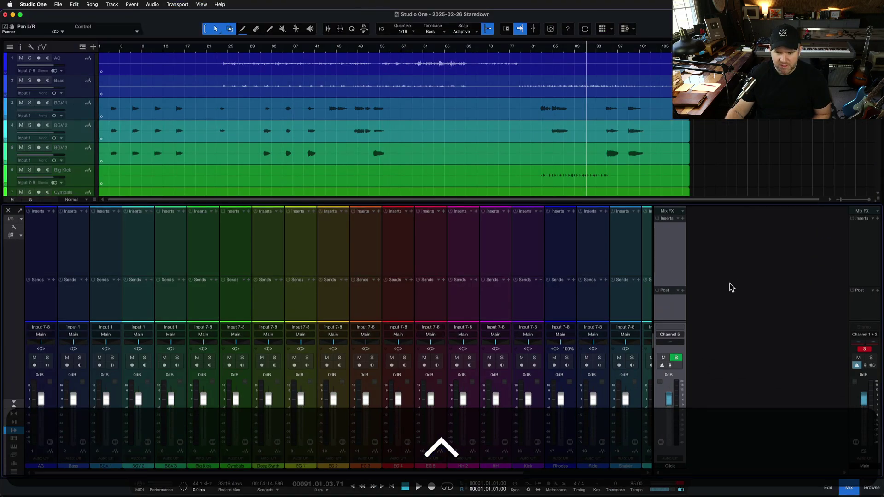
{"action": "left_click", "coordinate": [864, 348]}
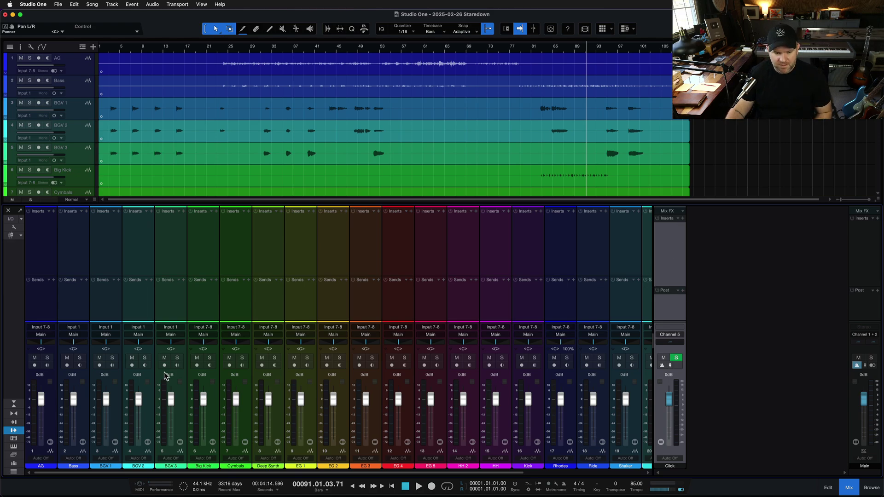
Show the input channels instead of the outputs in the console, and insert the Tuner on Input 3
{"action": "left_click", "coordinate": [14, 422]}
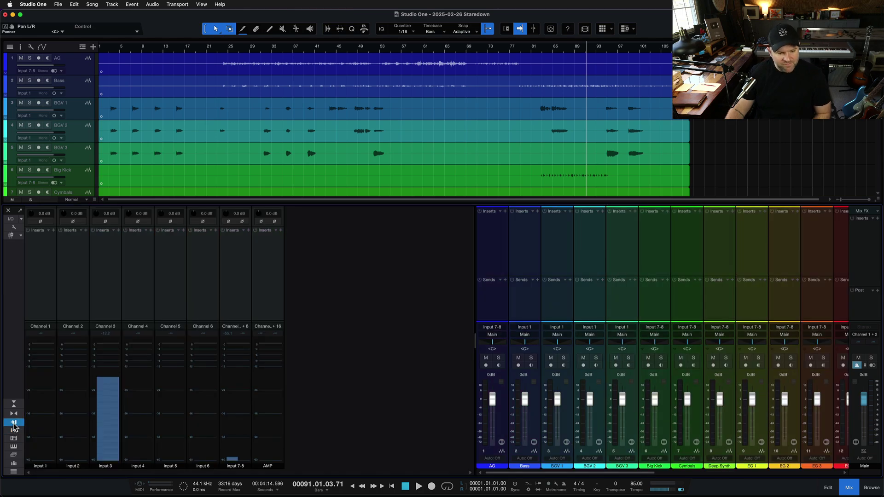
{"action": "left_click", "coordinate": [119, 230]}
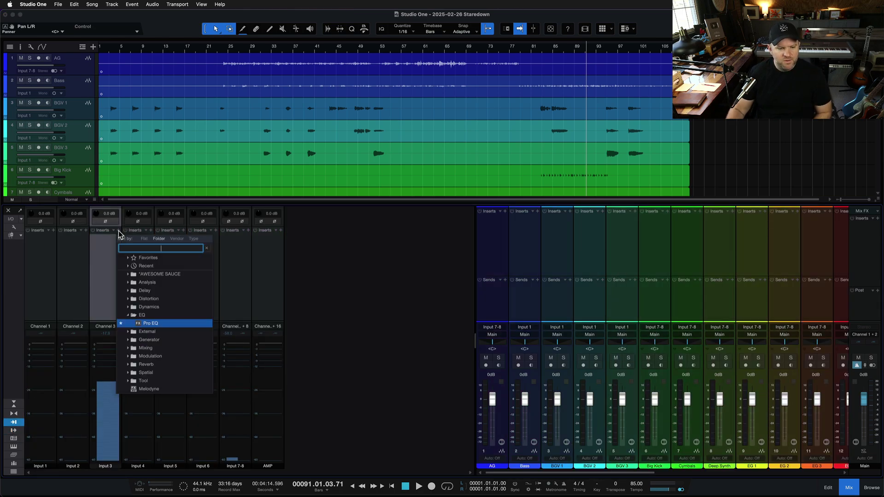
{"action": "type", "text": "tuner"}
{"action": "key", "text": "Return"}
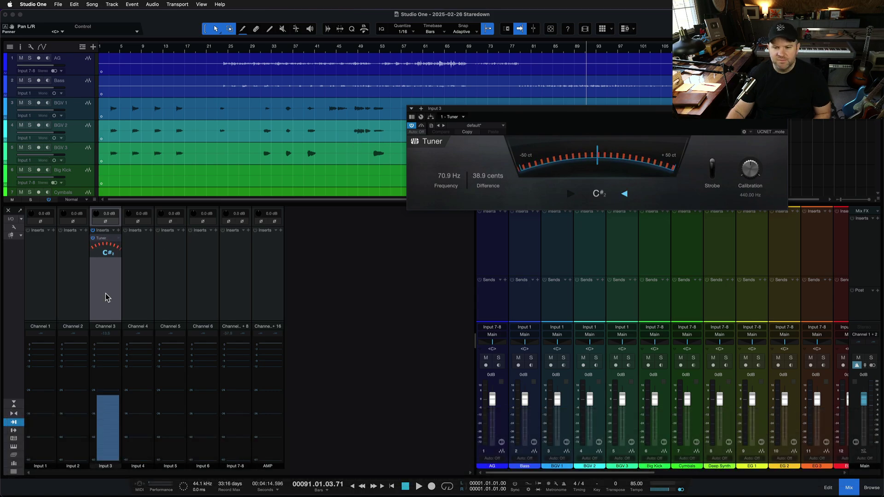
Move the Tuner window down beside the Input 3 channel, close it, and remove the Tuner from Input 3
{"action": "left_click_drag", "start_coordinate": [720, 108], "coordinate": [397, 143]}
{"action": "left_click", "coordinate": [449, 143]}
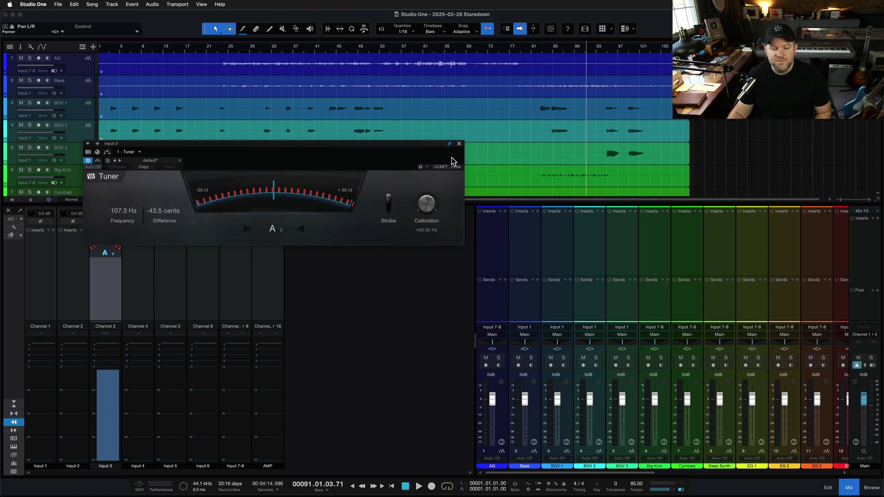
{"action": "left_click", "coordinate": [459, 146]}
{"action": "left_click", "coordinate": [118, 238]}
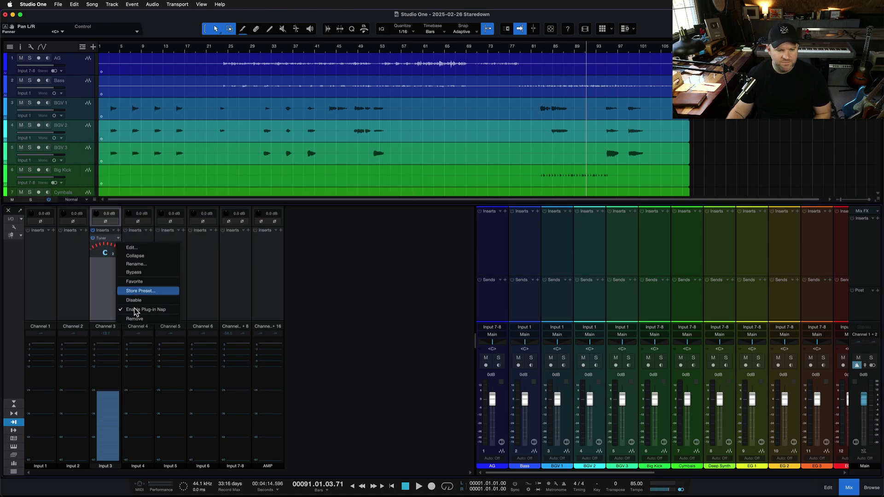
{"action": "left_click", "coordinate": [145, 321]}
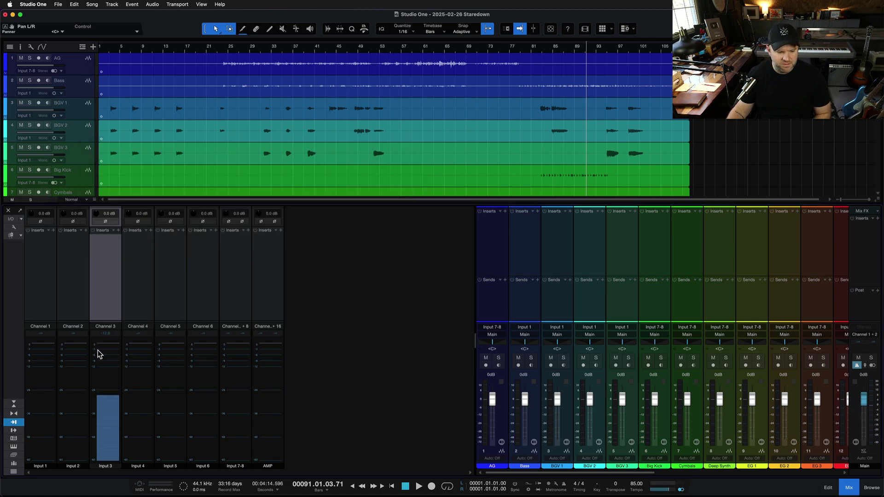
Toggle the console's Small view on and back off, and hide the input channels
{"action": "left_click", "coordinate": [15, 409]}
{"action": "left_click", "coordinate": [13, 407]}
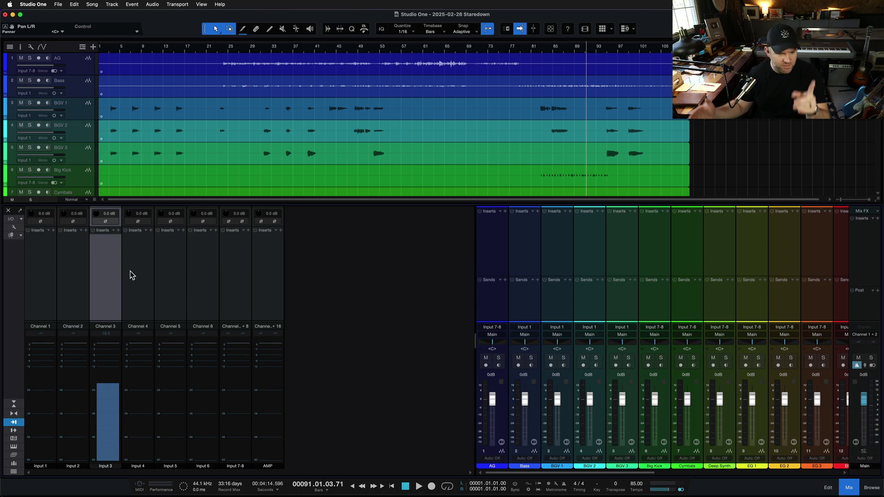
{"action": "left_click", "coordinate": [14, 422]}
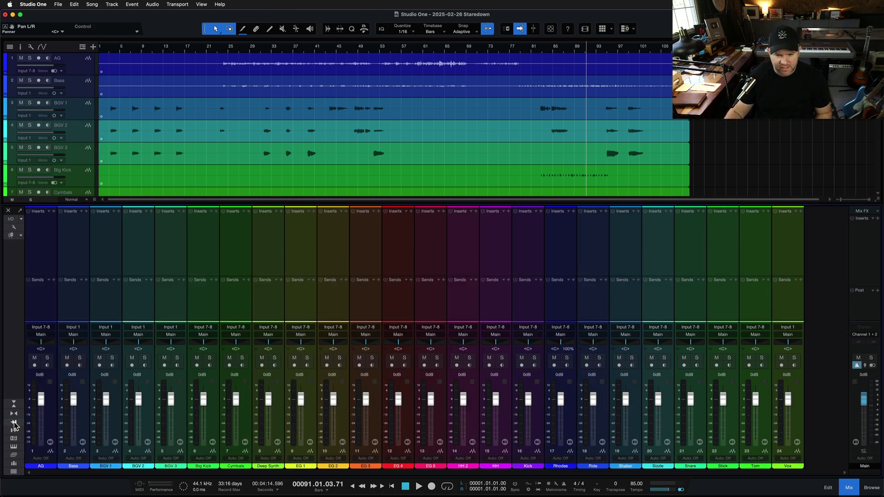
Save the song with the Deep Synth channel selected, and show the effects browser
{"action": "left_click", "coordinate": [267, 311]}
{"action": "key", "text": "super+s"}
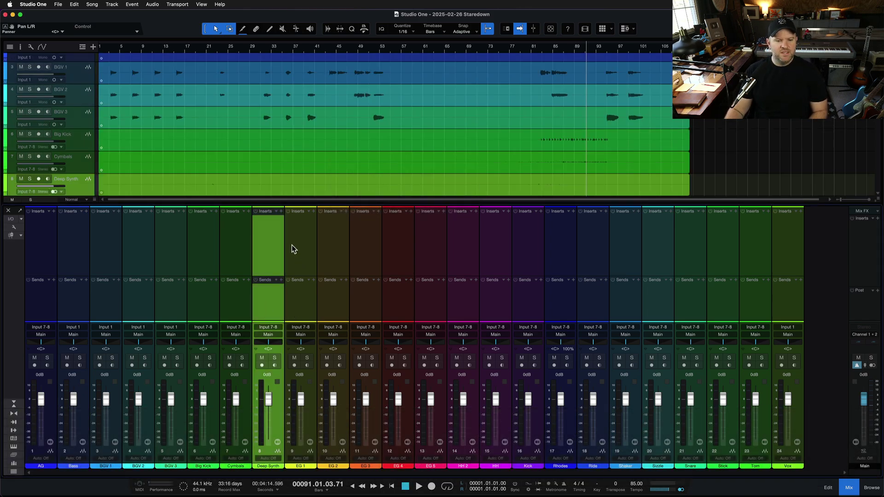
{"action": "key", "text": "F7"}
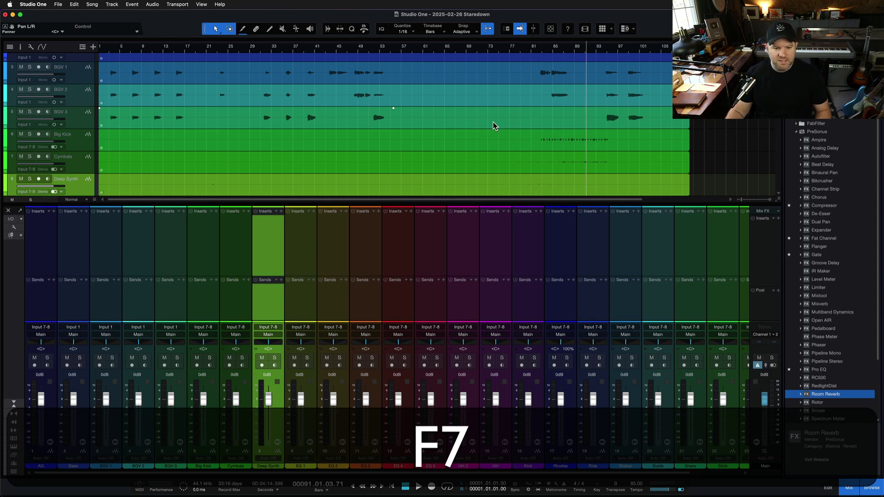
Insert Pro EQ on the Deep Synth channel by searching for "eq", and close its plug-in window
{"action": "left_click", "coordinate": [282, 213]}
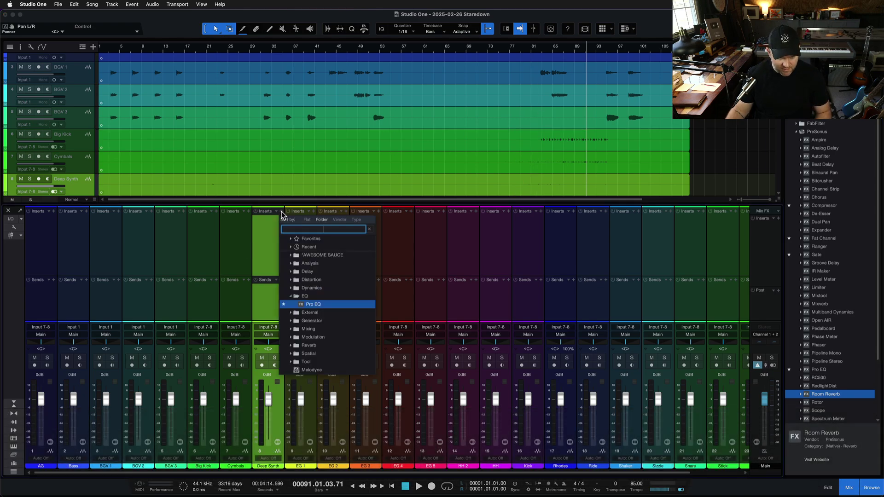
{"action": "type", "text": "eq"}
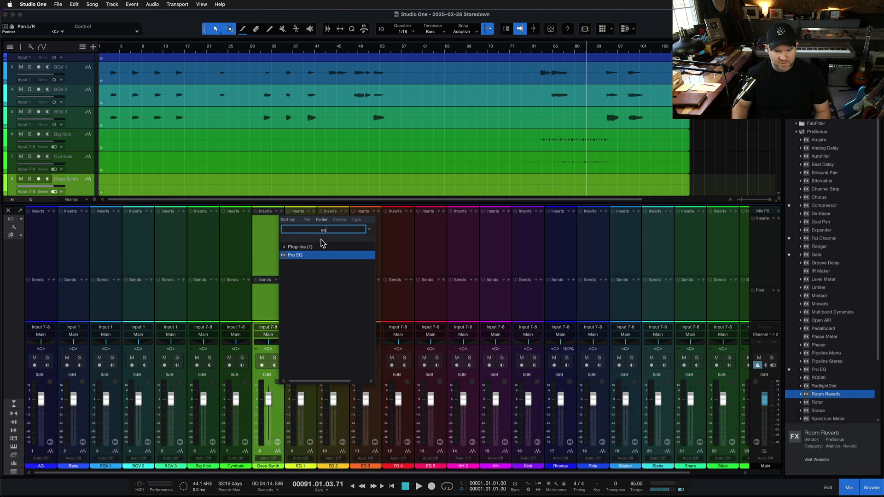
{"action": "key", "text": "Return"}
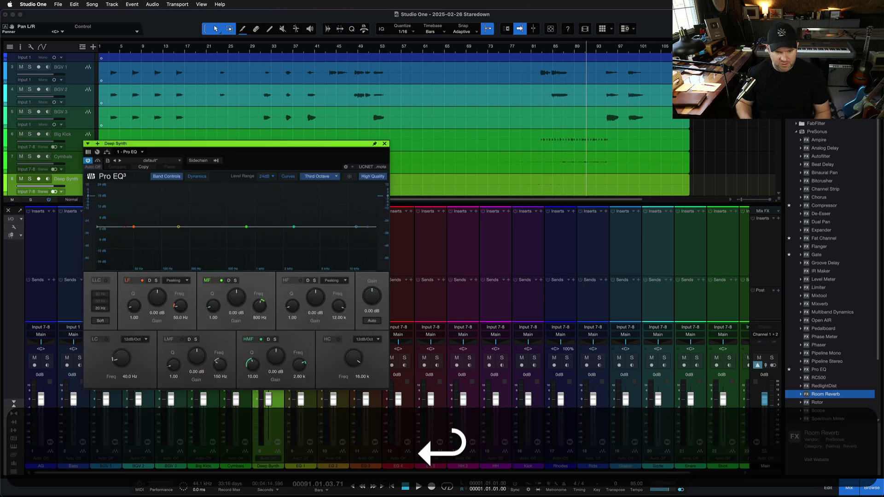
{"action": "left_click", "coordinate": [384, 144]}
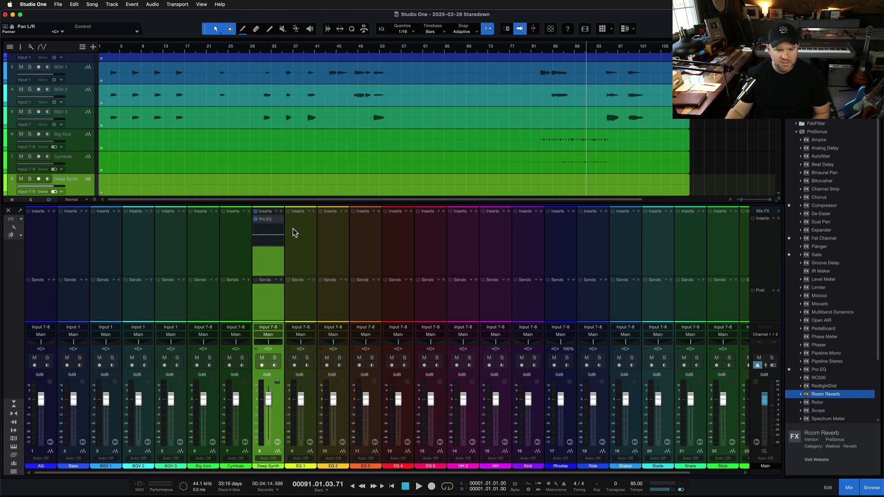
{"action": "left_click", "coordinate": [281, 220]}
{"action": "left_click", "coordinate": [277, 217]}
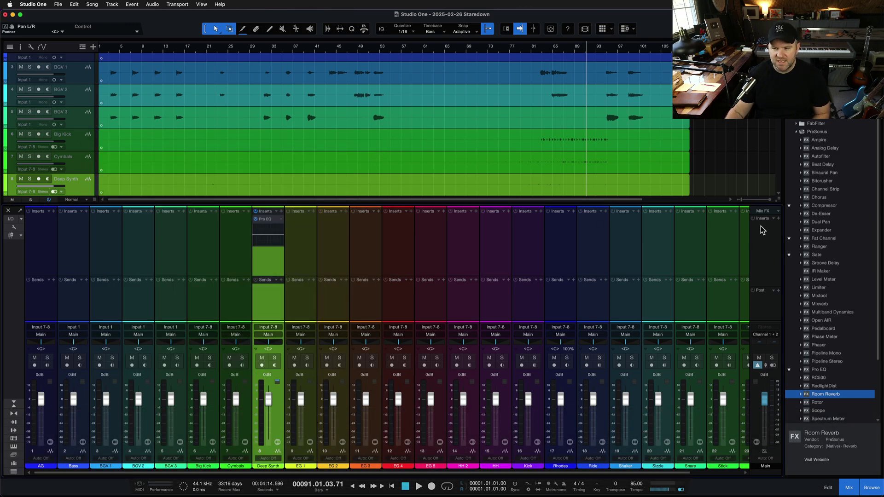
Add Fat Channel from the effects browser below Pro EQ on the Deep Synth channel, and close its plug-in window
{"action": "scroll", "coordinate": [813, 194], "scroll_direction": "down", "scroll_amount": 5}
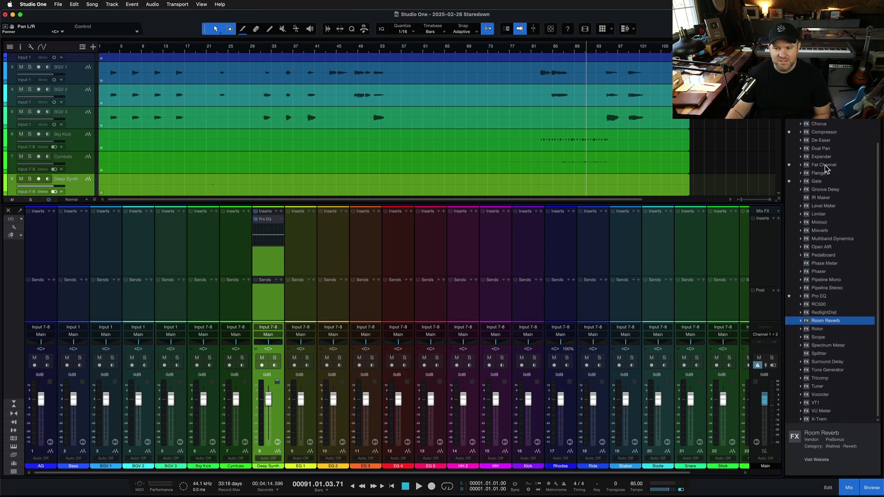
{"action": "left_click_drag", "start_coordinate": [824, 164], "coordinate": [262, 261]}
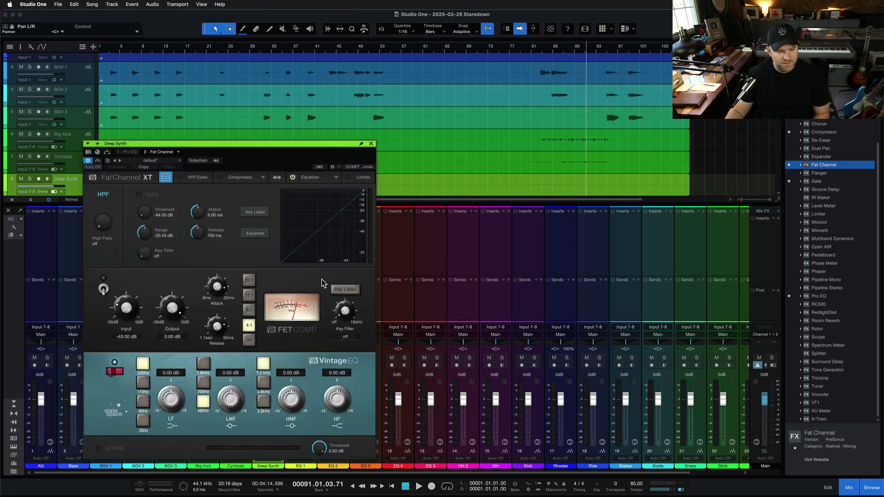
{"action": "left_click", "coordinate": [371, 144]}
Replace Pro EQ on the Deep Synth channel with a second Fat Channel, and close its plug-in window
{"action": "left_click_drag", "start_coordinate": [832, 167], "coordinate": [271, 224]}
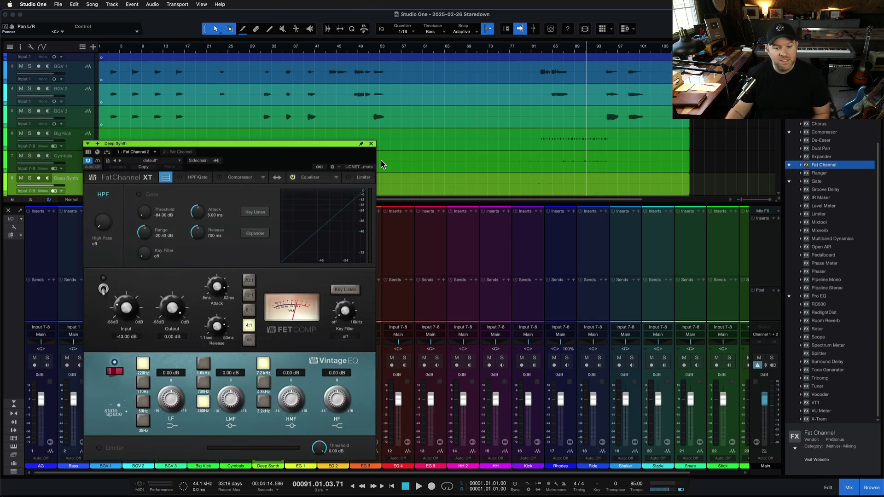
{"action": "left_click", "coordinate": [371, 144]}
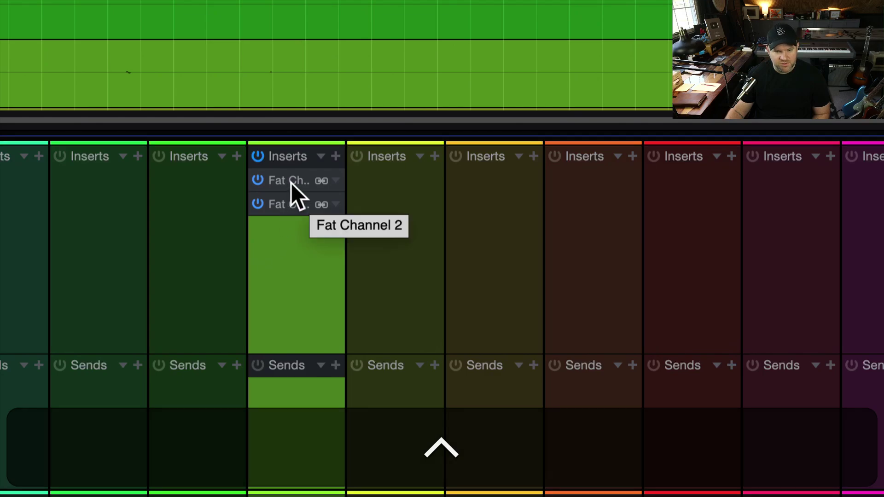
Copy Fat Channel 2 from Deep Synth to the EG 1 inserts, and dismiss the BGV 3 event menu and channel window
{"action": "left_click_drag", "start_coordinate": [291, 183], "coordinate": [392, 180]}
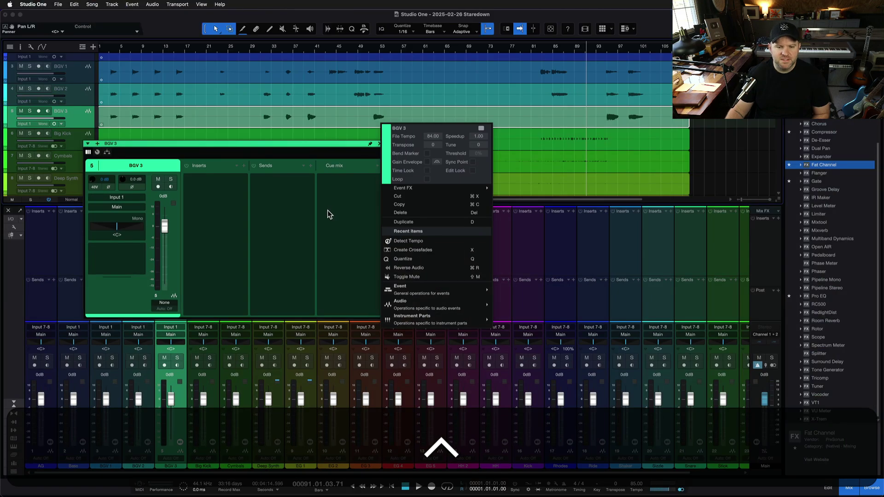
{"action": "left_click", "coordinate": [487, 87]}
{"action": "left_click", "coordinate": [380, 144]}
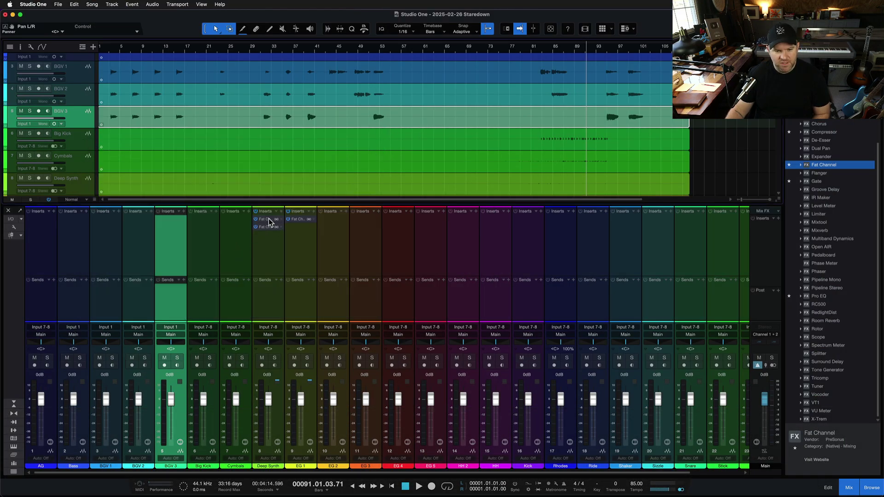
Remove Fat Channel 2 from the Deep Synth inserts
{"action": "mouse_move", "coordinate": [269, 221]}
{"action": "left_mouse_down"}
{"action": "mouse_move", "coordinate": [171, 223]}
{"action": "mouse_move", "coordinate": [273, 217]}
{"action": "left_mouse_up"}
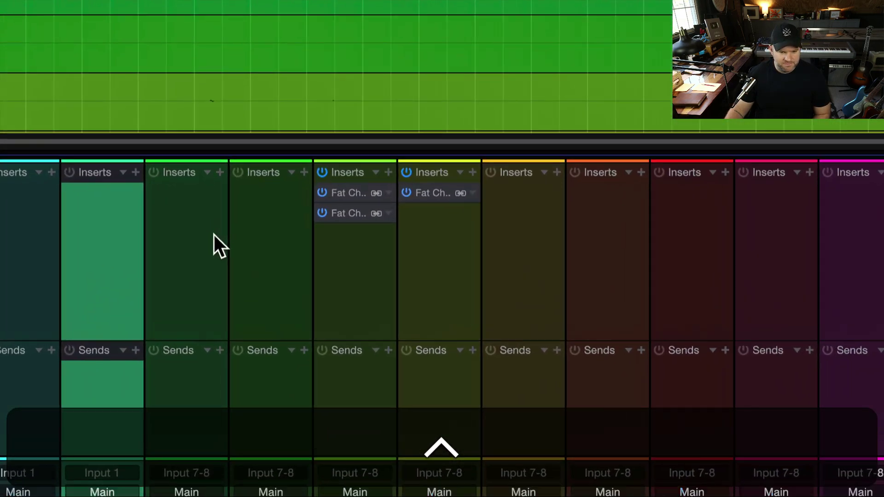
{"action": "left_click_drag", "start_coordinate": [351, 192], "coordinate": [70, 201]}
{"action": "key", "text": "super"}
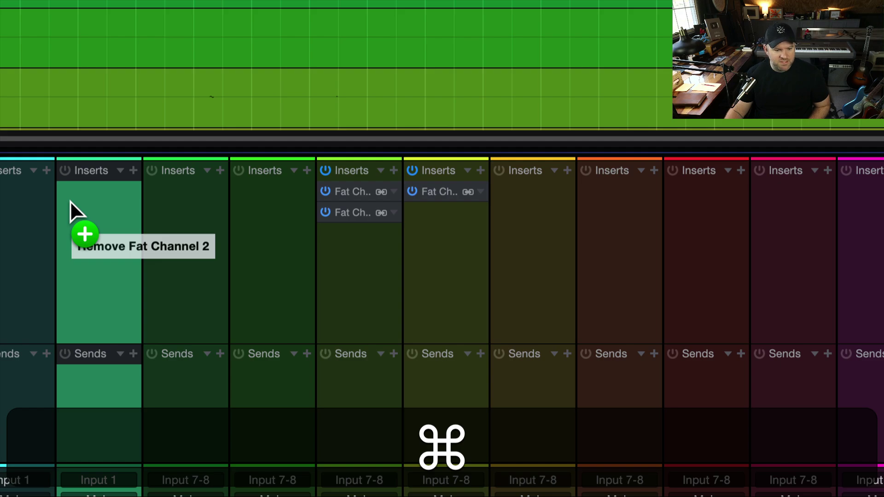
{"action": "left_click_drag", "start_coordinate": [70, 201], "coordinate": [70, 201]}
Move the remaining Fat Channel from Deep Synth to the BGV 3 inserts, and close its plug-in window
{"action": "left_click_drag", "start_coordinate": [357, 196], "coordinate": [109, 203]}
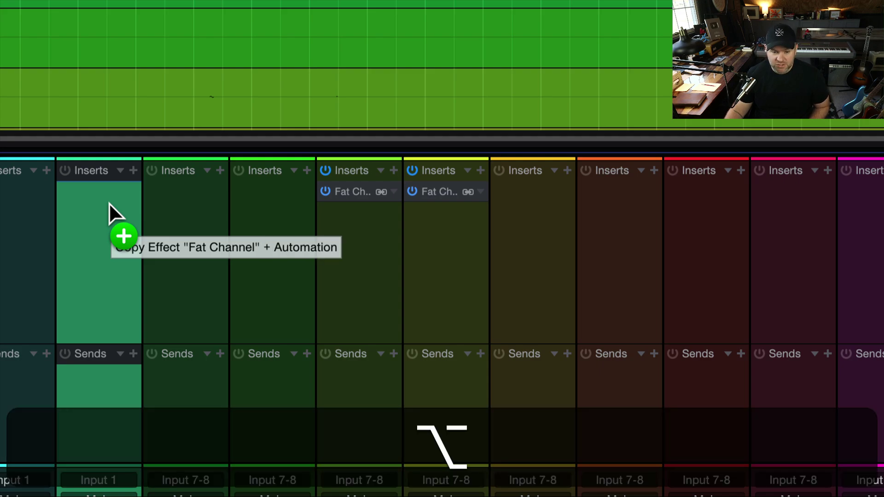
{"action": "left_click_drag", "start_coordinate": [108, 203], "coordinate": [110, 205]}
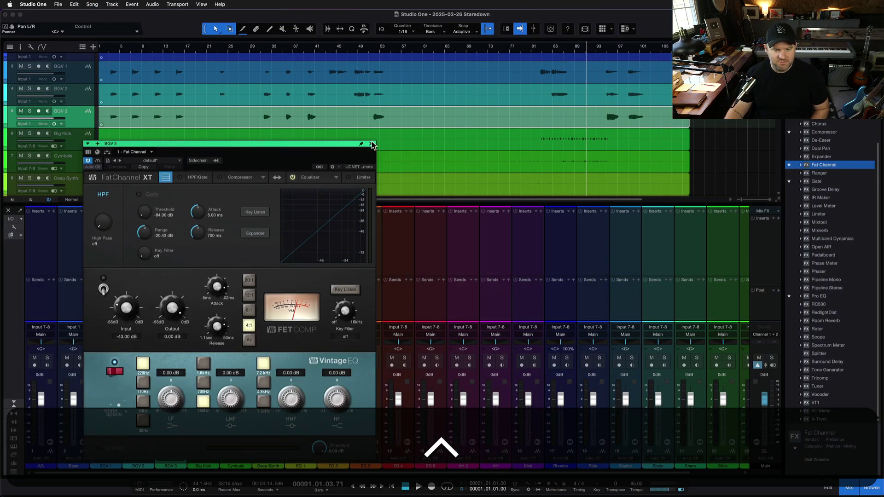
{"action": "left_click", "coordinate": [371, 144]}
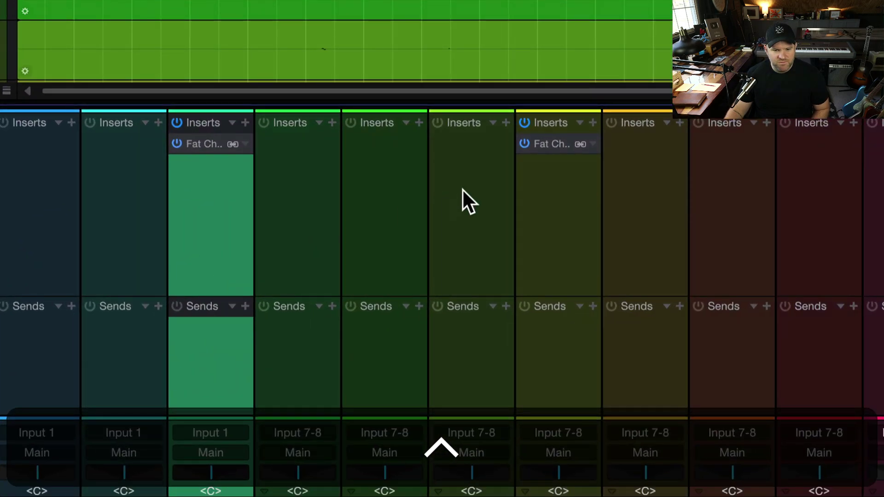
{"action": "left_click", "coordinate": [265, 236]}
{"action": "left_click", "coordinate": [229, 198]}
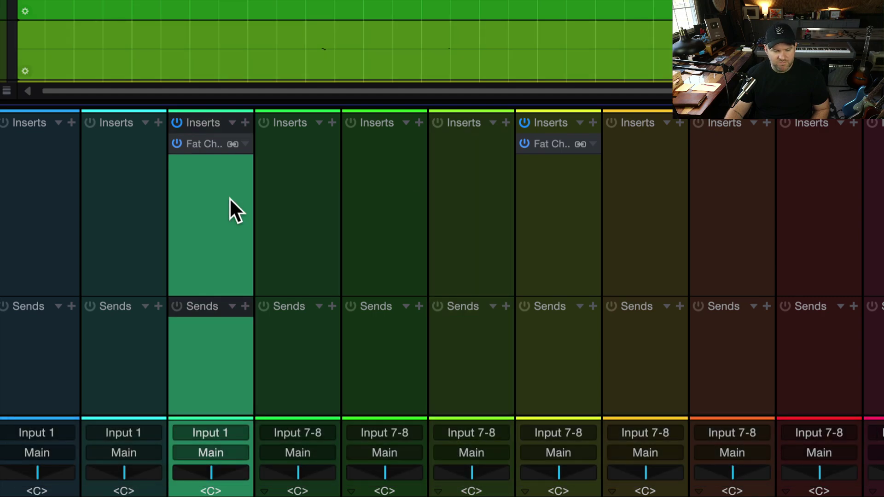
Remove Fat Channel from the BGV 3 inserts and from the EG 1 inserts
{"action": "left_click_drag", "start_coordinate": [214, 144], "coordinate": [303, 168]}
{"action": "key", "text": "super"}
{"action": "left_click_drag", "start_coordinate": [561, 139], "coordinate": [624, 238]}
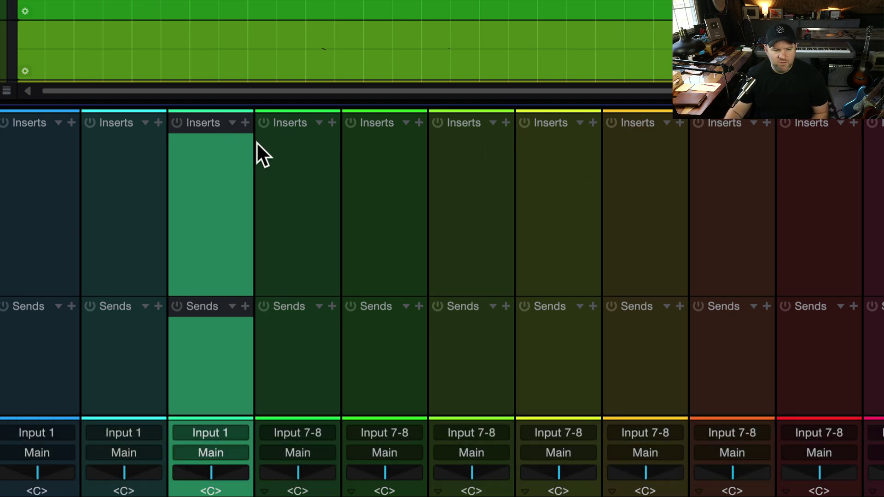
Insert Pro EQ on the BGV 3 channel, and remove it again from the inserts
{"action": "key", "text": "ctrl+i"}
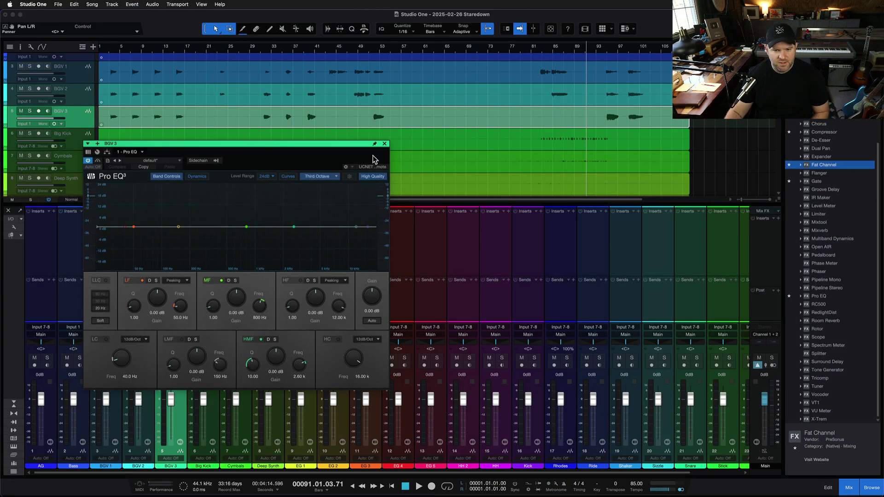
{"action": "left_click", "coordinate": [385, 145]}
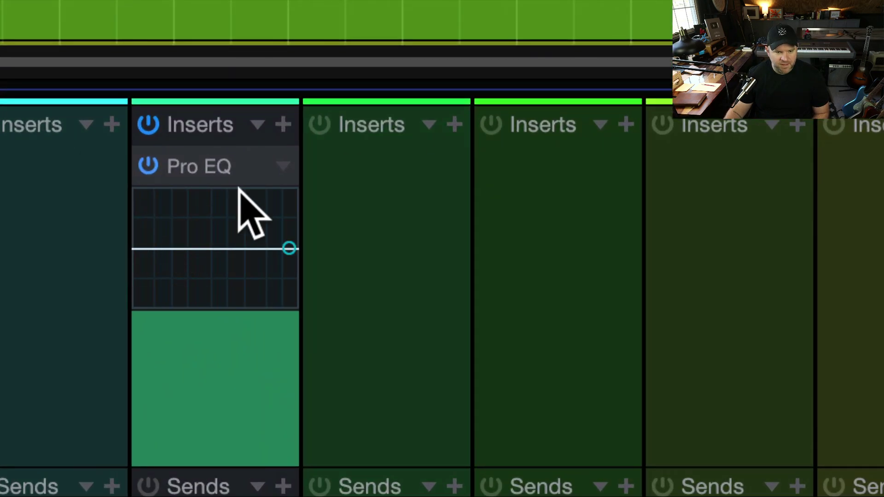
{"action": "left_click", "coordinate": [282, 169]}
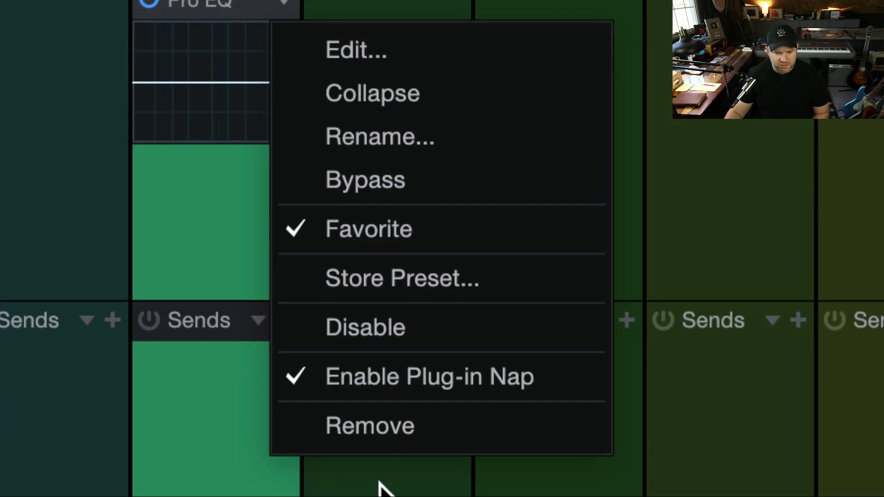
{"action": "left_click", "coordinate": [372, 435]}
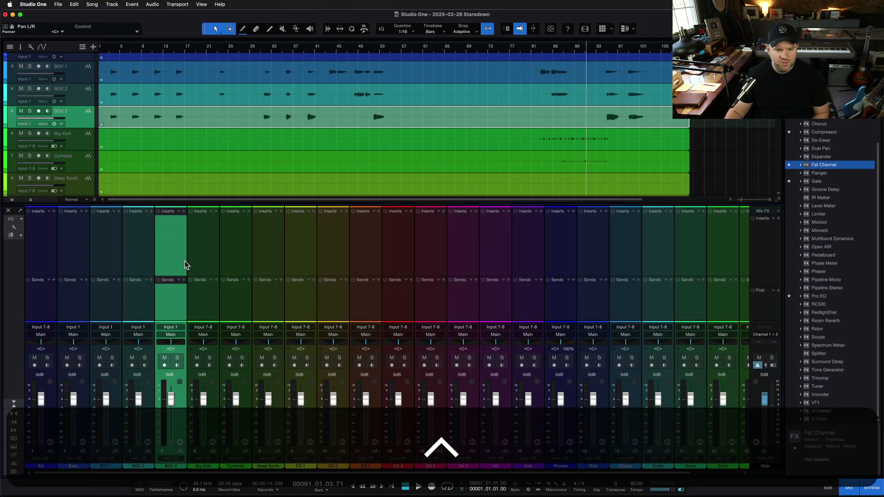
{"action": "key", "text": "super"}
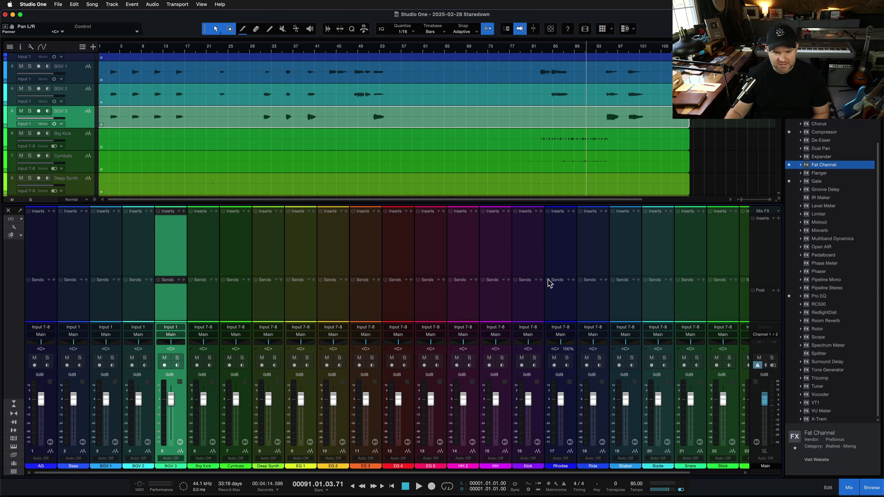
Select every console channel from Vox back to AG
{"action": "scroll", "coordinate": [337, 295], "scroll_direction": "right", "scroll_amount": 3}
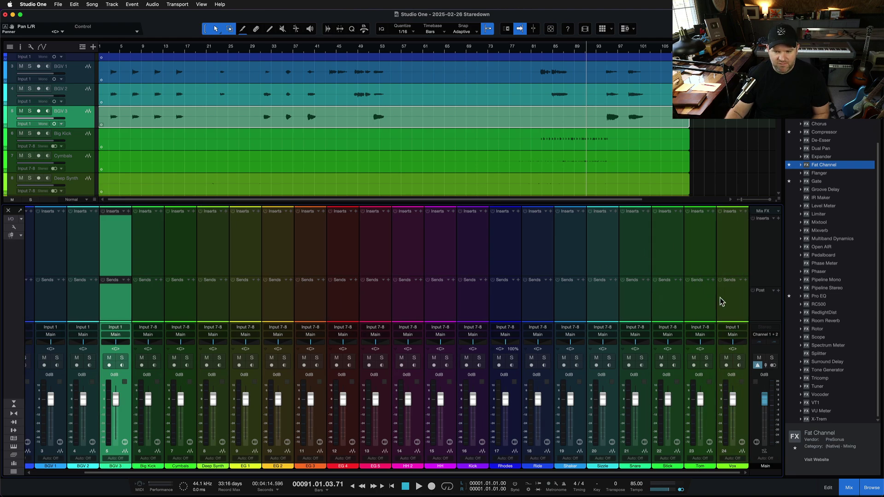
{"action": "left_click", "coordinate": [725, 297]}
{"action": "scroll", "coordinate": [709, 299], "scroll_direction": "left", "scroll_amount": 3}
{"action": "left_click", "coordinate": [45, 299], "text": "shift"}
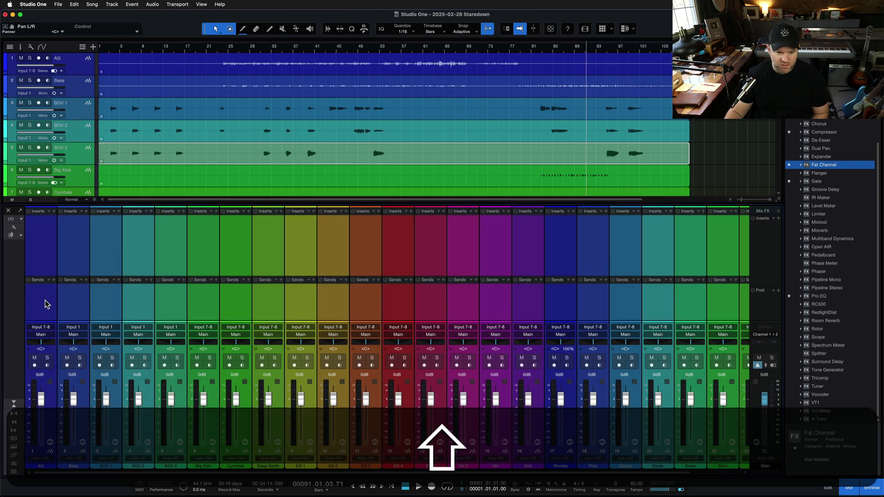
Insert Pro EQ on all channels from AG through Vox at once, and undo the insertion
{"action": "left_click", "coordinate": [49, 307]}
{"action": "scroll", "coordinate": [179, 296], "scroll_direction": "right", "scroll_amount": 3}
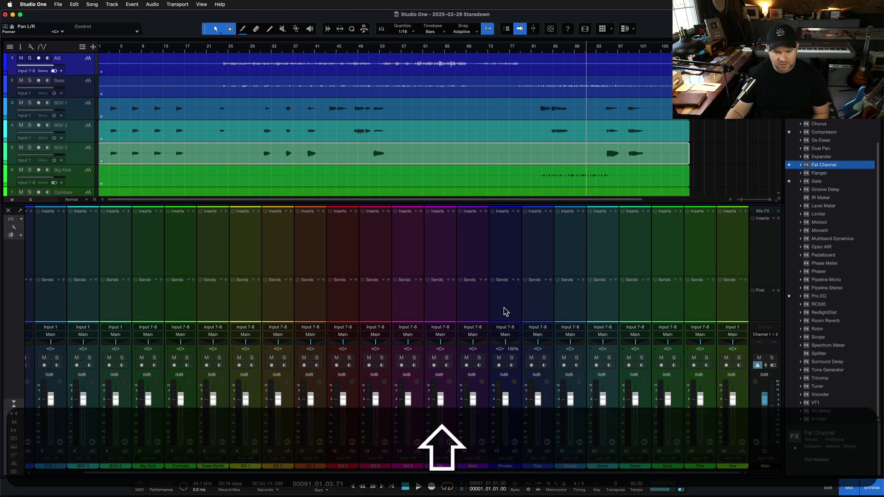
{"action": "left_click", "coordinate": [734, 303], "text": "shift"}
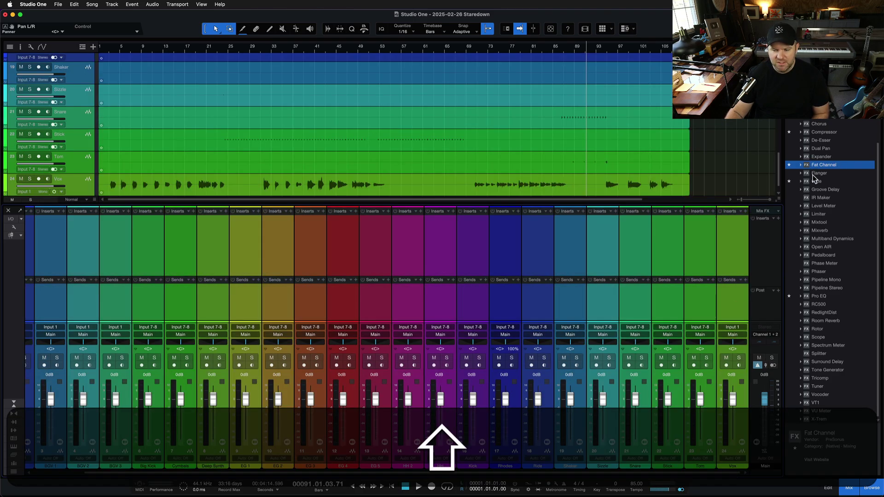
{"action": "left_click_drag", "start_coordinate": [820, 299], "coordinate": [731, 226]}
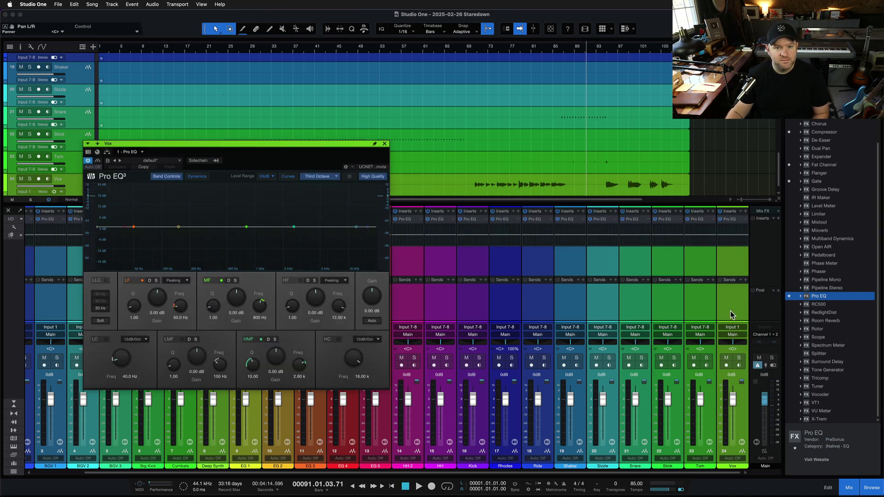
{"action": "key", "text": "super+z"}
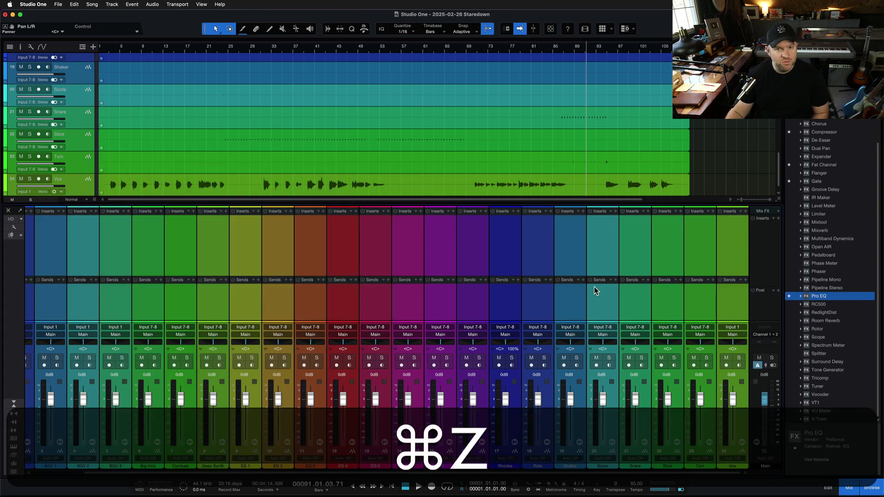
Lower the EG 5 fader to about -38.8 dB and the Deep Synth fader fully, and pan Cymbals hard right
{"action": "left_click", "coordinate": [380, 305]}
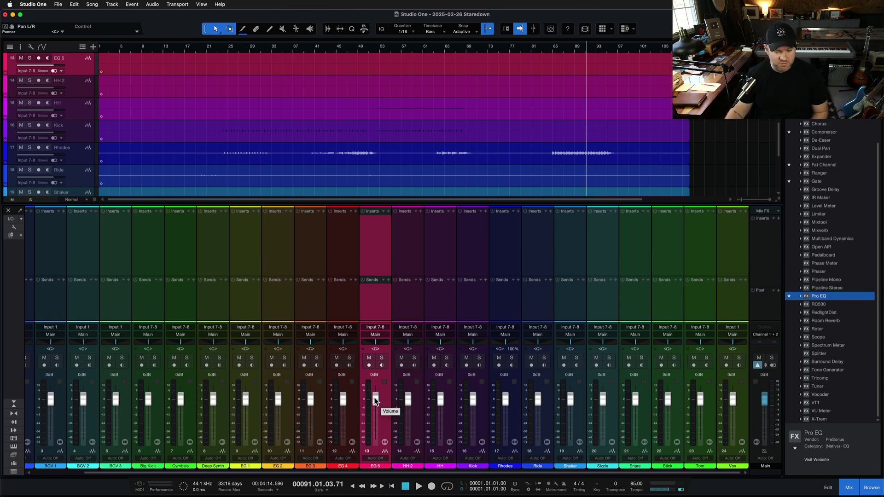
{"action": "left_click_drag", "start_coordinate": [376, 400], "coordinate": [329, 417]}
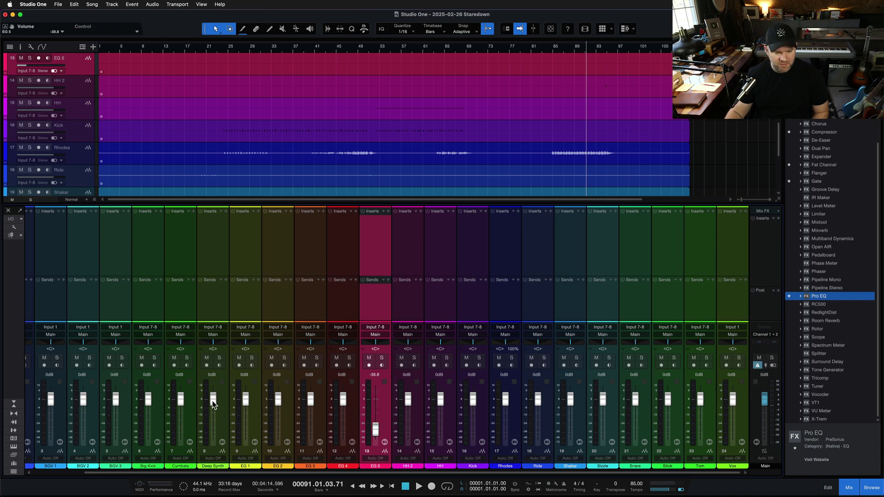
{"action": "left_click_drag", "start_coordinate": [184, 345], "coordinate": [295, 364]}
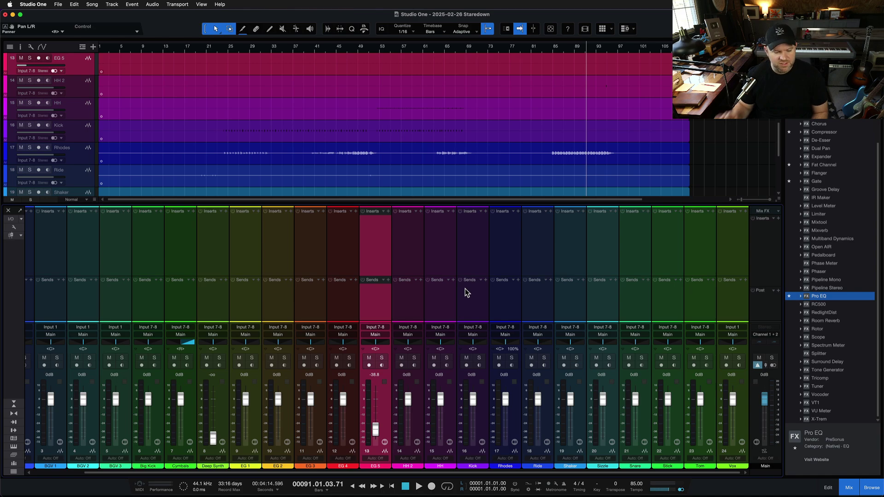
Undo the Cymbals pan and the Deep Synth and EG 5 fader changes
{"action": "key", "text": "super"}
{"action": "key", "text": "super+z"}
{"action": "key", "text": "super+z"}
{"action": "key", "text": "super+z"}
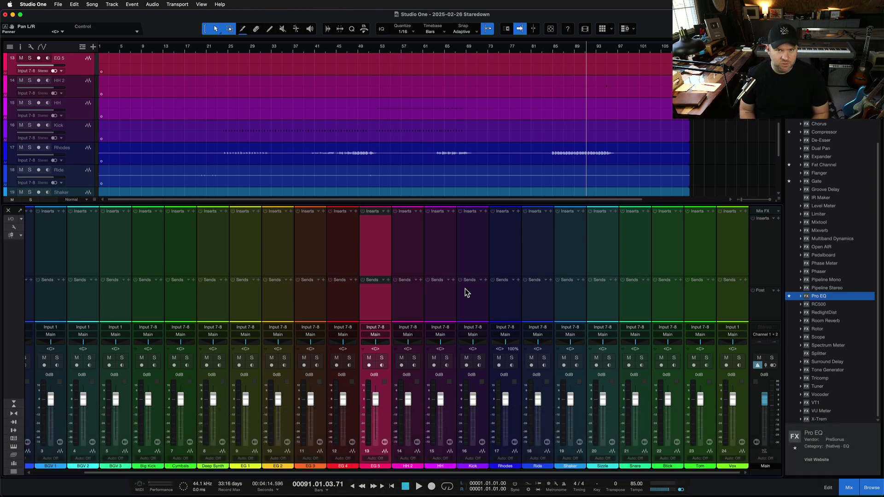
{"action": "key", "text": "super"}
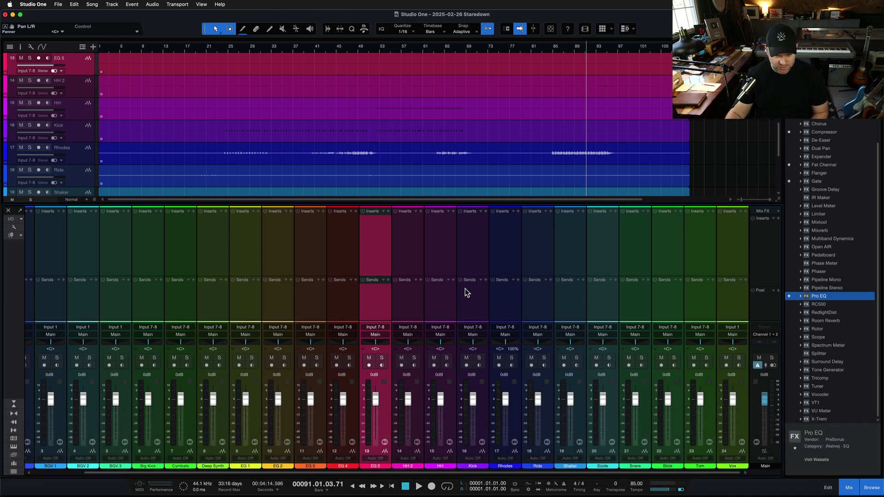
{"action": "key", "text": "super"}
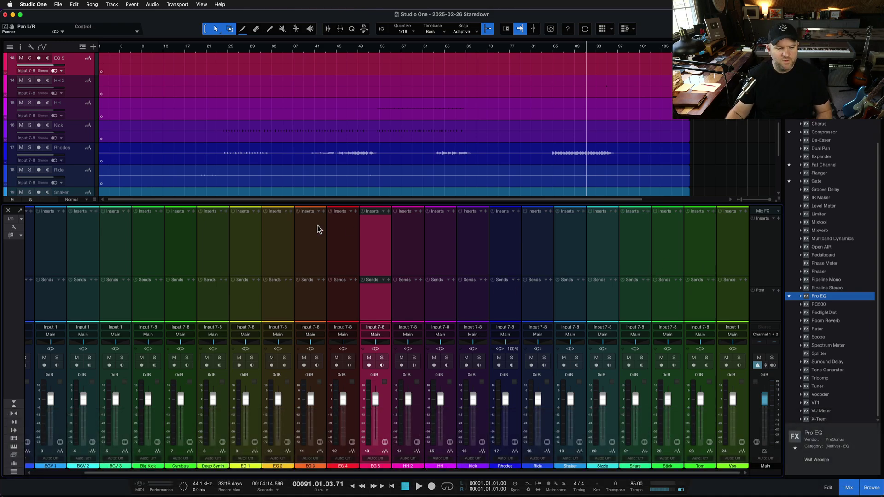
Add a bus for the BGV 1, BGV 2 and BGV 3 channels
{"action": "scroll", "coordinate": [201, 253], "scroll_direction": "left", "scroll_amount": 3}
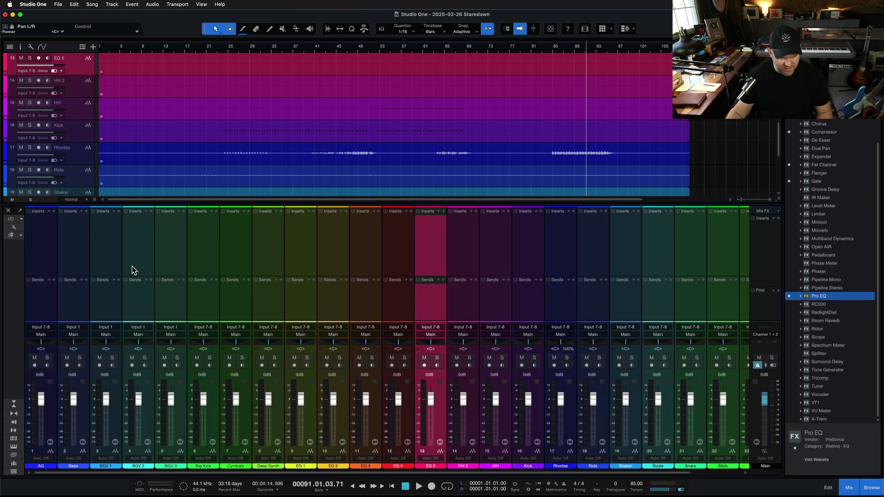
{"action": "left_click", "coordinate": [98, 269]}
{"action": "left_click", "coordinate": [173, 262], "text": "shift"}
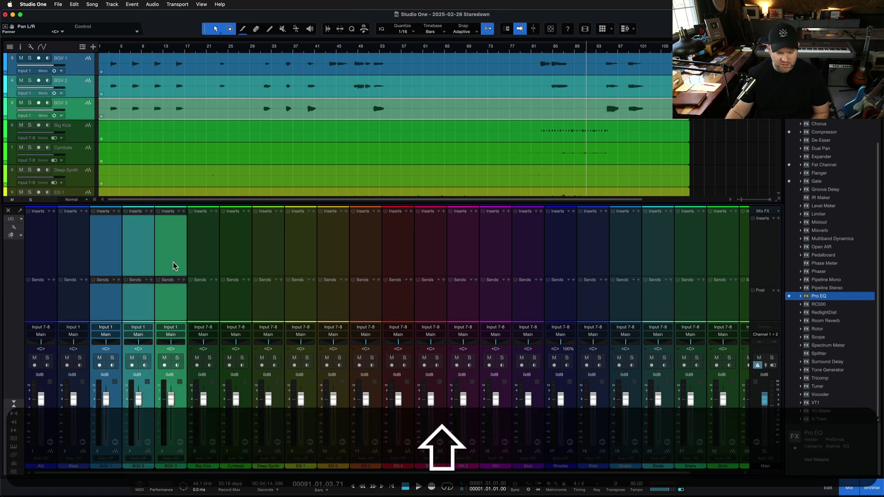
{"action": "left_click", "coordinate": [183, 305]}
{"action": "left_click", "coordinate": [110, 307], "text": "shift"}
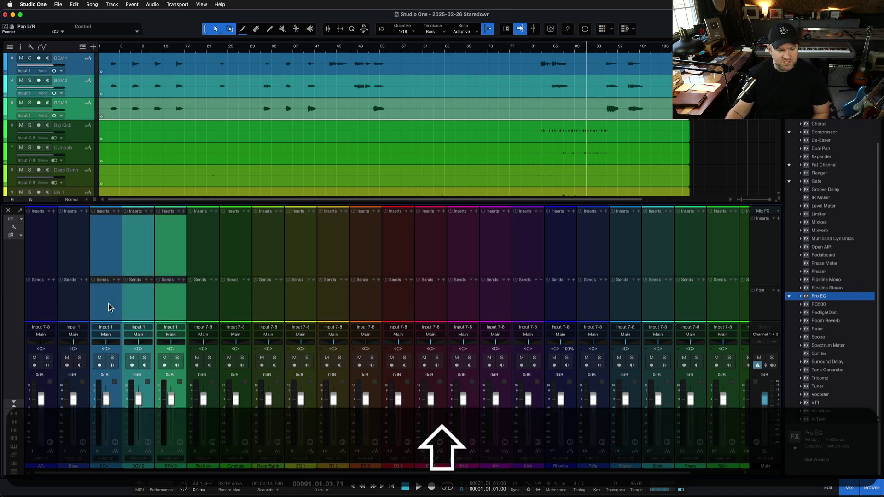
{"action": "right_click", "coordinate": [113, 308]}
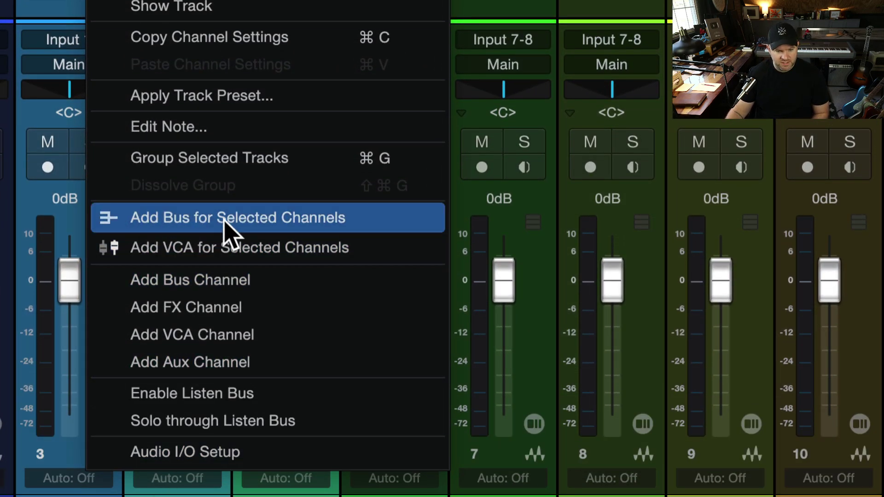
{"action": "left_click", "coordinate": [224, 220]}
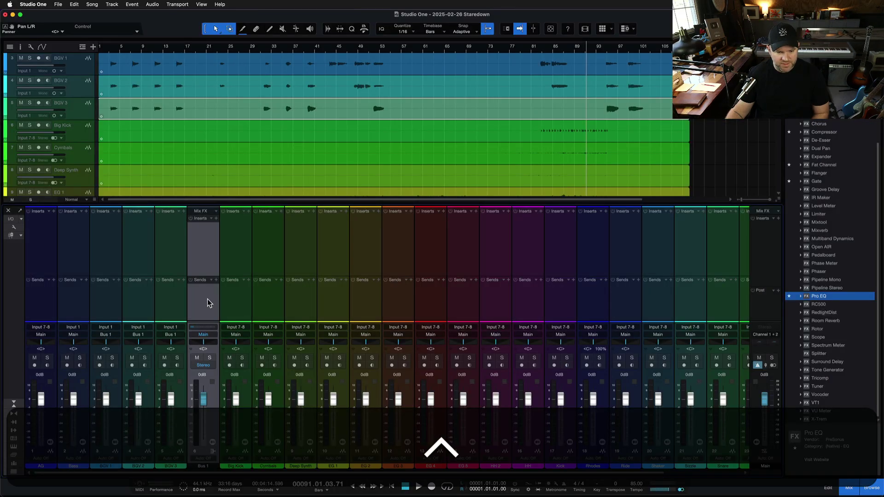
Rename the new bus as BGVs
{"action": "double_click", "coordinate": [200, 466]}
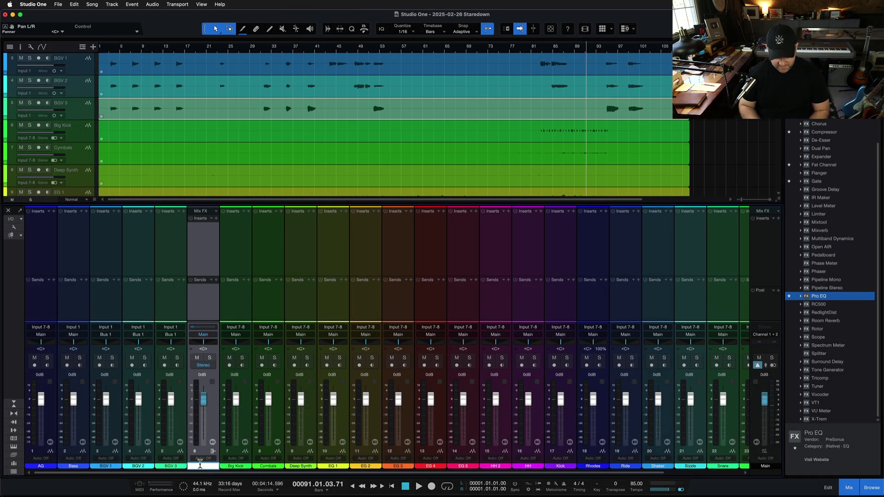
{"action": "type", "text": "BGVs"}
{"action": "key", "text": "Return"}
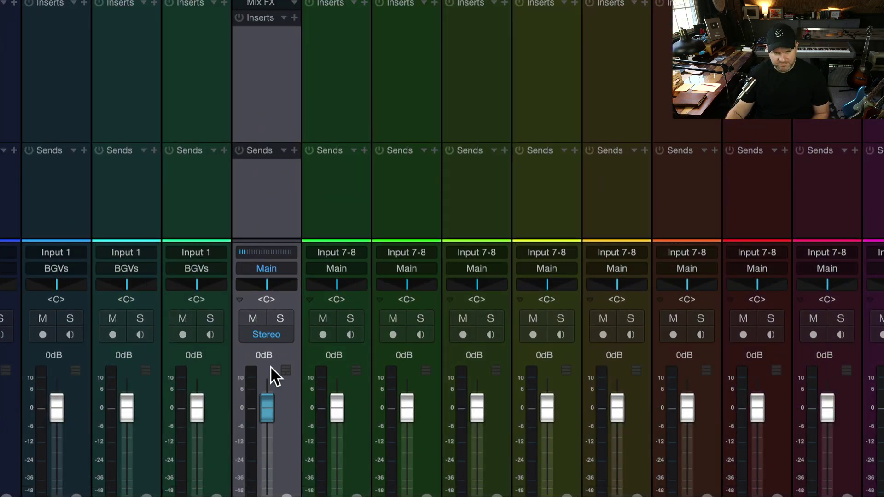
Examine the routing of the backing vocals by selecting BGV 2, BGV 3 and the BGVs bus in turn
{"action": "scroll", "coordinate": [529, 216], "scroll_direction": "down", "scroll_amount": 10}
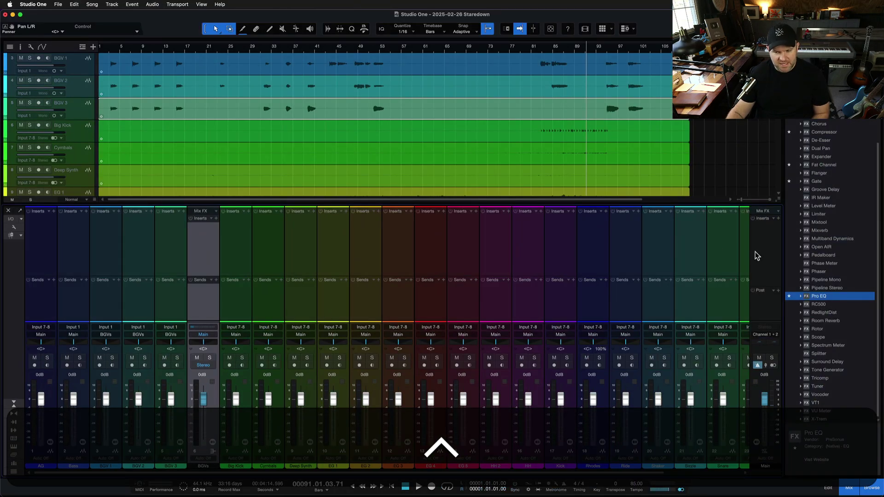
{"action": "left_click", "coordinate": [124, 305]}
{"action": "left_click", "coordinate": [165, 306]}
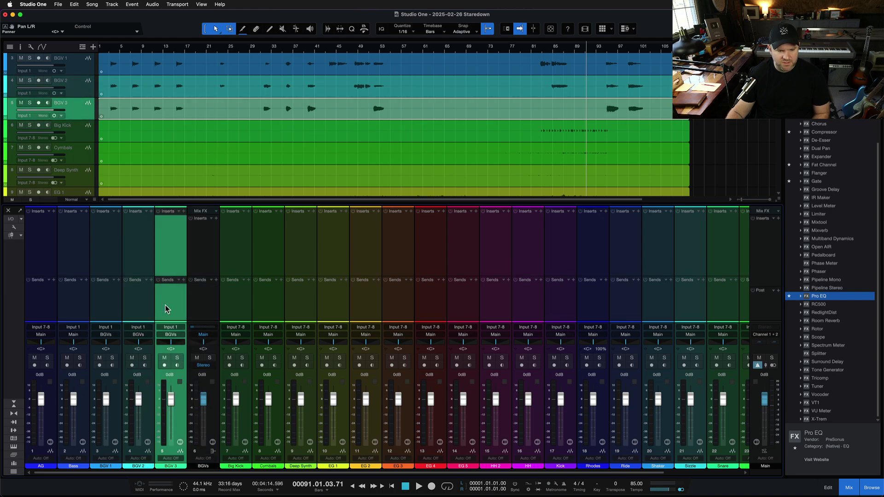
{"action": "left_click", "coordinate": [196, 301]}
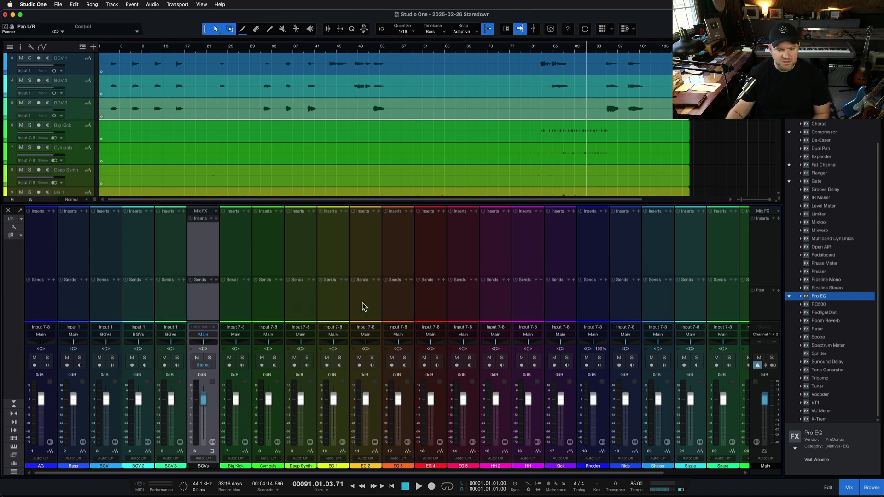
Add an FX channel to the console
{"action": "right_click", "coordinate": [233, 307]}
{"action": "scroll", "coordinate": [265, 377], "scroll_direction": "up", "scroll_amount": 5}
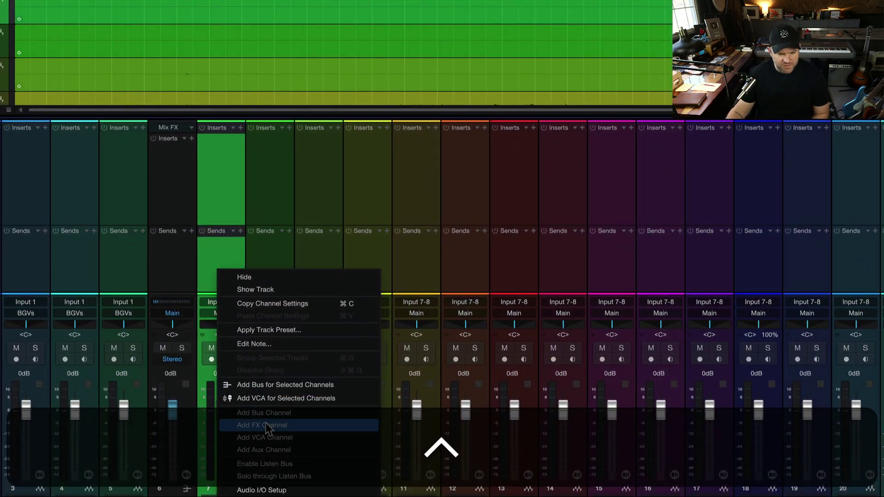
{"action": "left_click", "coordinate": [265, 422]}
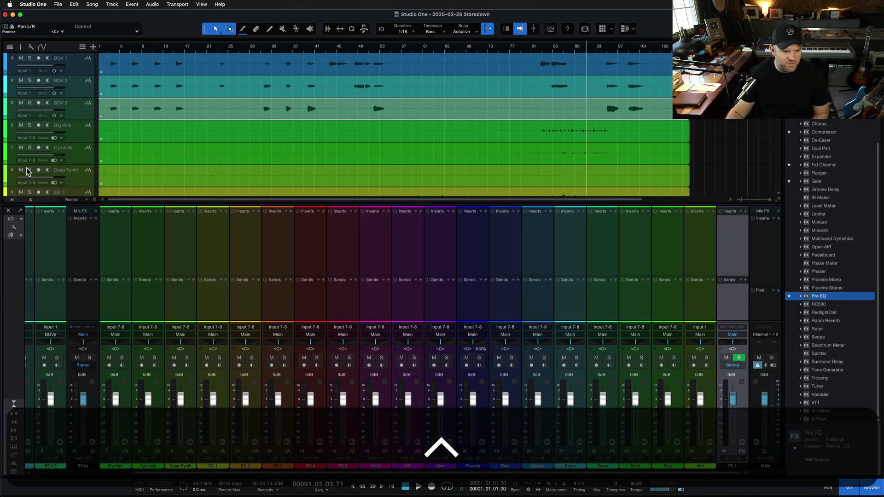
Review the console's grouping, visibility and channel component options, and show the input controls on the channels
{"action": "left_click", "coordinate": [13, 228]}
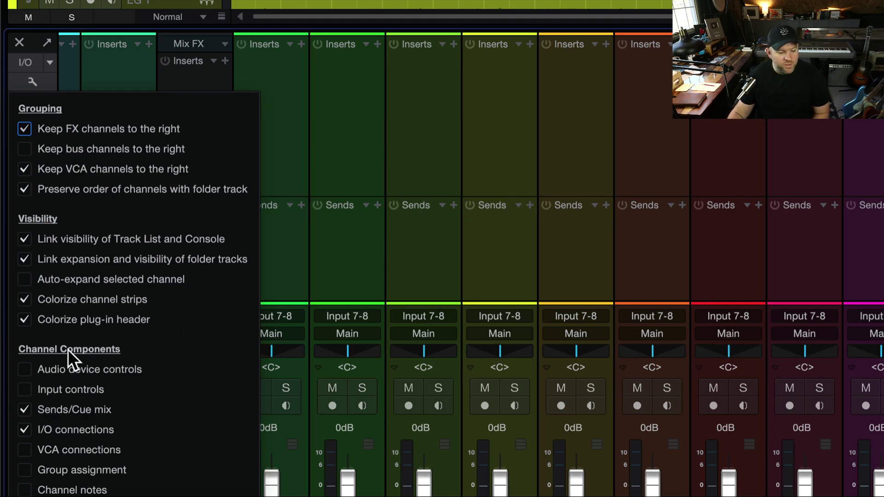
{"action": "left_click", "coordinate": [469, 112]}
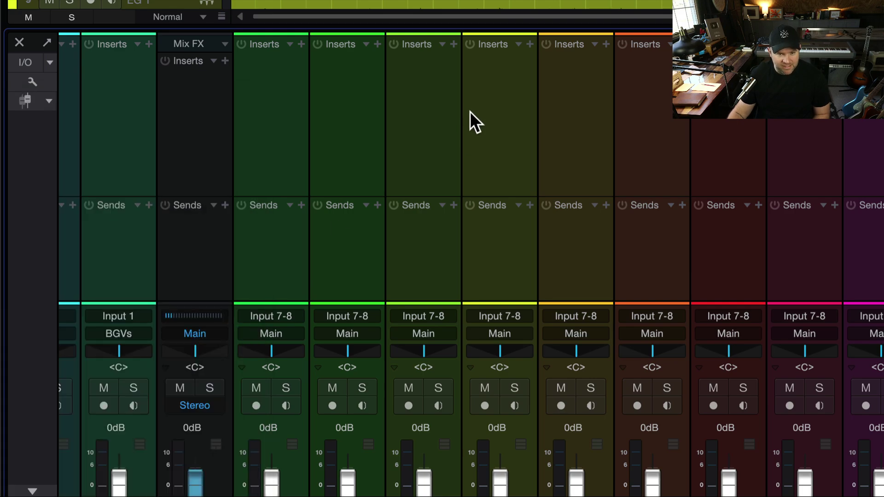
{"action": "key", "text": "shift+i"}
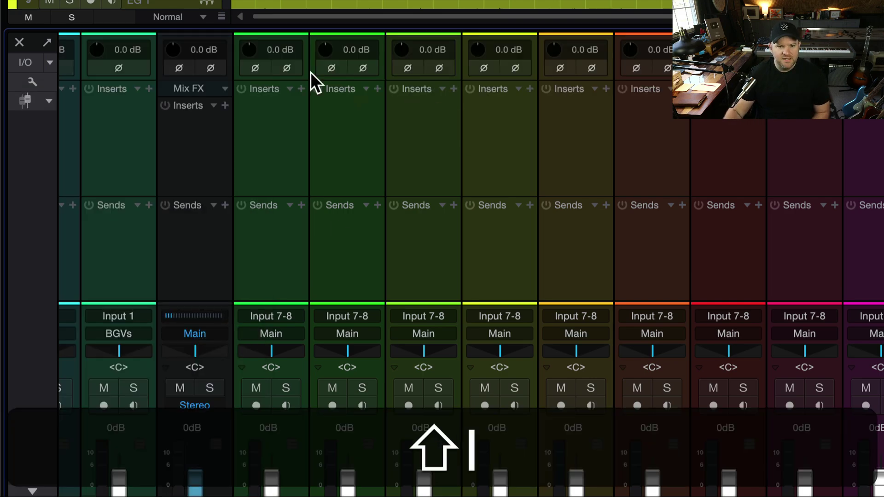
Try the input gain and polarity controls on the Cymbals channel, and reset the gain to 0.0 dB
{"action": "mouse_move", "coordinate": [326, 50]}
{"action": "left_mouse_down"}
{"action": "mouse_move", "coordinate": [326, 64]}
{"action": "mouse_move", "coordinate": [331, 23]}
{"action": "mouse_move", "coordinate": [325, 54]}
{"action": "mouse_move", "coordinate": [325, 36]}
{"action": "left_mouse_up"}
{"action": "left_click", "coordinate": [322, 51], "text": "super"}
{"action": "left_click", "coordinate": [325, 67]}
{"action": "left_click", "coordinate": [360, 65]}
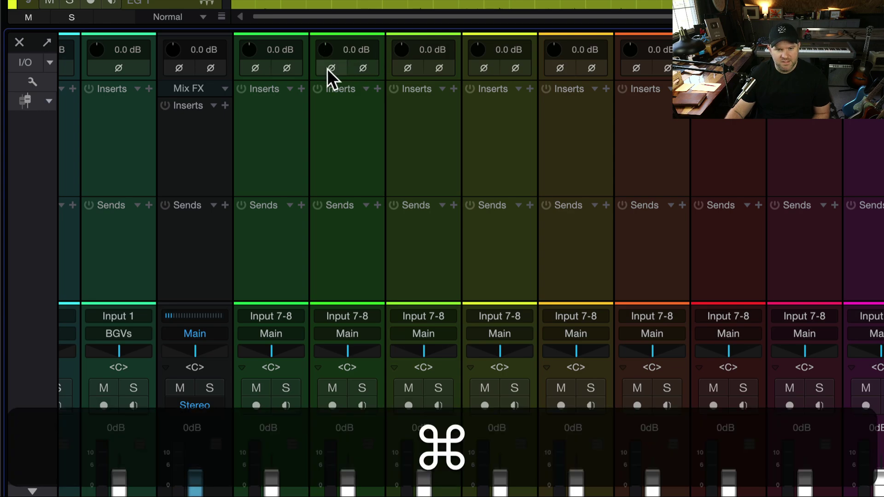
Invert the polarity of both sides of the Cymbals channel together
{"action": "left_click", "coordinate": [327, 68], "text": "alt"}
{"action": "left_click", "coordinate": [358, 68], "text": "alt"}
{"action": "left_click", "coordinate": [327, 69]}
{"action": "left_click", "coordinate": [328, 69]}
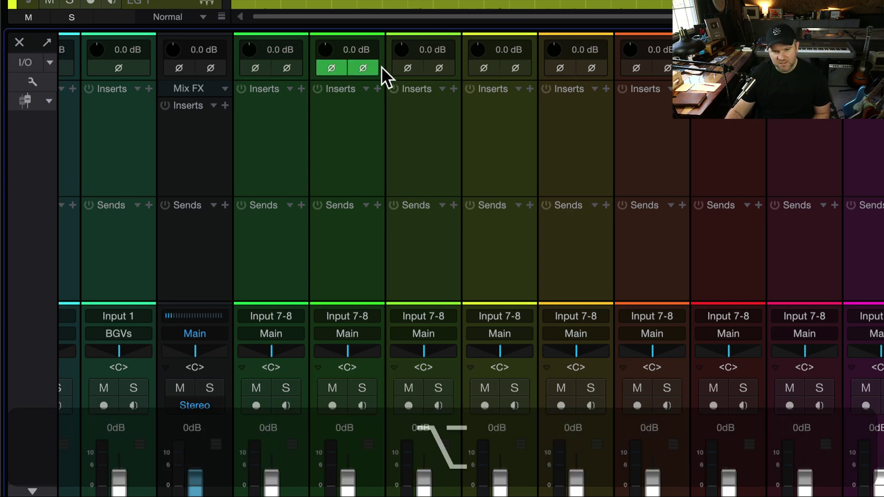
Toggle the polarity of both sides of the Cymbals channel together, leaving both sides non-inverted
{"action": "left_click", "coordinate": [339, 68], "text": "alt"}
{"action": "left_click", "coordinate": [361, 68], "text": "alt"}
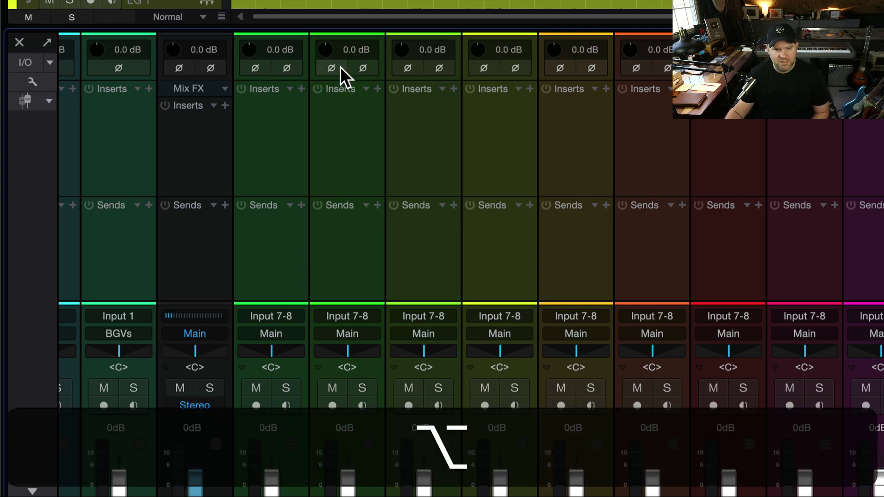
{"action": "left_click", "coordinate": [352, 67], "text": "alt"}
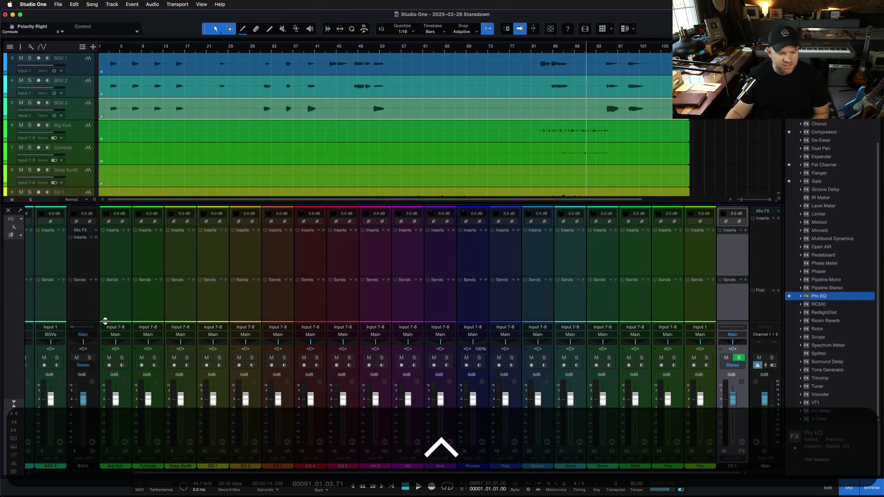
Hide the console and add a folder track below the Vox track in the arrangement
{"action": "scroll", "coordinate": [95, 311], "scroll_direction": "left", "scroll_amount": 5}
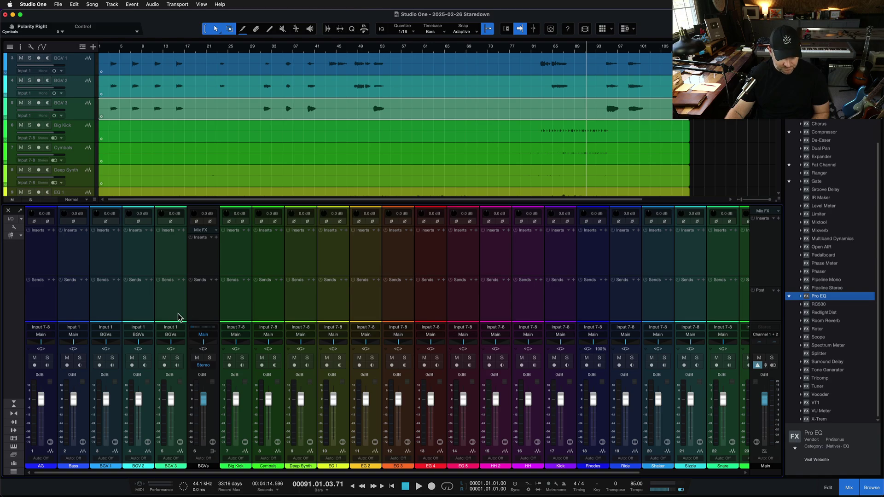
{"action": "key", "text": "F3"}
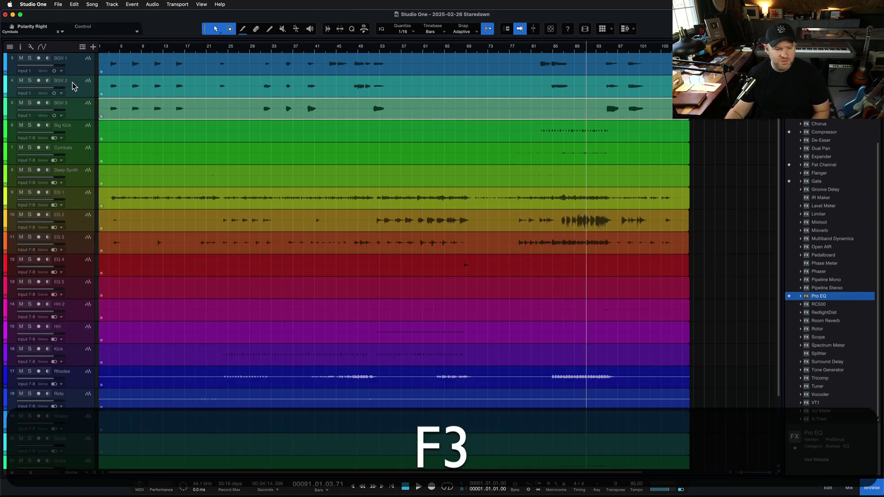
{"action": "scroll", "coordinate": [176, 195], "scroll_direction": "down", "scroll_amount": 5}
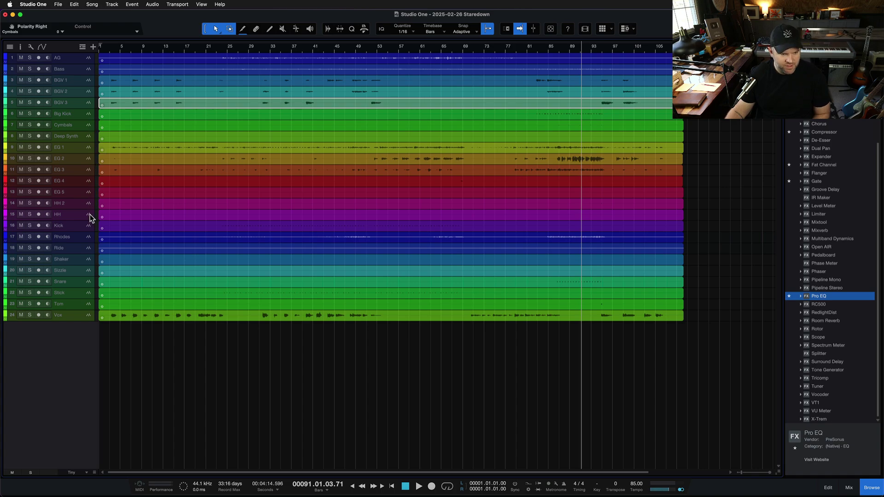
{"action": "right_click", "coordinate": [66, 335]}
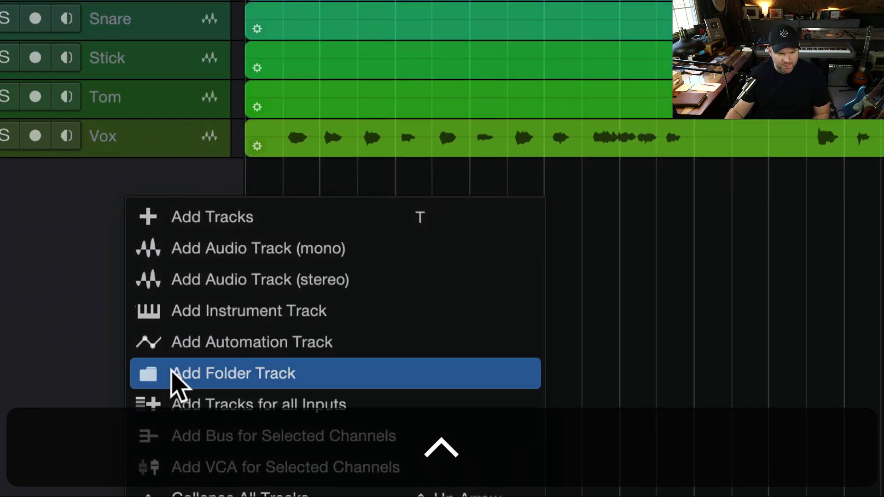
{"action": "left_click", "coordinate": [78, 382]}
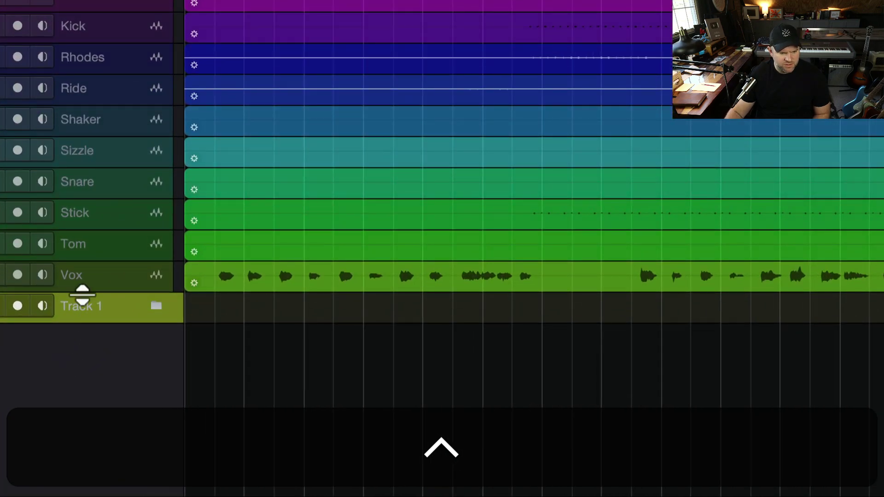
Rename the new folder track as ELECTRICS
{"action": "double_click", "coordinate": [68, 314]}
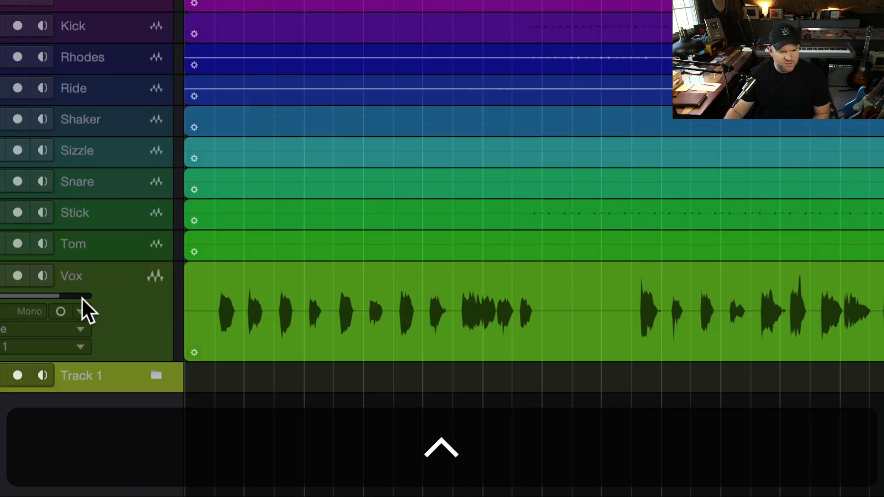
{"action": "double_click", "coordinate": [86, 376]}
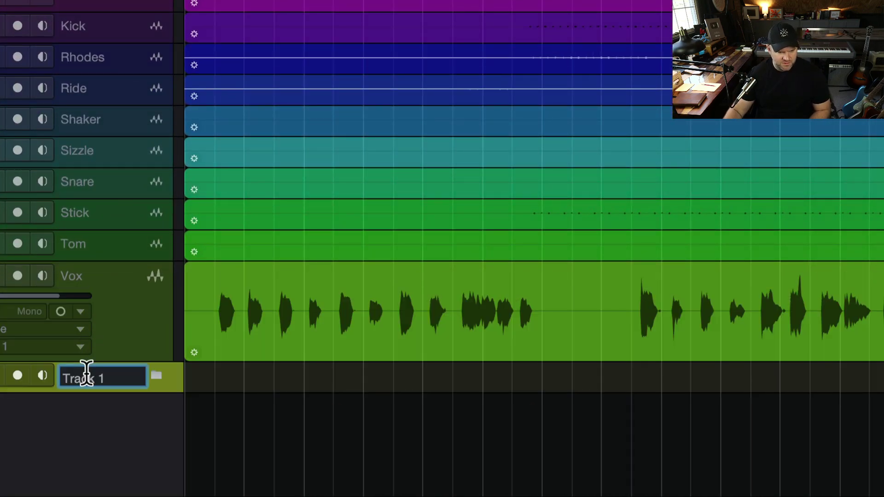
{"action": "type", "text": "ELECTRICS"}
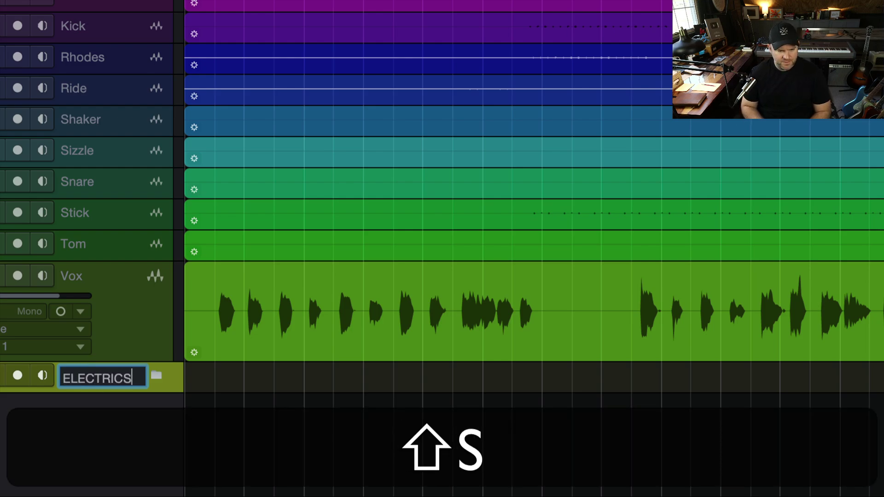
{"action": "key", "text": "Return"}
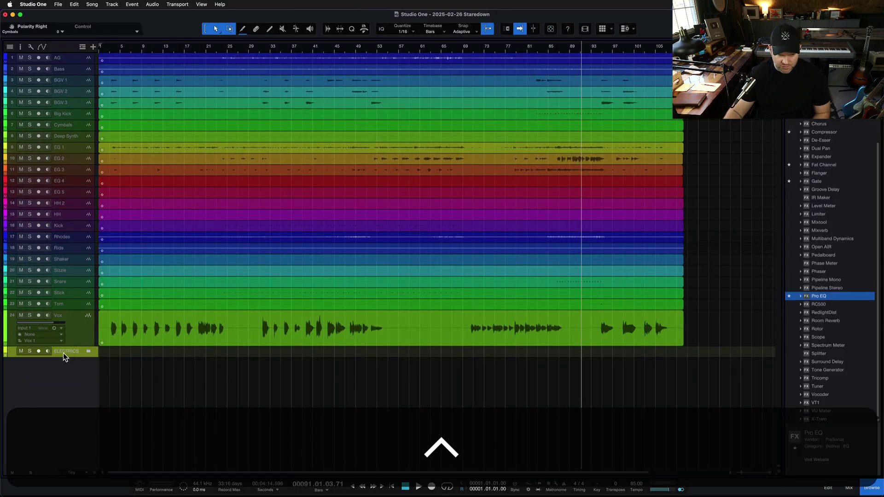
Color the ELECTRICS folder track pink and enlarge the tracks to the Large height to expose its bus channel setting
{"action": "left_click", "coordinate": [7, 351]}
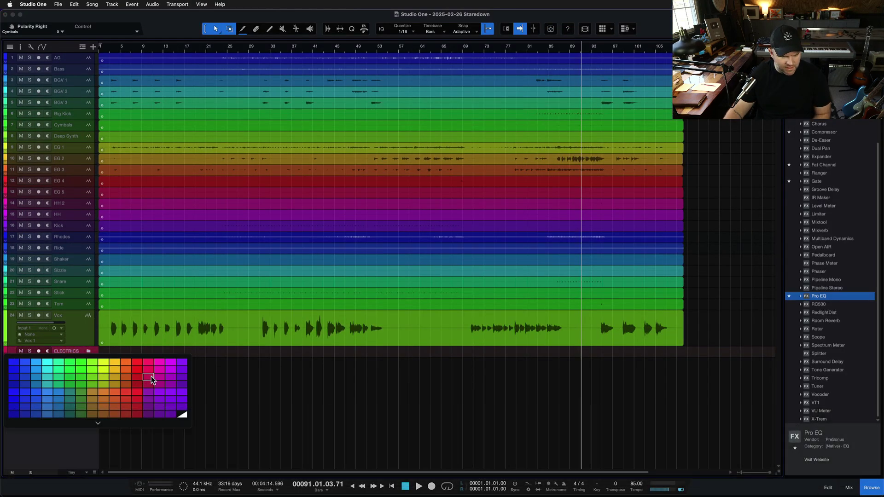
{"action": "left_click", "coordinate": [154, 368]}
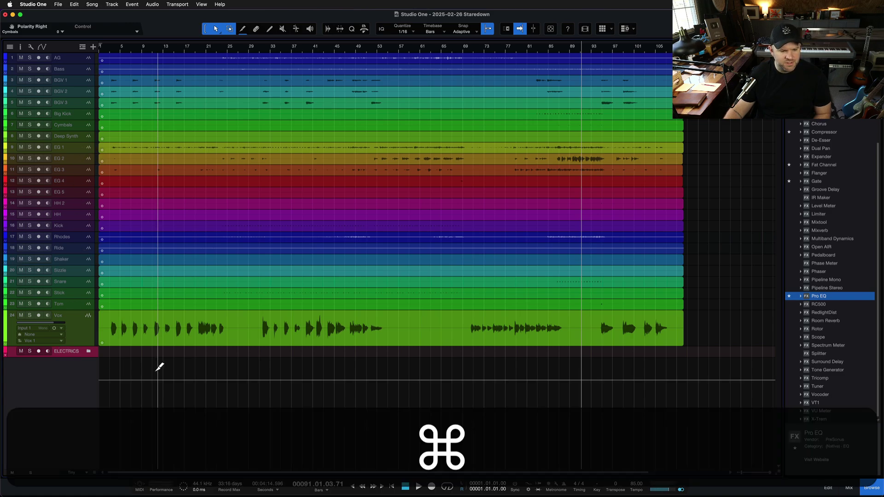
{"action": "scroll", "coordinate": [157, 370], "scroll_direction": "up", "scroll_amount": 5}
{"action": "scroll", "coordinate": [159, 367], "scroll_direction": "up", "scroll_amount": 8}
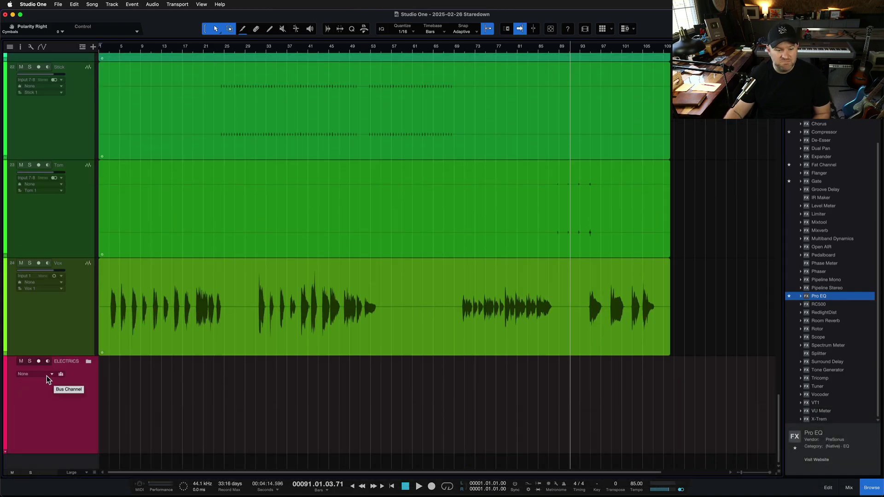
Add a new bus channel for the ELECTRICS folder track
{"action": "scroll", "coordinate": [38, 381], "scroll_direction": "up", "scroll_amount": 5}
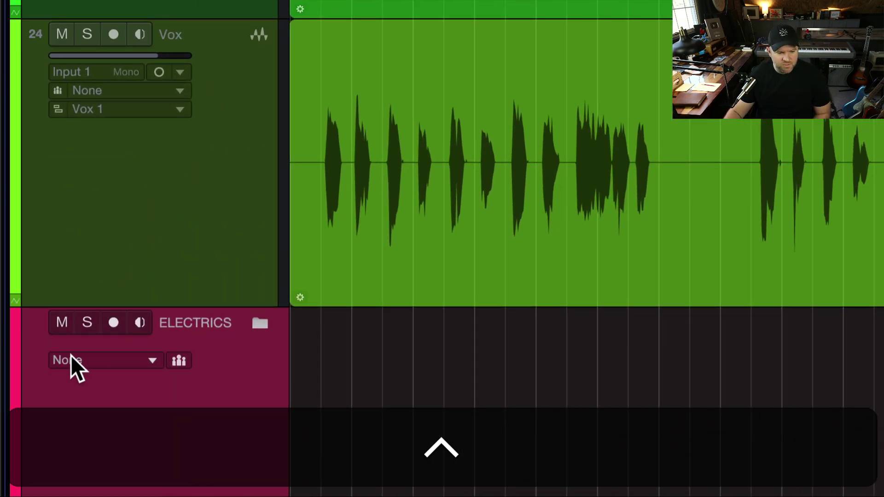
{"action": "left_click", "coordinate": [139, 362]}
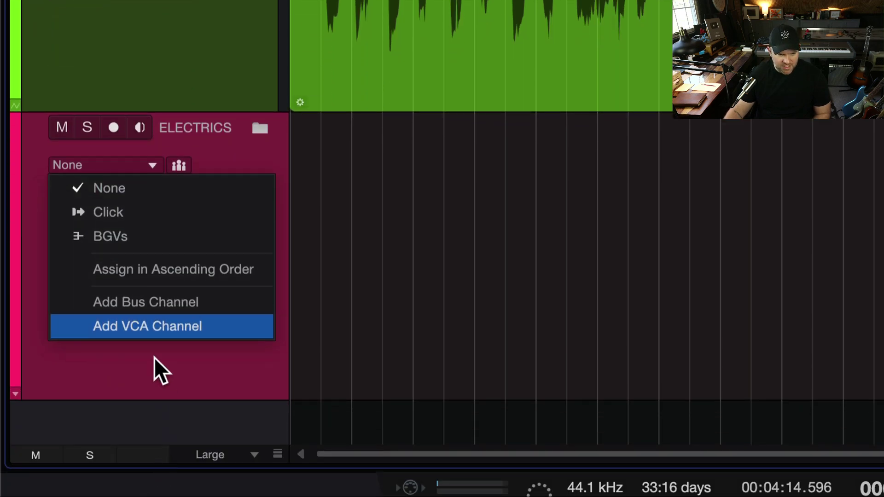
{"action": "left_click", "coordinate": [142, 304]}
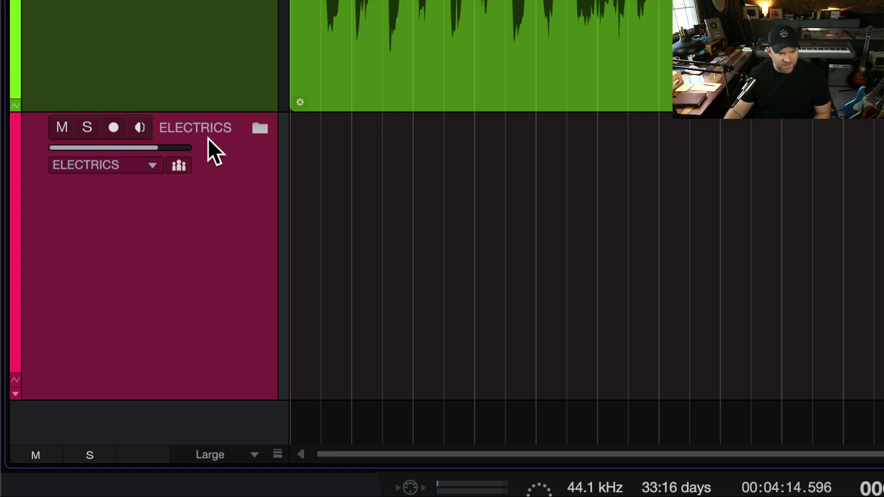
{"action": "scroll", "coordinate": [186, 197], "scroll_direction": "down", "scroll_amount": 5}
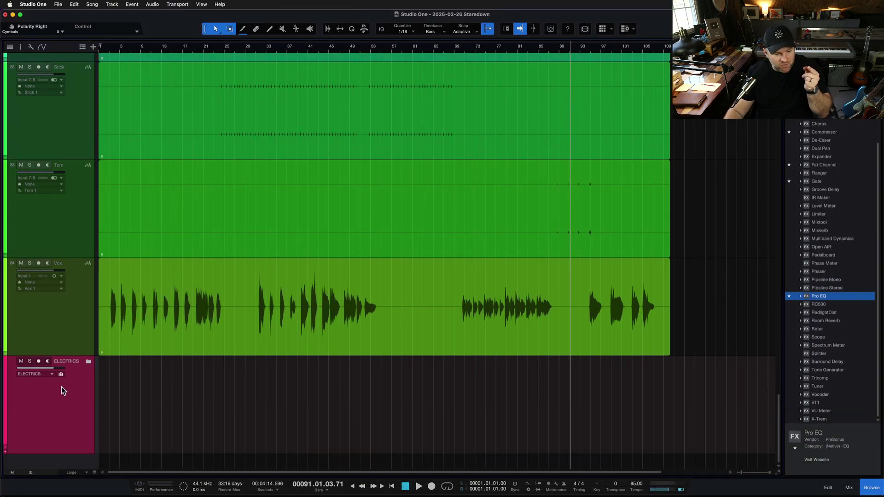
Inspect the ELECTRICS bus channel in the console, and hide the console again
{"action": "key", "text": "F3"}
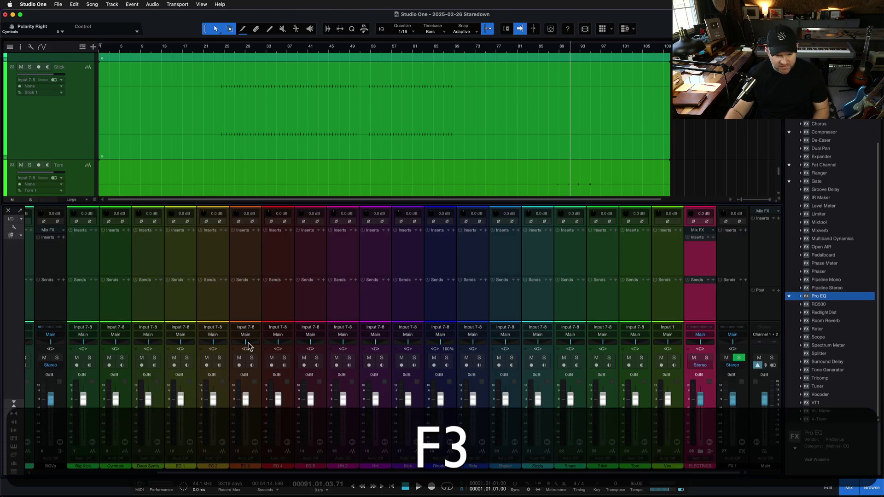
{"action": "left_click", "coordinate": [712, 307]}
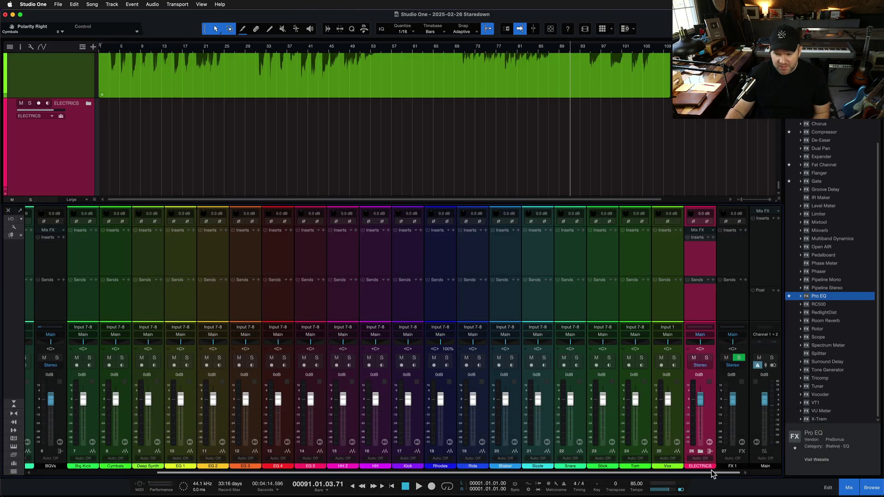
{"action": "scroll", "coordinate": [704, 467], "scroll_direction": "up", "scroll_amount": 5}
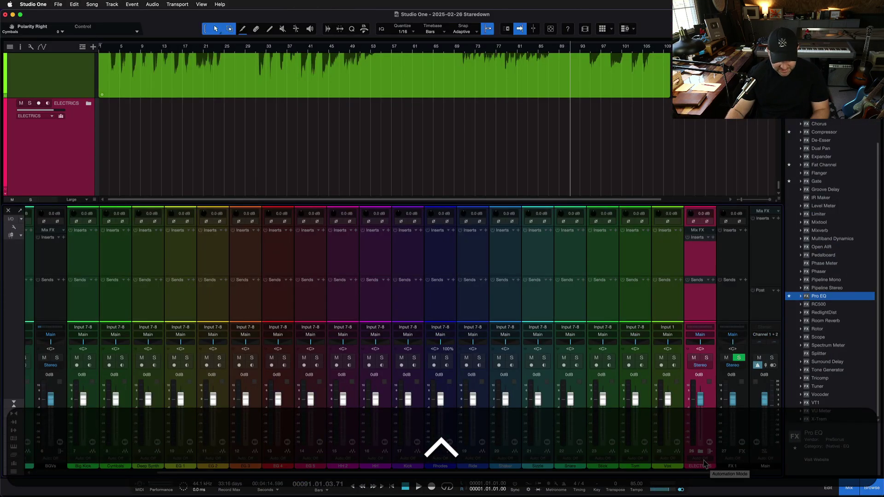
{"action": "key", "text": "ctrl+F3"}
Shrink the track heights to Small and recolor the EG 1 through EG 5 channels turquoise
{"action": "scroll", "coordinate": [133, 192], "scroll_direction": "down", "scroll_amount": 5}
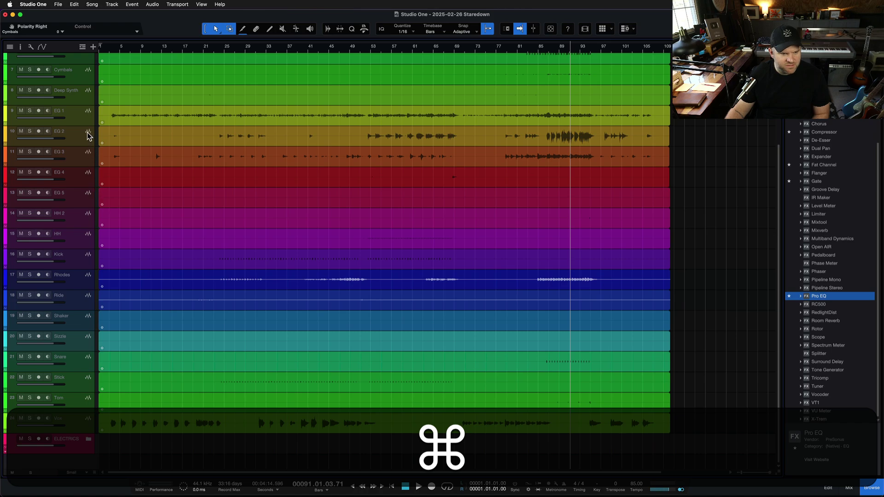
{"action": "left_click", "coordinate": [86, 120]}
{"action": "left_click", "coordinate": [84, 207], "text": "shift"}
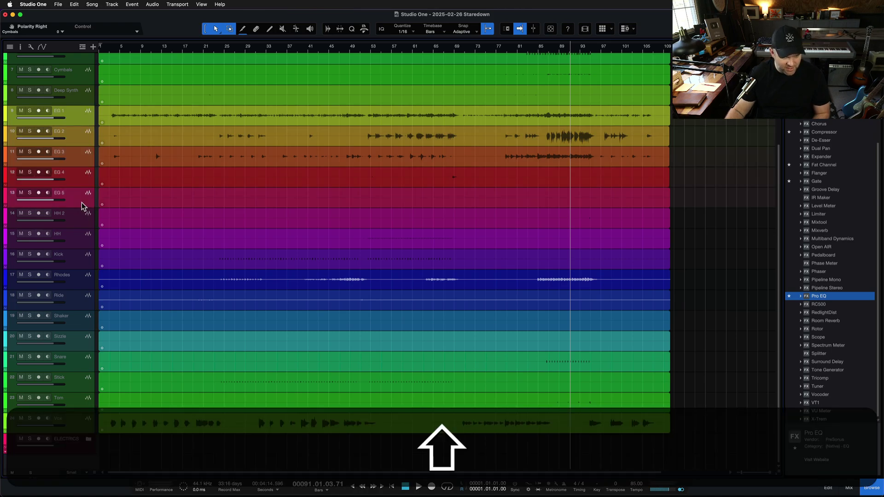
{"action": "key", "text": "F3"}
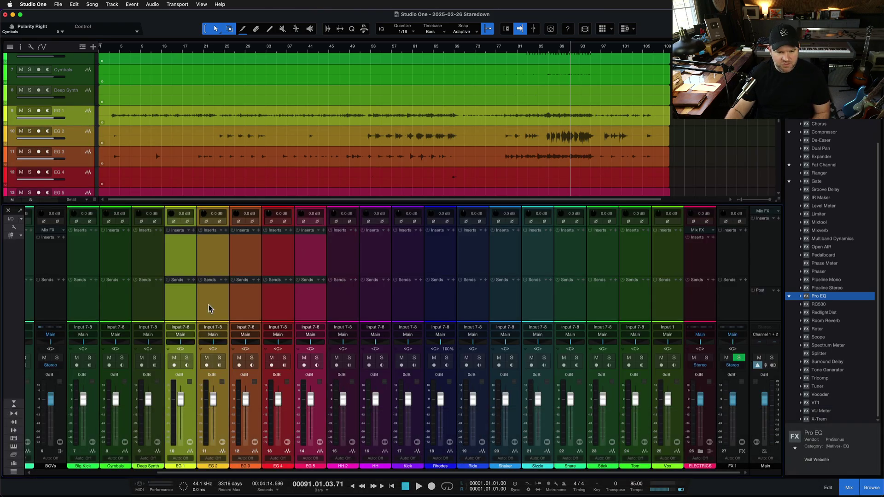
{"action": "left_click", "coordinate": [172, 466]}
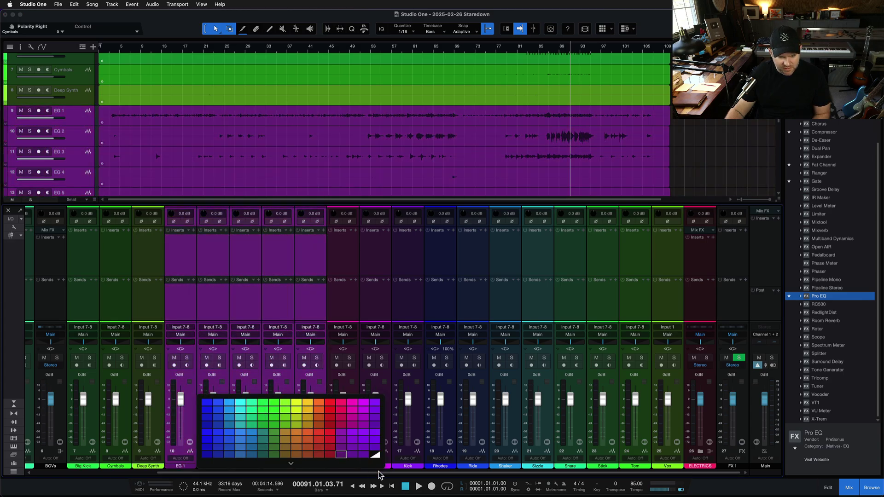
{"action": "left_click", "coordinate": [239, 402]}
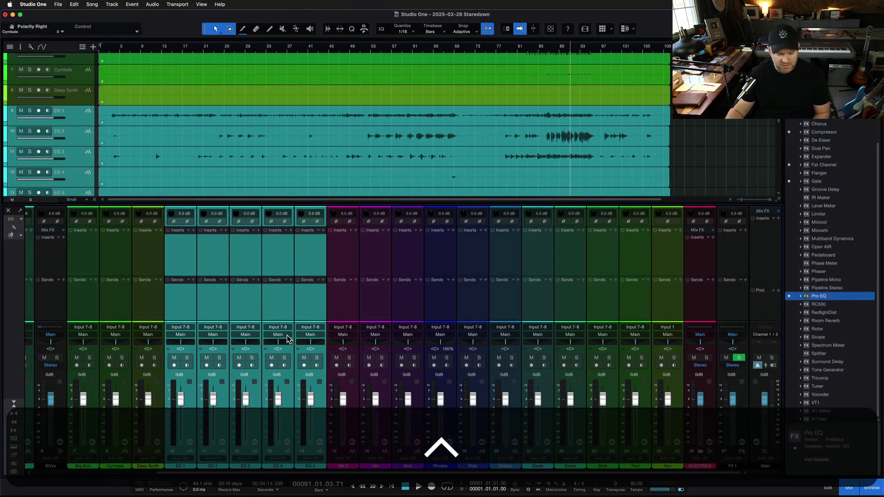
Move the selected EG 1 through EG 5 tracks into the ELECTRICS folder in the arrangement
{"action": "key", "text": "ctrl+F3"}
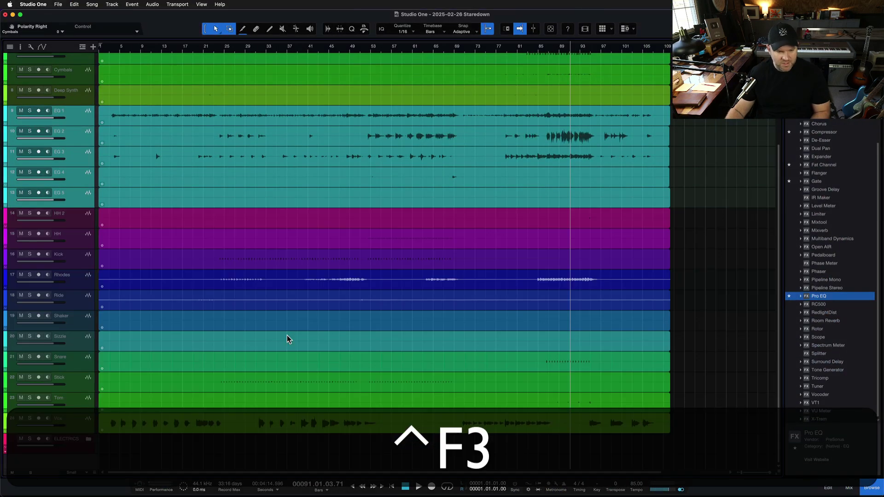
{"action": "left_click", "coordinate": [86, 441]}
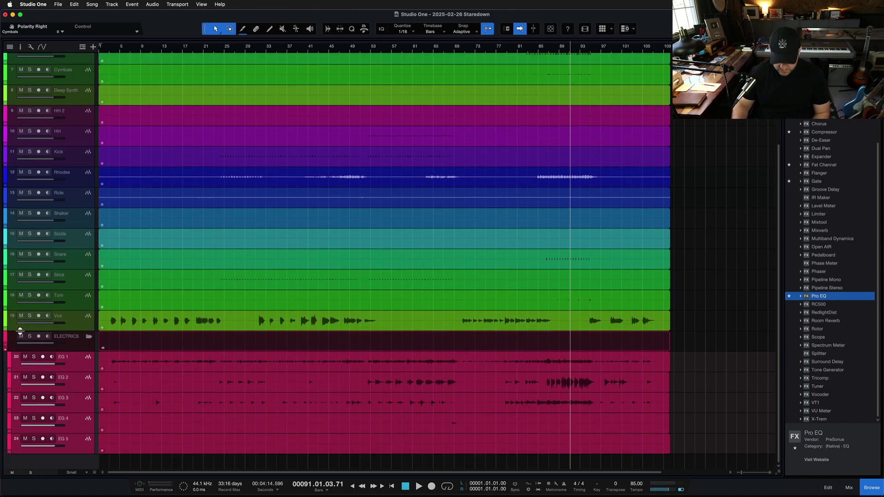
Check the "Apply folder track color to content" option in the advanced editing preferences, and close the preferences without changes
{"action": "key", "text": "super+comma"}
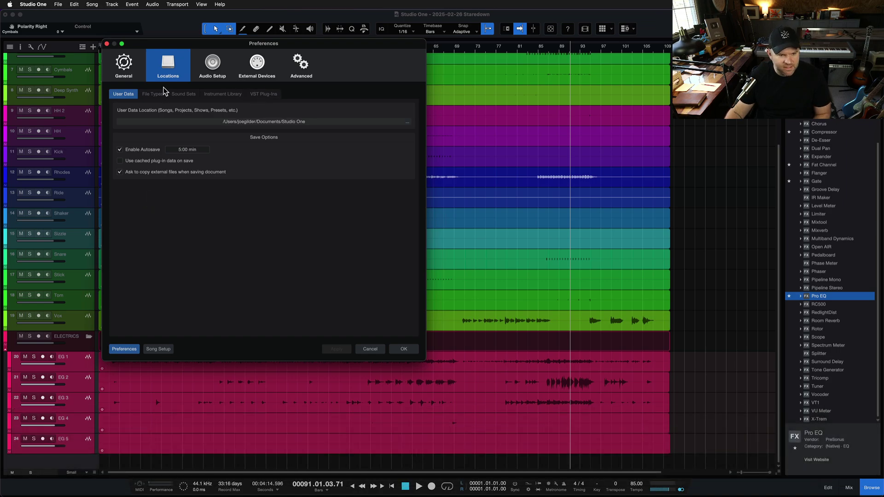
{"action": "left_click", "coordinate": [123, 70]}
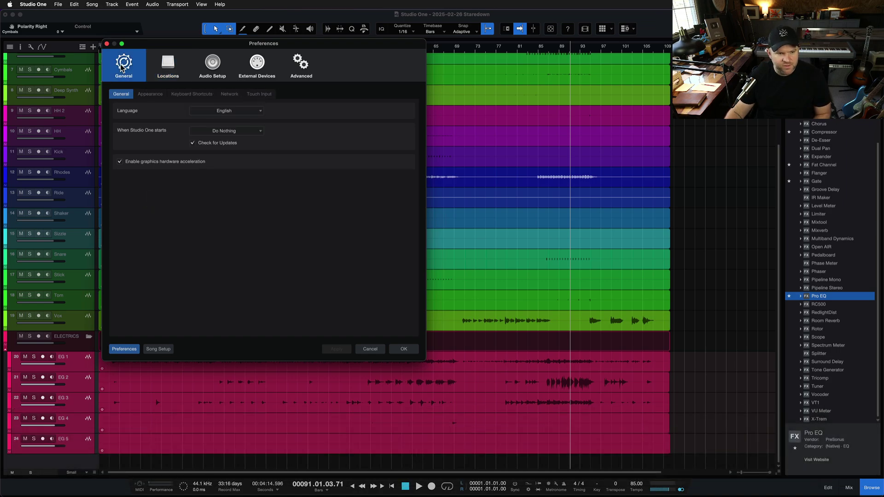
{"action": "left_click", "coordinate": [297, 68]}
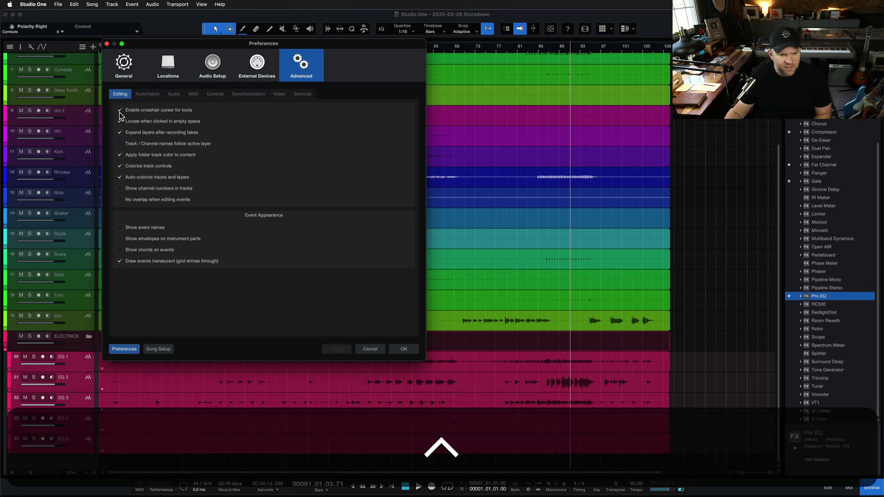
{"action": "scroll", "coordinate": [120, 111], "scroll_direction": "up", "scroll_amount": 10}
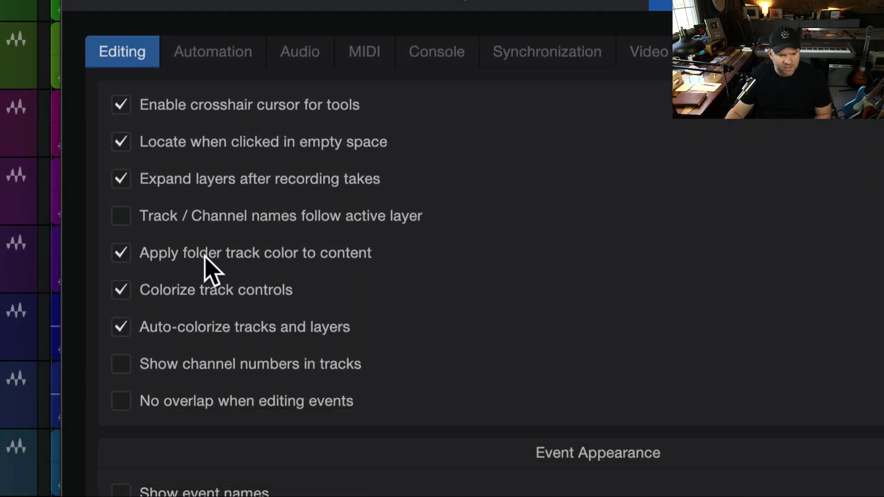
{"action": "scroll", "coordinate": [168, 259], "scroll_direction": "down", "scroll_amount": 10}
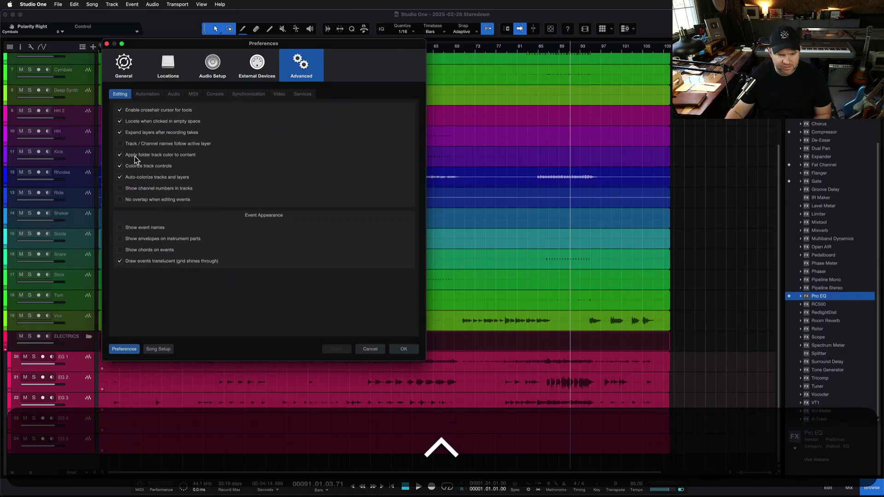
{"action": "left_click", "coordinate": [373, 349]}
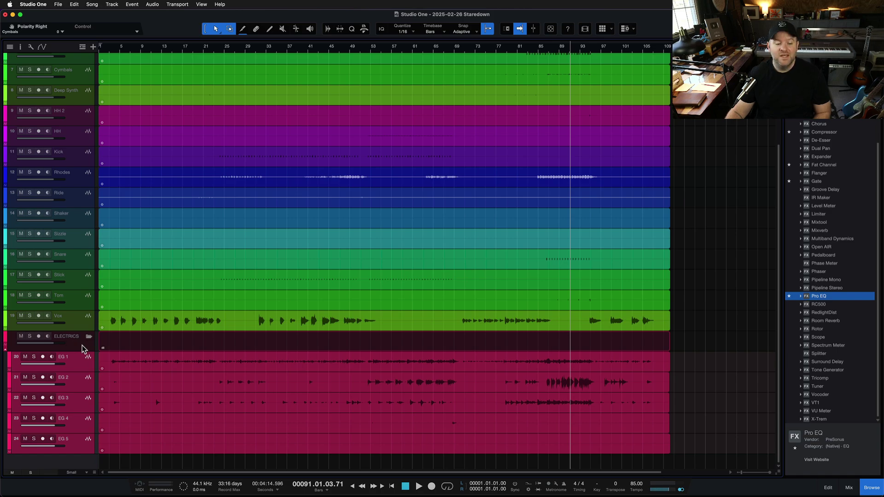
Examine the output routing of the EG channels and the ELECTRICS bus in the console
{"action": "key", "text": "F3"}
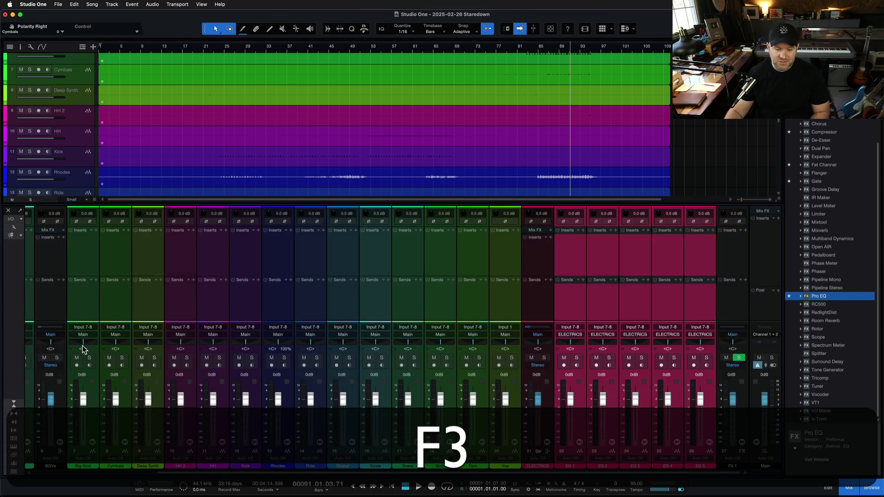
{"action": "scroll", "coordinate": [718, 358], "scroll_direction": "up", "scroll_amount": 5}
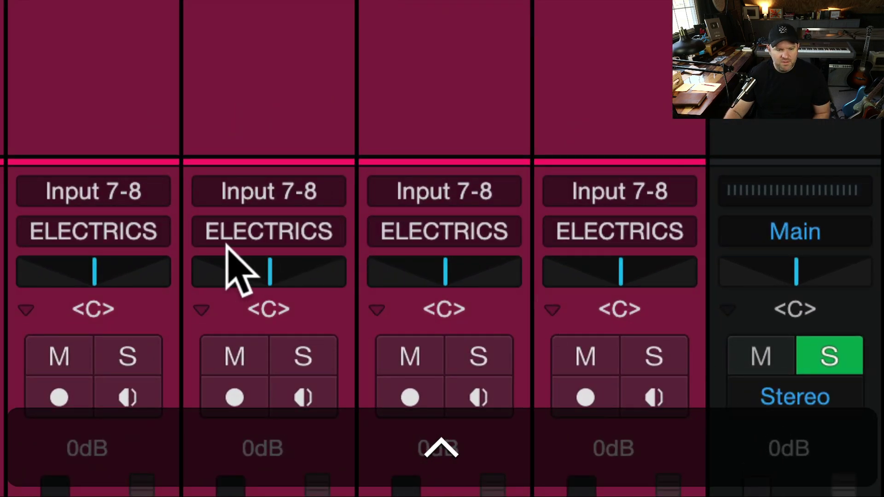
{"action": "scroll", "coordinate": [625, 338], "scroll_direction": "down", "scroll_amount": 3}
{"action": "scroll", "coordinate": [208, 266], "scroll_direction": "down", "scroll_amount": 2}
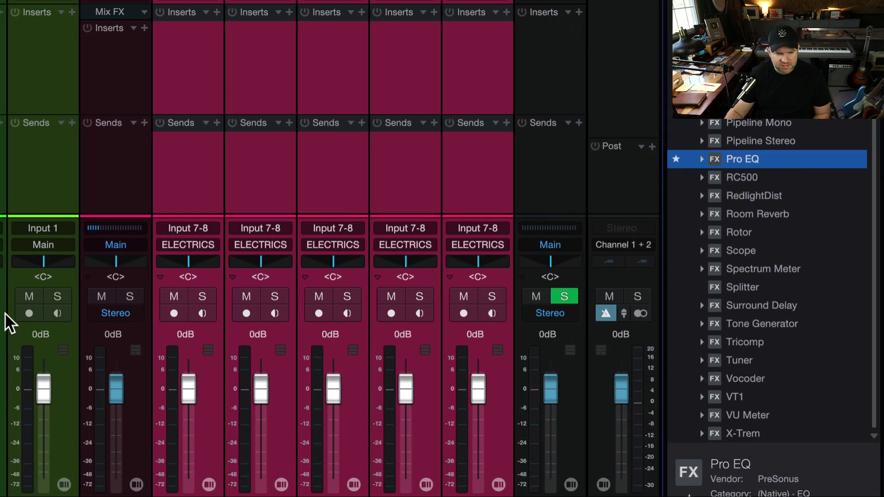
{"action": "scroll", "coordinate": [276, 289], "scroll_direction": "down", "scroll_amount": 5}
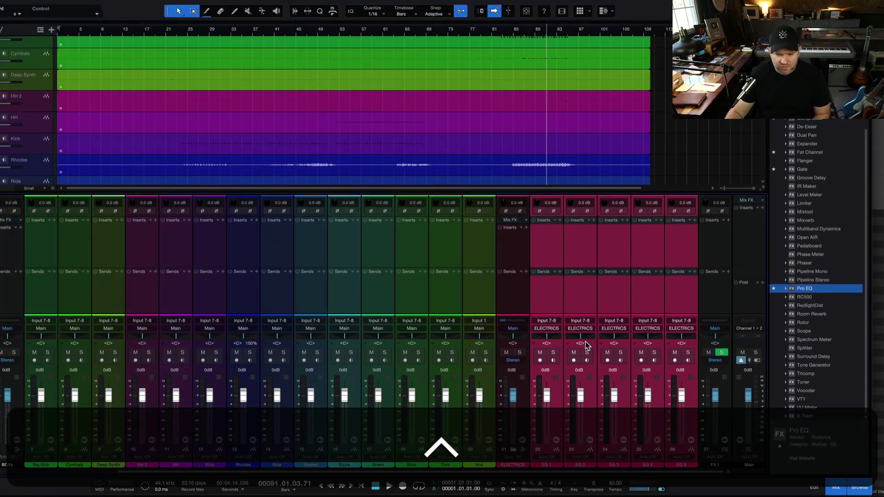
{"action": "scroll", "coordinate": [523, 310], "scroll_direction": "down", "scroll_amount": 2}
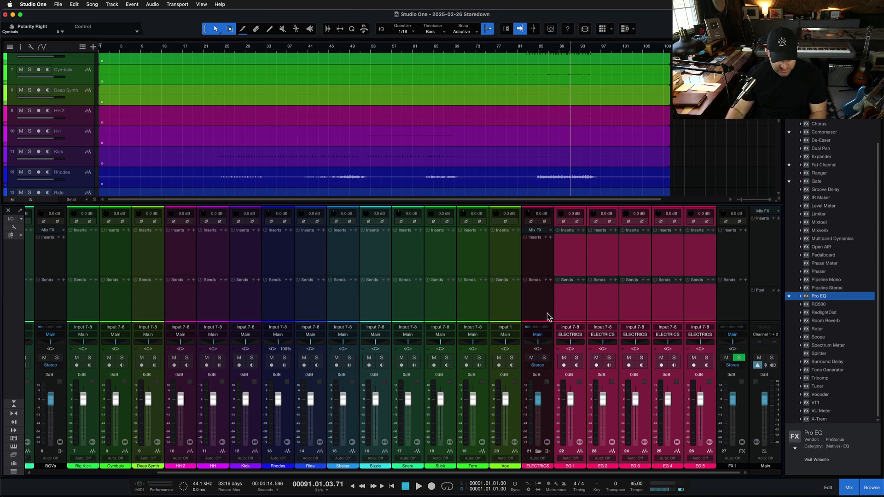
{"action": "key", "text": "F3"}
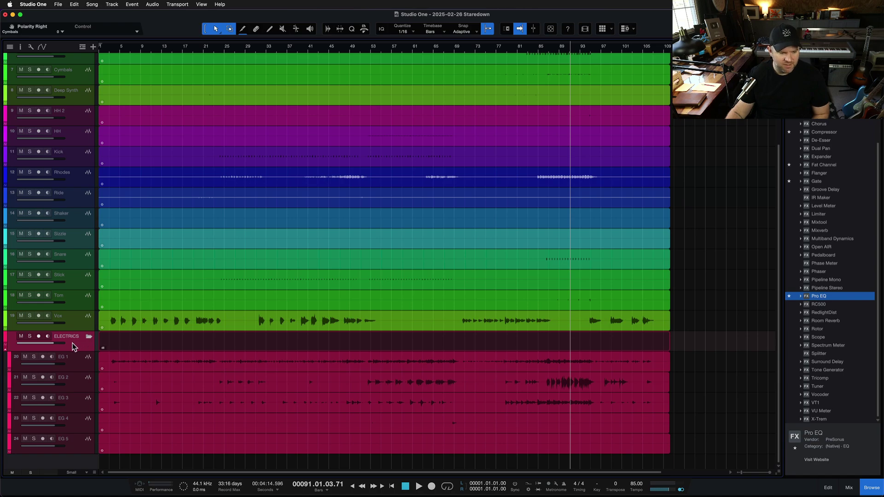
Raise the ELECTRICS folder's volume to +0.8 dB and toggle its solo and mute on and off
{"action": "mouse_move", "coordinate": [52, 344]}
{"action": "left_mouse_down"}
{"action": "mouse_move", "coordinate": [30, 344]}
{"action": "mouse_move", "coordinate": [58, 349]}
{"action": "left_mouse_up"}
{"action": "left_click", "coordinate": [30, 337]}
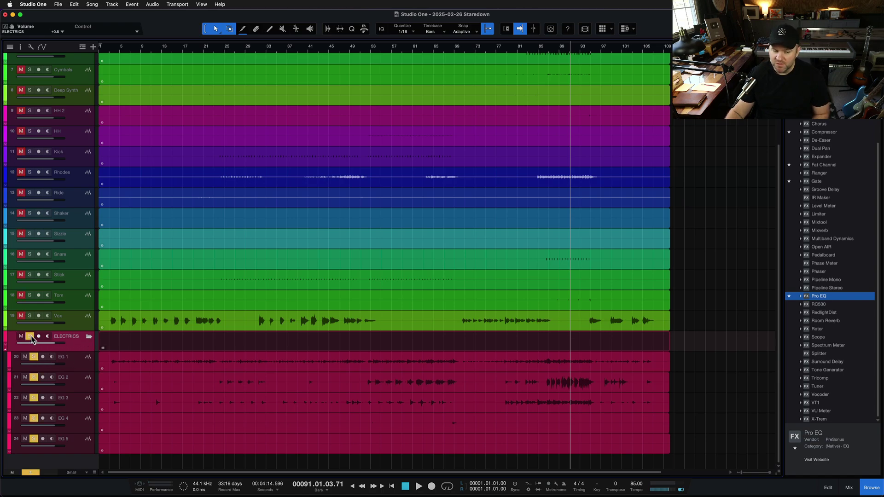
{"action": "left_click", "coordinate": [30, 337]}
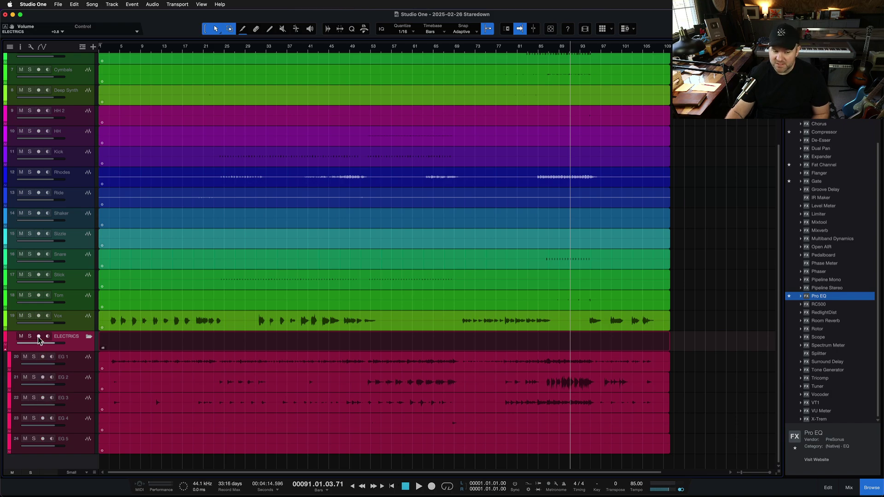
{"action": "left_click", "coordinate": [21, 336]}
{"action": "left_click", "coordinate": [20, 336]}
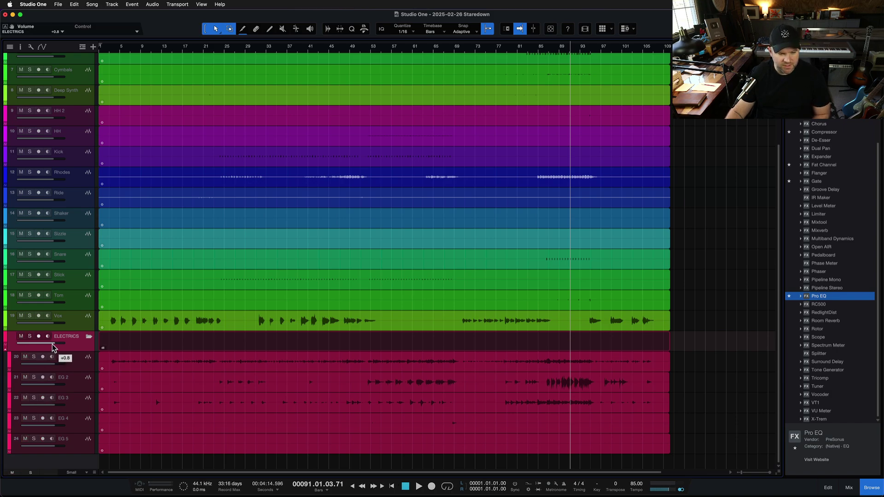
Add Pro EQ to the ELECTRICS bus, cutting about 5.4 dB at 249 Hz and boosting about 8.3 dB at 8.19 kHz
{"action": "left_click_drag", "start_coordinate": [828, 296], "coordinate": [509, 341]}
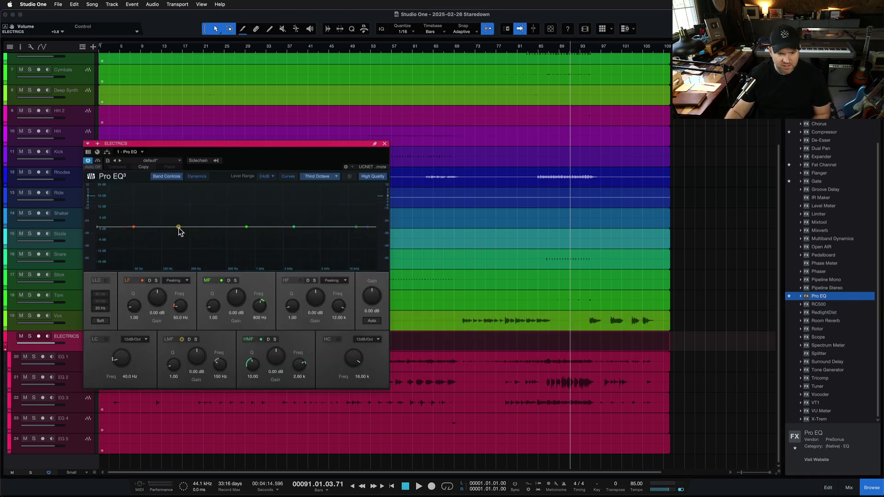
{"action": "left_click_drag", "start_coordinate": [178, 227], "coordinate": [340, 211]}
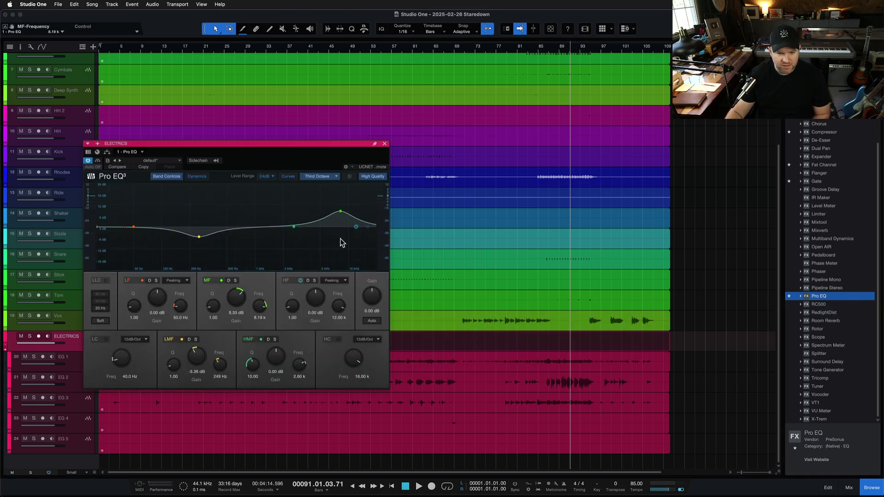
{"action": "left_click", "coordinate": [384, 144]}
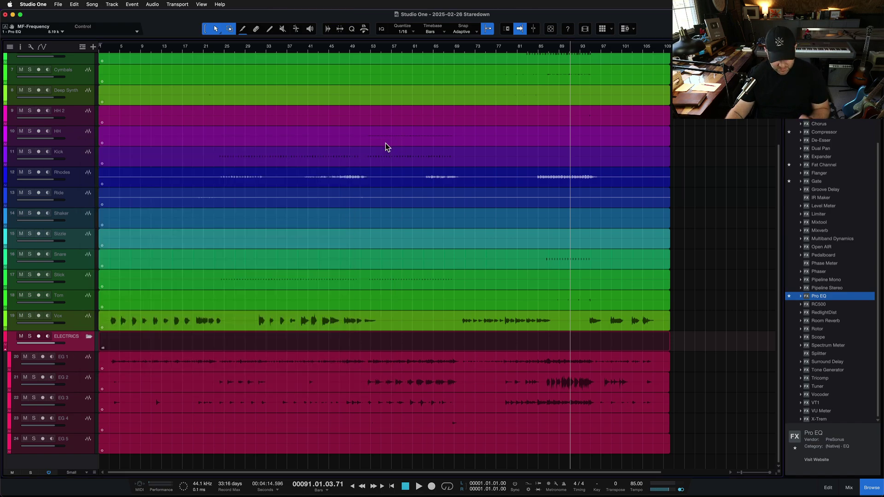
Show the inspector for the ELECTRICS folder and enlarge its channel strip and Sends area
{"action": "key", "text": "F4"}
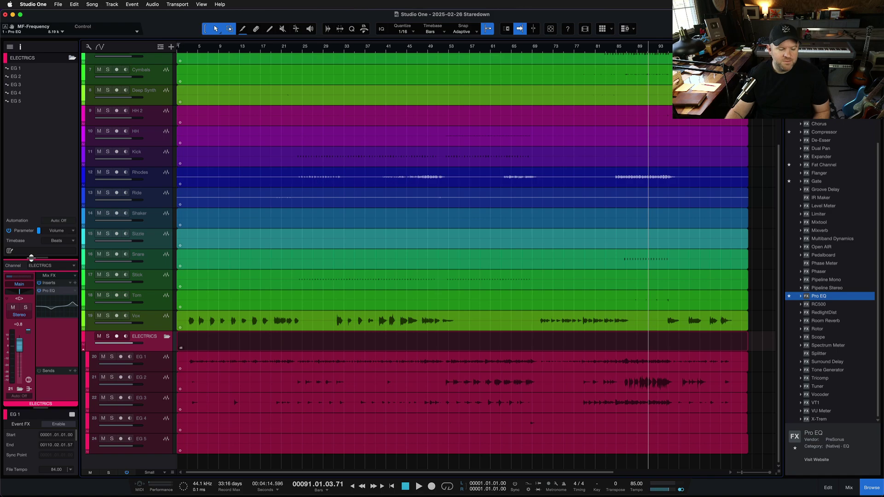
{"action": "left_click_drag", "start_coordinate": [31, 258], "coordinate": [31, 198]}
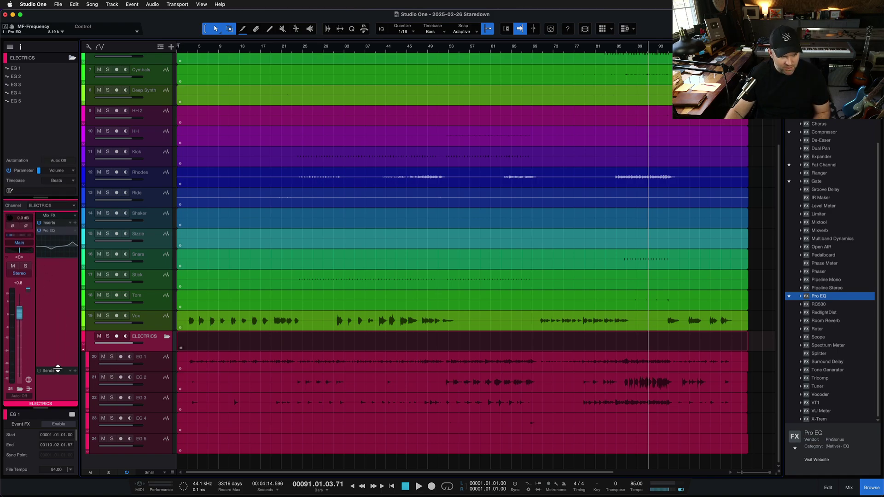
{"action": "left_click_drag", "start_coordinate": [58, 368], "coordinate": [74, 310]}
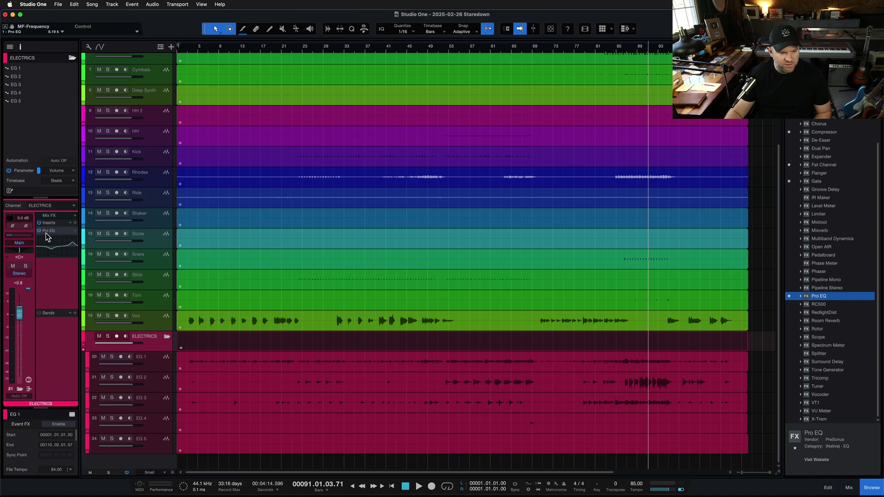
Step through the tracks above and below EG 1, viewing each channel strip in the inspector, and return to the ELECTRICS folder
{"action": "left_click", "coordinate": [159, 360]}
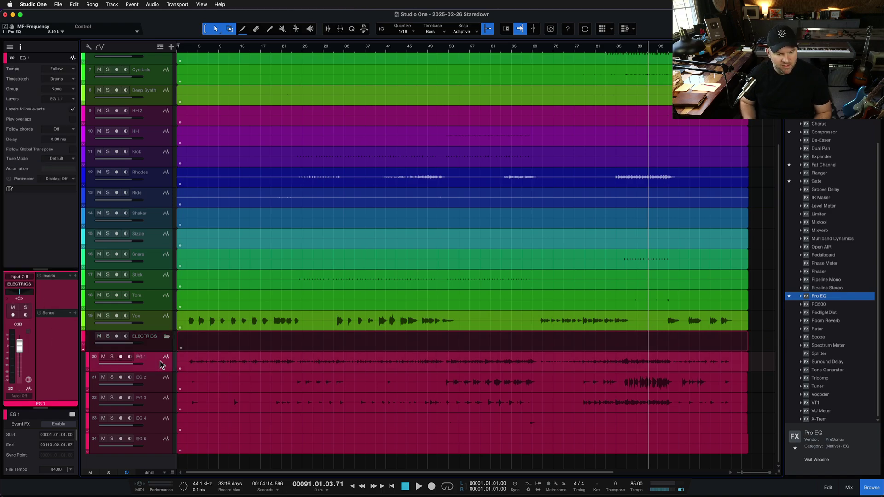
{"action": "key", "text": "Up"}
{"action": "key", "text": "Up"}
{"action": "key", "text": "Up"}
{"action": "key", "text": "Up"}
{"action": "key", "text": "Up"}
{"action": "key", "text": "Up"}
{"action": "key", "text": "Up"}
{"action": "key", "text": "Up"}
{"action": "key", "text": "Up"}
{"action": "key", "text": "Up"}
{"action": "key", "text": "Up"}
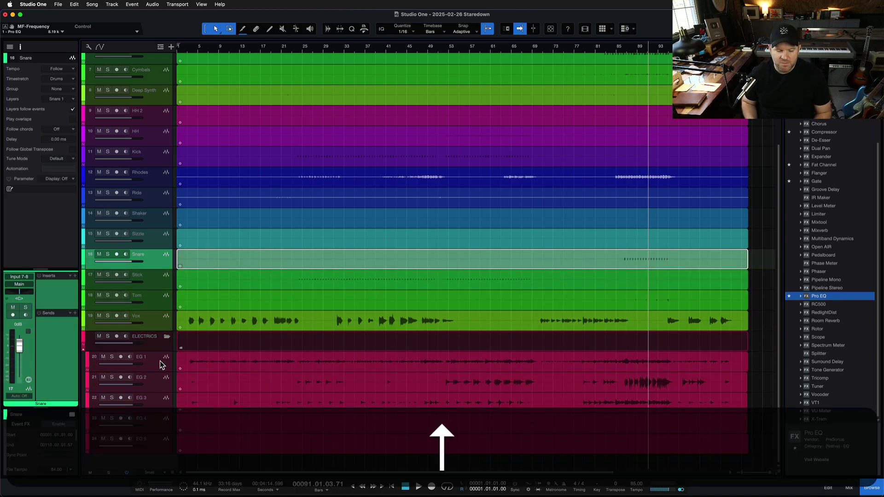
{"action": "key", "text": "Down"}
{"action": "key", "text": "Down"}
{"action": "key", "text": "Down"}
{"action": "key", "text": "Down"}
{"action": "key", "text": "Down"}
{"action": "key", "text": "Down"}
{"action": "key", "text": "Down"}
{"action": "key", "text": "Down"}
{"action": "key", "text": "Down"}
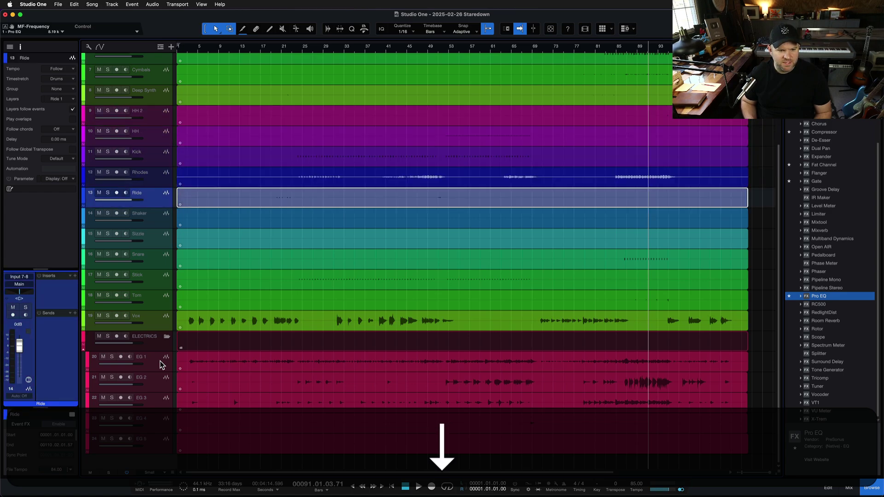
{"action": "key", "text": "Down"}
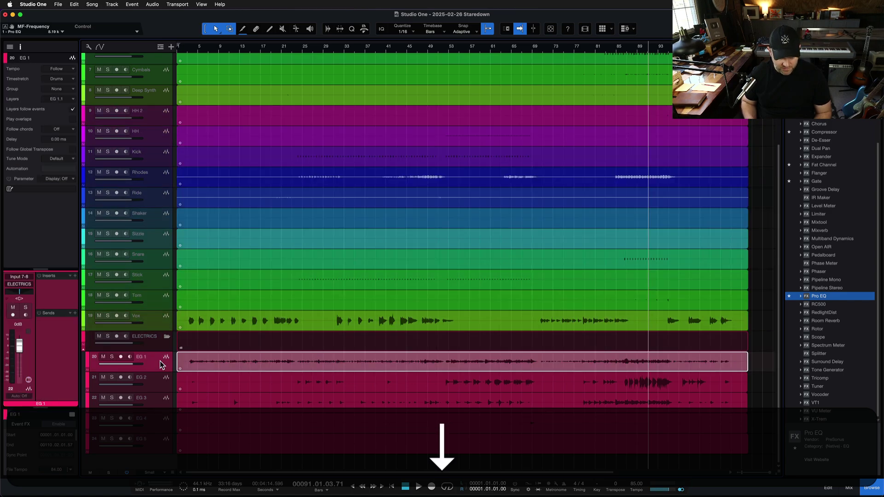
{"action": "key", "text": "Up"}
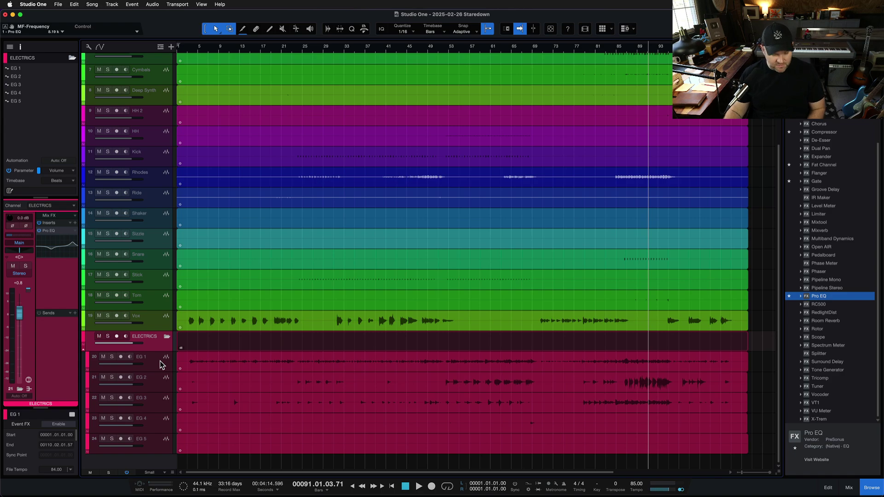
Move the track selection up from Vox to HH and toggle HH's solo on and off
{"action": "left_click", "coordinate": [158, 318]}
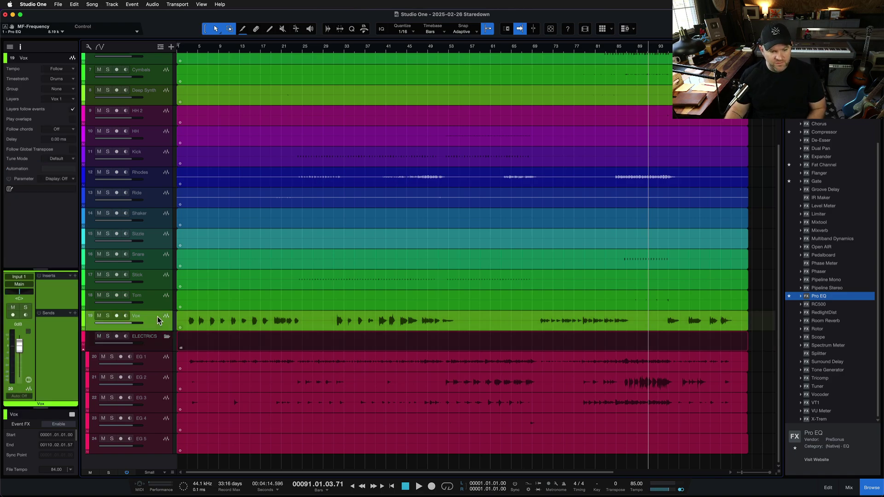
{"action": "key", "text": "Up"}
{"action": "key", "text": "Up"}
{"action": "key", "text": "Up"}
{"action": "key", "text": "Up"}
{"action": "key", "text": "Up"}
{"action": "key", "text": "Up"}
{"action": "key", "text": "Up"}
{"action": "key", "text": "Up"}
{"action": "key", "text": "Up"}
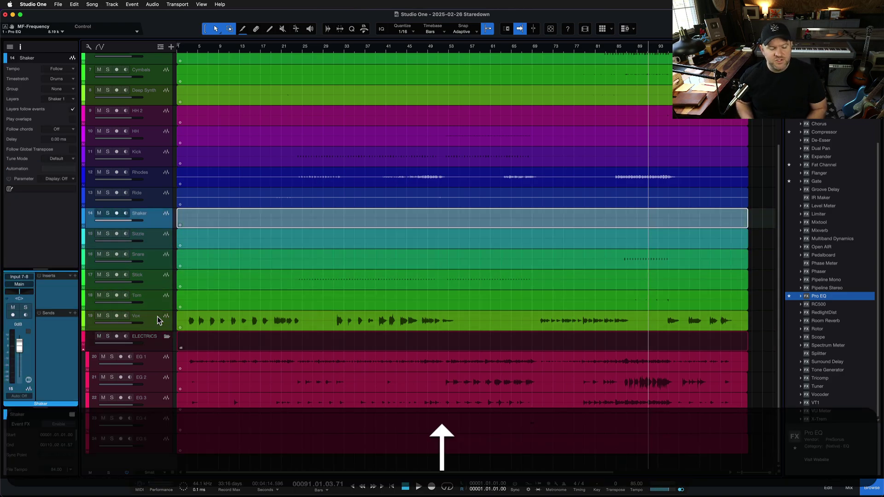
{"action": "key", "text": "s"}
{"action": "key", "text": "s"}
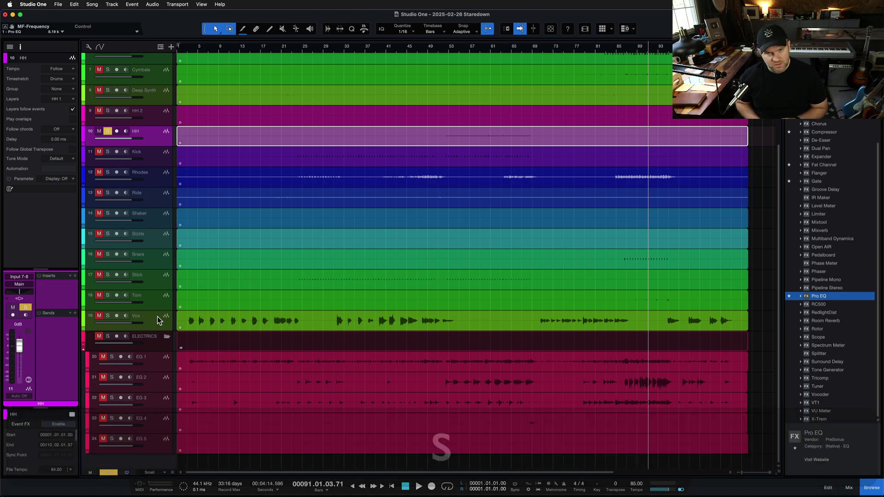
{"action": "key", "text": "s"}
{"action": "key", "text": "s"}
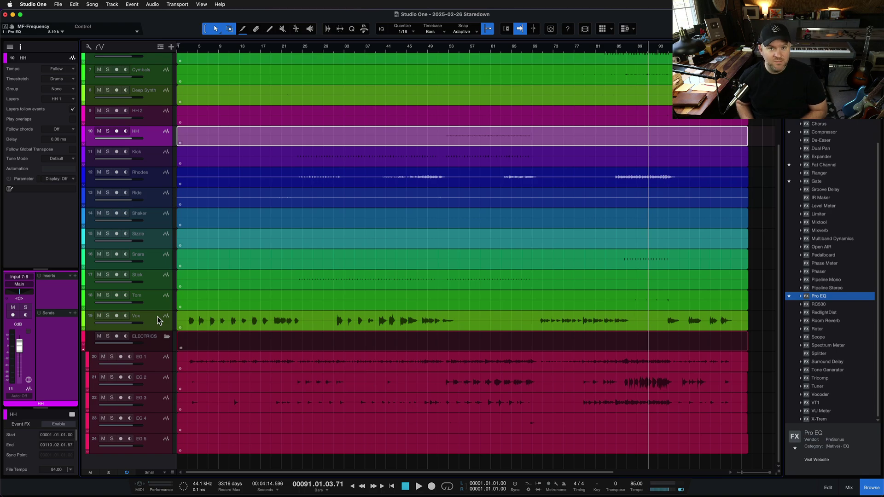
Mute the HH, Kick, Rhodes and Ride tracks one after another
{"action": "key", "text": "m"}
{"action": "key", "text": "Down"}
{"action": "key", "text": "m"}
{"action": "key", "text": "Down"}
{"action": "key", "text": "m"}
{"action": "key", "text": "Down"}
{"action": "key", "text": "m"}
{"action": "key", "text": "Down"}
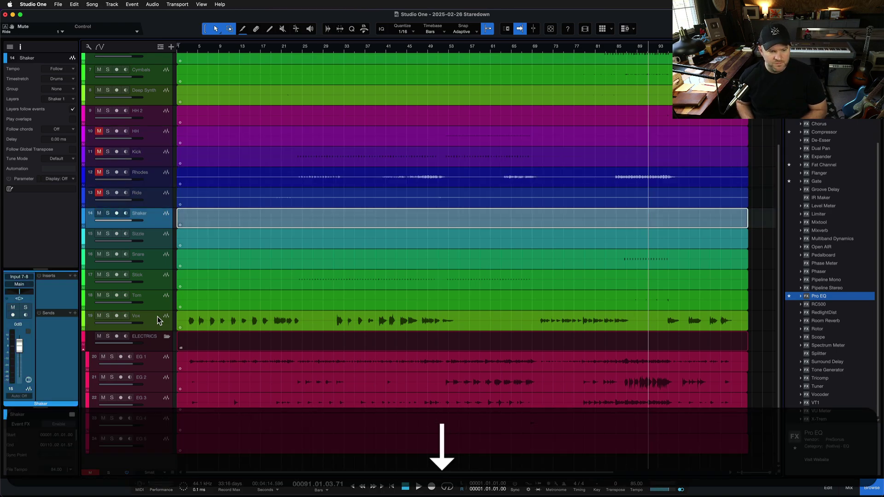
Unmute the Ride, Rhodes, Kick and HH tracks in turn
{"action": "key", "text": "Up"}
{"action": "key", "text": "m"}
{"action": "key", "text": "Up"}
{"action": "key", "text": "m"}
{"action": "key", "text": "Up"}
{"action": "key", "text": "m"}
{"action": "key", "text": "Up"}
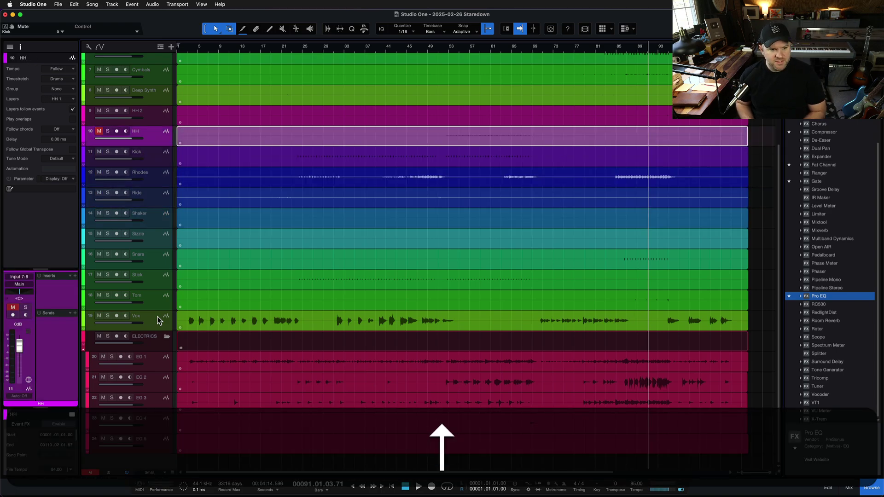
{"action": "key", "text": "m"}
Solo a hi-hat track and carry the solo down and back up the track list, stopping on Shaker
{"action": "key", "text": "Up"}
{"action": "key", "text": "s"}
{"action": "key", "text": "Down"}
{"action": "key", "text": "Down"}
{"action": "key", "text": "Down"}
{"action": "key", "text": "Down"}
{"action": "key", "text": "Down"}
{"action": "key", "text": "Down"}
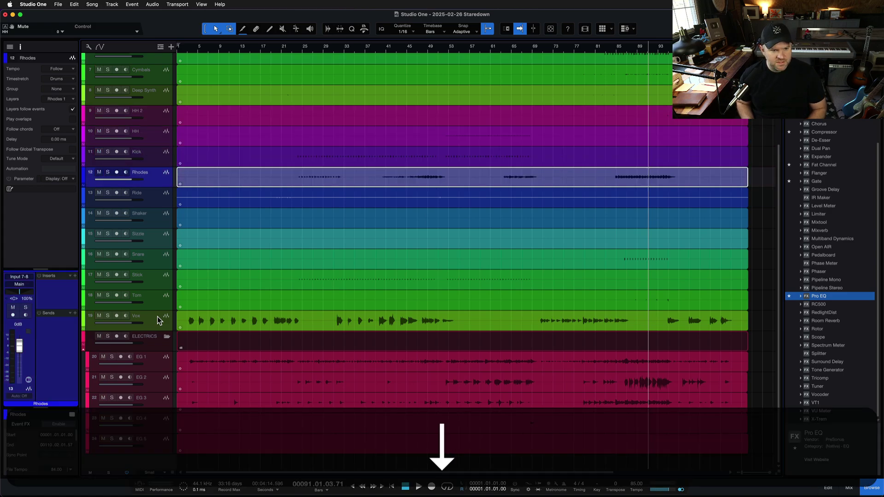
{"action": "key", "text": "Down"}
{"action": "key", "text": "Down"}
{"action": "key", "text": "Up"}
{"action": "key", "text": "Up"}
{"action": "key", "text": "Up"}
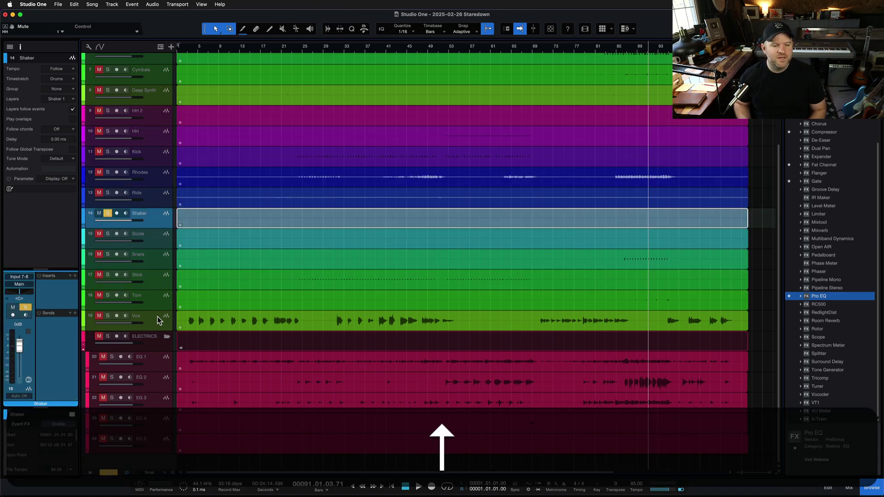
Hide the arrangement's inspector, and open and close the console
{"action": "scroll", "coordinate": [85, 51], "scroll_direction": "up", "scroll_amount": 5}
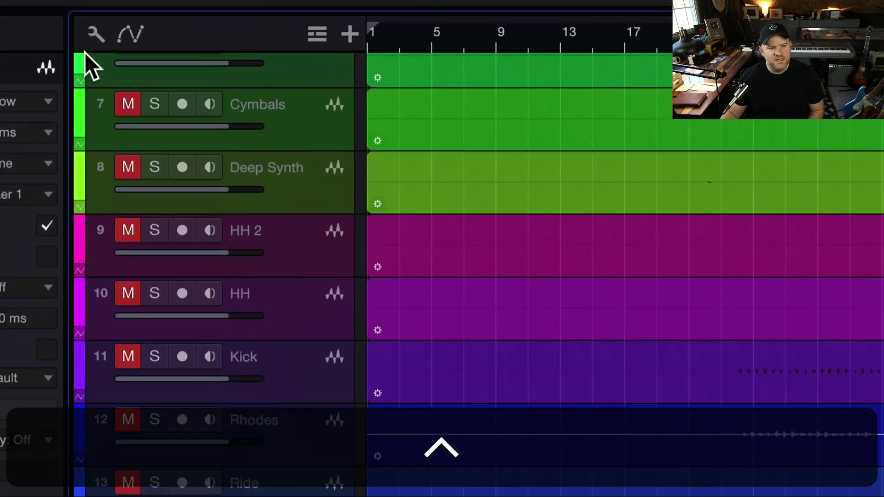
{"action": "scroll", "coordinate": [84, 50], "scroll_direction": "down", "scroll_amount": 3}
{"action": "scroll", "coordinate": [85, 46], "scroll_direction": "down", "scroll_amount": 5}
{"action": "key", "text": "F3"}
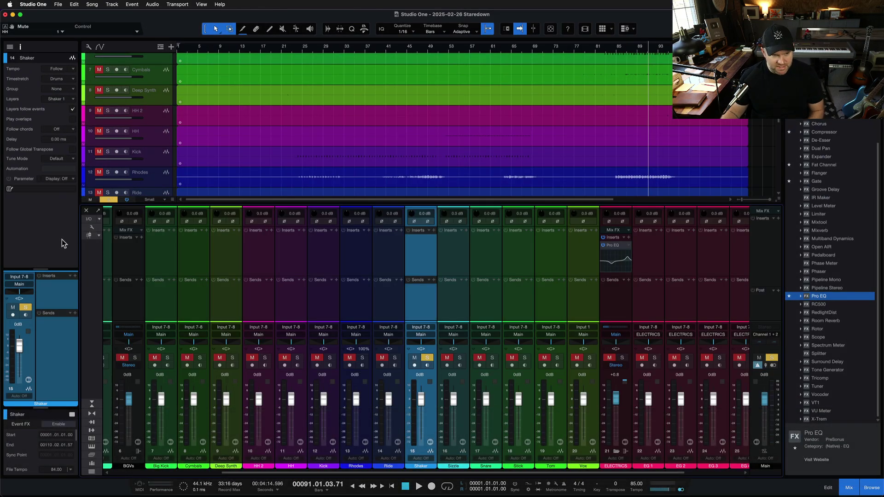
{"action": "key", "text": "F4"}
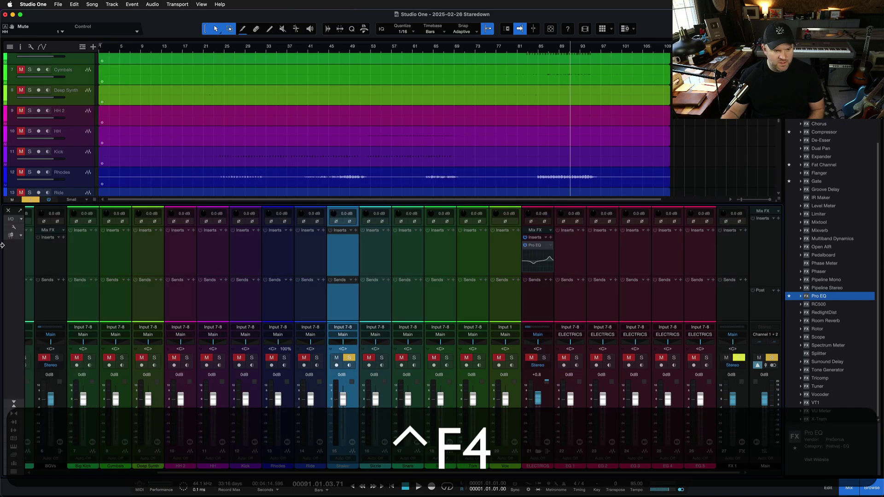
{"action": "scroll", "coordinate": [60, 242], "scroll_direction": "up", "scroll_amount": 5}
{"action": "scroll", "coordinate": [48, 197], "scroll_direction": "down", "scroll_amount": 5}
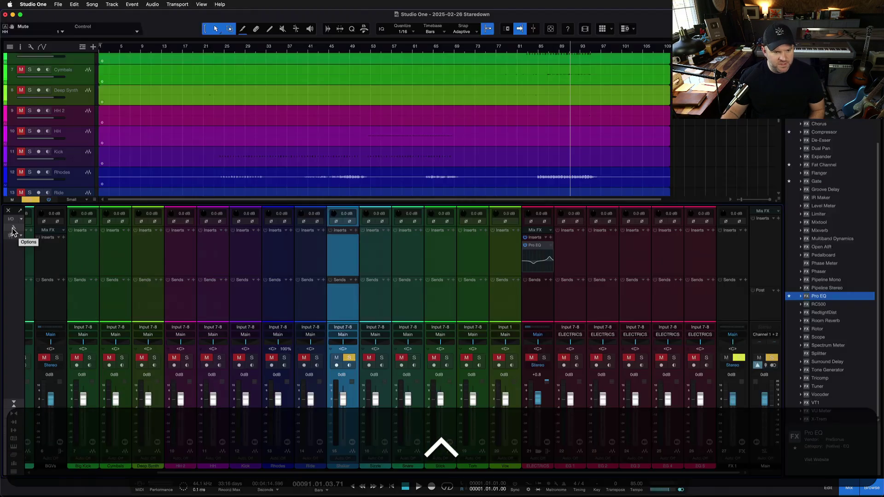
{"action": "scroll", "coordinate": [31, 49], "scroll_direction": "up", "scroll_amount": 5}
{"action": "scroll", "coordinate": [31, 49], "scroll_direction": "down", "scroll_amount": 5}
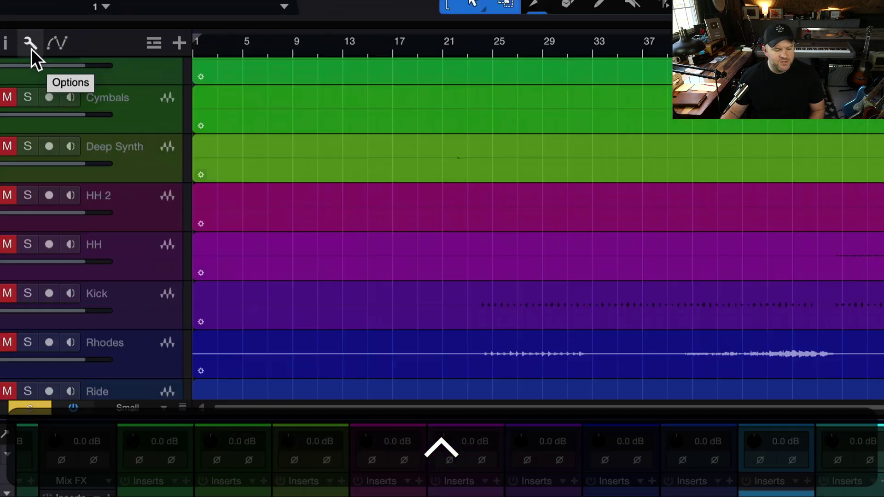
{"action": "key", "text": "F3"}
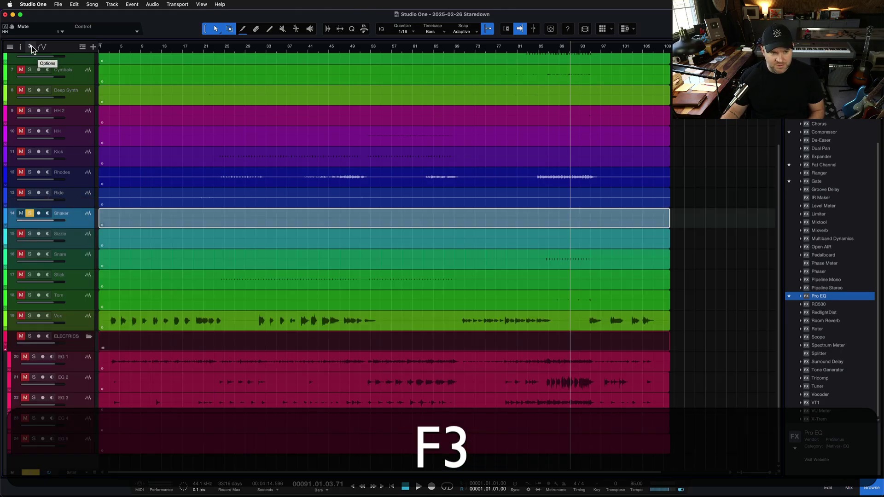
Check the Solo follows Selection setting in the arrangement options and close the options
{"action": "left_click", "coordinate": [31, 46]}
{"action": "scroll", "coordinate": [31, 51], "scroll_direction": "up", "scroll_amount": 4}
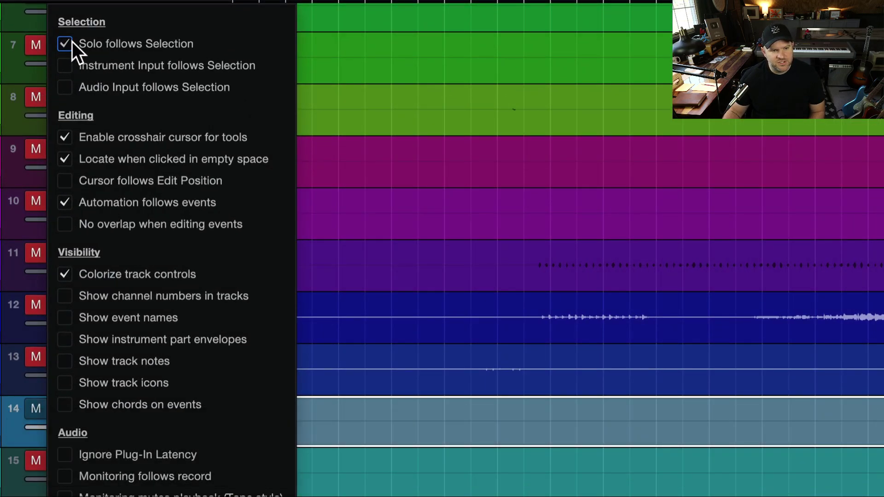
{"action": "scroll", "coordinate": [69, 45], "scroll_direction": "up", "scroll_amount": 4}
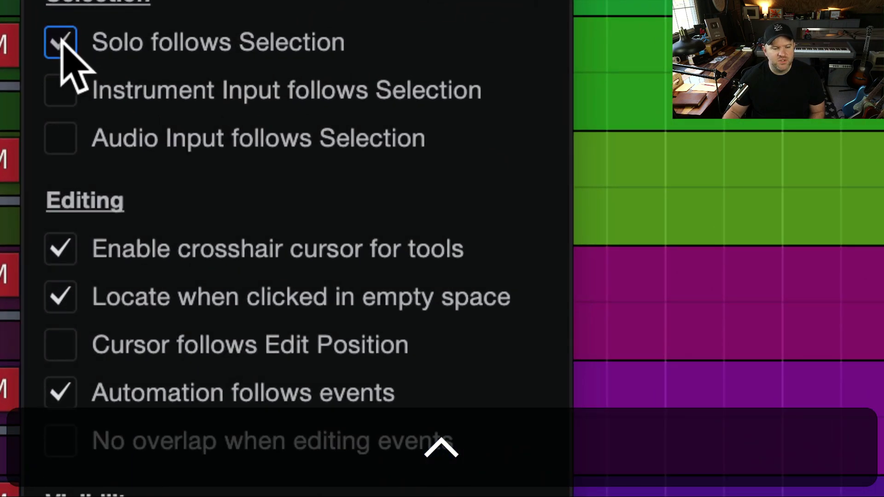
{"action": "scroll", "coordinate": [63, 43], "scroll_direction": "down", "scroll_amount": 5}
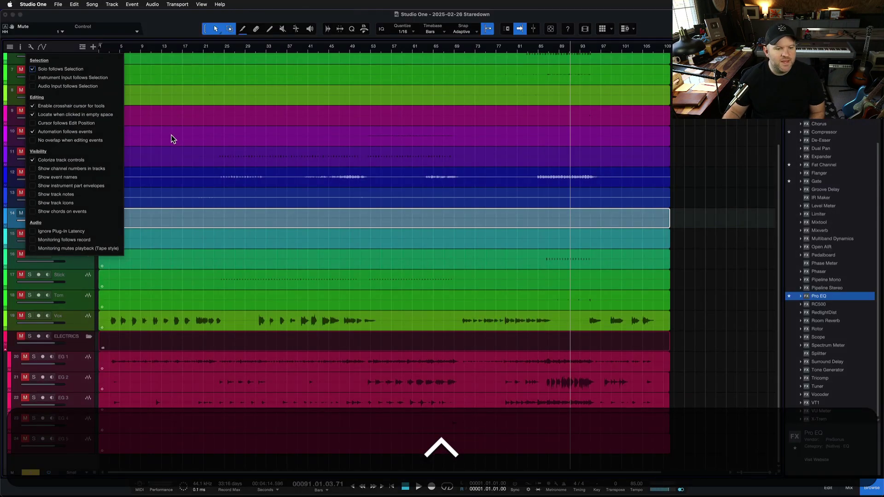
{"action": "left_click", "coordinate": [175, 138]}
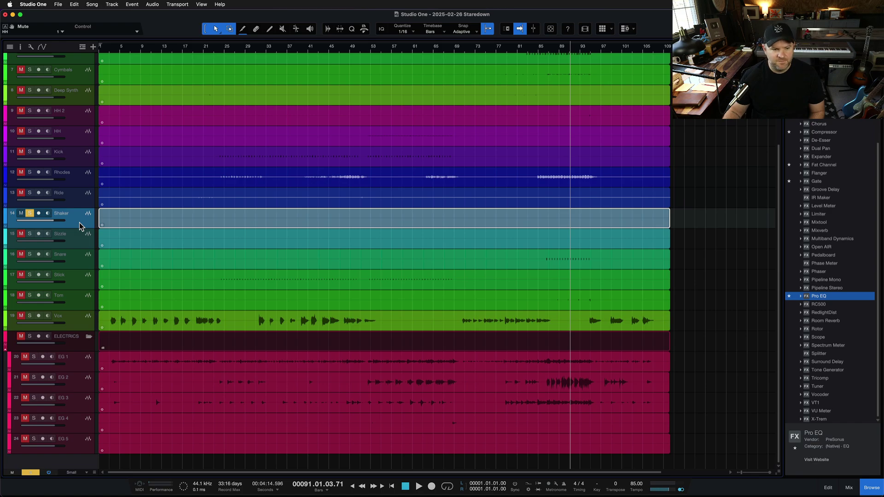
Turn off Shaker's solo, and carry an active solo up and down the neighbouring tracks, stopping on Ride
{"action": "key", "text": "s"}
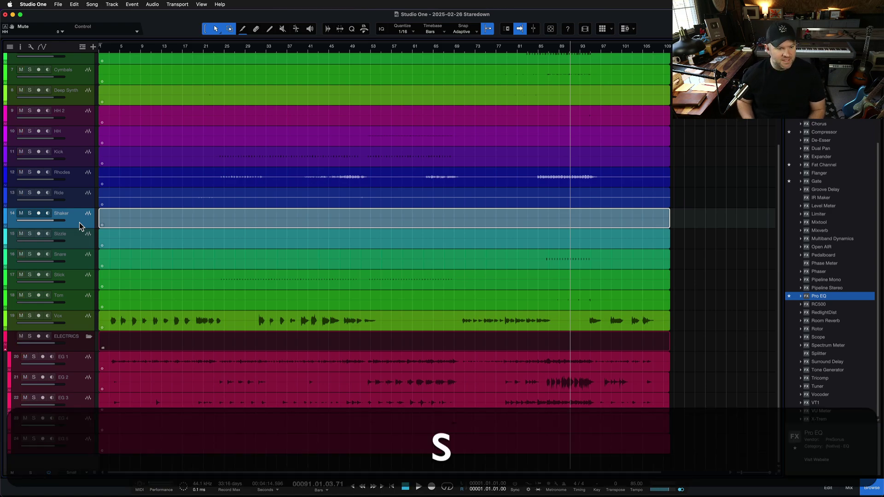
{"action": "key", "text": "Up"}
{"action": "key", "text": "Up"}
{"action": "key", "text": "Up"}
{"action": "key", "text": "Up"}
{"action": "key", "text": "Up"}
{"action": "key", "text": "Down"}
{"action": "key", "text": "Down"}
{"action": "key", "text": "Down"}
{"action": "key", "text": "Down"}
{"action": "key", "text": "Down"}
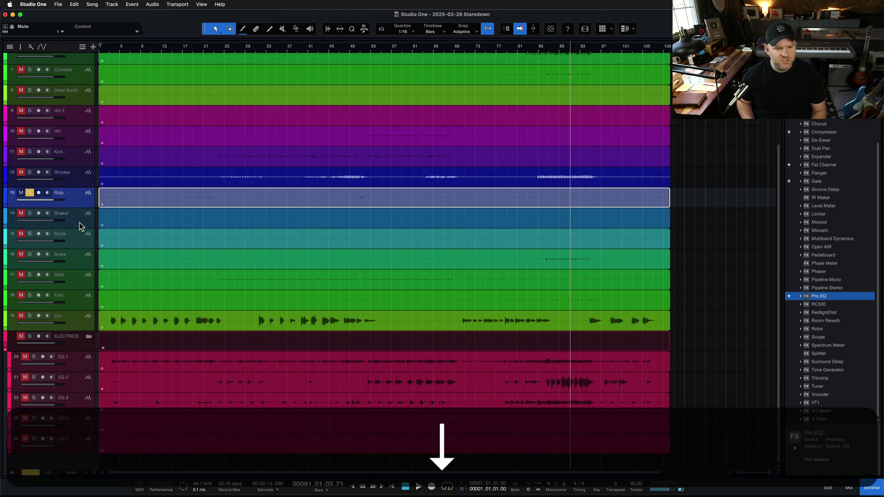
Shift the solo to Deep Synth and Cymbals, and carry it down the track list and back up to Shaker
{"action": "left_click", "coordinate": [79, 91]}
{"action": "left_click", "coordinate": [76, 73]}
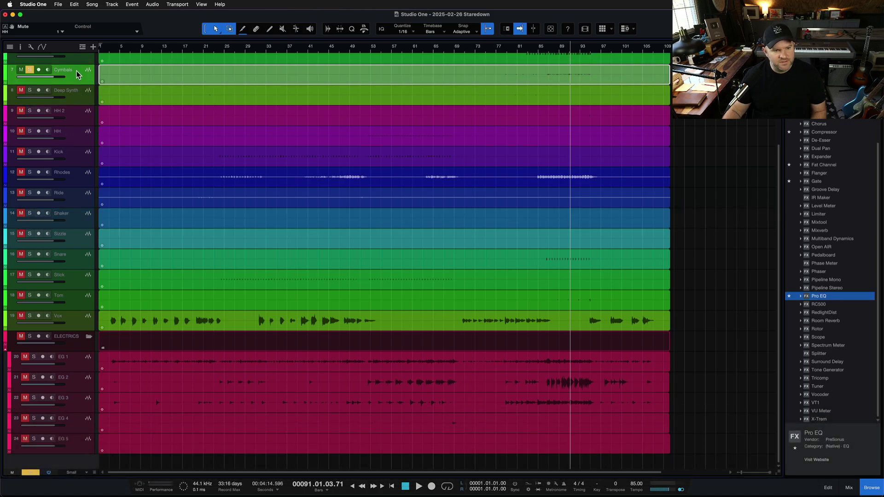
{"action": "key", "text": "Down"}
{"action": "key", "text": "Down"}
{"action": "key", "text": "Down"}
{"action": "key", "text": "Down"}
{"action": "key", "text": "Down"}
{"action": "key", "text": "Down"}
{"action": "key", "text": "Down"}
{"action": "key", "text": "Down"}
{"action": "key", "text": "Down"}
{"action": "key", "text": "Down"}
{"action": "key", "text": "Up"}
{"action": "key", "text": "Up"}
{"action": "key", "text": "Up"}
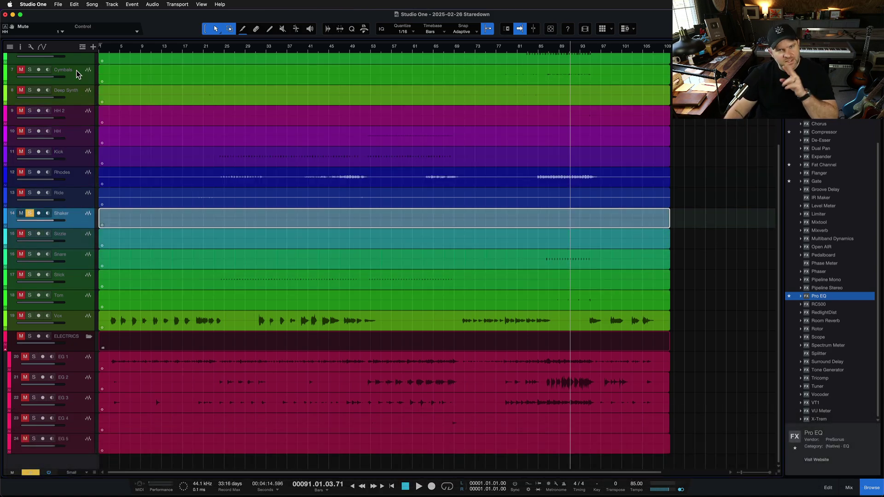
Carry the solo from Shaker to the ELECTRICS folder and its EG tracks, and turn the solo off
{"action": "key", "text": "Down"}
{"action": "key", "text": "Down"}
{"action": "key", "text": "Down"}
{"action": "key", "text": "Down"}
{"action": "key", "text": "Down"}
{"action": "key", "text": "Down"}
{"action": "key", "text": "Down"}
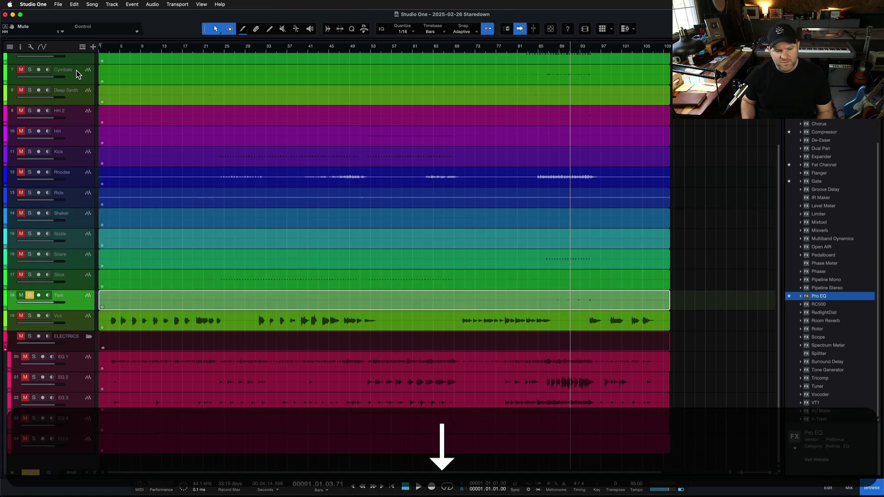
{"action": "key", "text": "Down"}
{"action": "key", "text": "Down"}
{"action": "key", "text": "Down"}
{"action": "key", "text": "Up"}
{"action": "key", "text": "Up"}
{"action": "key", "text": "Up"}
{"action": "key", "text": "Up"}
{"action": "key", "text": "Up"}
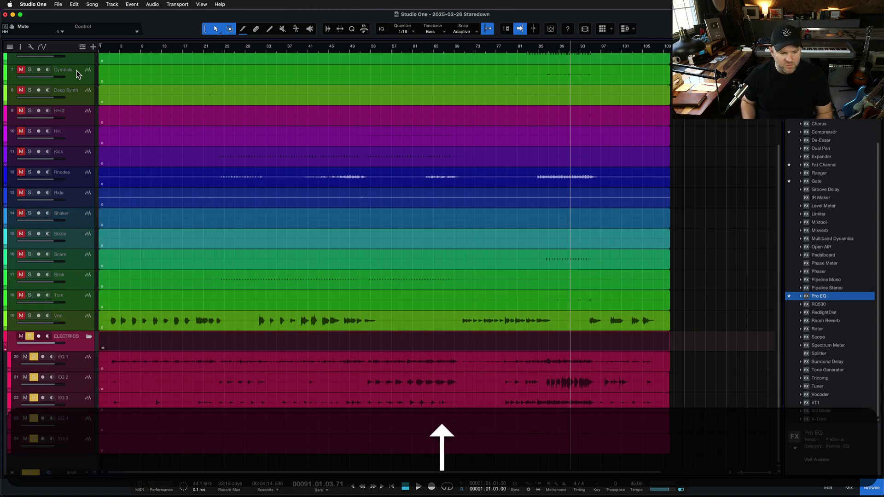
{"action": "left_click", "coordinate": [78, 346]}
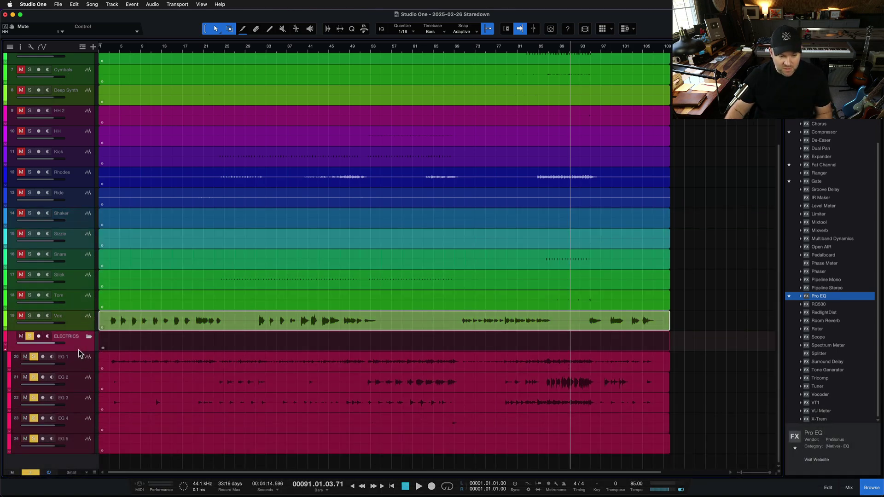
{"action": "key", "text": "s"}
Solo EG 1, carry the solo through the other EG tracks and back, and turn it off
{"action": "left_click", "coordinate": [89, 365]}
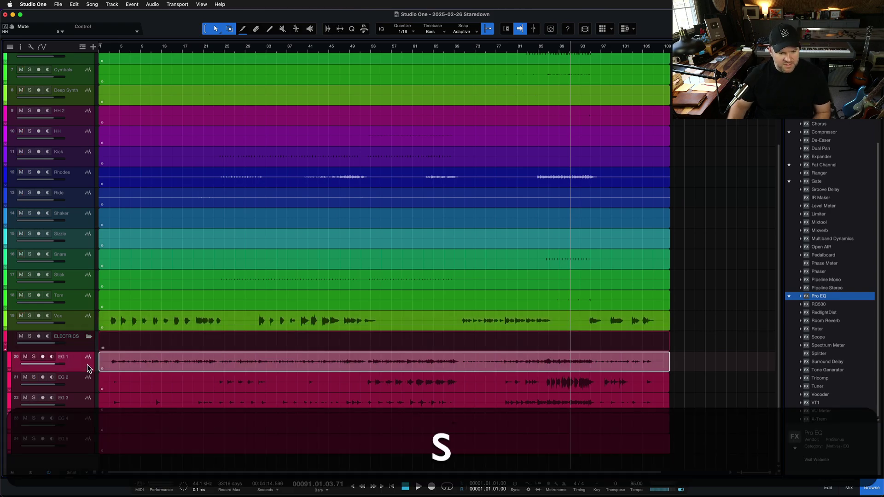
{"action": "key", "text": "s"}
{"action": "key", "text": "Down"}
{"action": "key", "text": "Down"}
{"action": "key", "text": "Down"}
{"action": "key", "text": "Up"}
{"action": "key", "text": "Up"}
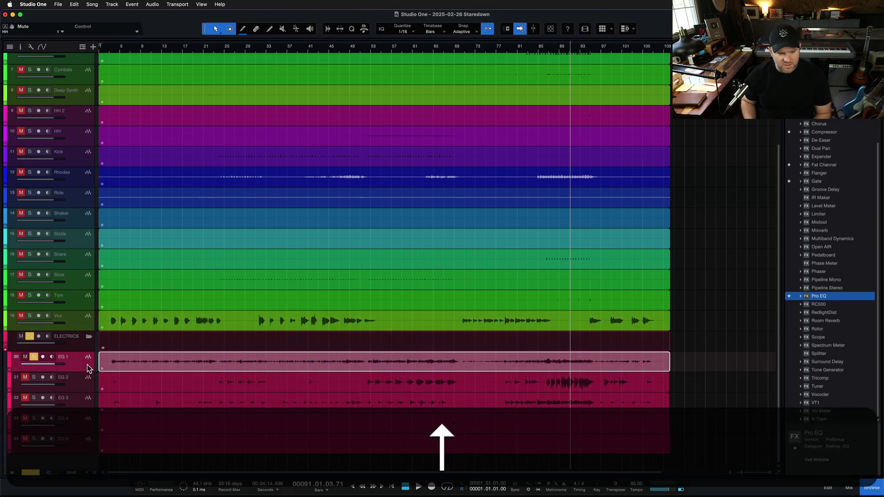
{"action": "key", "text": "s"}
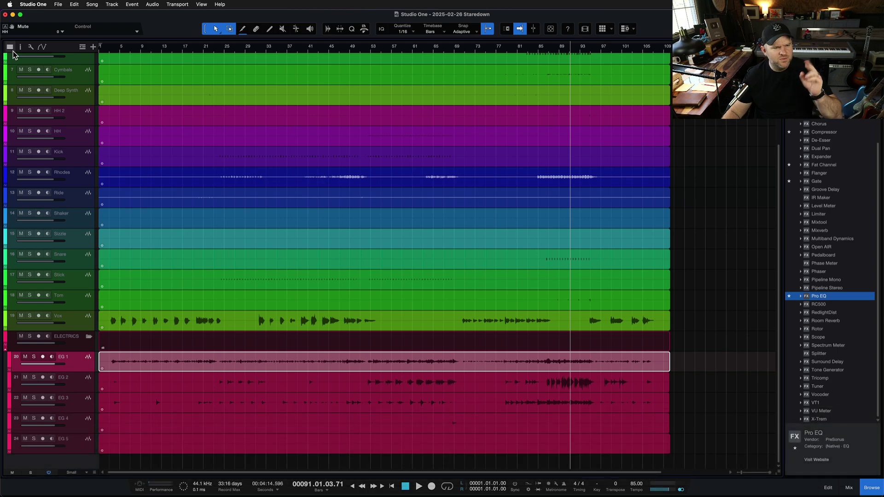
Review the Solo follows Selection option in the arrangement options and return to the EG 1 track
{"action": "left_click", "coordinate": [32, 47]}
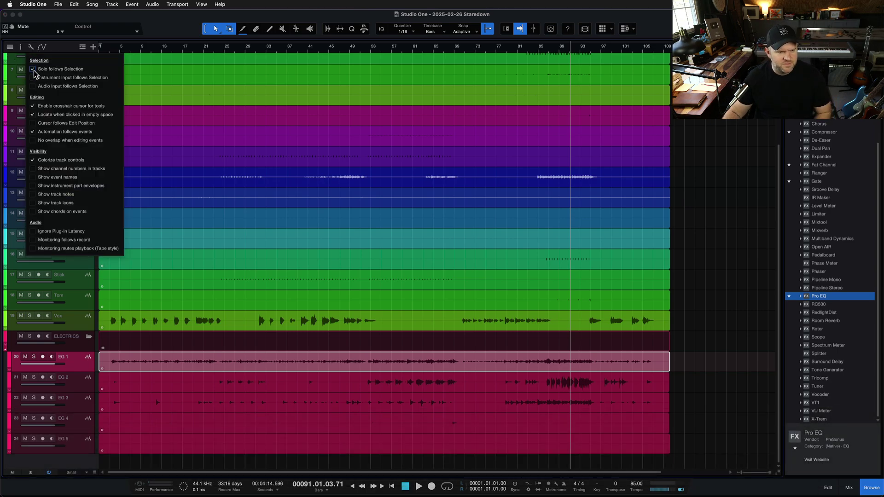
{"action": "left_click", "coordinate": [92, 367]}
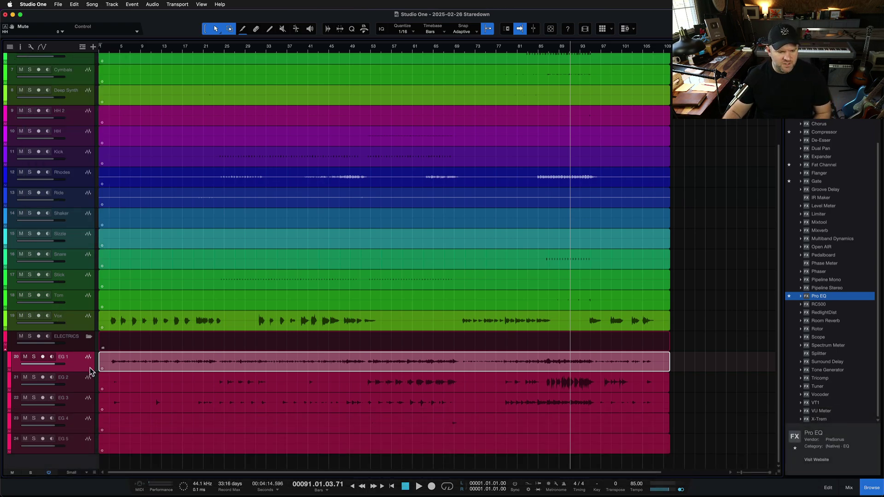
Solo the EG 1, EG 2 and EG 3 tracks one after another in the arrangement
{"action": "key", "text": "s"}
{"action": "key", "text": "Down"}
{"action": "key", "text": "s"}
{"action": "key", "text": "Down"}
{"action": "key", "text": "s"}
{"action": "key", "text": "Up"}
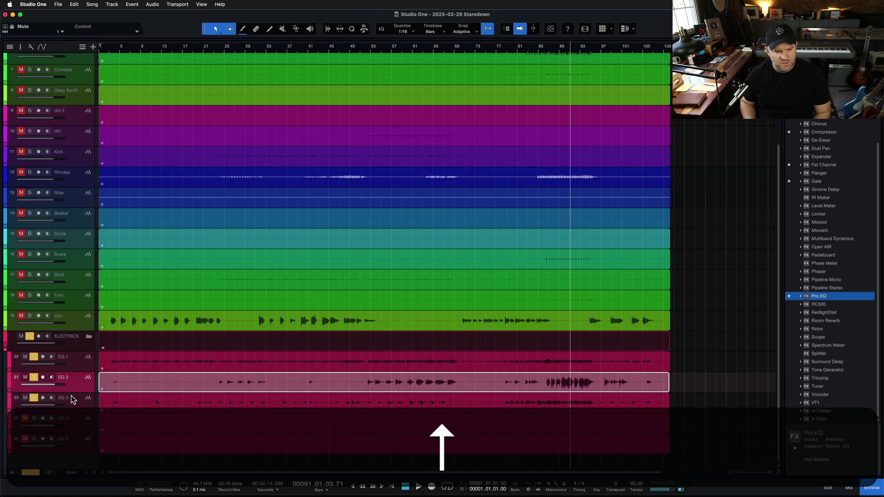
Add the Stick, Shaker, Ride and HH 2 tracks to the solo while moving up the track list
{"action": "key", "text": "Up"}
{"action": "key", "text": "Up"}
{"action": "key", "text": "Up"}
{"action": "key", "text": "s"}
{"action": "key", "text": "Up"}
{"action": "key", "text": "Up"}
{"action": "key", "text": "Up"}
{"action": "key", "text": "s"}
{"action": "key", "text": "Up"}
{"action": "key", "text": "s"}
{"action": "key", "text": "Up"}
{"action": "key", "text": "Up"}
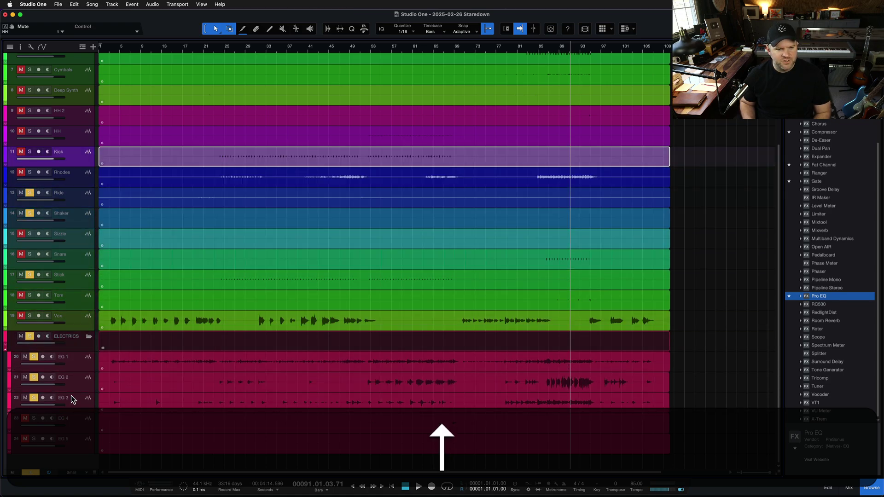
{"action": "key", "text": "Up"}
{"action": "key", "text": "Up"}
{"action": "key", "text": "s"}
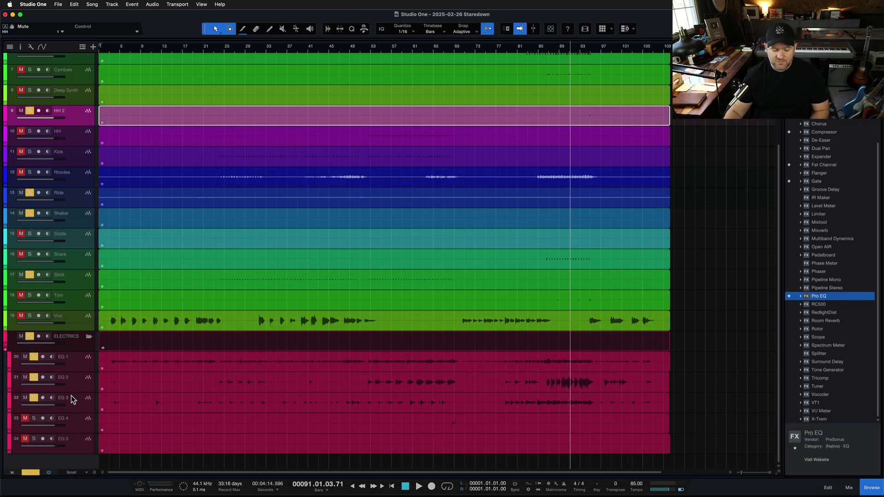
Open the mixer and add the Room Reverb preset Flat Plate as a send effect on the ELECTRICS bus
{"action": "key", "text": "F3"}
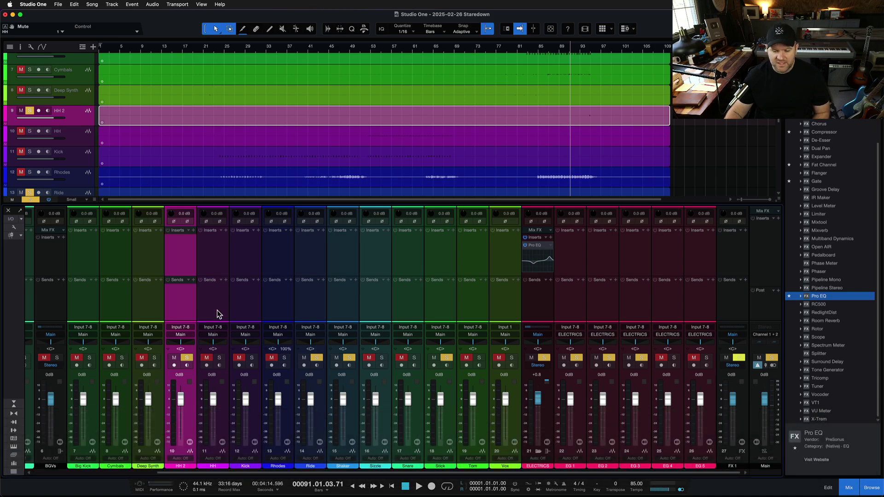
{"action": "scroll", "coordinate": [282, 314], "scroll_direction": "left", "scroll_amount": 2}
{"action": "scroll", "coordinate": [283, 314], "scroll_direction": "right", "scroll_amount": 2}
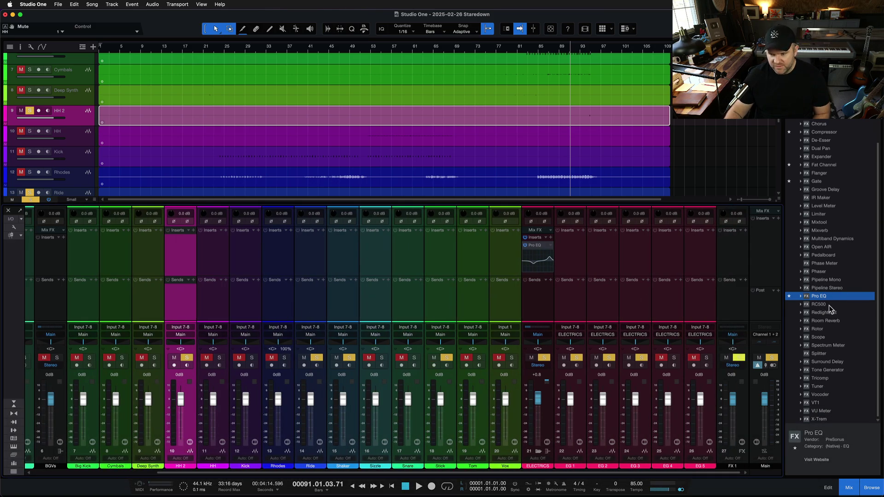
{"action": "left_click", "coordinate": [530, 303]}
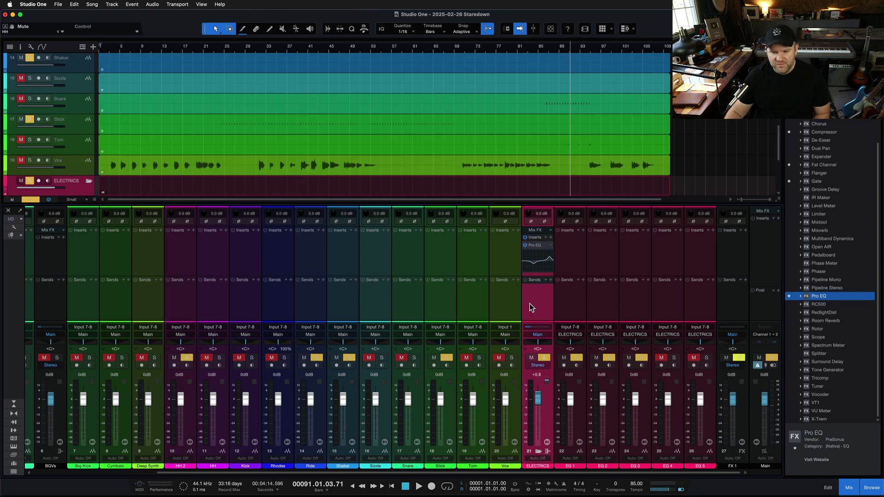
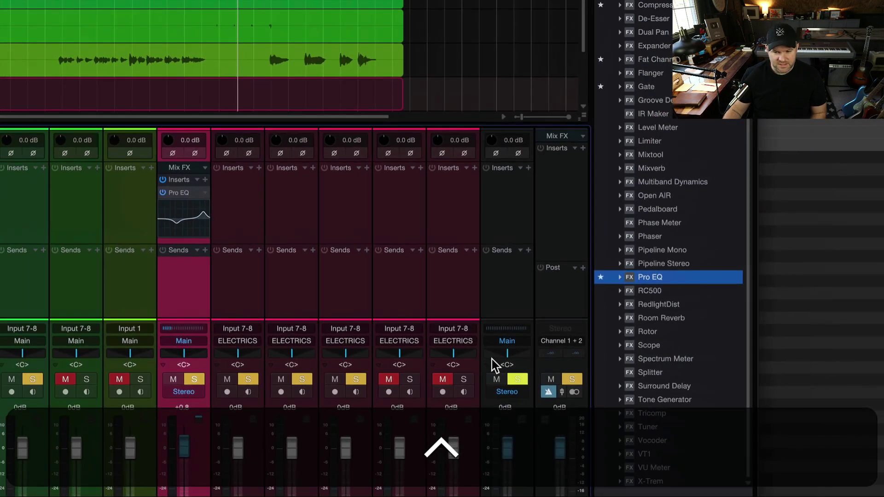
{"action": "double_click", "coordinate": [659, 318]}
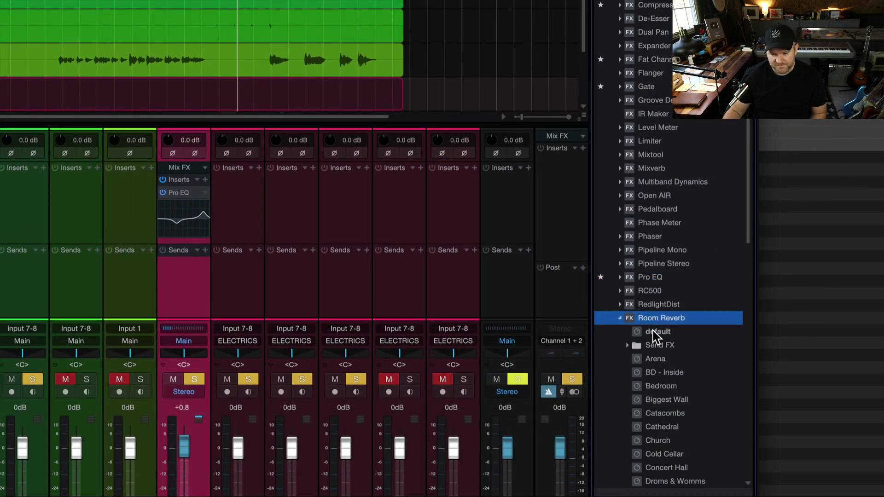
{"action": "scroll", "coordinate": [656, 338], "scroll_direction": "down", "scroll_amount": 4}
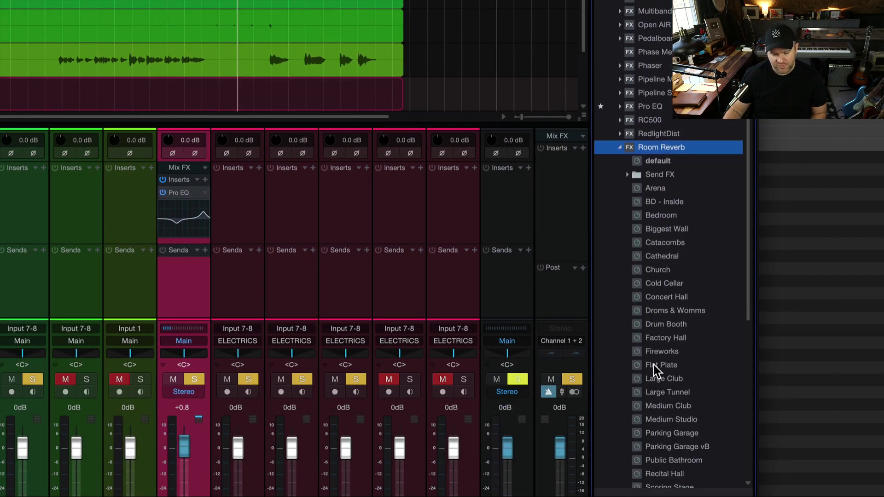
{"action": "left_click_drag", "start_coordinate": [654, 368], "coordinate": [179, 276]}
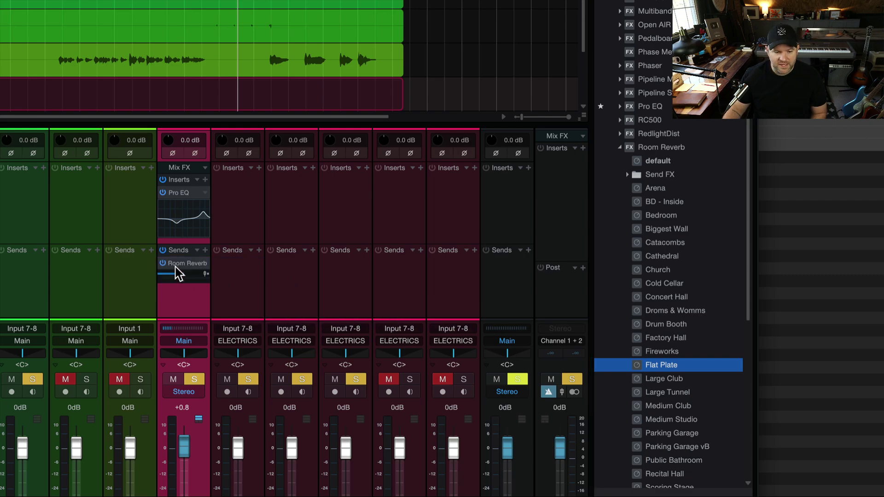
Insert a Pro EQ after the reverb on the Room Reverb effects channel
{"action": "left_click", "coordinate": [519, 276]}
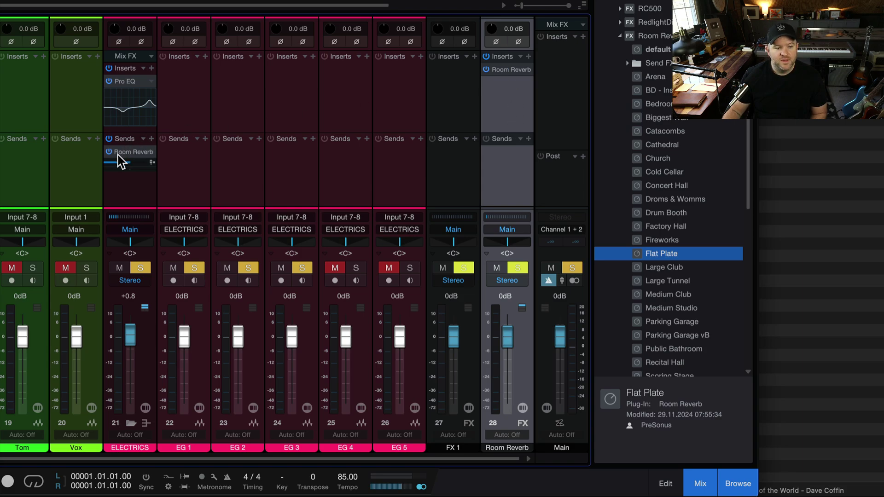
{"action": "left_click", "coordinate": [131, 197]}
{"action": "left_click", "coordinate": [516, 97]}
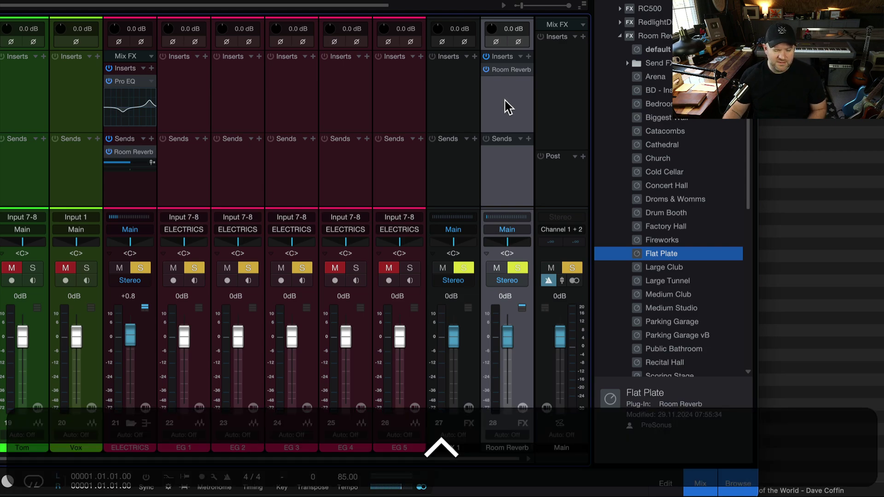
{"action": "key", "text": "ctrl+i"}
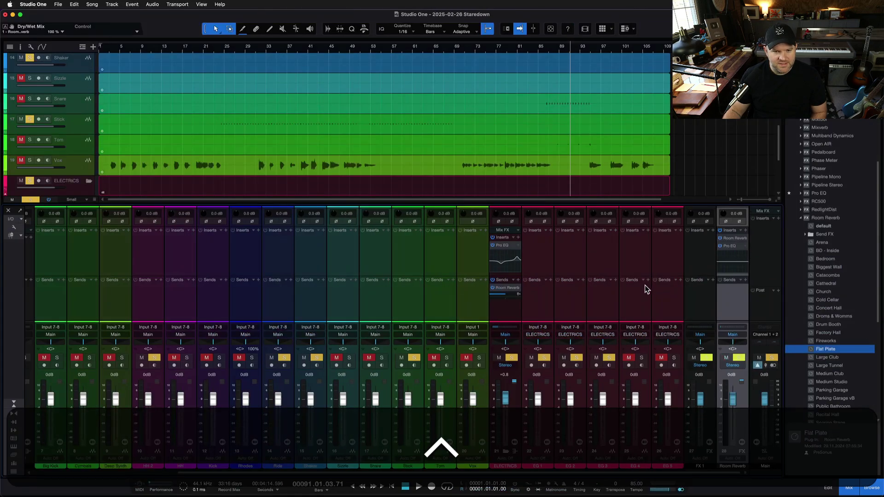
Turn on the low cut in the Room Reverb channel's Pro EQ, set its frequency to 400 Hz and close the plug-in
{"action": "double_click", "coordinate": [734, 248]}
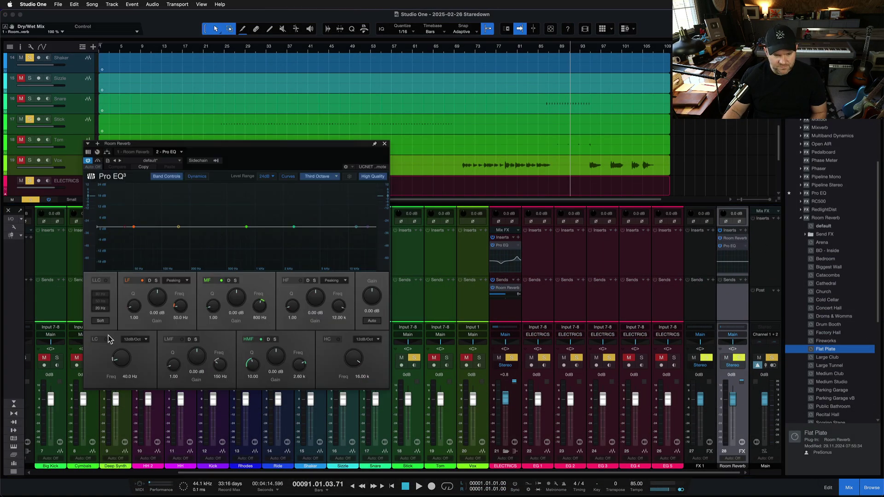
{"action": "left_click", "coordinate": [106, 339]}
{"action": "left_click_drag", "start_coordinate": [118, 356], "coordinate": [118, 334]}
{"action": "left_click", "coordinate": [132, 378]}
{"action": "type", "text": "400"}
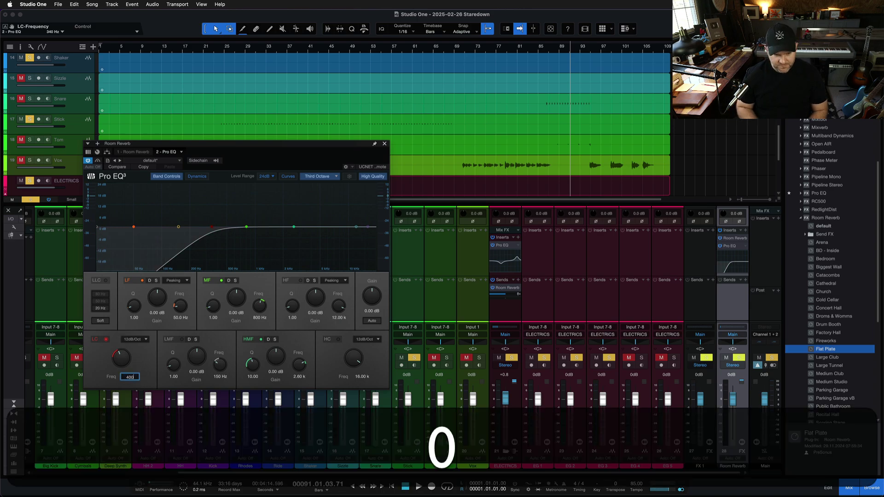
{"action": "key", "text": "Return"}
{"action": "left_click", "coordinate": [384, 144]}
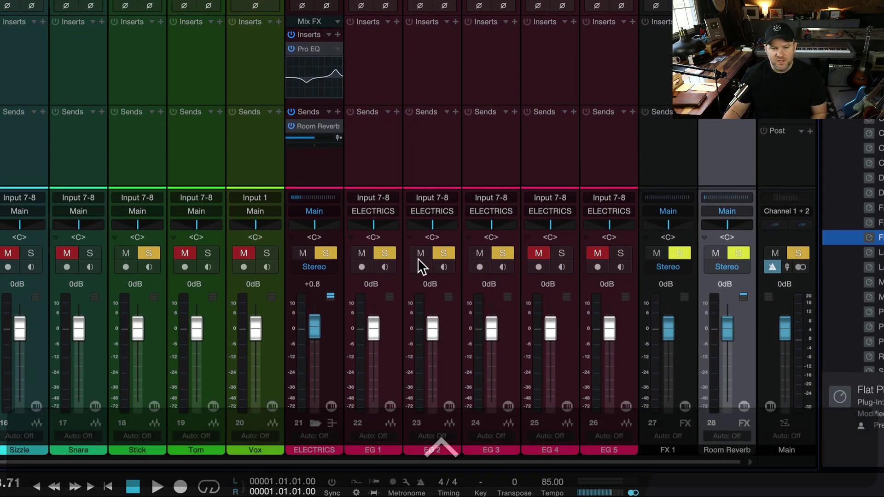
Raise the ELECTRICS bus's send level to Room Reverb and try the send's pre-fader and bypass switches
{"action": "mouse_move", "coordinate": [314, 137]}
{"action": "left_mouse_down"}
{"action": "mouse_move", "coordinate": [300, 136]}
{"action": "mouse_move", "coordinate": [326, 142]}
{"action": "left_mouse_up"}
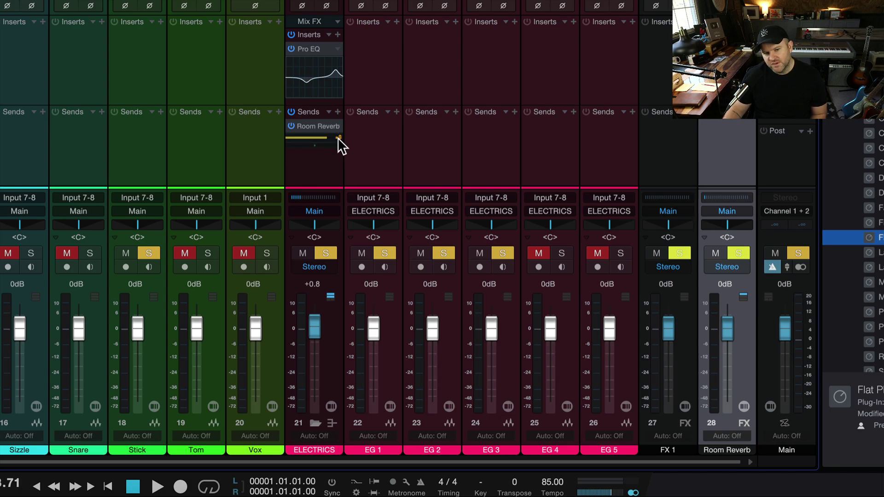
{"action": "left_click_drag", "start_coordinate": [338, 137], "coordinate": [317, 137]}
{"action": "left_click", "coordinate": [293, 126]}
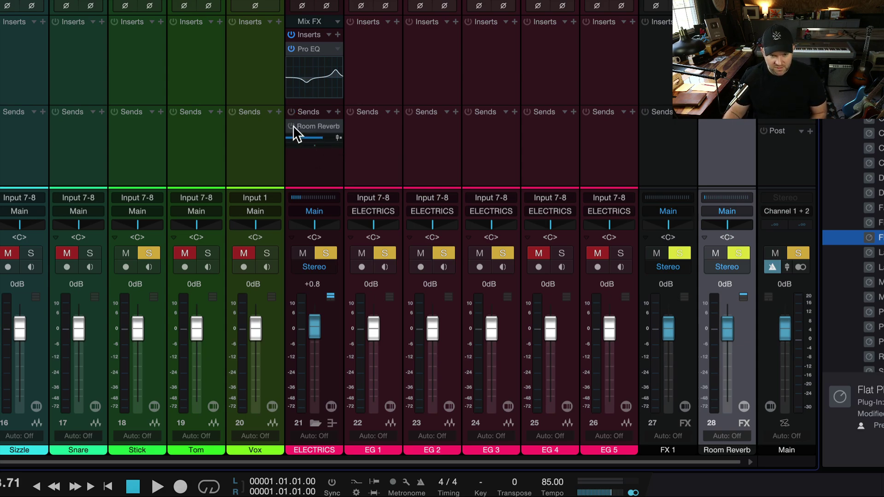
Clear all solos in the song and select the EG 1 and EG 2 channels in turn
{"action": "key", "text": "super"}
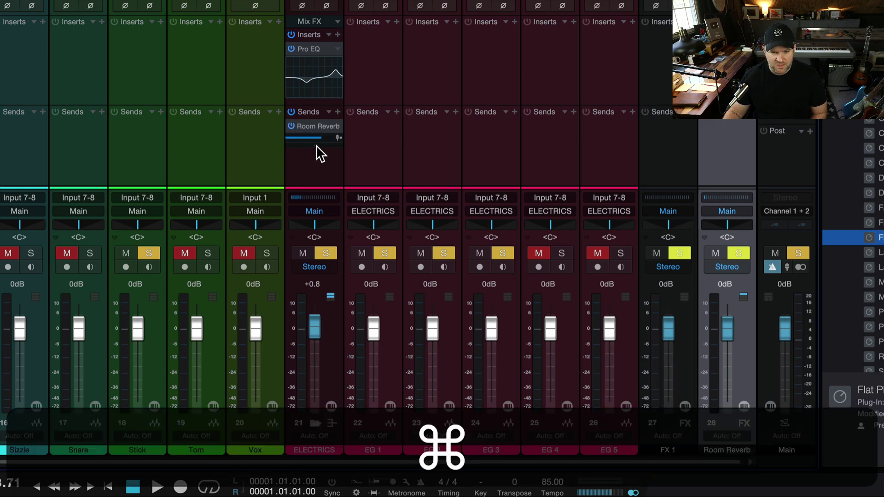
{"action": "key", "text": "shift+super+s"}
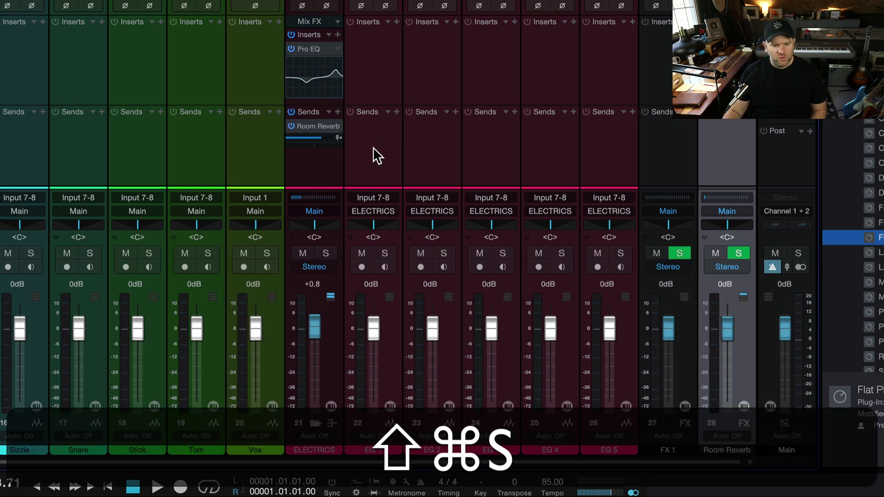
{"action": "left_click", "coordinate": [374, 148]}
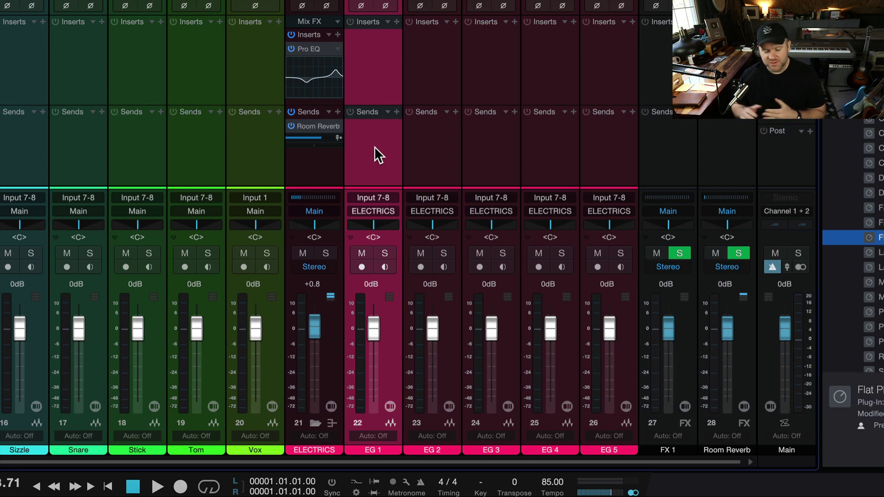
{"action": "left_click", "coordinate": [435, 175]}
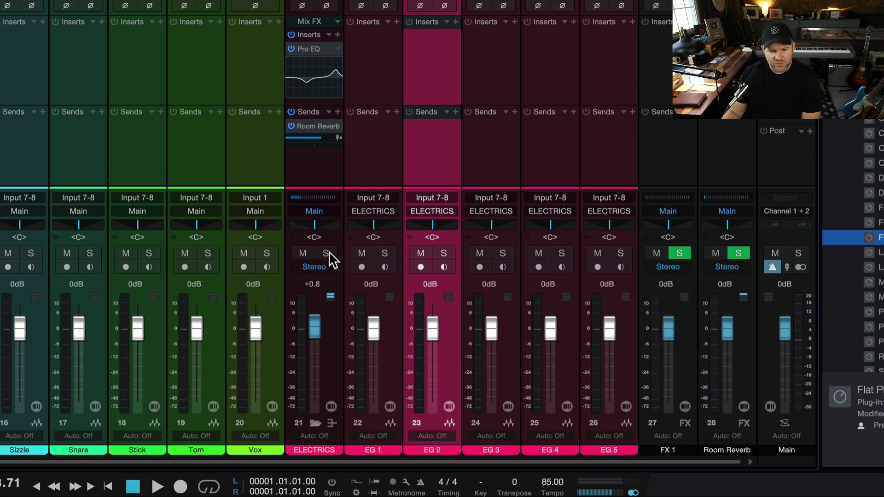
Select the EG 1 to EG 5 channels together, and solo and unsolo them as a group twice
{"action": "left_click", "coordinate": [594, 166]}
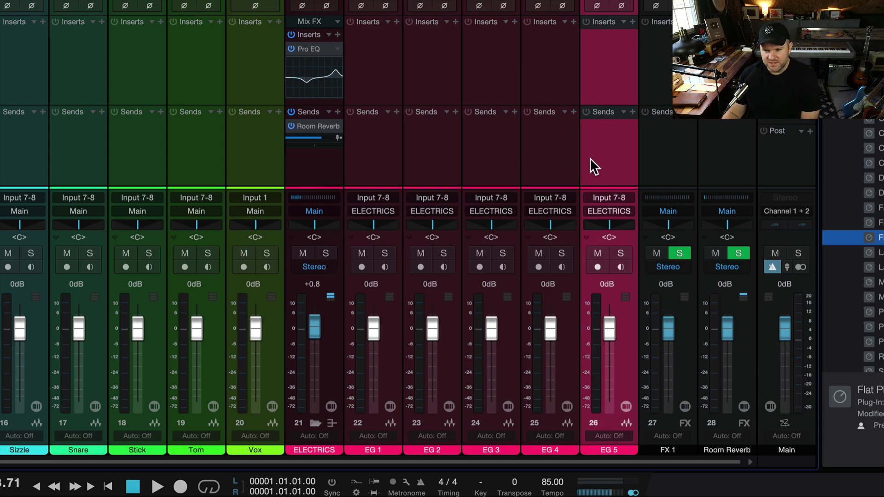
{"action": "left_click", "coordinate": [375, 161], "text": "shift"}
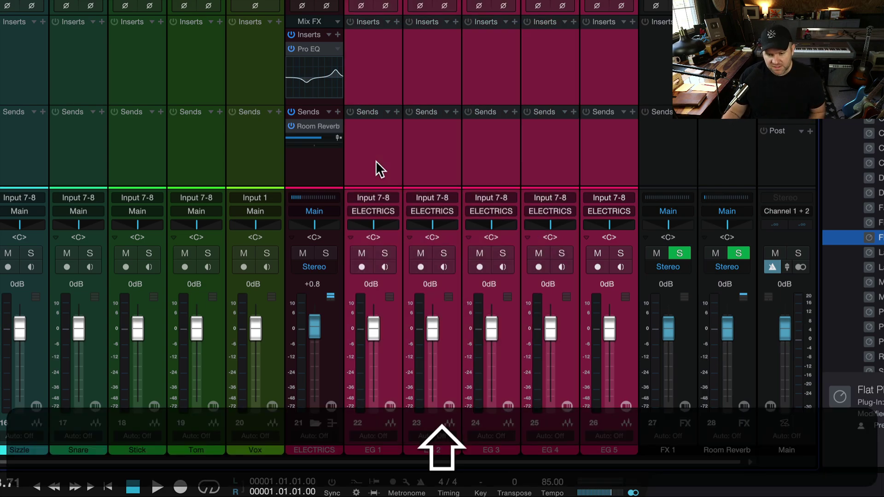
{"action": "left_click", "coordinate": [385, 253]}
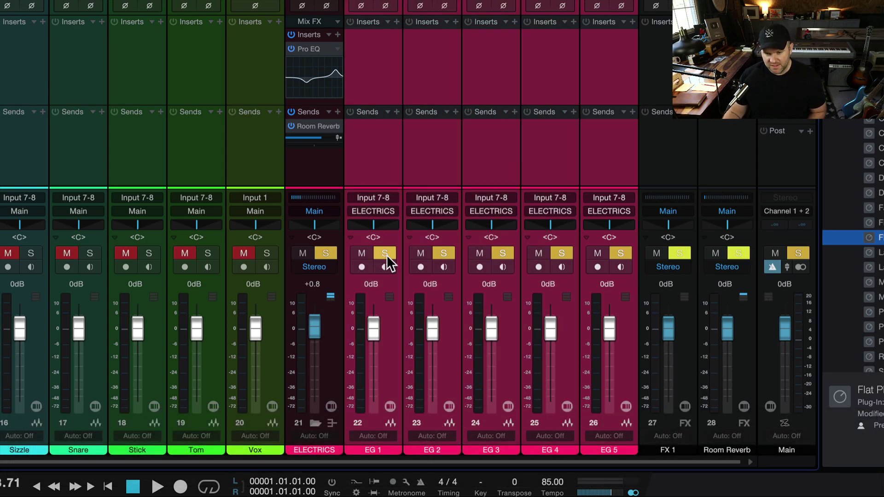
{"action": "left_click", "coordinate": [385, 254]}
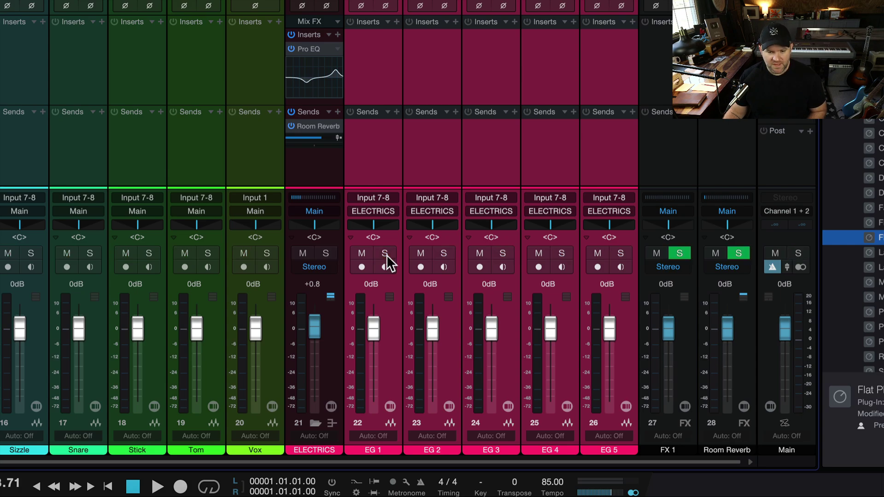
{"action": "left_click", "coordinate": [385, 254]}
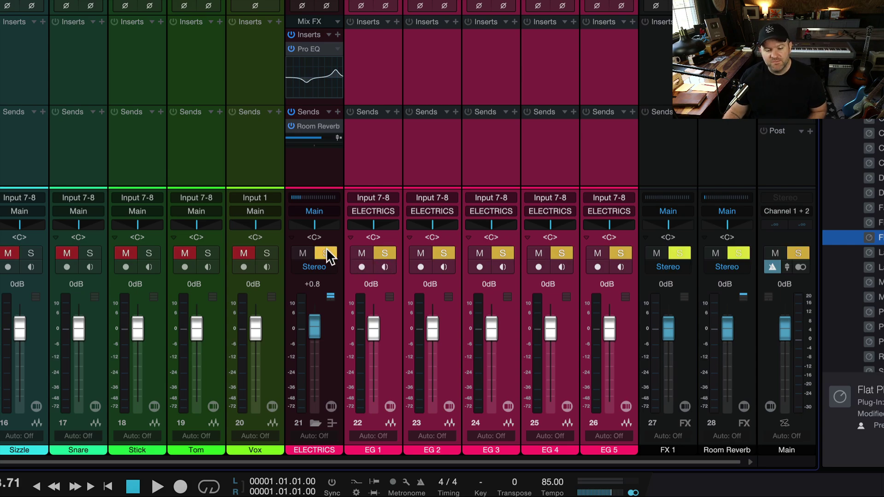
{"action": "left_click", "coordinate": [382, 254]}
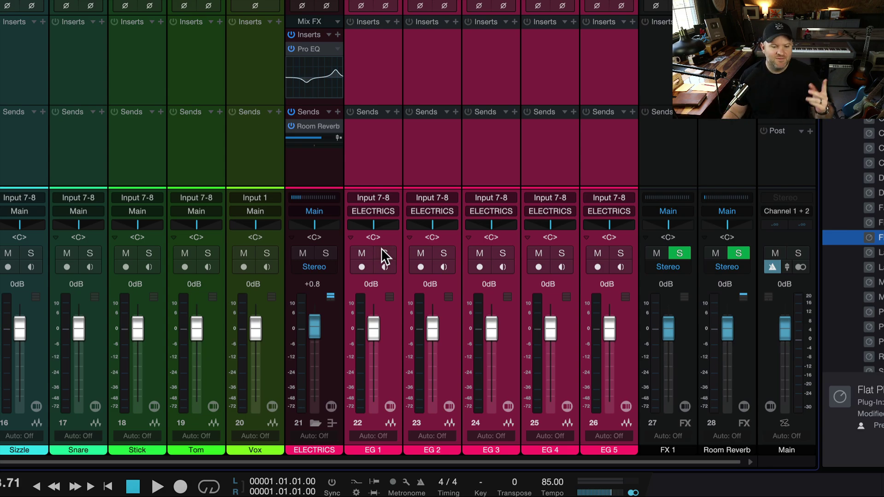
Select only the ELECTRICS bus channel and switch its solo on and off twice
{"action": "left_click", "coordinate": [322, 176]}
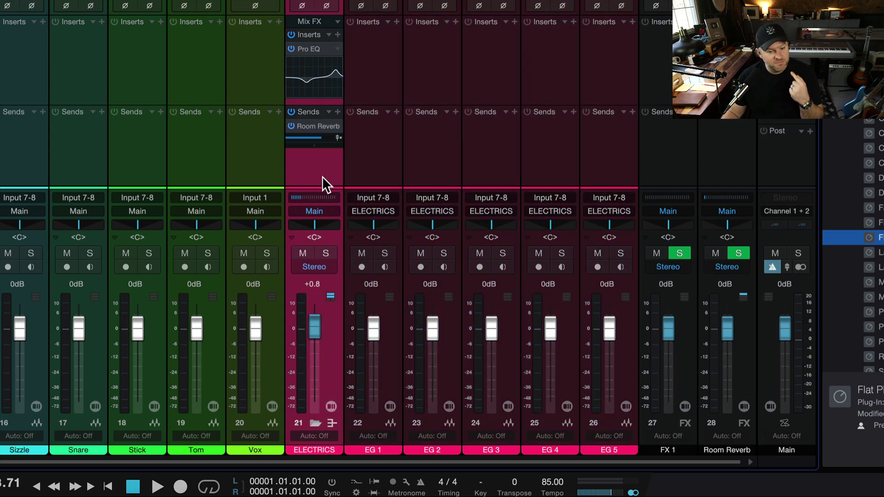
{"action": "left_click", "coordinate": [328, 254]}
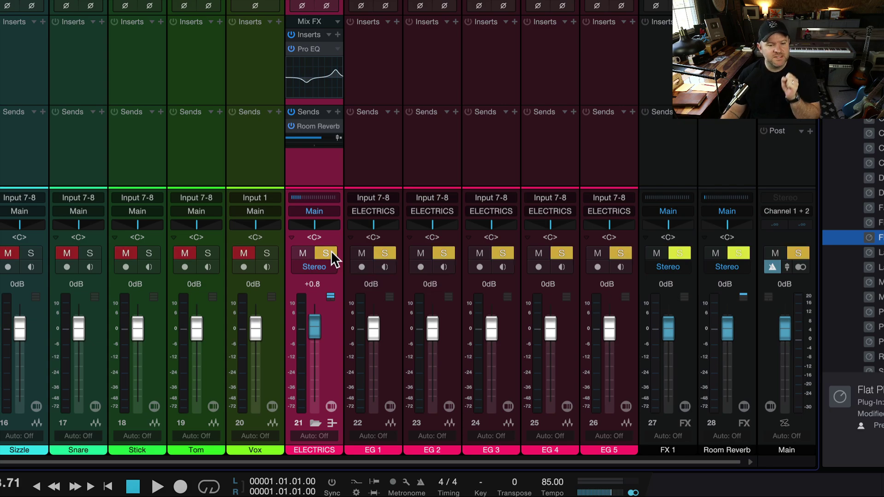
{"action": "left_click", "coordinate": [330, 254]}
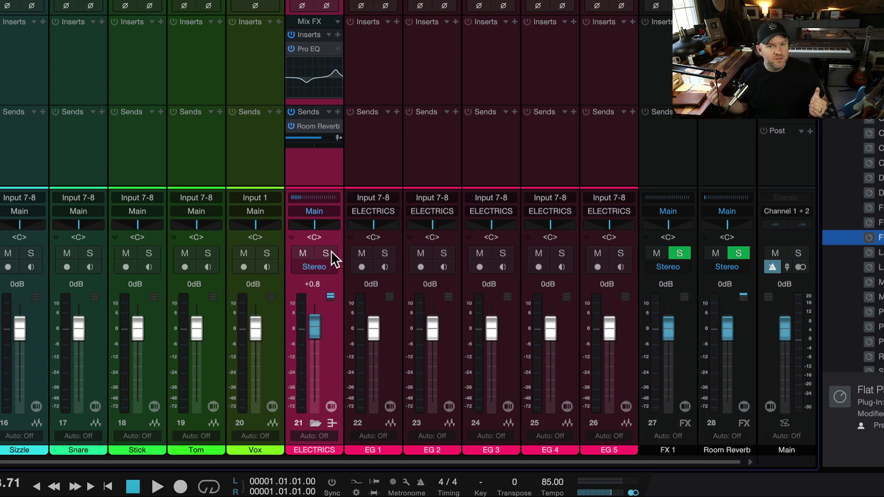
{"action": "key", "text": "s"}
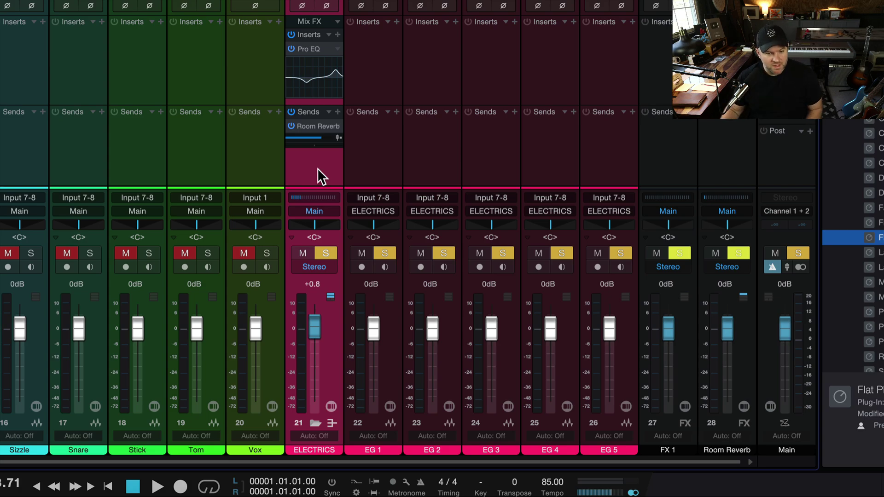
{"action": "key", "text": "s"}
Select the EG 1 channel, solo it alone and turn its solo off
{"action": "left_click", "coordinate": [374, 167]}
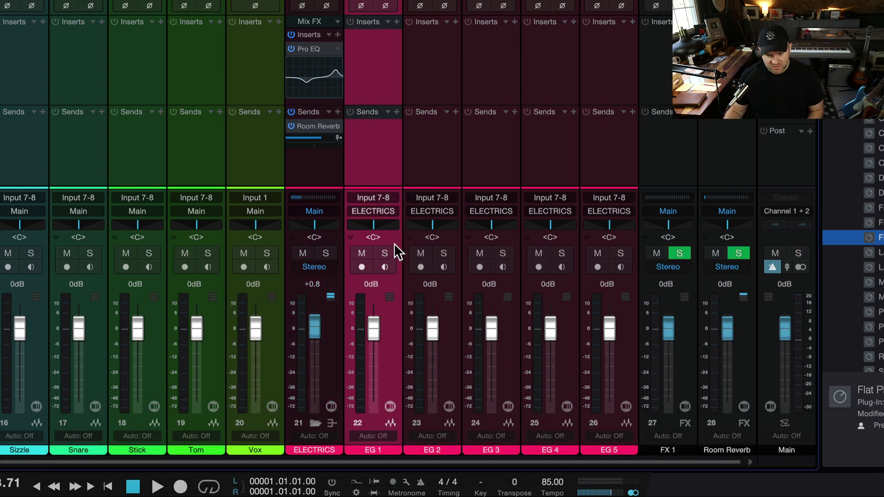
{"action": "key", "text": "s"}
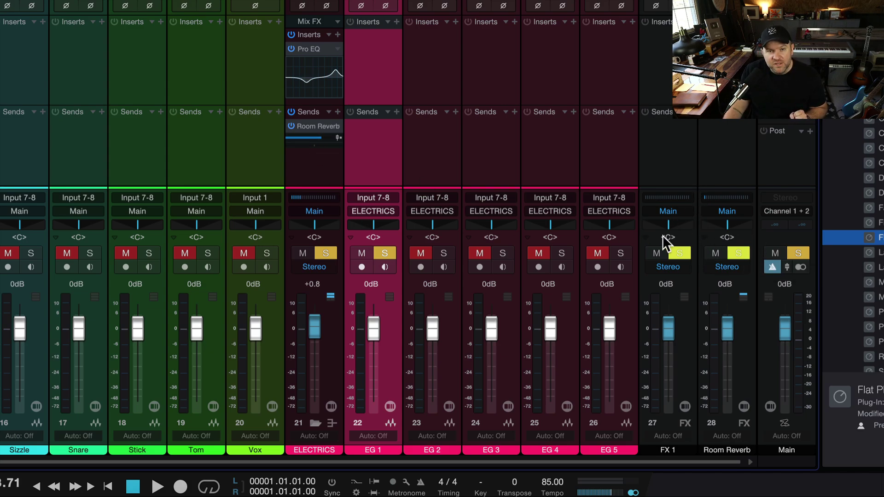
{"action": "key", "text": "s"}
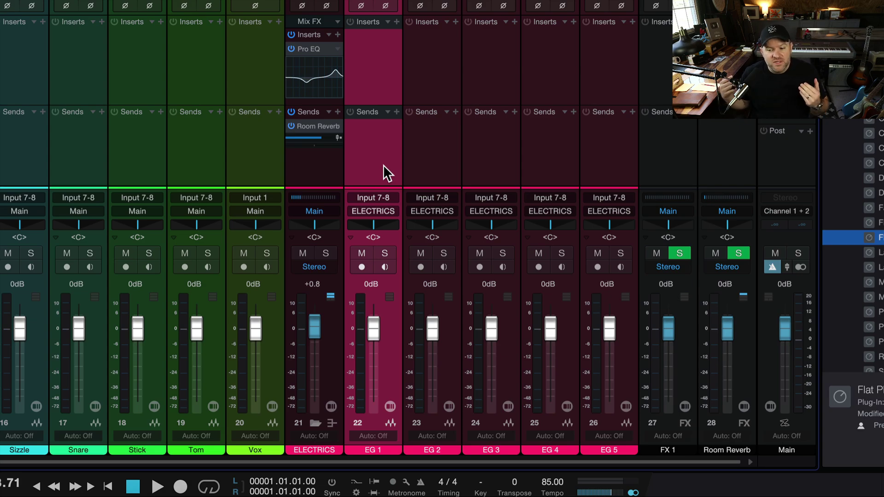
Switch the solo of the ELECTRICS bus on and back off
{"action": "left_click", "coordinate": [331, 252]}
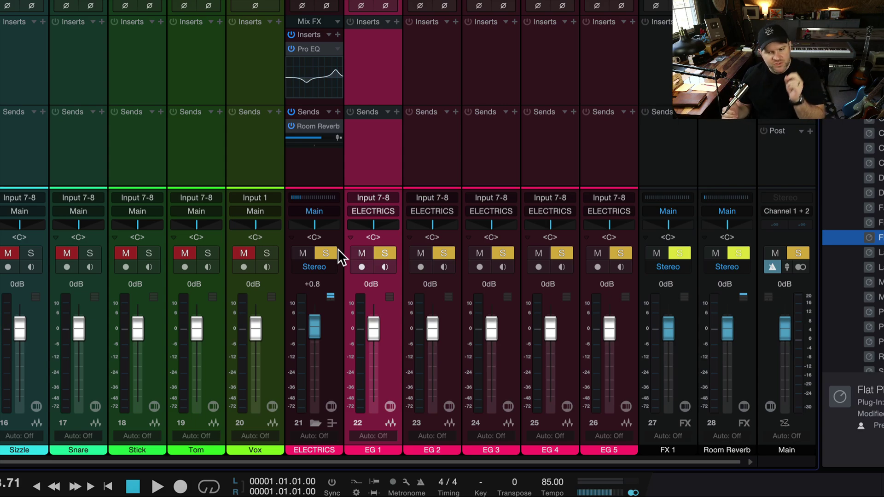
{"action": "left_click", "coordinate": [329, 250]}
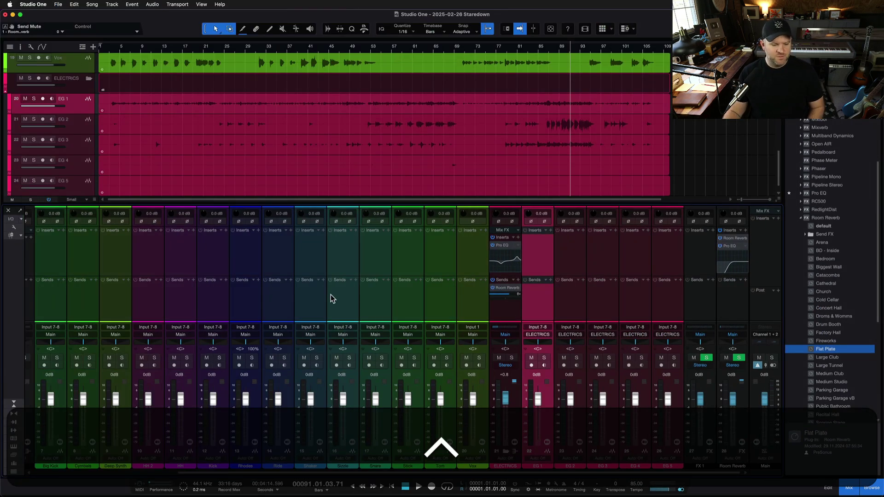
Solo the HH 2, HH, Kick, Rhodes and Ride channels one by one, and clear all solos in the song
{"action": "left_click", "coordinate": [161, 298]}
{"action": "left_click", "coordinate": [154, 358]}
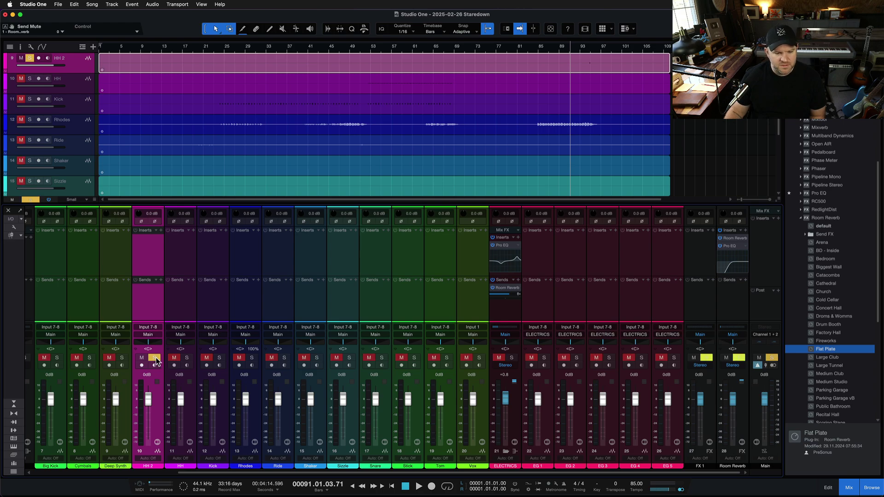
{"action": "left_click", "coordinate": [186, 358]}
{"action": "left_click", "coordinate": [219, 358]}
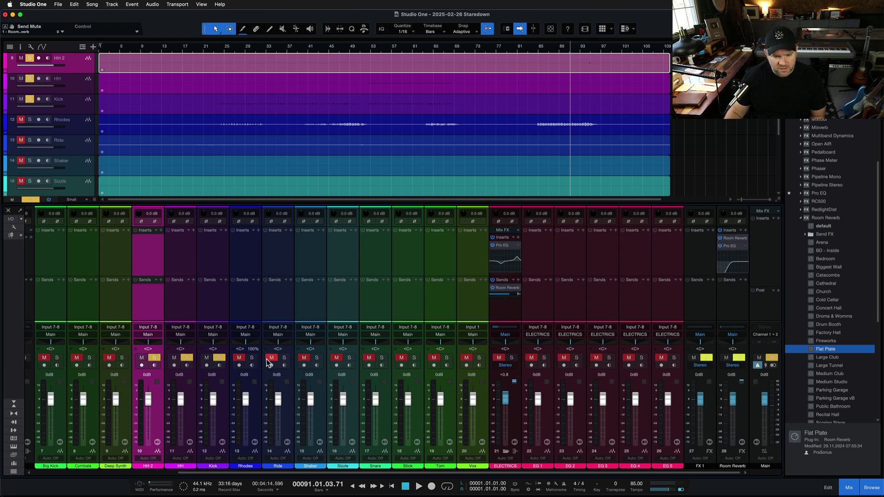
{"action": "left_click", "coordinate": [251, 358]}
{"action": "left_click", "coordinate": [284, 358]}
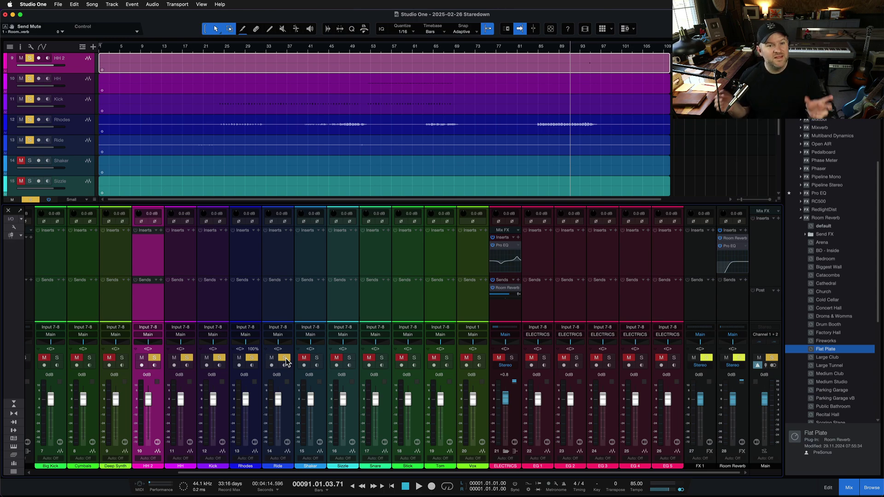
{"action": "key", "text": "super+shift+s"}
Select the Ride, Kick, Deep Synth and Snare channels together, and solo and unsolo them as a group
{"action": "left_click", "coordinate": [276, 308]}
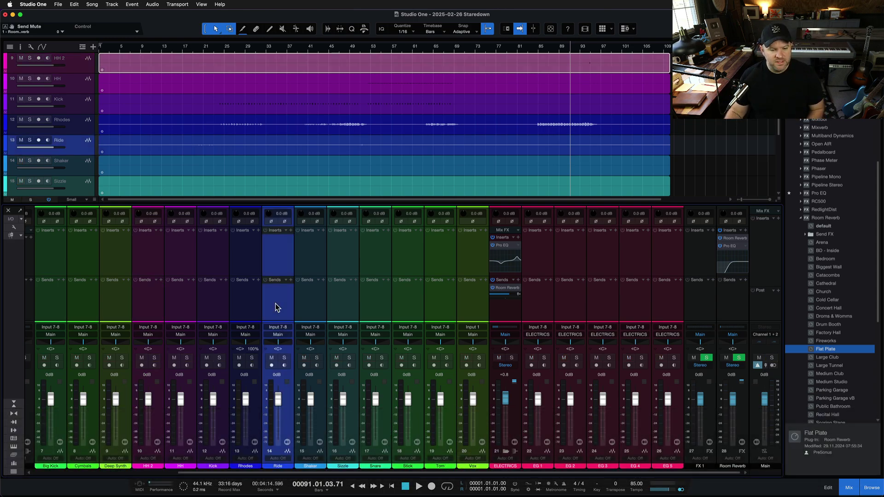
{"action": "left_click", "coordinate": [199, 307], "text": "super"}
{"action": "left_click", "coordinate": [110, 308], "text": "super"}
{"action": "left_click", "coordinate": [362, 313], "text": "super"}
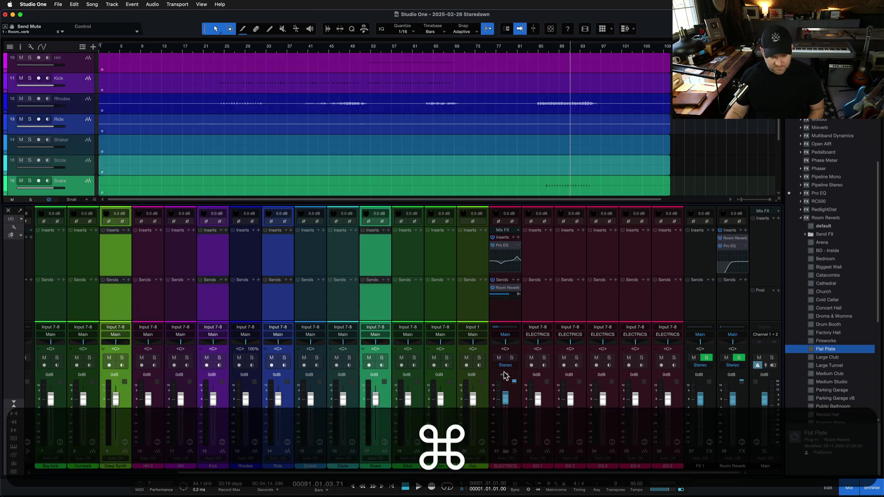
{"action": "key", "text": "s"}
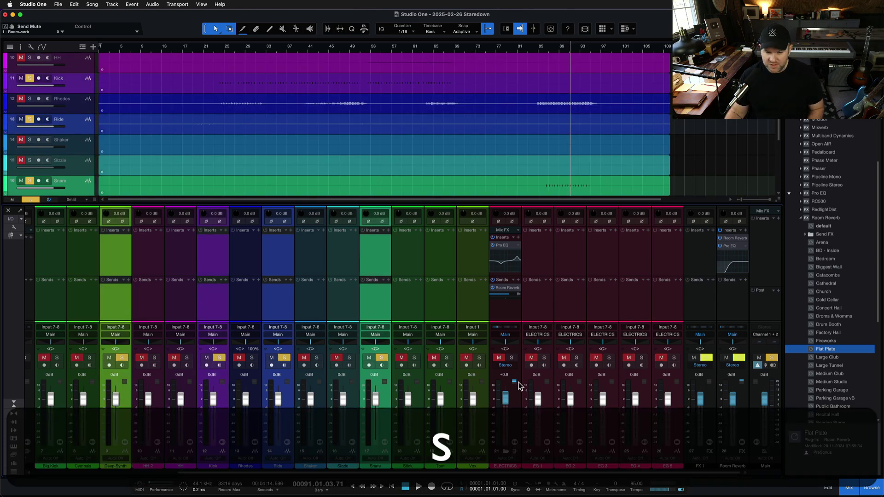
{"action": "key", "text": "s"}
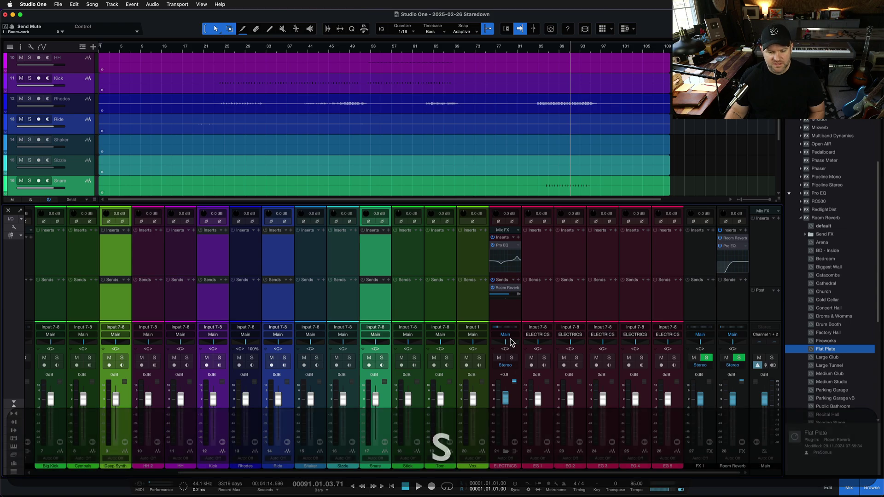
Select only the ELECTRICS bus channel and solo it
{"action": "left_click", "coordinate": [508, 308]}
{"action": "key", "text": "s"}
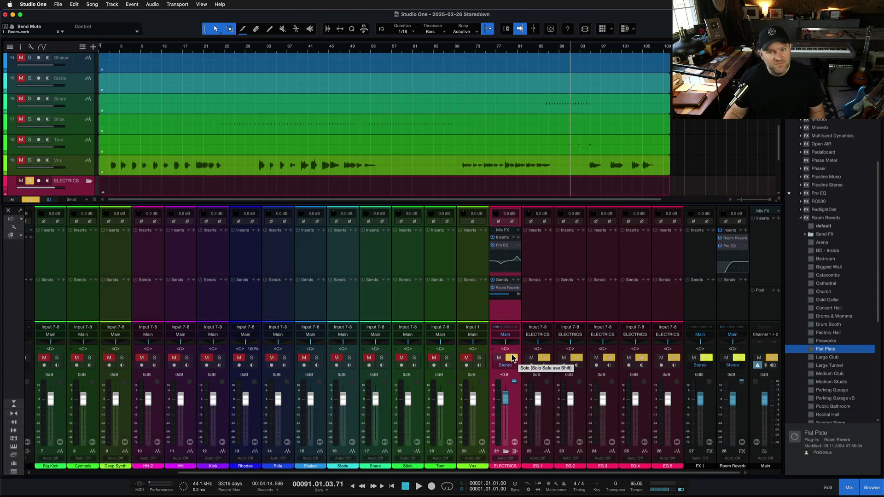
Select the Vox, Stick, Ride, HH and Sizzle channels together and clear all solos in the song
{"action": "left_click", "coordinate": [467, 312]}
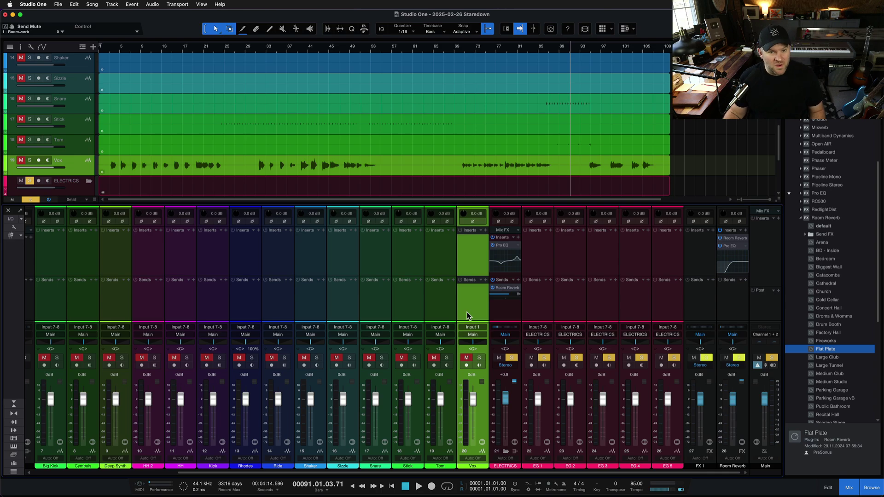
{"action": "left_click", "coordinate": [400, 316], "text": "super"}
{"action": "left_click", "coordinate": [286, 308], "text": "super"}
{"action": "left_click", "coordinate": [190, 308], "text": "super"}
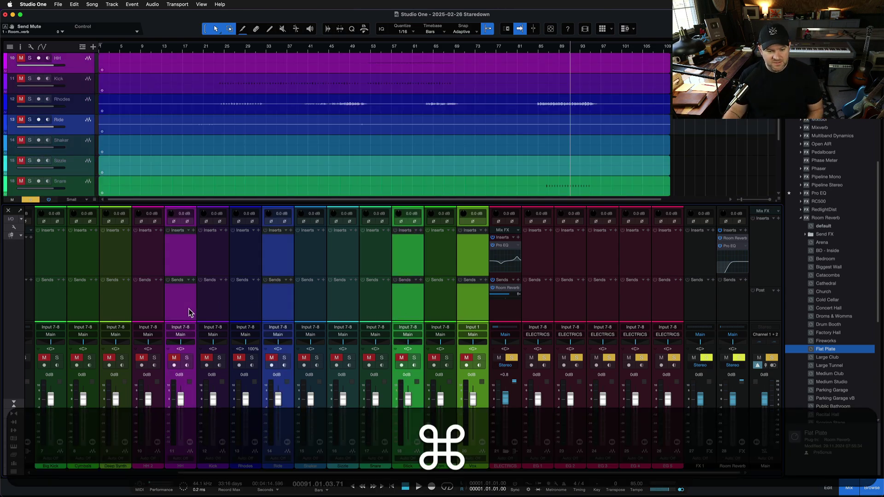
{"action": "left_click", "coordinate": [331, 302], "text": "super"}
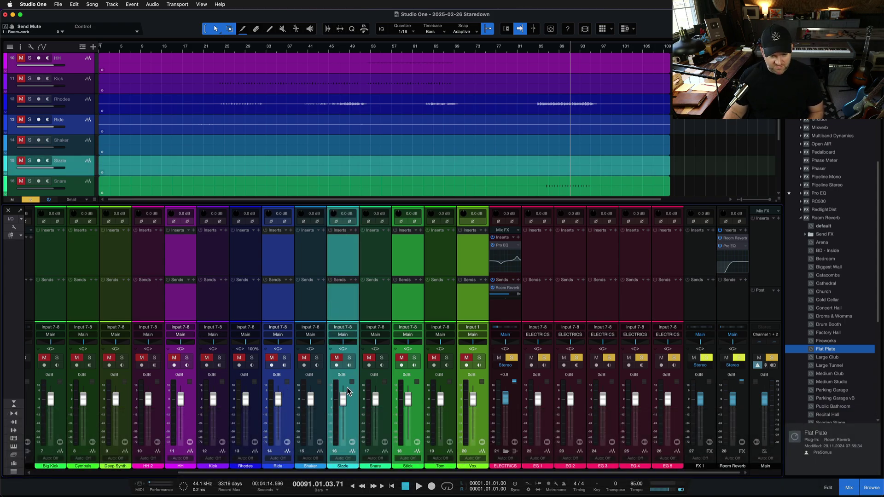
{"action": "key", "text": "shift+super+s"}
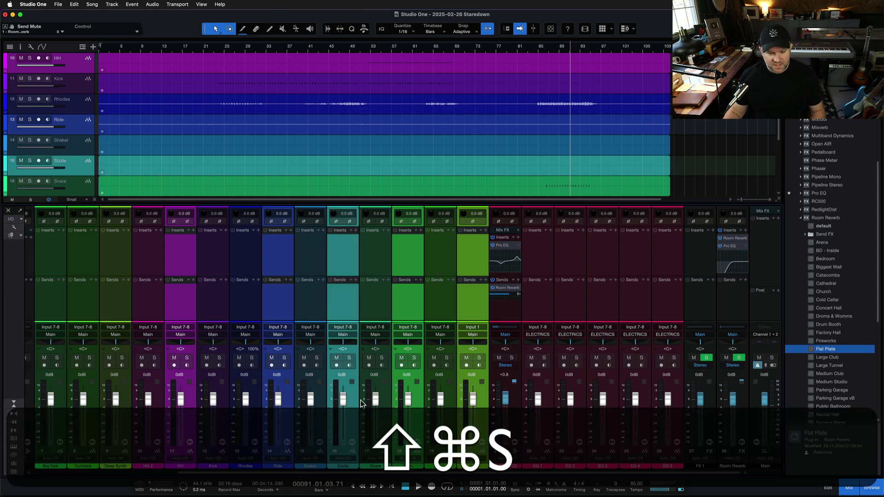
Lower the volume of the selected Vox, Stick, Ride, HH and Sizzle channels to -20.7 dB and pan them fully left
{"action": "left_click_drag", "start_coordinate": [347, 399], "coordinate": [357, 419]}
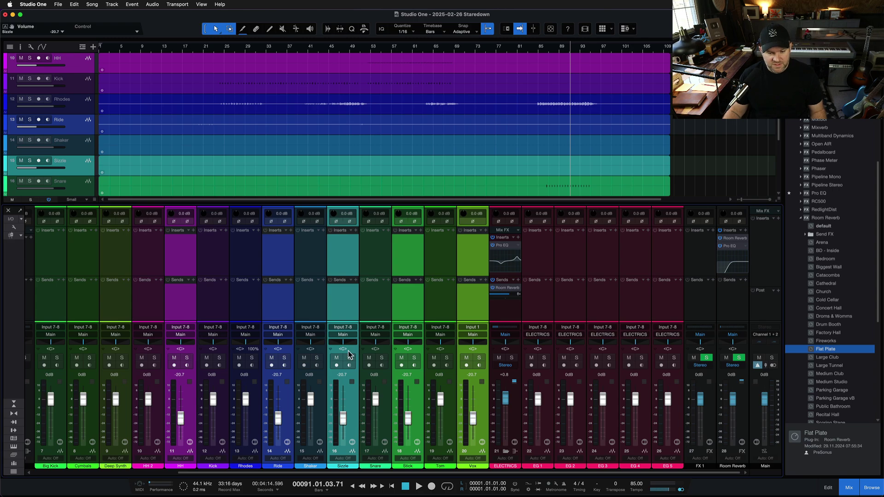
{"action": "left_click_drag", "start_coordinate": [345, 342], "coordinate": [318, 344]}
Select the AG, BGV 1, BGV 3, Big Kick, Deep Synth, HH, Rhodes and Shaker channels together and pan them fully left
{"action": "scroll", "coordinate": [265, 302], "scroll_direction": "left", "scroll_amount": 6}
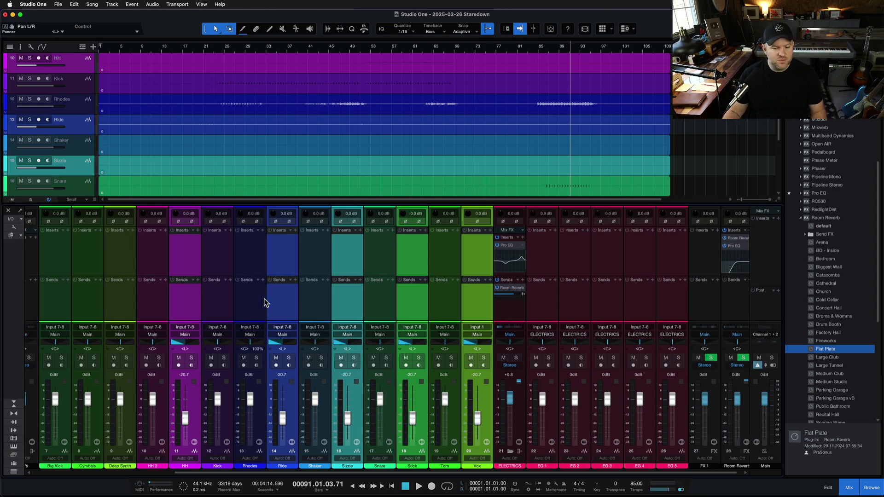
{"action": "left_click", "coordinate": [45, 299]}
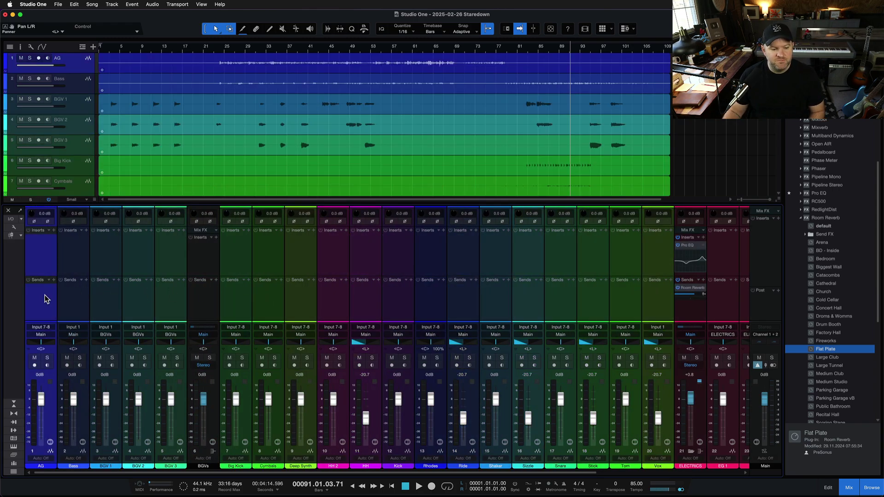
{"action": "left_click", "coordinate": [106, 302], "text": "super"}
{"action": "left_click", "coordinate": [158, 296], "text": "super"}
{"action": "left_click", "coordinate": [235, 297], "text": "super"}
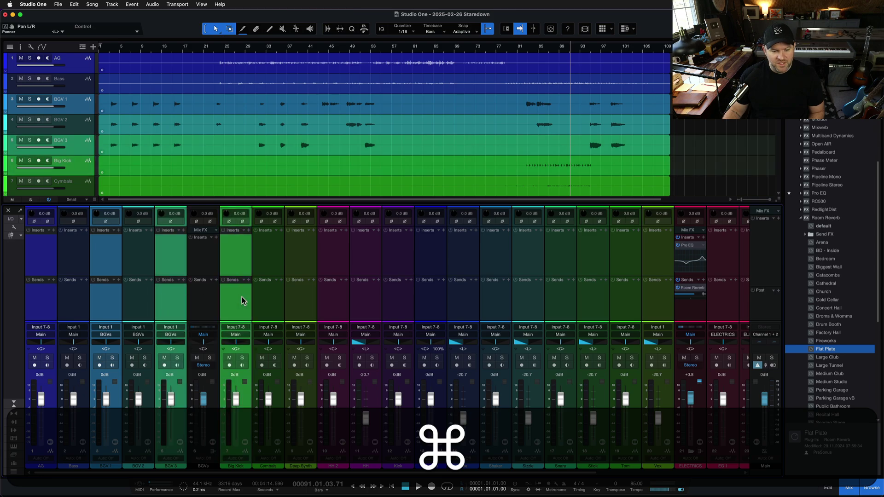
{"action": "left_click", "coordinate": [299, 299], "text": "super"}
{"action": "left_click", "coordinate": [362, 294], "text": "super"}
{"action": "left_click", "coordinate": [444, 295], "text": "super"}
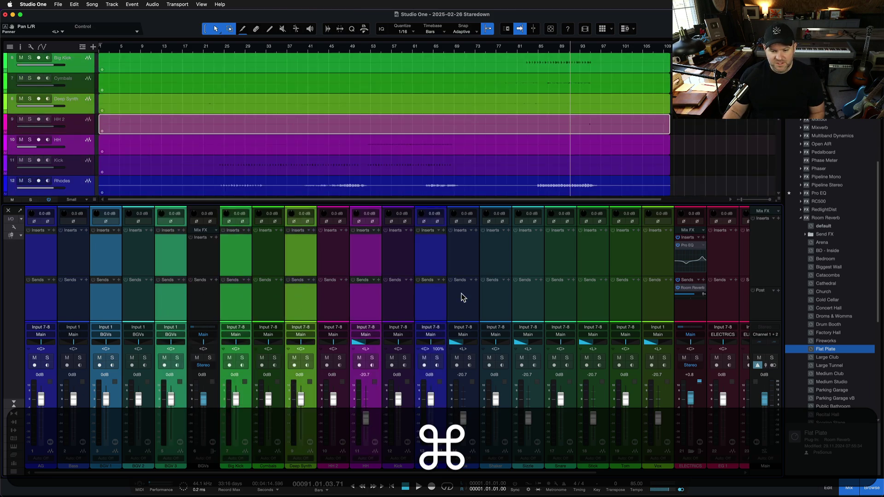
{"action": "left_click", "coordinate": [501, 299], "text": "super"}
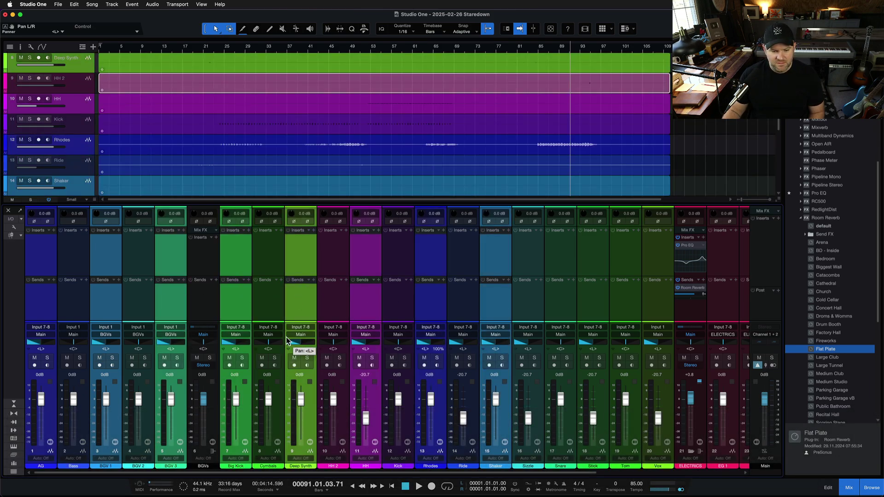
Select the Bass, BGV 2, BGVs, Cymbals, HH 2, Kick, Ride and Sizzle channels together and pan them to the right
{"action": "left_click", "coordinate": [69, 306]}
{"action": "left_click", "coordinate": [138, 307], "text": "super"}
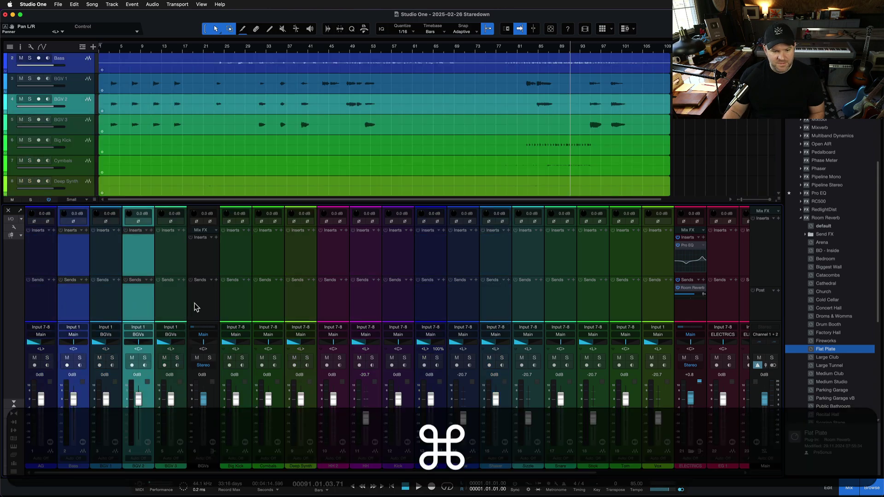
{"action": "left_click", "coordinate": [197, 308], "text": "super"}
{"action": "left_click", "coordinate": [254, 308], "text": "super"}
{"action": "left_click", "coordinate": [328, 304], "text": "super"}
{"action": "left_click", "coordinate": [386, 297], "text": "super"}
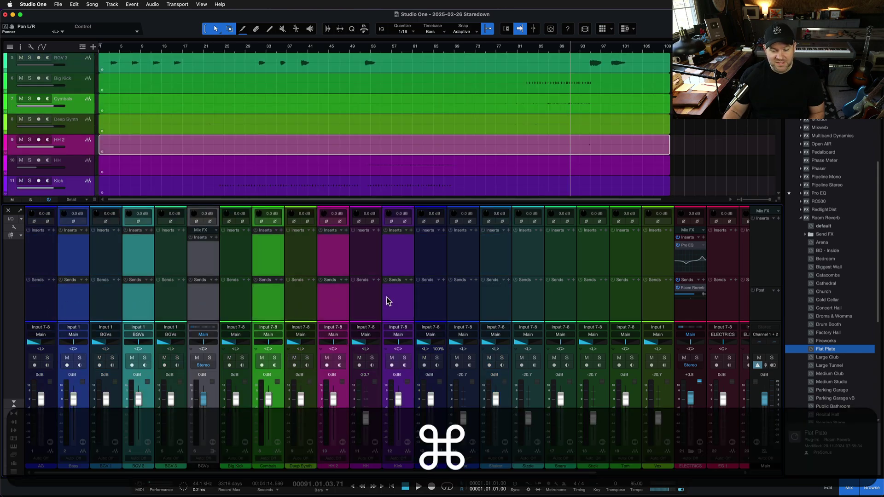
{"action": "left_click", "coordinate": [457, 295], "text": "super"}
{"action": "left_click", "coordinate": [535, 296], "text": "super"}
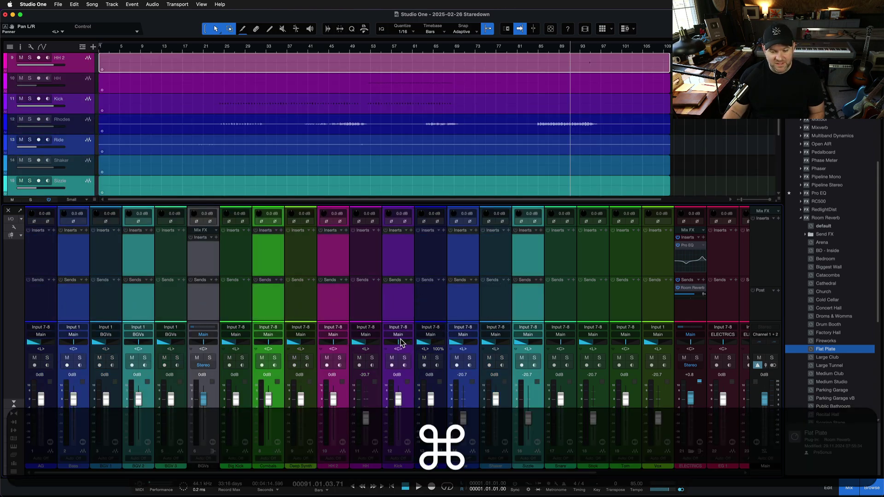
{"action": "left_click_drag", "start_coordinate": [396, 341], "coordinate": [480, 371]}
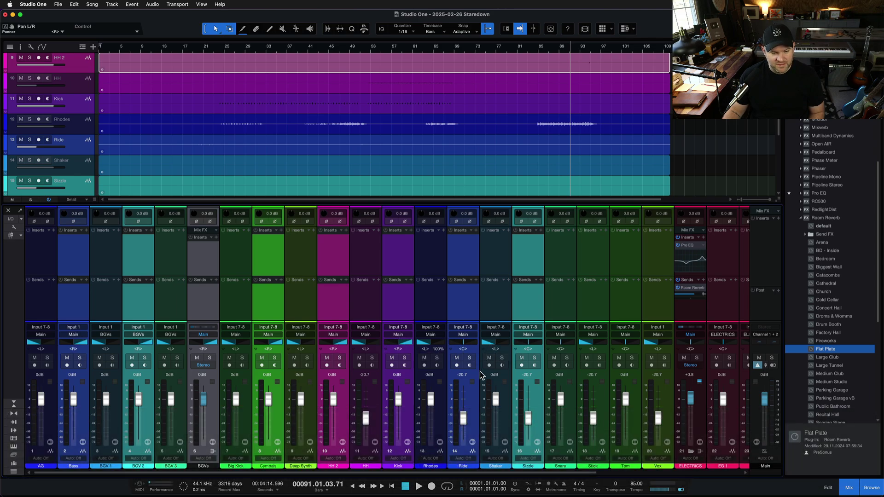
{"action": "left_click", "coordinate": [456, 301]}
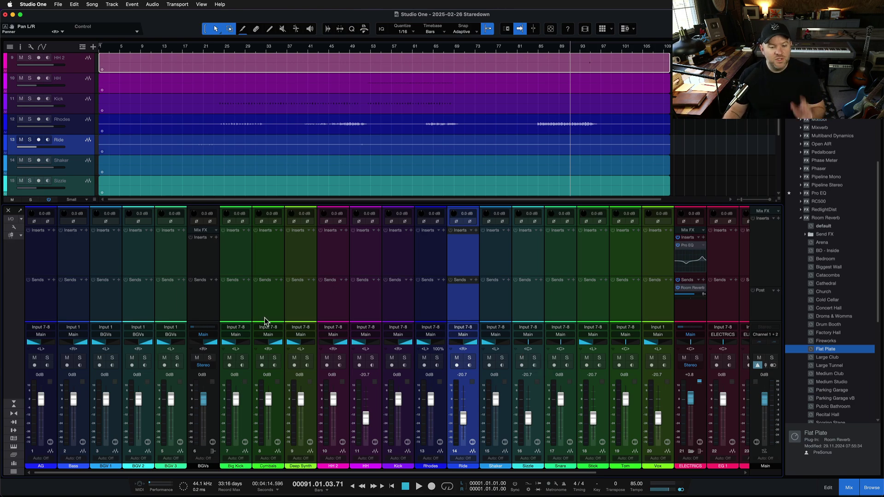
Select the Big Kick and HH channels together and lower their input gain
{"action": "left_click", "coordinate": [239, 296]}
{"action": "left_click", "coordinate": [357, 300], "text": "super"}
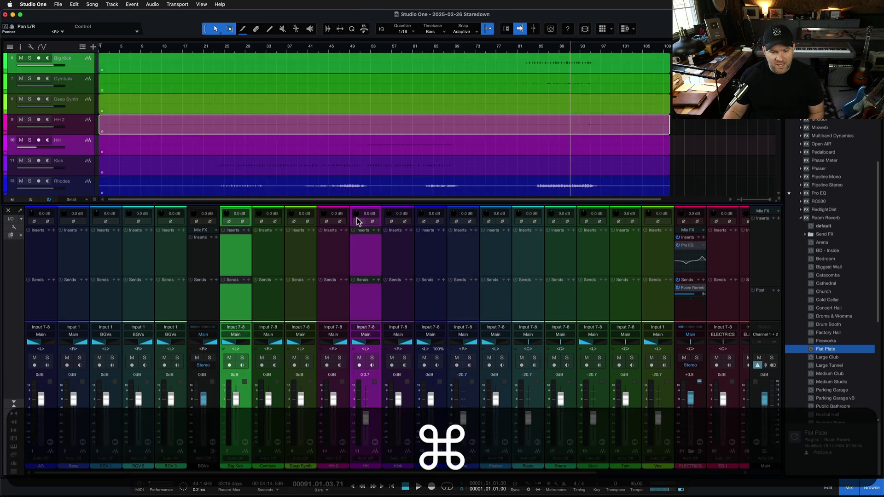
{"action": "left_click_drag", "start_coordinate": [357, 213], "coordinate": [356, 228]}
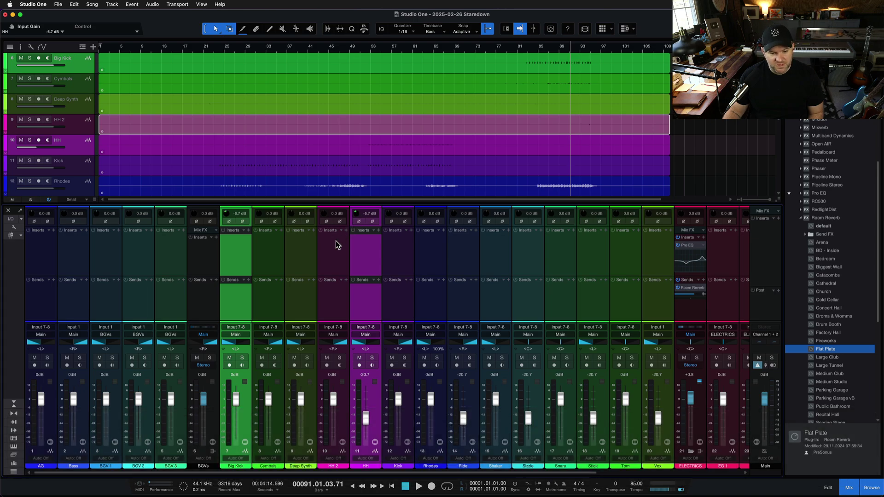
Select the Cymbals through HH 2 channels, and invert and restore their right-side polarity together
{"action": "left_click", "coordinate": [271, 258]}
{"action": "left_click", "coordinate": [346, 256], "text": "shift"}
{"action": "left_click", "coordinate": [345, 220]}
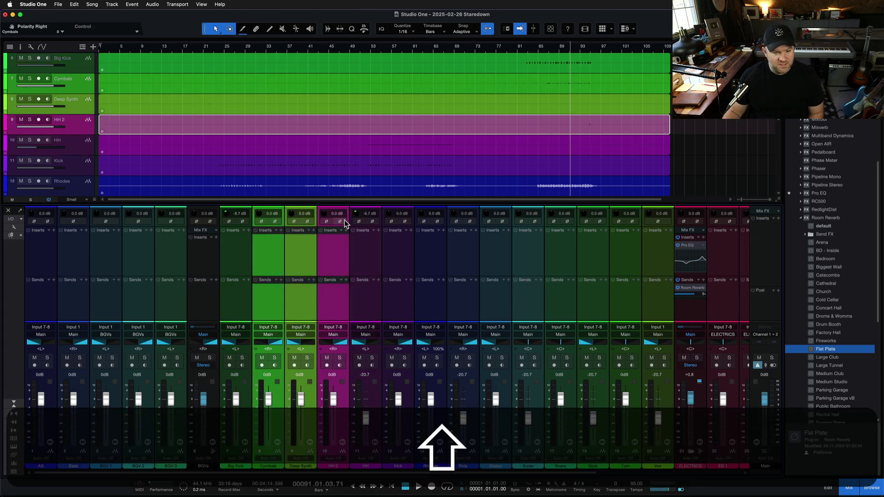
{"action": "left_click", "coordinate": [344, 220]}
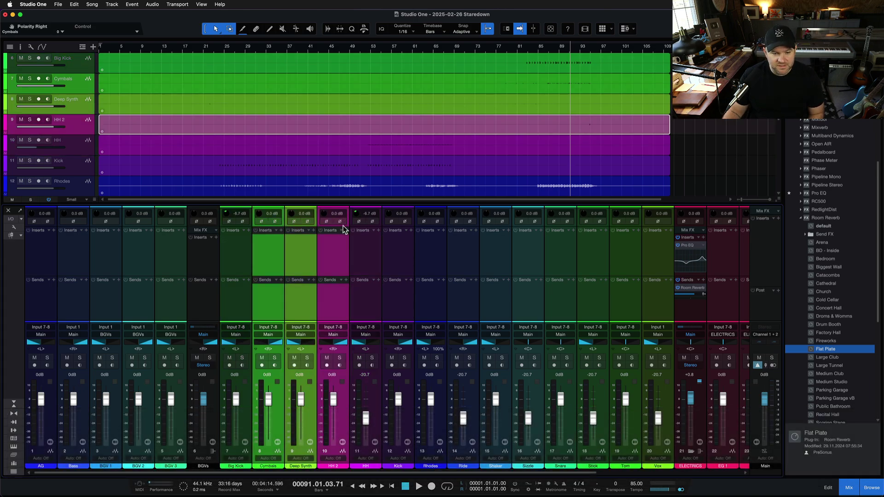
Try adding a send to ELECTRICS on the selected Cymbals to HH 2 channels, and undo it
{"action": "left_click", "coordinate": [345, 279]}
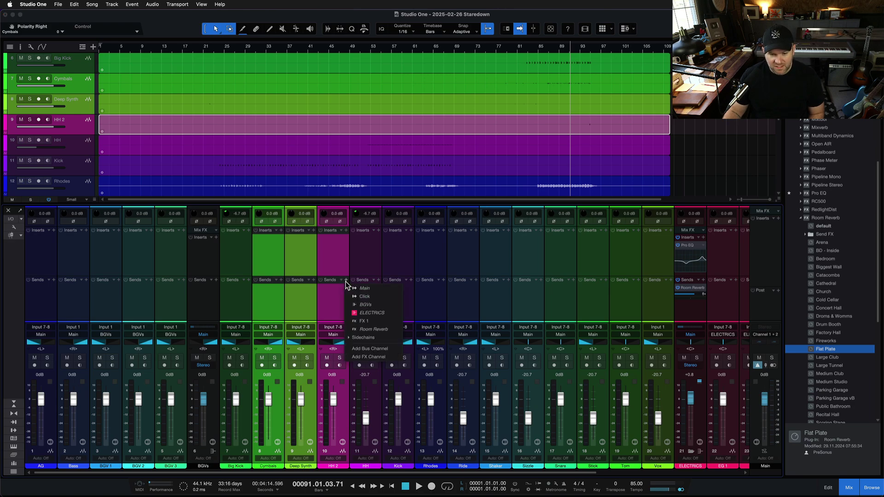
{"action": "left_click", "coordinate": [371, 310]}
{"action": "key", "text": "super+z"}
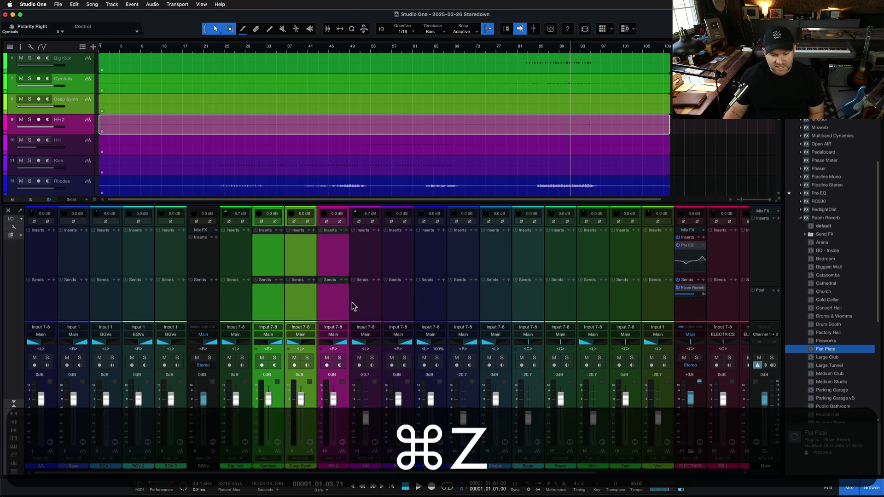
Select all channels from BGV 3 through Sizzle and lower their volume together, bringing Rhodes to -11.7 dB
{"action": "left_click", "coordinate": [373, 306]}
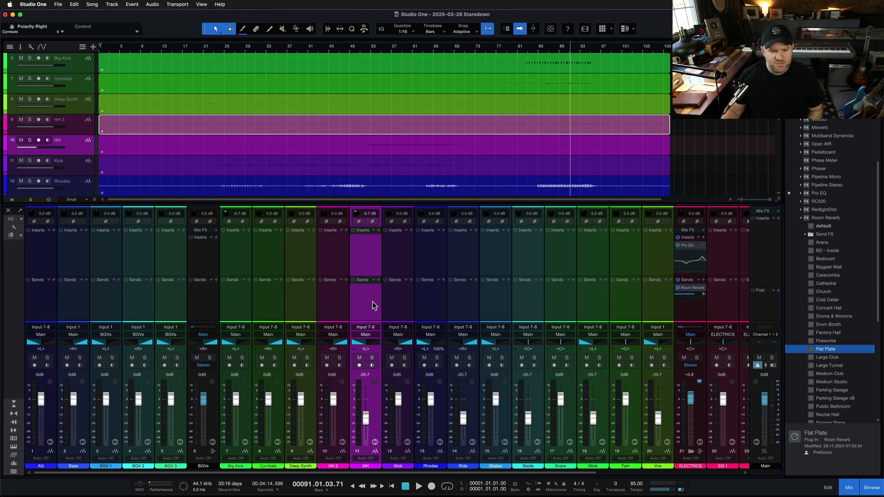
{"action": "left_click", "coordinate": [161, 303]}
{"action": "left_click", "coordinate": [527, 300], "text": "shift"}
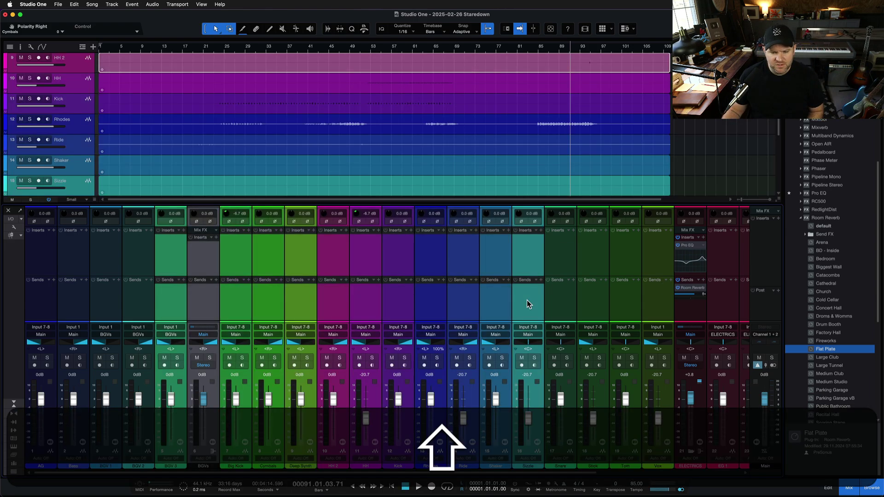
{"action": "left_click_drag", "start_coordinate": [431, 400], "coordinate": [434, 414]}
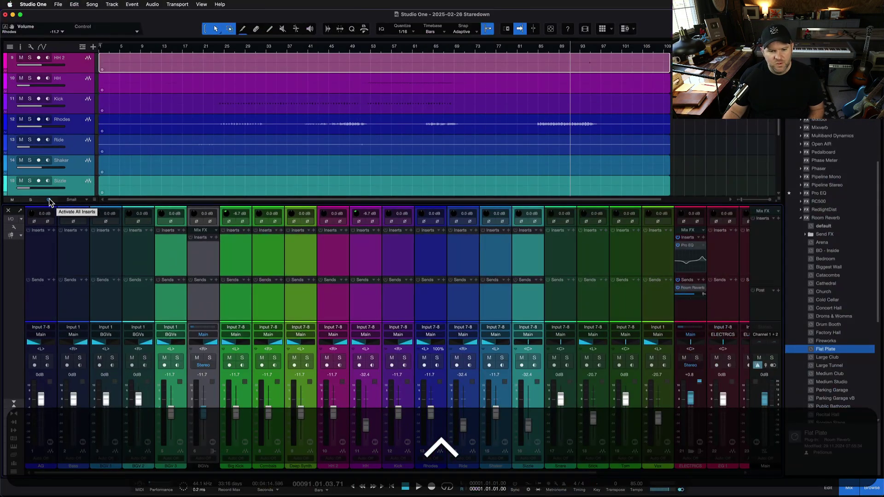
Select only the AG channel
{"action": "left_click", "coordinate": [49, 199]}
{"action": "left_click", "coordinate": [40, 253]}
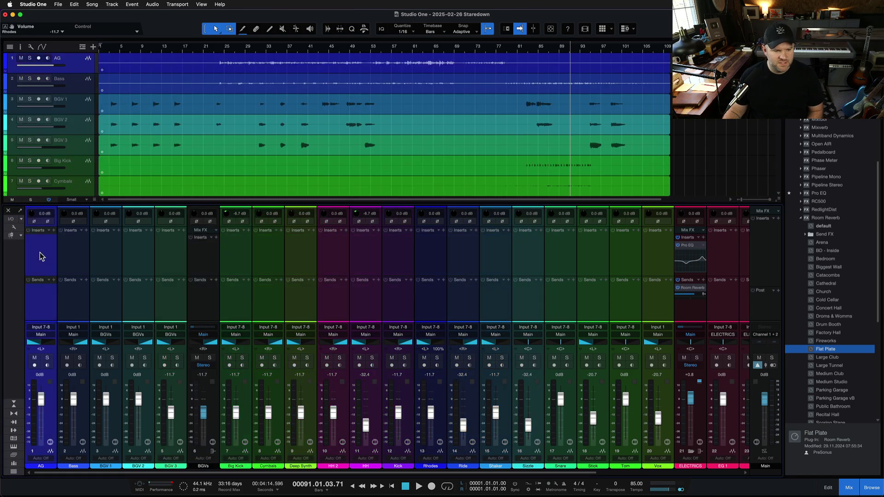
Select all channels from AG through Vox, insert Pro EQ on them together, and close the opened effect window
{"action": "left_click", "coordinate": [650, 248], "text": "shift"}
{"action": "key", "text": "ctrl+shift+i"}
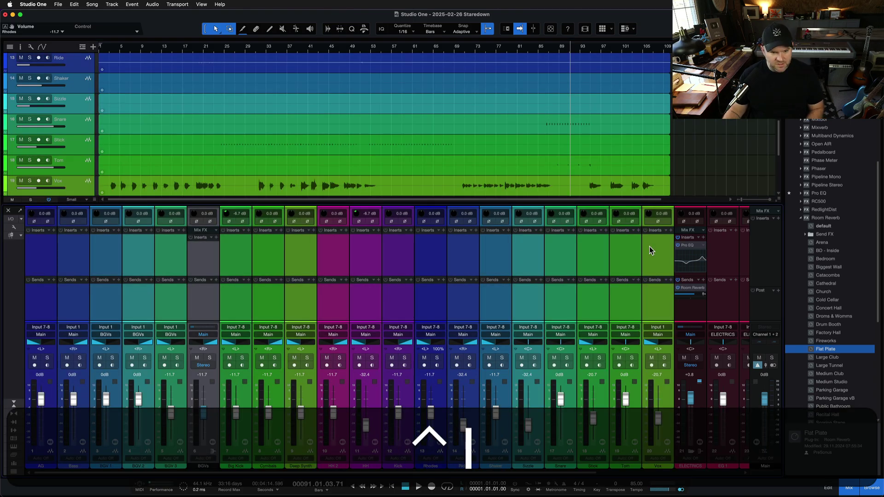
{"action": "left_click", "coordinate": [385, 144]}
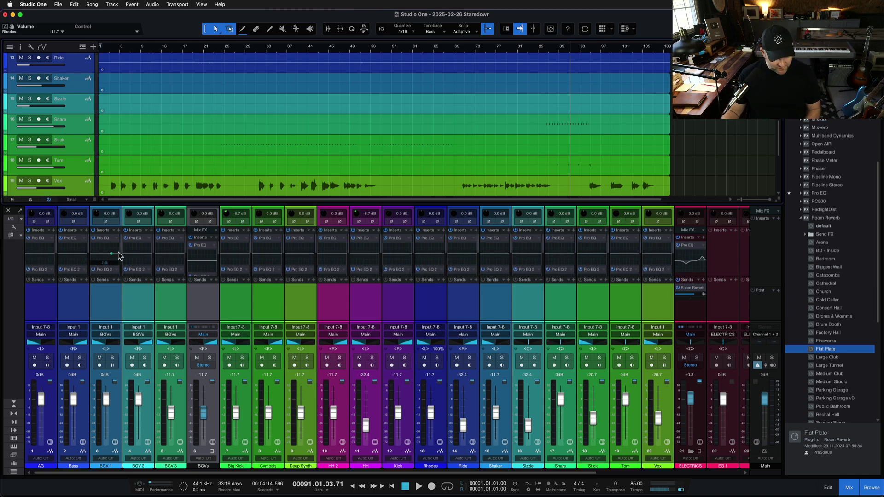
Select the BGV 1 through BGV 3 channels and solo only them
{"action": "left_click", "coordinate": [173, 302]}
{"action": "left_click", "coordinate": [106, 314], "text": "shift"}
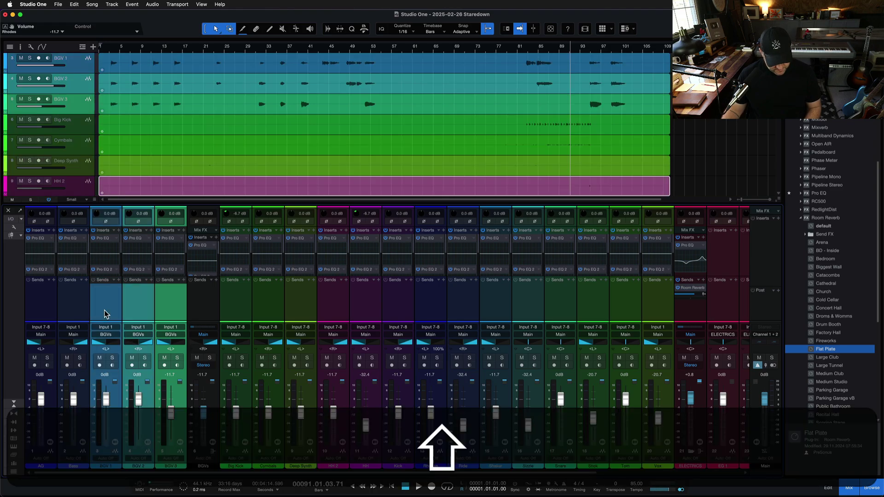
{"action": "key", "text": "shift+s"}
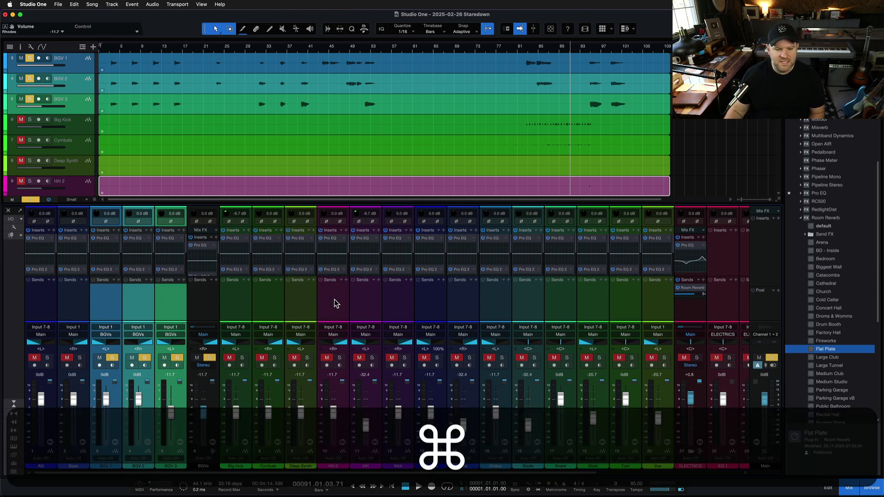
Add HH 2 and Shaker to the channel selection and solo them along with the BGV channels
{"action": "left_click", "coordinate": [334, 299], "text": "super"}
{"action": "left_click", "coordinate": [493, 309], "text": "super"}
{"action": "key", "text": "super+s"}
{"action": "key", "text": "s"}
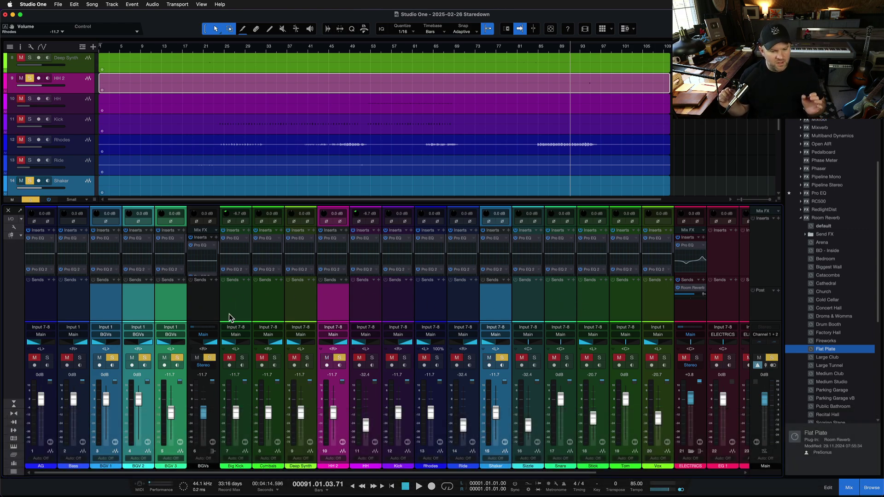
{"action": "key", "text": "s"}
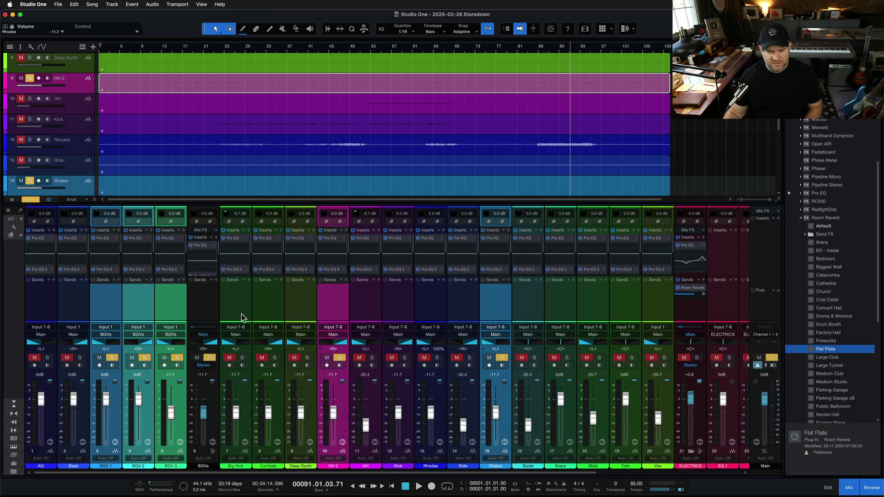
Select only the Shaker channel and clear every solo in the song at once
{"action": "left_click", "coordinate": [641, 318]}
{"action": "left_click", "coordinate": [657, 303]}
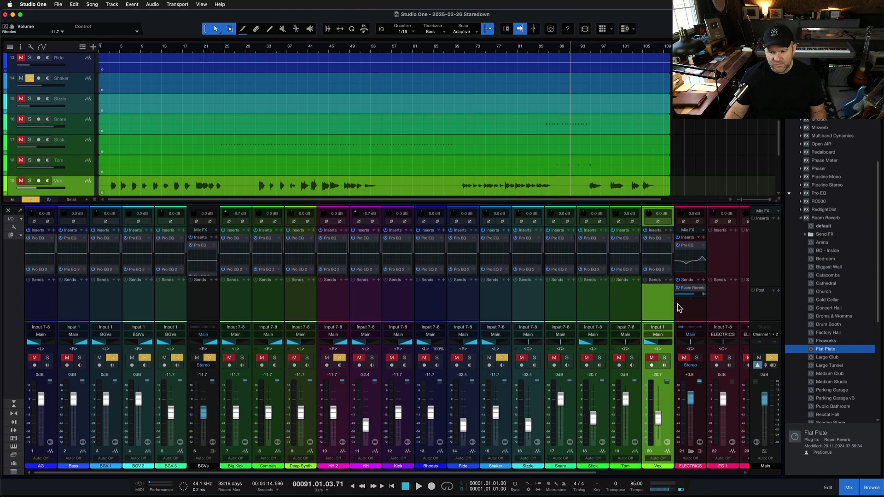
{"action": "left_click", "coordinate": [677, 304]}
{"action": "left_click", "coordinate": [501, 310]}
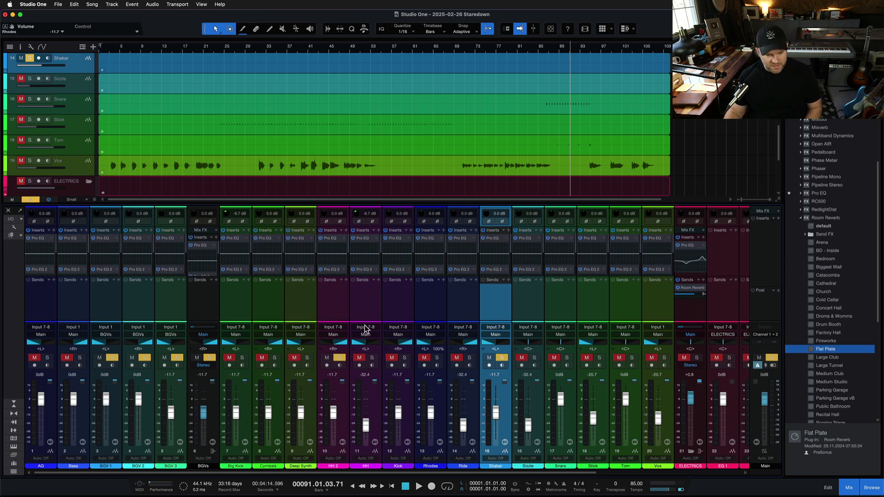
{"action": "key", "text": "shift+super+s"}
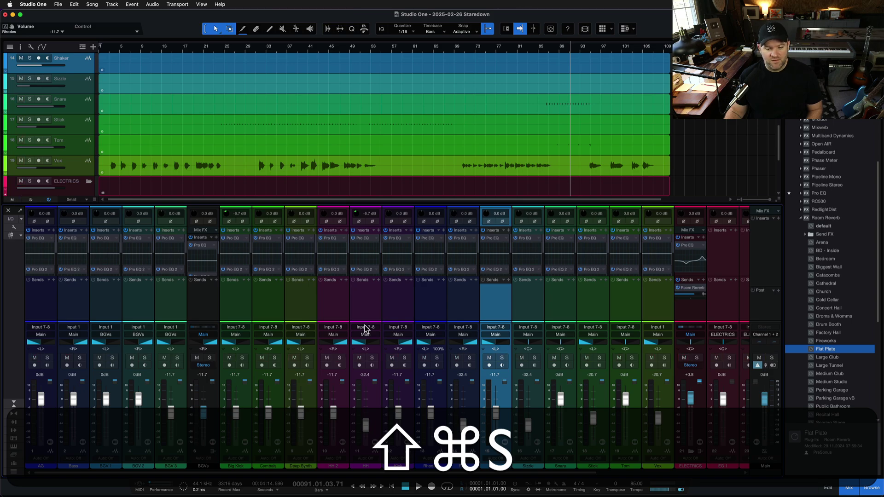
Mute the Big Kick through Sizzle channels together, select only BGV 1, and clear every mute in the song at once
{"action": "left_click", "coordinate": [239, 305]}
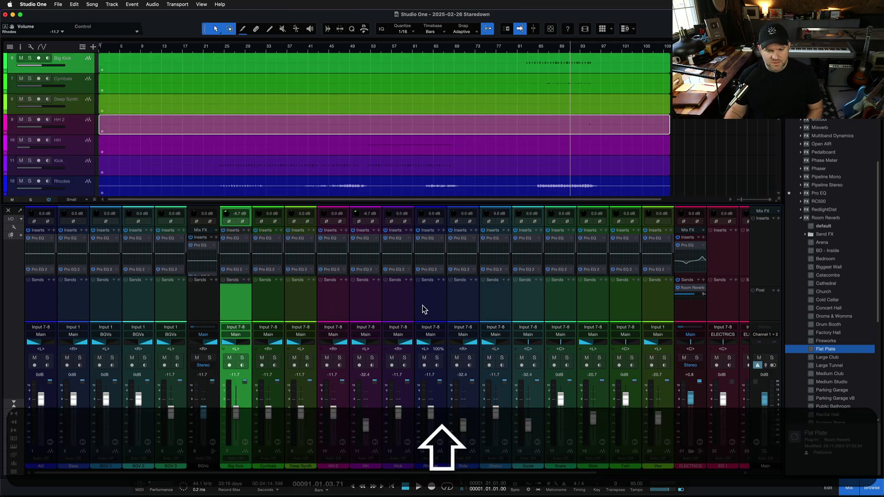
{"action": "left_click", "coordinate": [519, 305], "text": "shift"}
{"action": "key", "text": "shift+m"}
{"action": "left_click", "coordinate": [95, 302]}
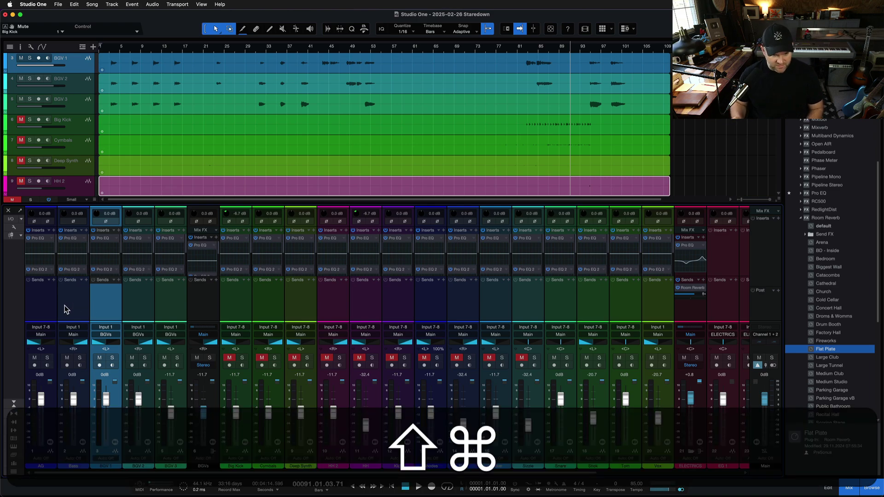
{"action": "key", "text": "shift+super+m"}
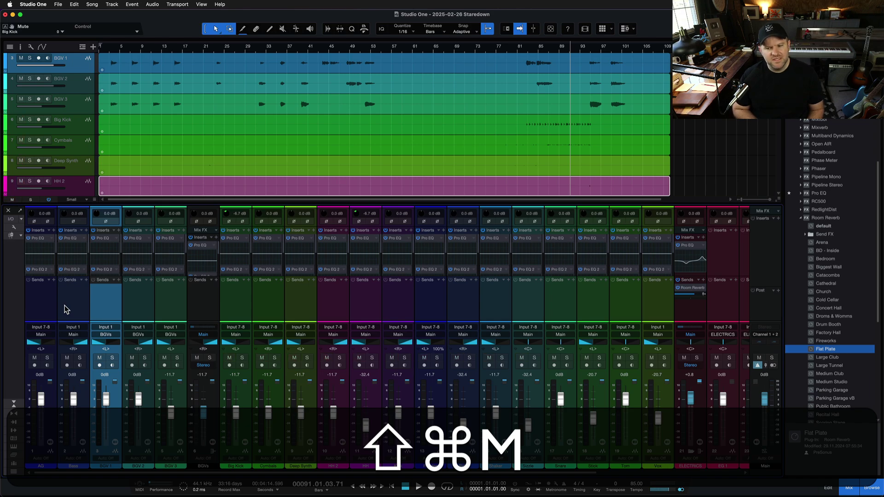
Extend the selection from BGV 1 through Big Kick and solo those four channels together
{"action": "key", "text": "shift+super+Right"}
{"action": "key", "text": "shift+Right"}
{"action": "key", "text": "shift+Right"}
{"action": "key", "text": "shift+s"}
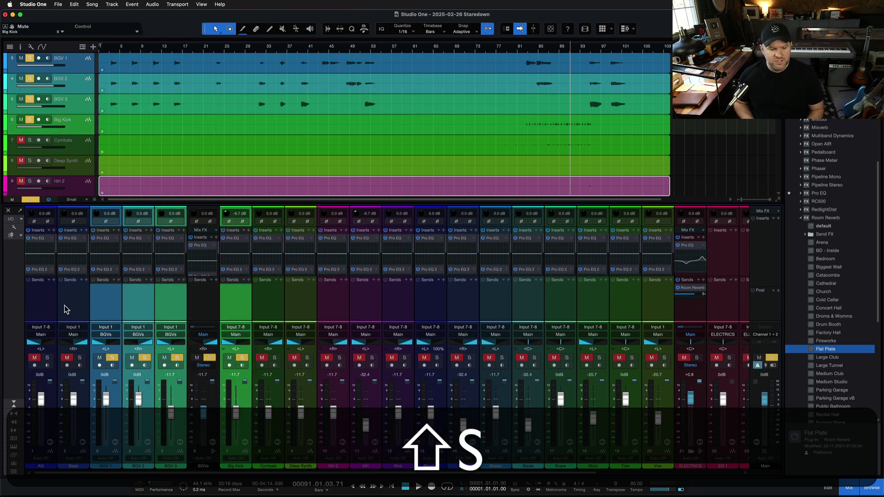
Toggle all solos in the song off and back on, repeat it with only Sizzle selected, and leave them off
{"action": "key", "text": "shift+super+s"}
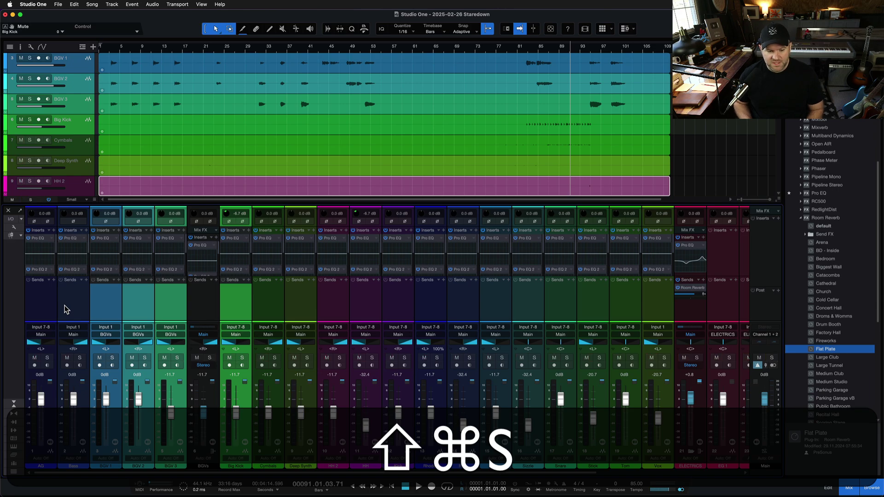
{"action": "key", "text": "shift+super+s"}
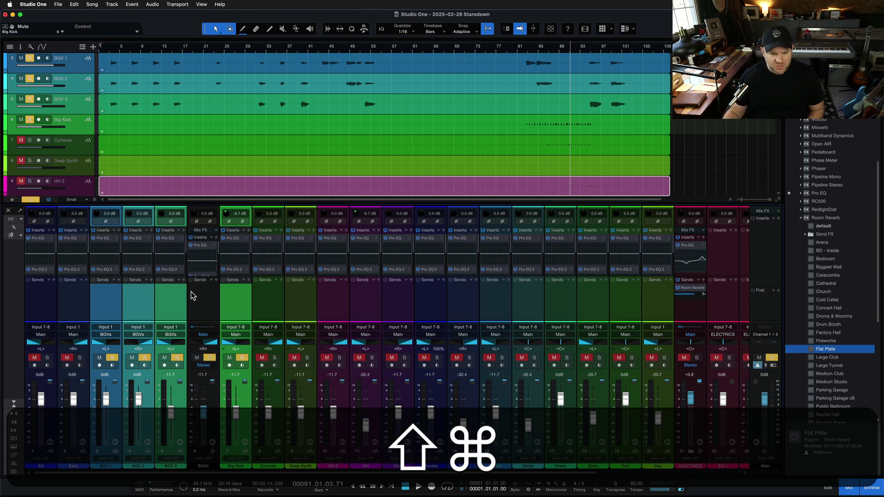
{"action": "key", "text": "shift+super+s"}
{"action": "left_click", "coordinate": [515, 304]}
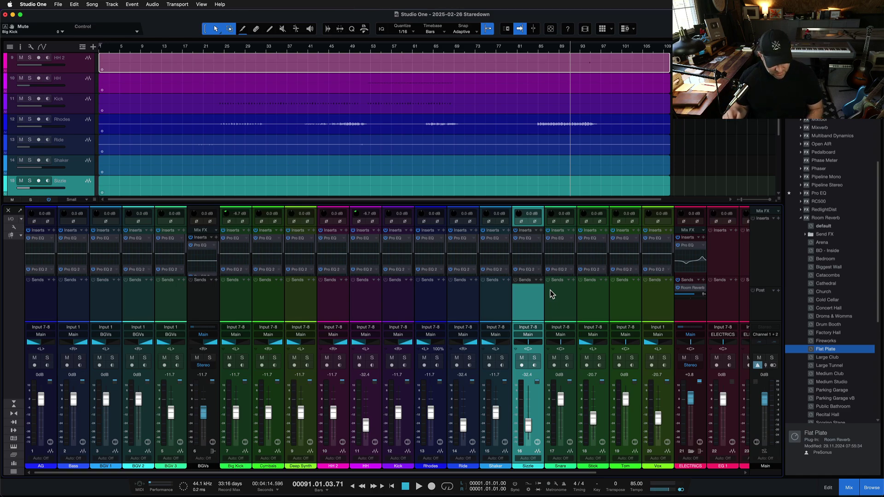
{"action": "key", "text": "shift+super+s"}
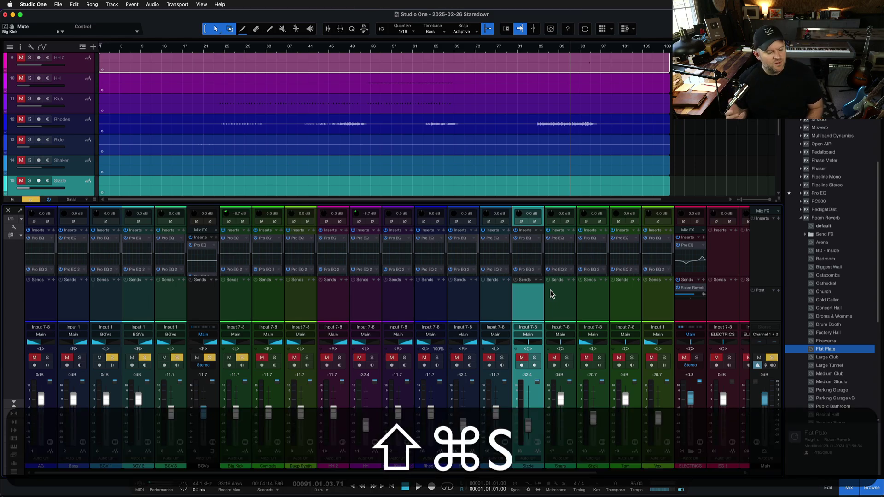
{"action": "key", "text": "shift+super+s"}
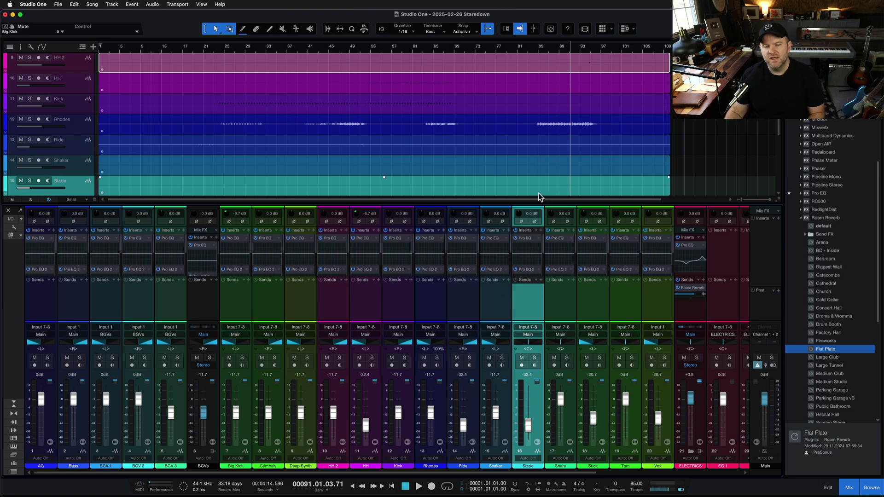
Open Sizzle's first Pro EQ, enable its low cut and set the low-cut frequency to 149 Hz
{"action": "left_click", "coordinate": [529, 238]}
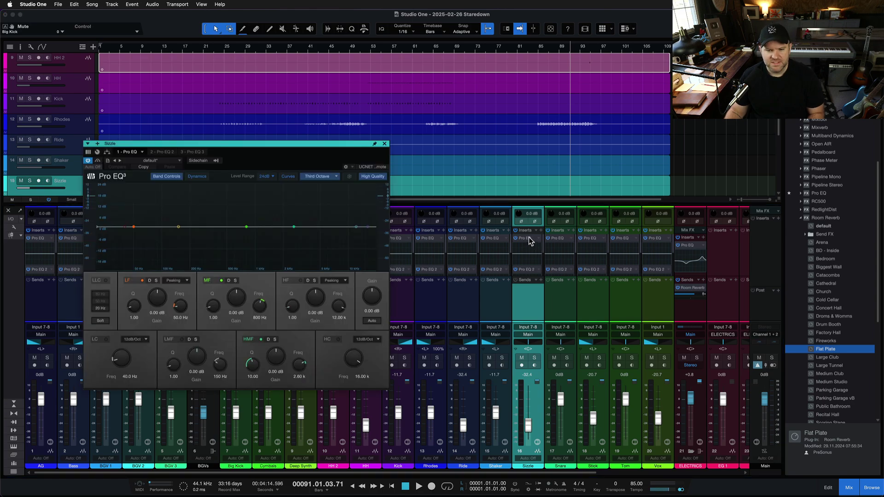
{"action": "left_click", "coordinate": [104, 339]}
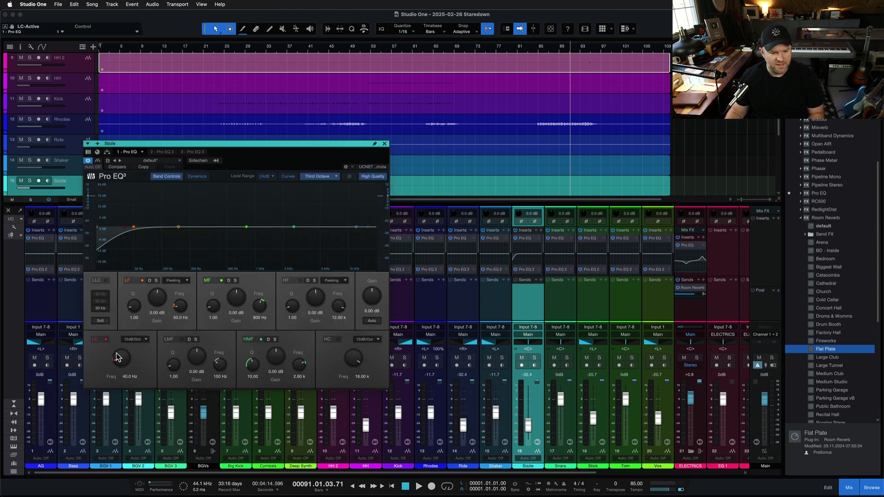
{"action": "mouse_move", "coordinate": [119, 355]}
{"action": "left_mouse_down"}
{"action": "mouse_move", "coordinate": [124, 297]}
{"action": "mouse_move", "coordinate": [120, 346]}
{"action": "mouse_move", "coordinate": [122, 309]}
{"action": "mouse_move", "coordinate": [129, 341]}
{"action": "mouse_move", "coordinate": [119, 372]}
{"action": "left_mouse_up"}
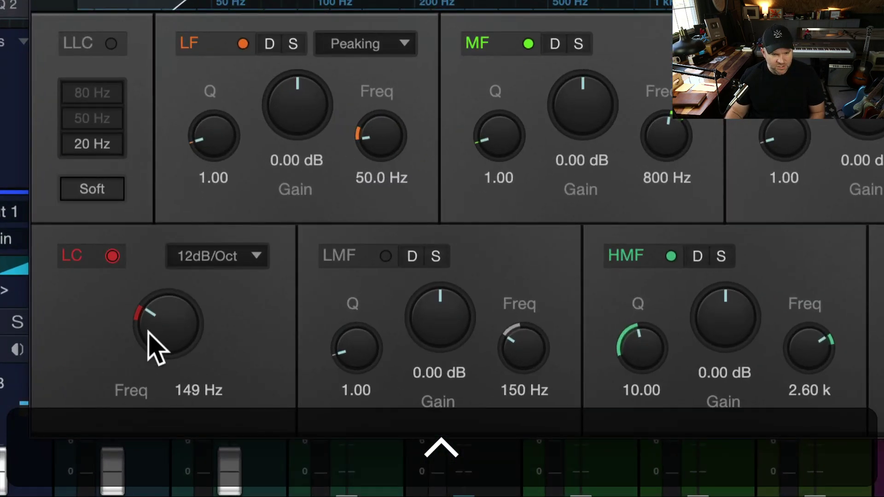
Show the automation for the low-cut frequency of Sizzle's Pro EQ in the arrangement and close the EQ window
{"action": "right_click", "coordinate": [115, 360]}
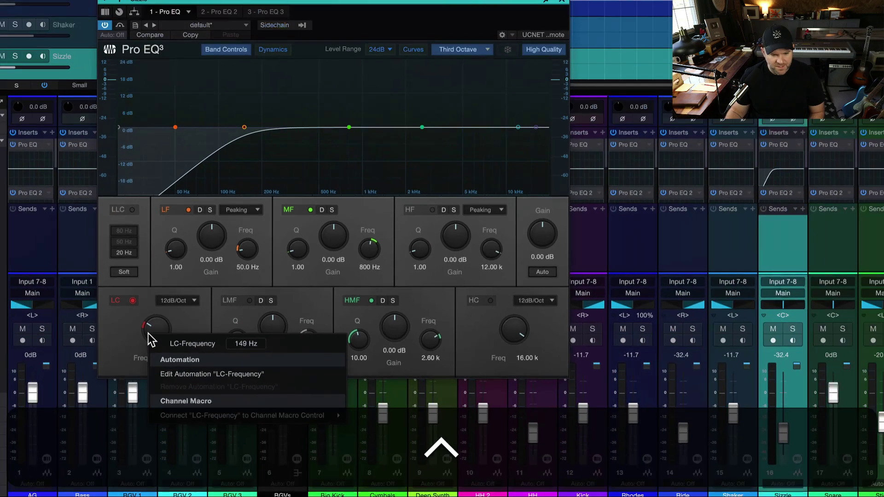
{"action": "left_click", "coordinate": [237, 432]}
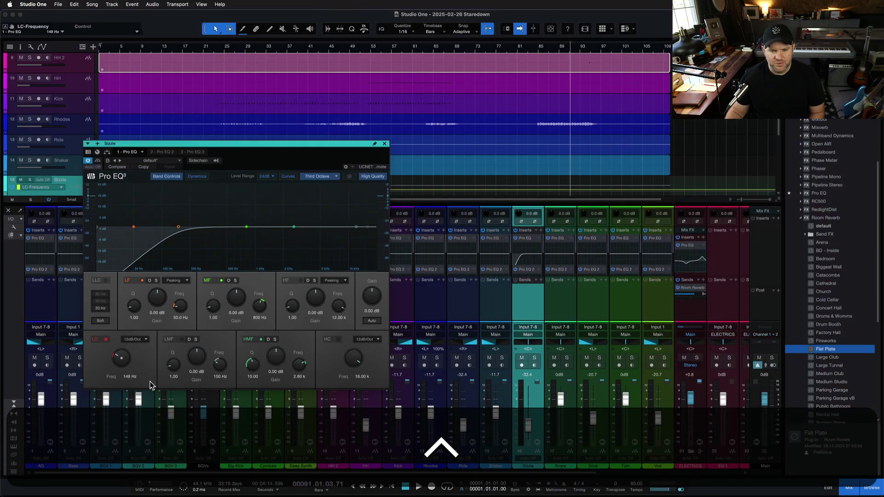
{"action": "left_click", "coordinate": [386, 145]}
Add an automation point near bar 91 on Sizzle's low-cut frequency envelope and lower the envelope close to its minimum
{"action": "scroll", "coordinate": [473, 191], "scroll_direction": "up", "scroll_amount": 5}
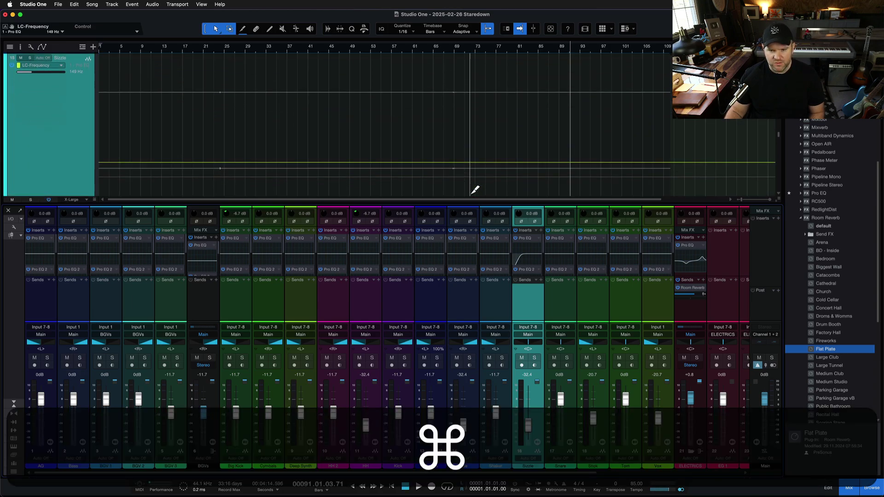
{"action": "scroll", "coordinate": [471, 194], "scroll_direction": "down", "scroll_amount": 2}
{"action": "scroll", "coordinate": [470, 194], "scroll_direction": "down", "scroll_amount": 1}
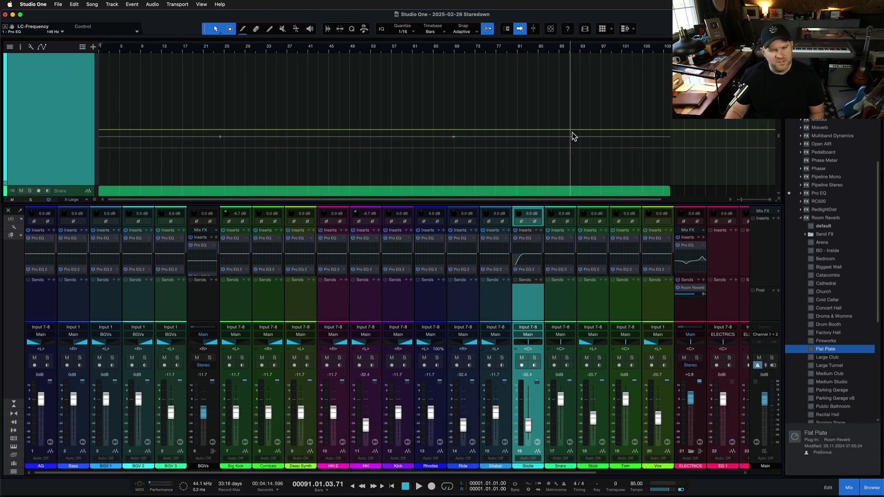
{"action": "left_click", "coordinate": [570, 130]}
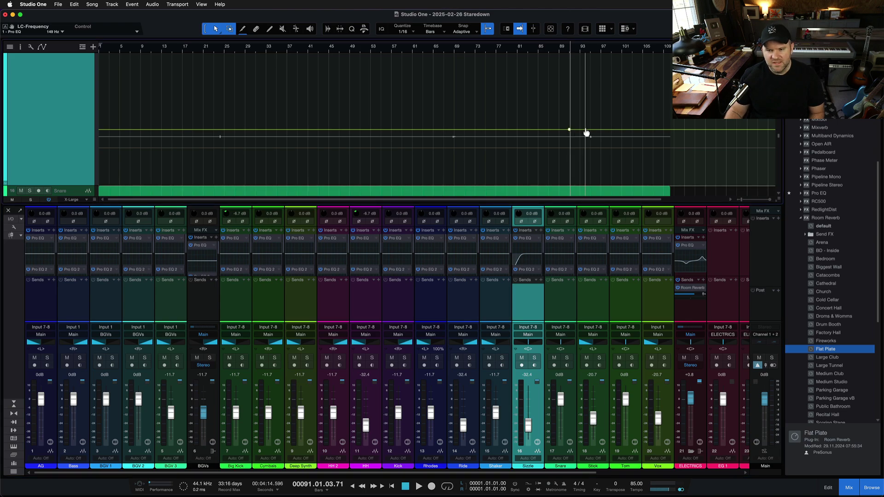
{"action": "scroll", "coordinate": [587, 134], "scroll_direction": "up", "scroll_amount": 1}
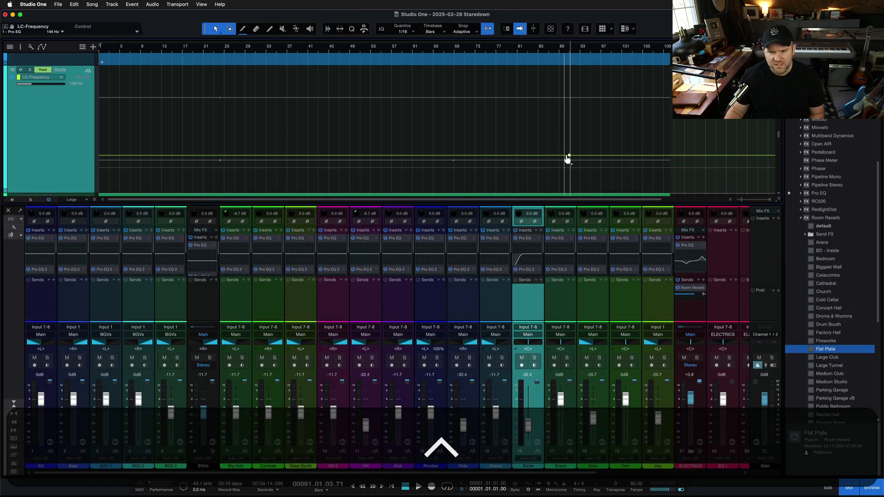
{"action": "left_click_drag", "start_coordinate": [544, 84], "coordinate": [544, 128]}
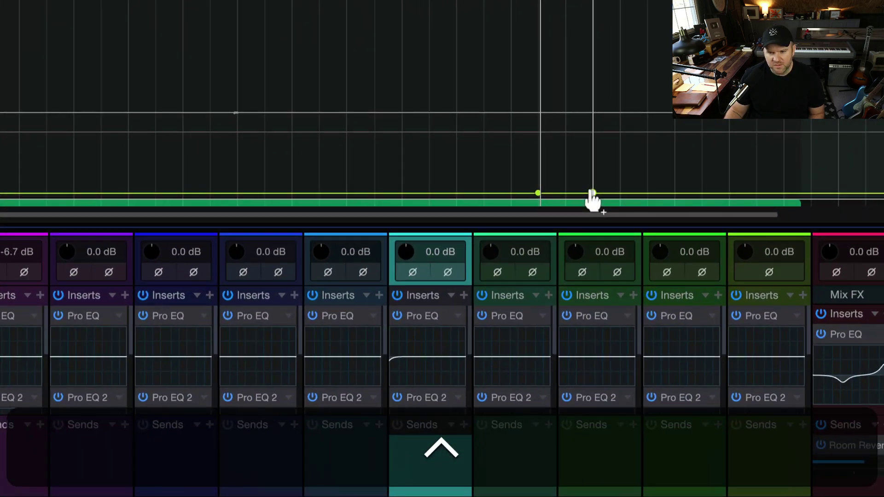
Raise a second automation point at about bar 95 to form a steep ramp and bend the ramp upward into a curve
{"action": "left_click_drag", "start_coordinate": [590, 193], "coordinate": [594, 139]}
{"action": "left_click_drag", "start_coordinate": [604, 58], "coordinate": [594, 37]}
{"action": "scroll", "coordinate": [594, 27], "scroll_direction": "up", "scroll_amount": 3}
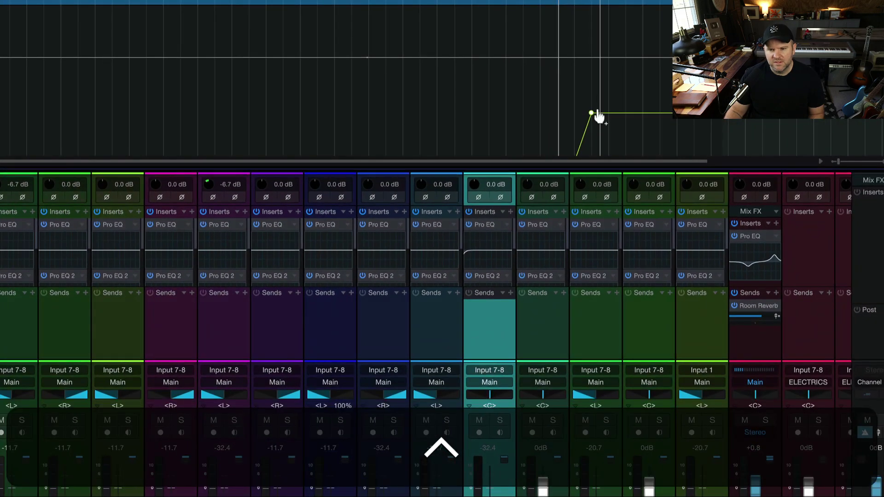
{"action": "left_click_drag", "start_coordinate": [593, 132], "coordinate": [593, 47]}
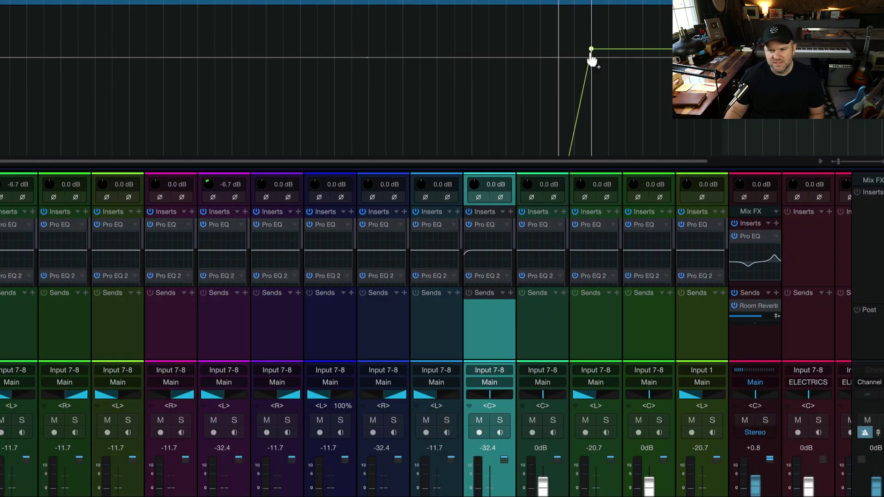
{"action": "scroll", "coordinate": [589, 168], "scroll_direction": "down", "scroll_amount": 2}
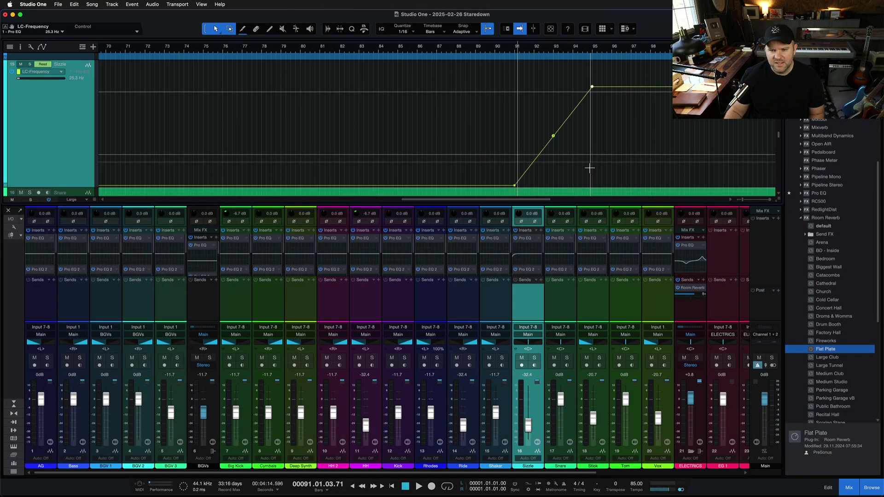
{"action": "mouse_move", "coordinate": [553, 137]}
{"action": "left_mouse_down"}
{"action": "mouse_move", "coordinate": [570, 150]}
{"action": "mouse_move", "coordinate": [514, 110]}
{"action": "mouse_move", "coordinate": [617, 173]}
{"action": "mouse_move", "coordinate": [523, 115]}
{"action": "mouse_move", "coordinate": [539, 130]}
{"action": "left_mouse_up"}
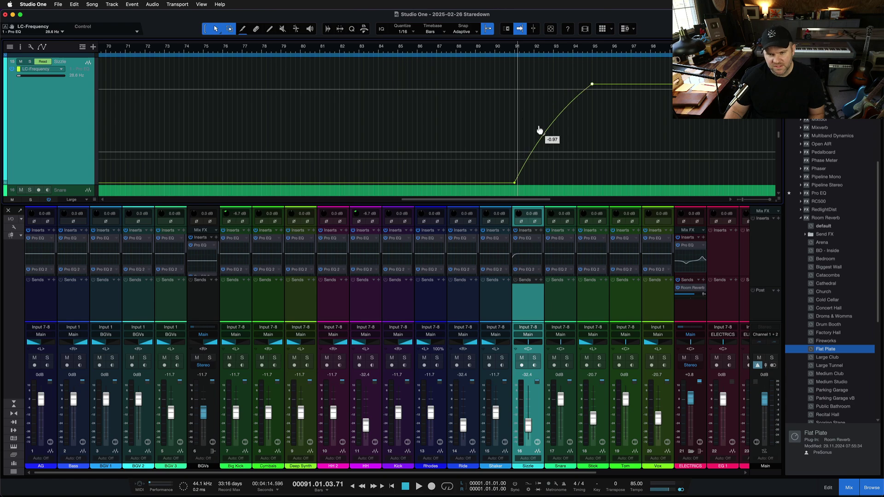
Open Sizzle's first Pro EQ and play the song from bar 91 to bar 92 to check the low-cut automation
{"action": "left_click", "coordinate": [528, 240]}
{"action": "key", "text": "space"}
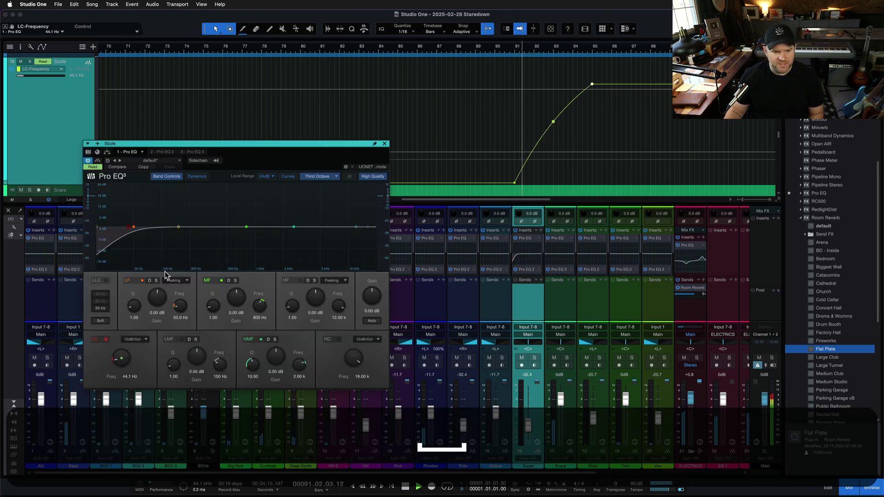
{"action": "key", "text": "space"}
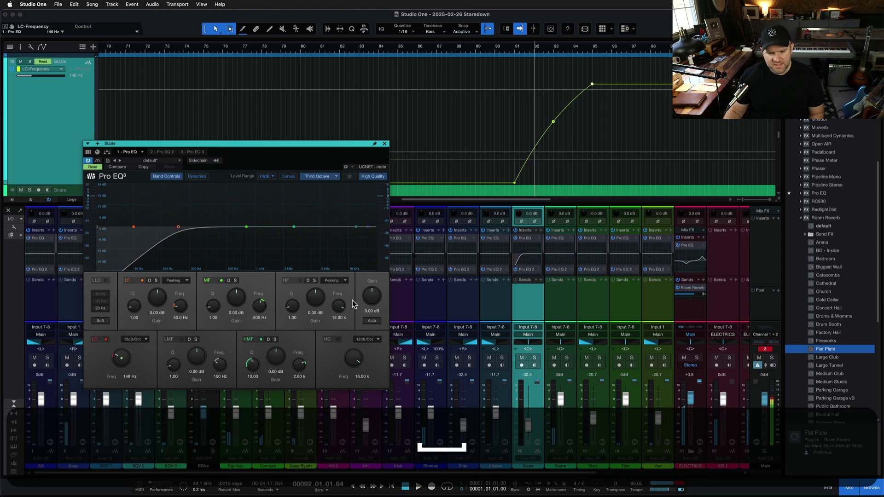
Show the Shaker's volume automation in the arrangement and shape a dip between about bars 90.5 and 92 with three automation points
{"action": "right_click", "coordinate": [495, 413]}
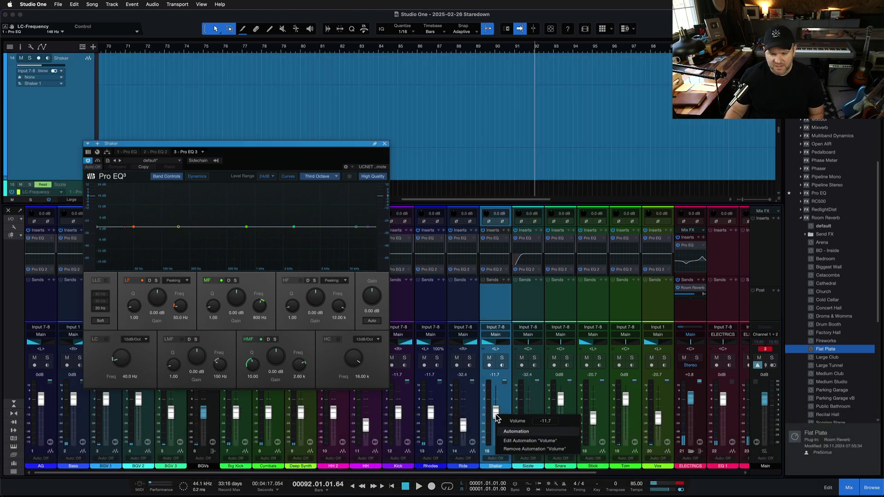
{"action": "left_click", "coordinate": [531, 441]}
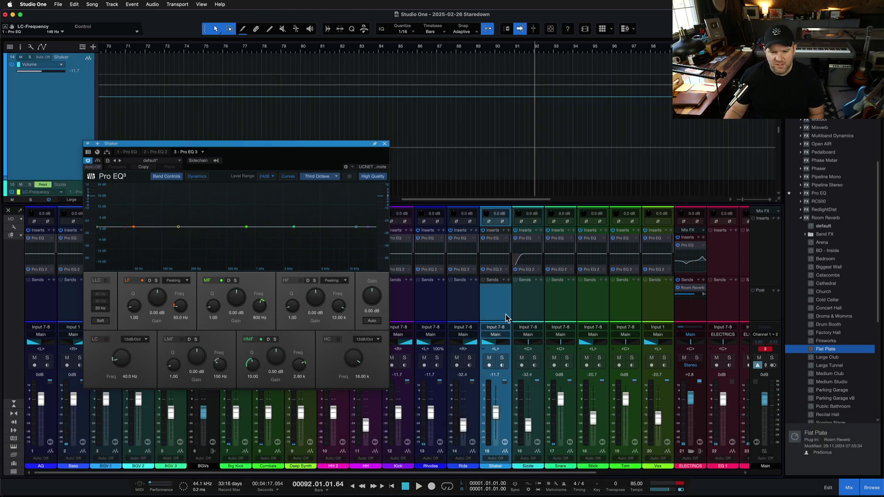
{"action": "left_click", "coordinate": [504, 97]}
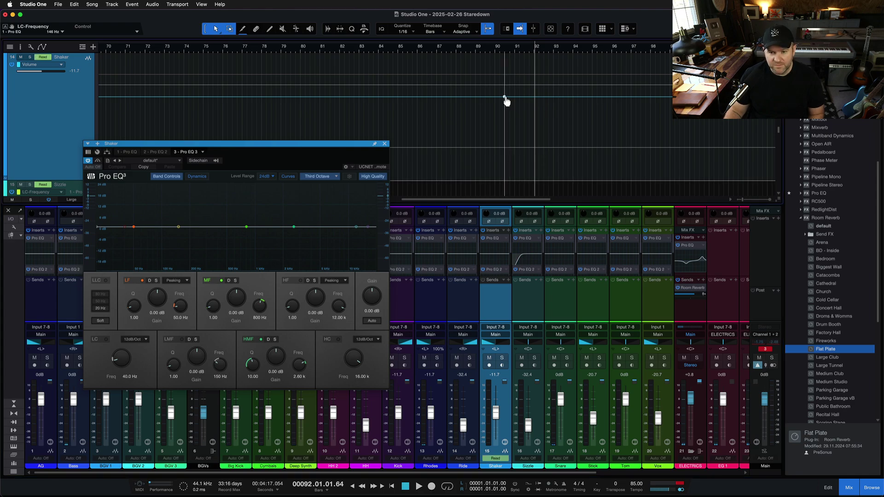
{"action": "left_click", "coordinate": [534, 97]}
{"action": "left_click", "coordinate": [524, 128]}
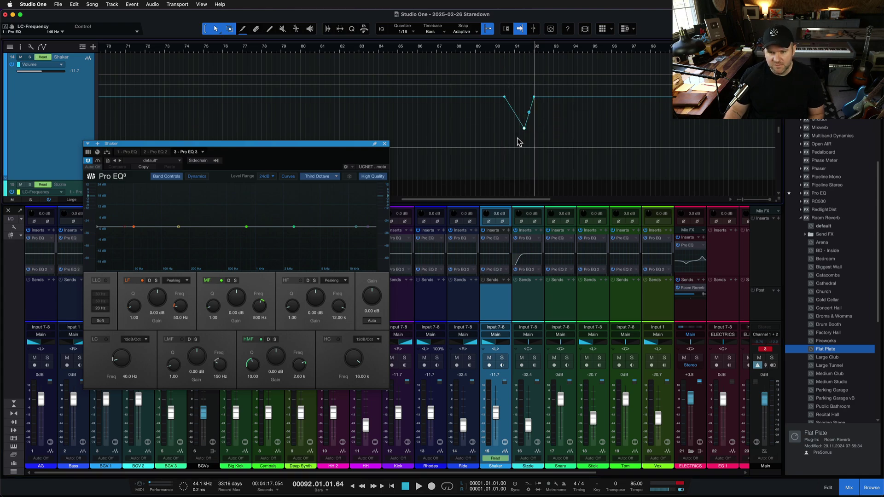
Play the Shaker's volume dip, switch its automation mode to Touch and record up-and-down fader moves across bars 91 to 92
{"action": "left_click", "coordinate": [505, 51]}
{"action": "key", "text": "space"}
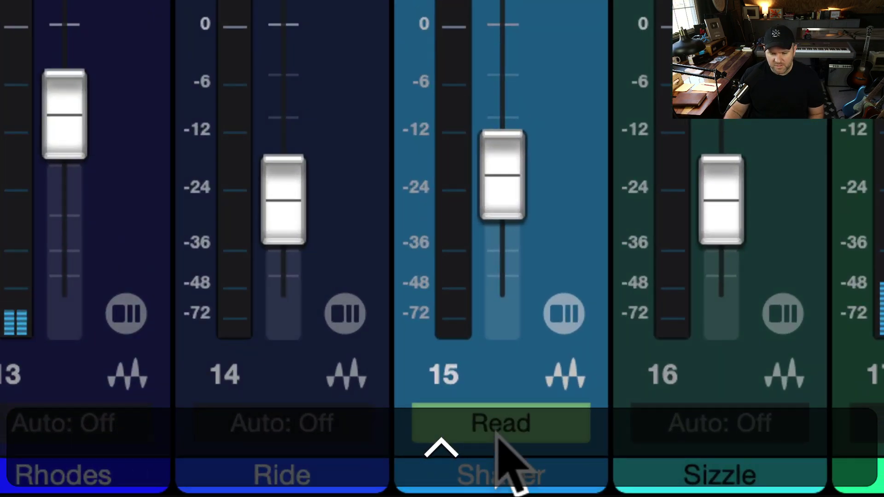
{"action": "left_click", "coordinate": [495, 459]}
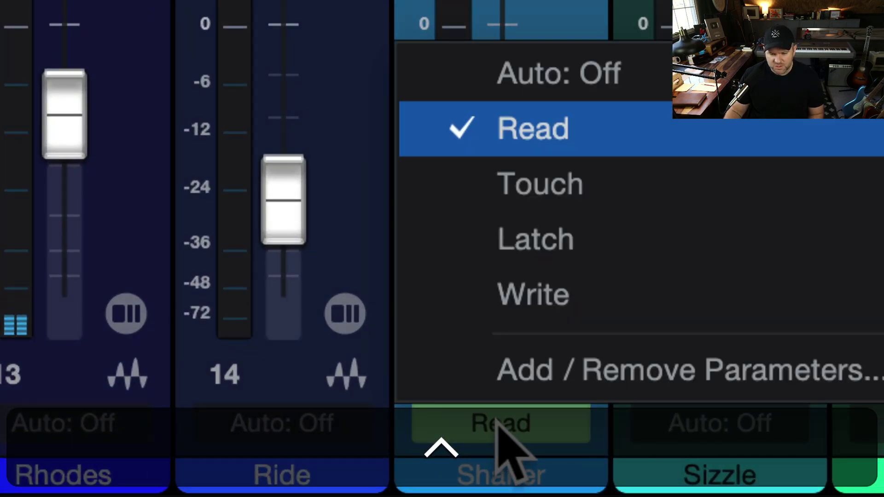
{"action": "left_click", "coordinate": [504, 422]}
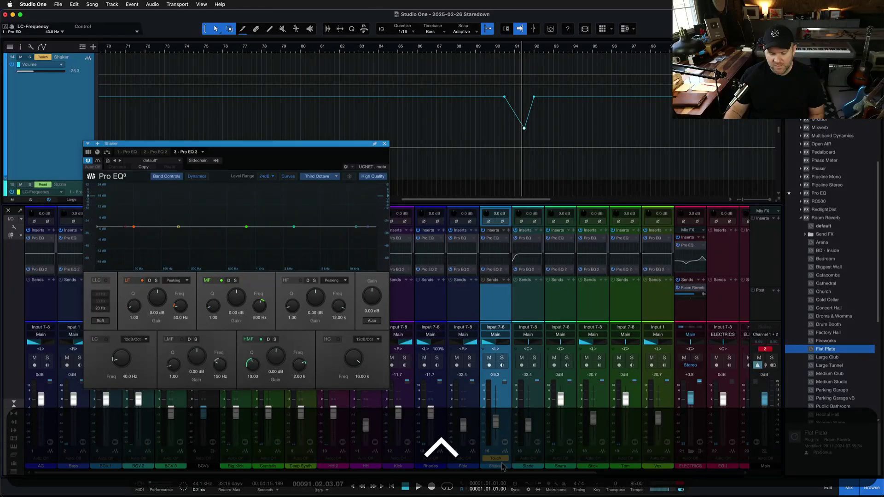
{"action": "mouse_move", "coordinate": [496, 421]}
{"action": "left_mouse_down"}
{"action": "mouse_move", "coordinate": [505, 444]}
{"action": "mouse_move", "coordinate": [505, 414]}
{"action": "left_mouse_up"}
{"action": "key", "text": "space"}
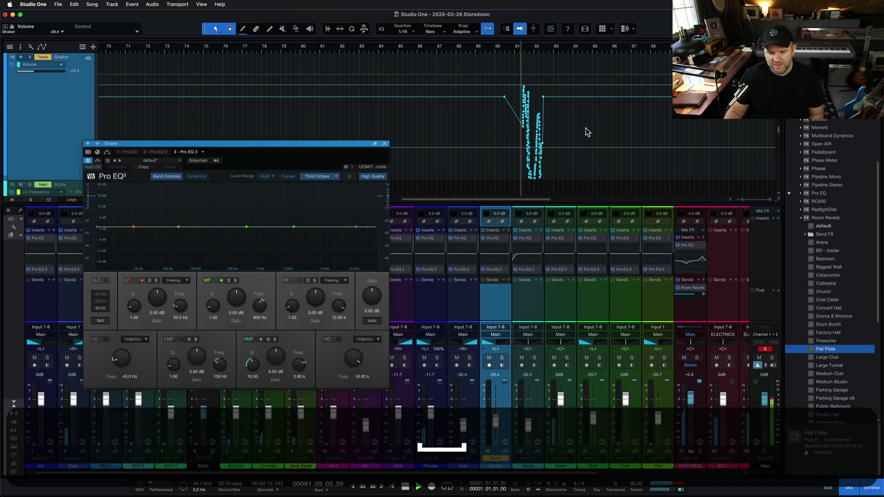
Play the song from bar 91 to about bar 92 to check the recorded Shaker fader moves
{"action": "scroll", "coordinate": [497, 428], "scroll_direction": "up", "scroll_amount": 5}
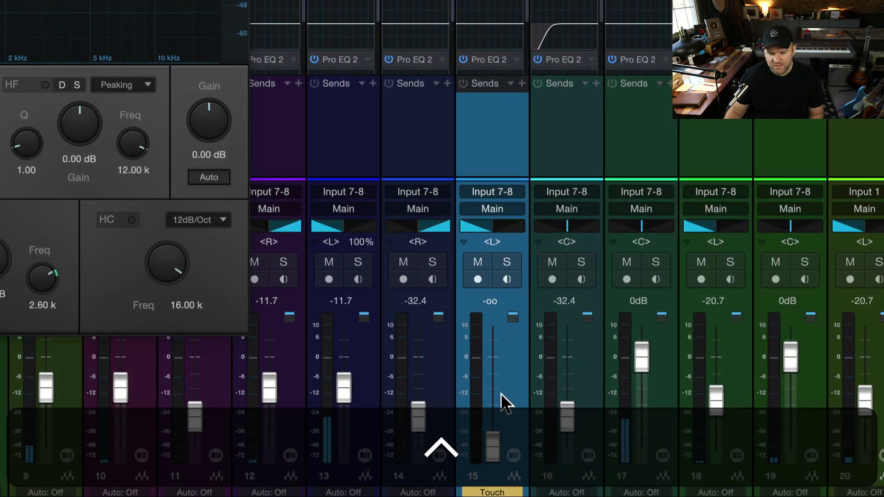
{"action": "scroll", "coordinate": [499, 416], "scroll_direction": "down", "scroll_amount": 5}
{"action": "key", "text": "space"}
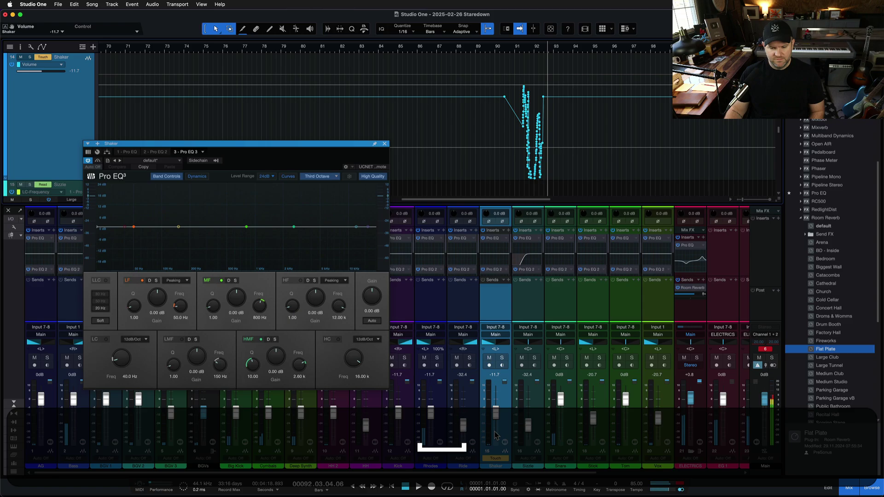
Switch the Shaker's automation mode back to Read and close its Pro EQ window
{"action": "scroll", "coordinate": [497, 458], "scroll_direction": "up", "scroll_amount": 5}
{"action": "left_click", "coordinate": [496, 458]}
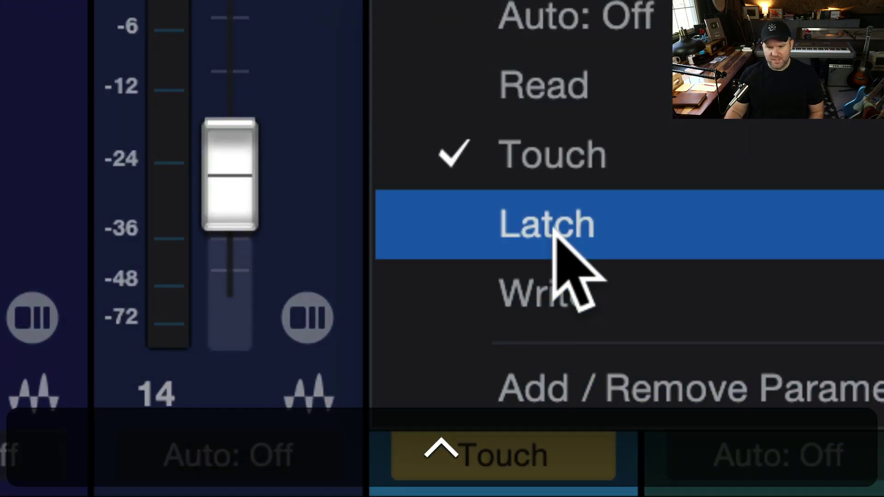
{"action": "left_click", "coordinate": [570, 98]}
{"action": "scroll", "coordinate": [571, 115], "scroll_direction": "down", "scroll_amount": 5}
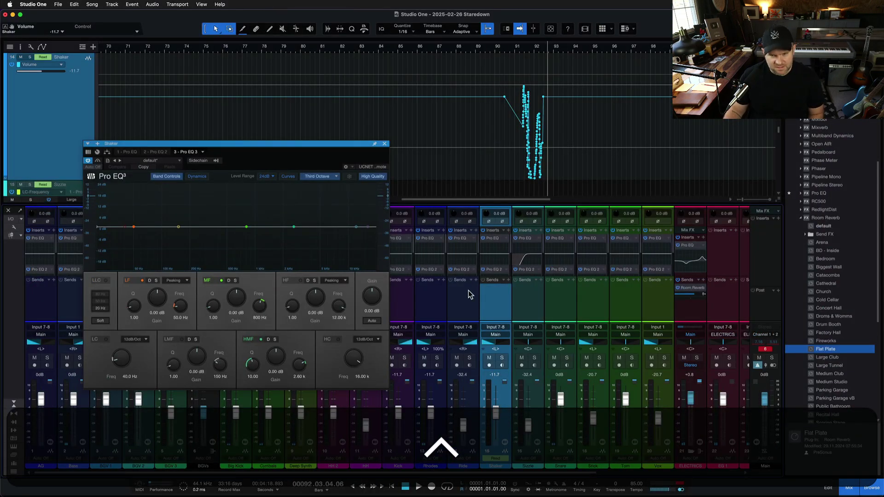
{"action": "left_click", "coordinate": [385, 144]}
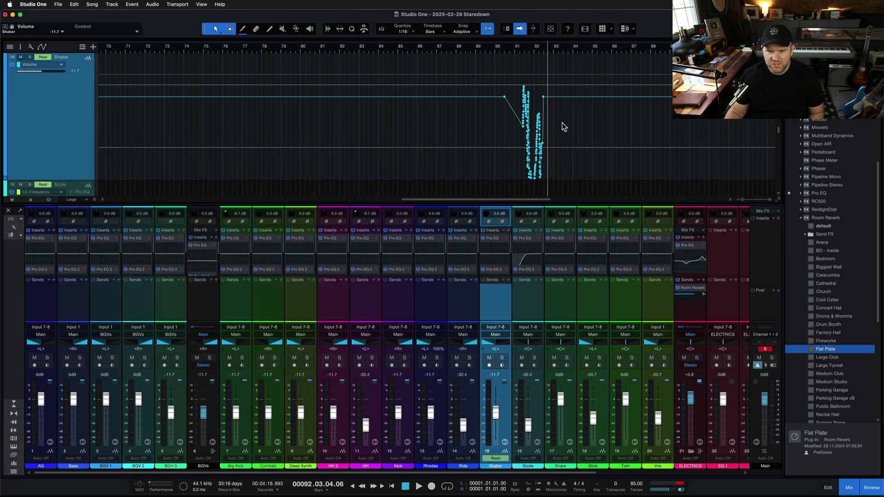
Collapse the mini displays of Sizzle's Pro EQs in the mixer and expand the first one again
{"action": "scroll", "coordinate": [556, 132], "scroll_direction": "down", "scroll_amount": 5}
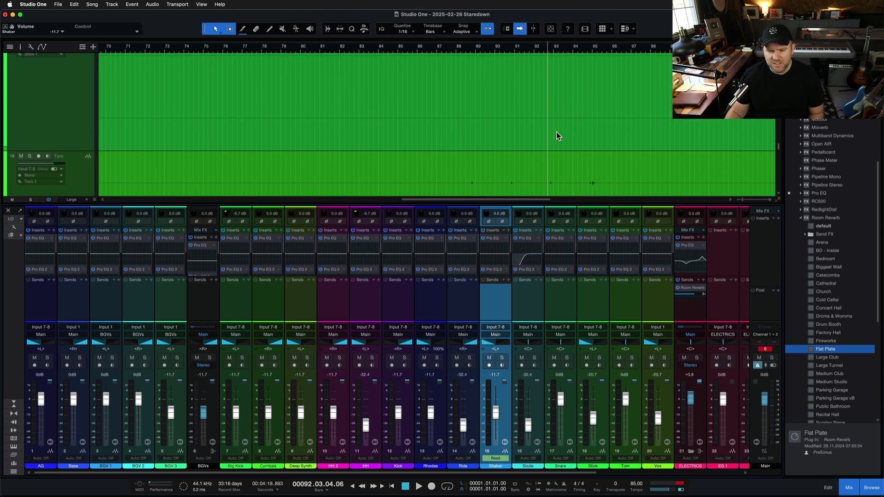
{"action": "scroll", "coordinate": [556, 131], "scroll_direction": "up", "scroll_amount": 4}
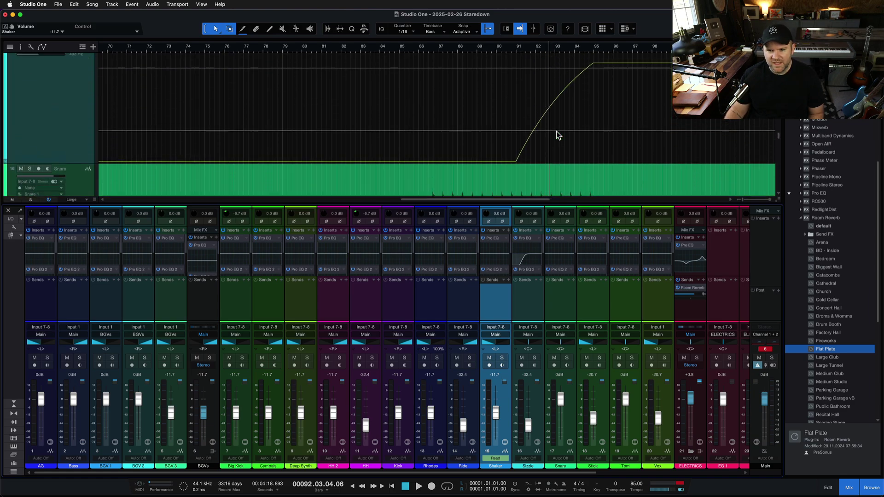
{"action": "left_click", "coordinate": [525, 241]}
{"action": "left_click", "coordinate": [526, 249]}
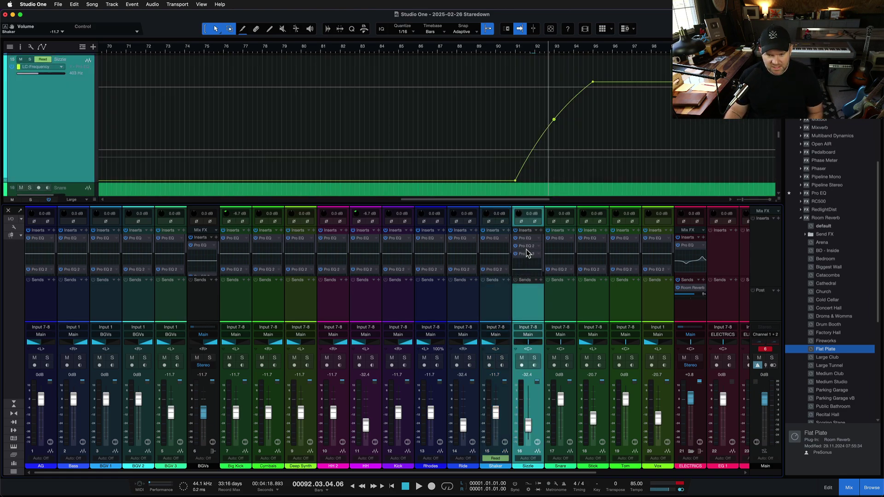
{"action": "left_click", "coordinate": [527, 260]}
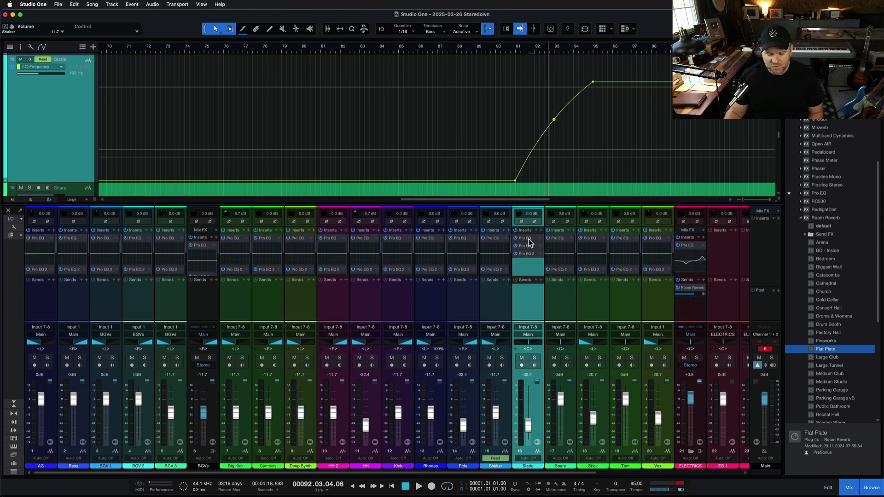
{"action": "left_click", "coordinate": [529, 239]}
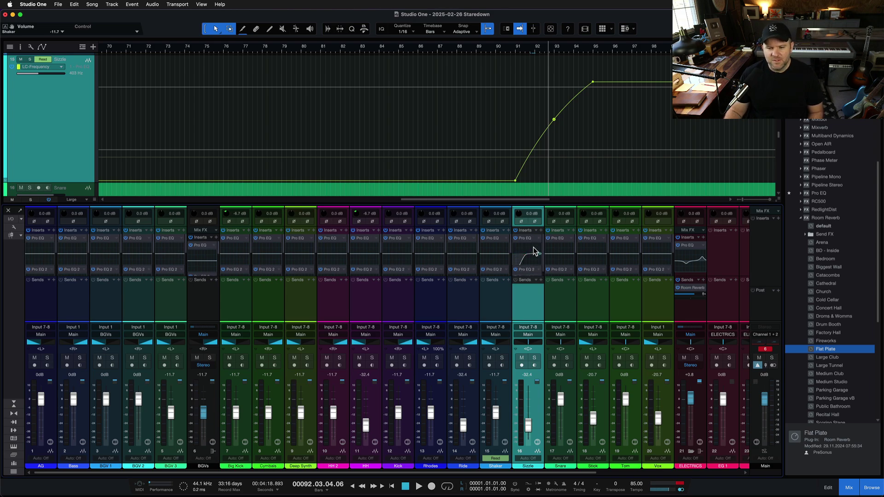
Collapse the Room Reverb presets in the browser, insert a Compressor below Sizzle's second Pro EQ and make the mixer taller
{"action": "left_click", "coordinate": [802, 217]}
{"action": "scroll", "coordinate": [810, 184], "scroll_direction": "up", "scroll_amount": 5}
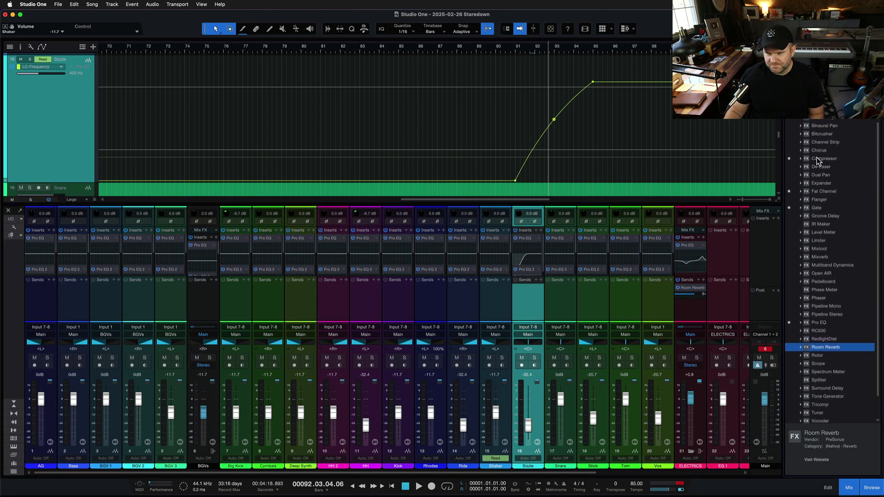
{"action": "left_click_drag", "start_coordinate": [817, 161], "coordinate": [526, 282]}
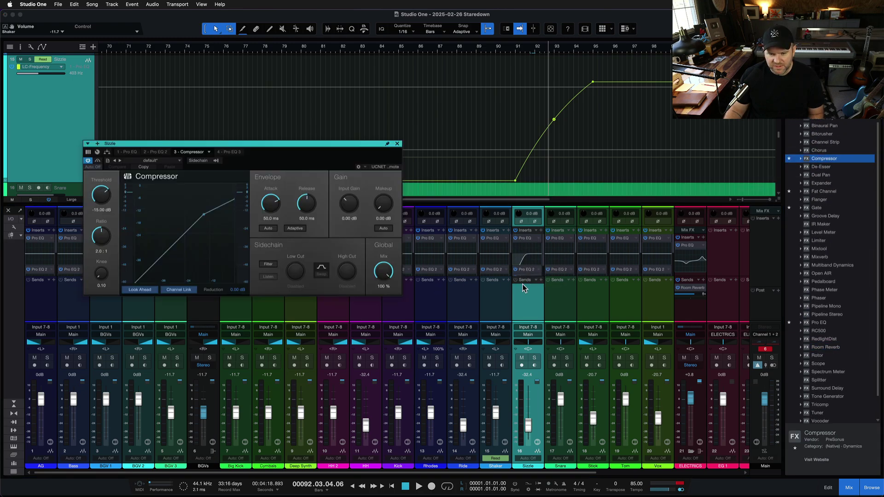
{"action": "left_click", "coordinate": [533, 206]}
{"action": "left_click_drag", "start_coordinate": [528, 208], "coordinate": [531, 131]}
Lower the Compressor threshold to about -23.7 dB in Sizzle's mini insert display and close the plug-in window
{"action": "left_click", "coordinate": [521, 168]}
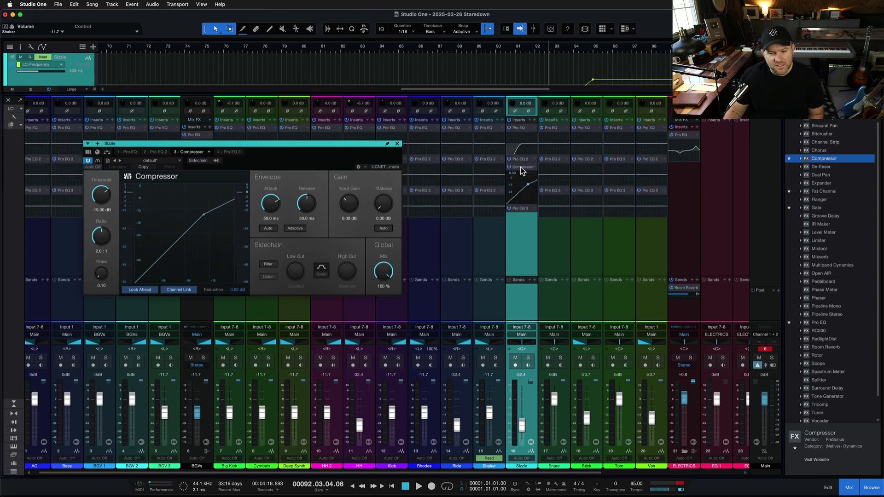
{"action": "mouse_move", "coordinate": [530, 187]}
{"action": "left_mouse_down"}
{"action": "mouse_move", "coordinate": [517, 198]}
{"action": "mouse_move", "coordinate": [525, 187]}
{"action": "mouse_move", "coordinate": [525, 197]}
{"action": "left_mouse_up"}
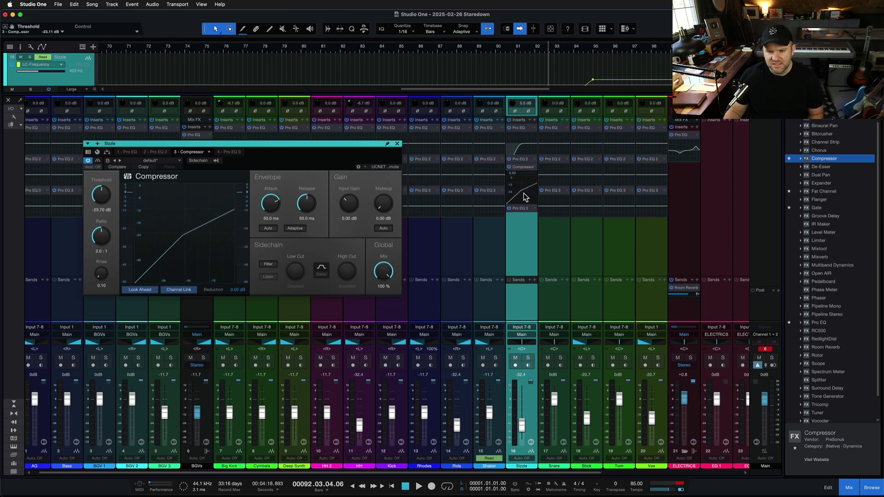
{"action": "left_click", "coordinate": [397, 143]}
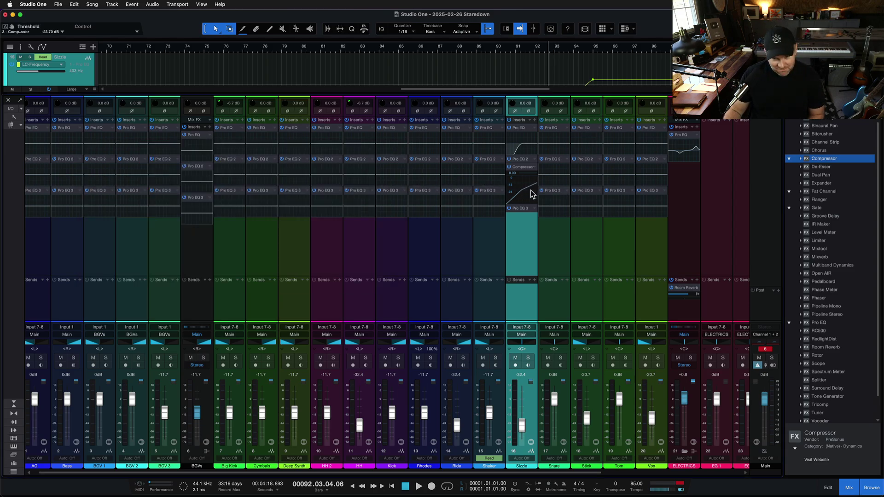
Boost the high-mid band by about 17.45 dB in the mini display of Sizzle's first Pro EQ
{"action": "scroll", "coordinate": [522, 134], "scroll_direction": "up", "scroll_amount": 5}
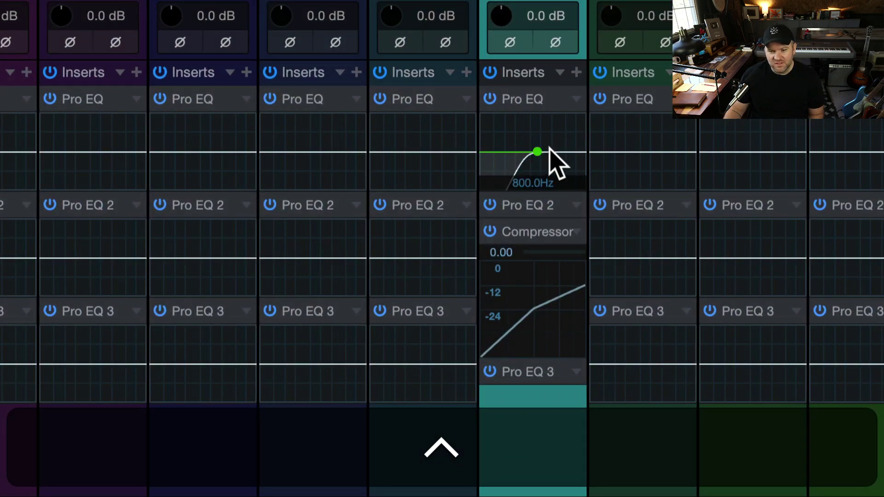
{"action": "left_click_drag", "start_coordinate": [548, 152], "coordinate": [566, 131]}
{"action": "scroll", "coordinate": [566, 131], "scroll_direction": "down", "scroll_amount": 5}
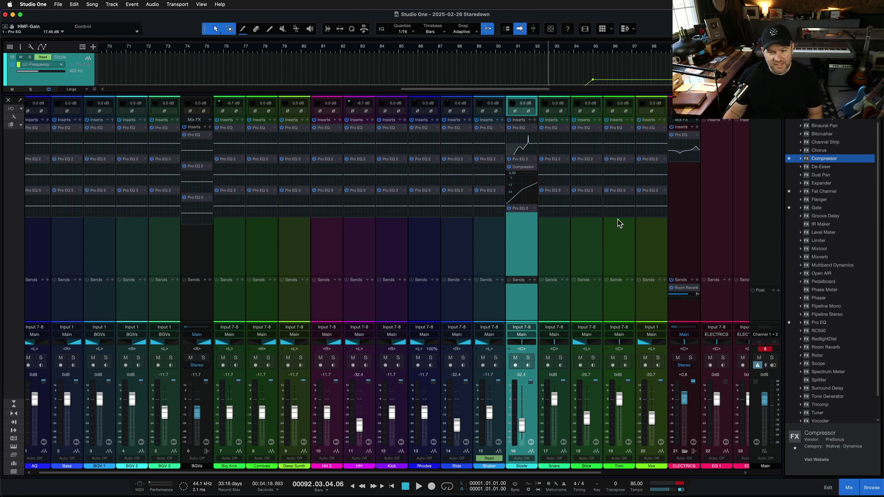
Collapse the first Pro EQ displays on Shaker and Sizzle, and the third insert's display on all channels from AG to Vox
{"action": "left_click", "coordinate": [496, 133]}
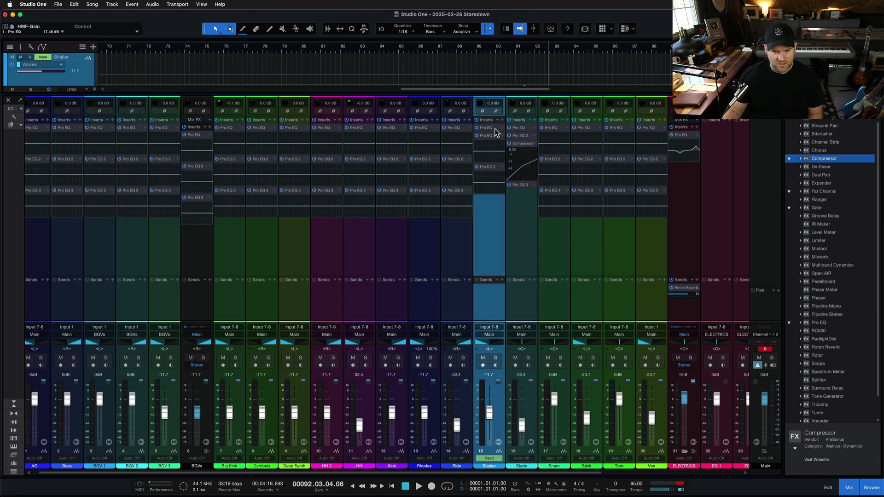
{"action": "left_click", "coordinate": [656, 237]}
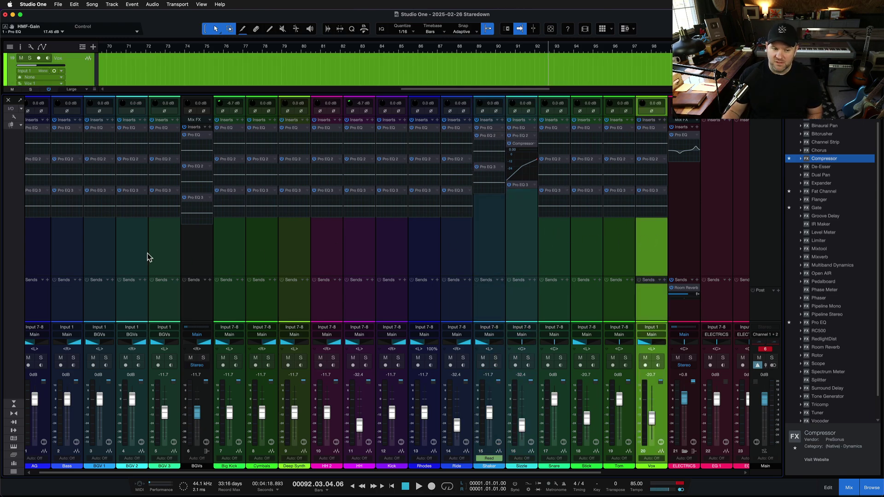
{"action": "scroll", "coordinate": [148, 255], "scroll_direction": "left", "scroll_amount": 1}
{"action": "left_click", "coordinate": [34, 255], "text": "shift"}
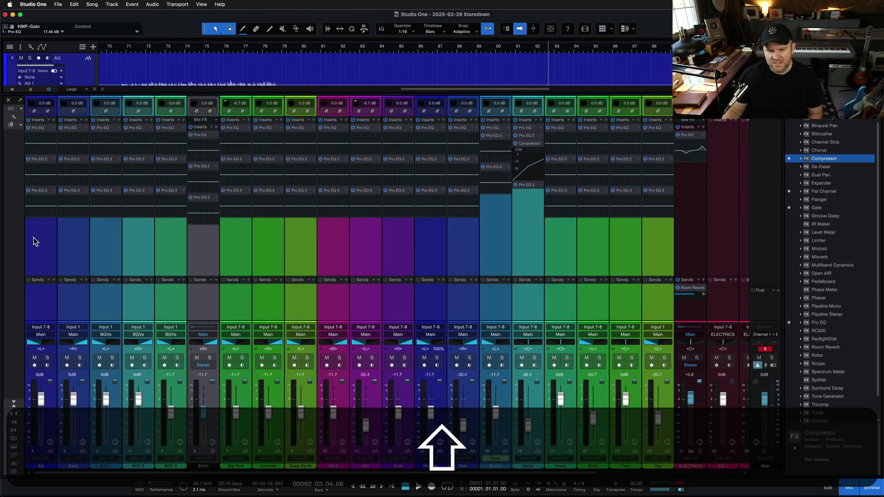
{"action": "left_click", "coordinate": [38, 194]}
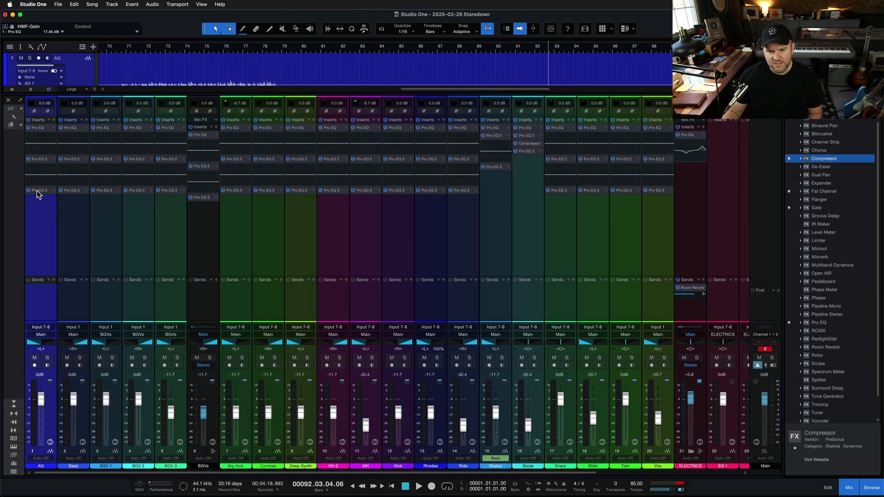
Collapse the remaining Pro EQ mini displays on the AG and Bass channels
{"action": "left_click", "coordinate": [40, 159]}
{"action": "left_click", "coordinate": [44, 126]}
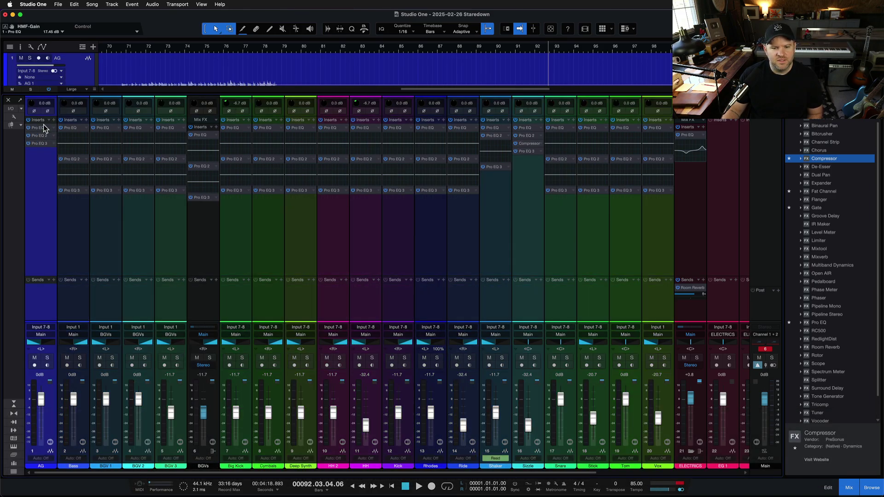
{"action": "left_click", "coordinate": [80, 132]}
{"action": "left_click", "coordinate": [78, 135]}
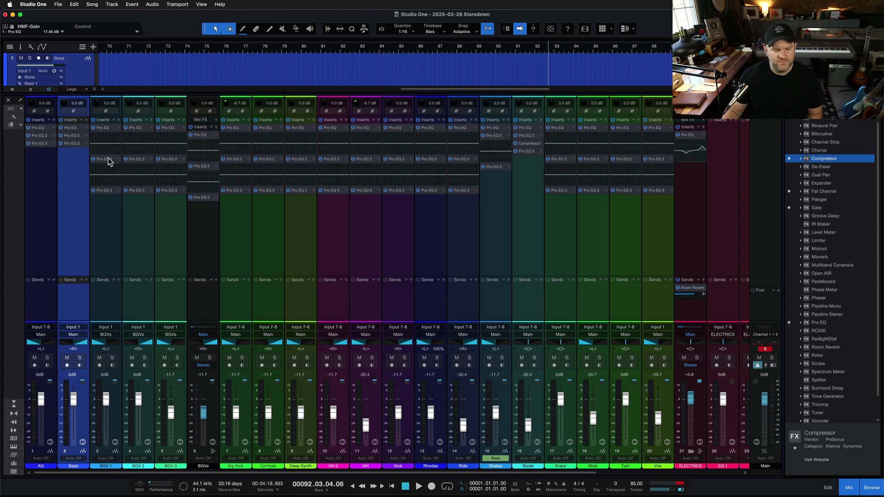
Collapse the second and first Pro EQ displays on all channels from BGV 1 to Vox together, and end with only Kick selected
{"action": "left_click", "coordinate": [109, 161]}
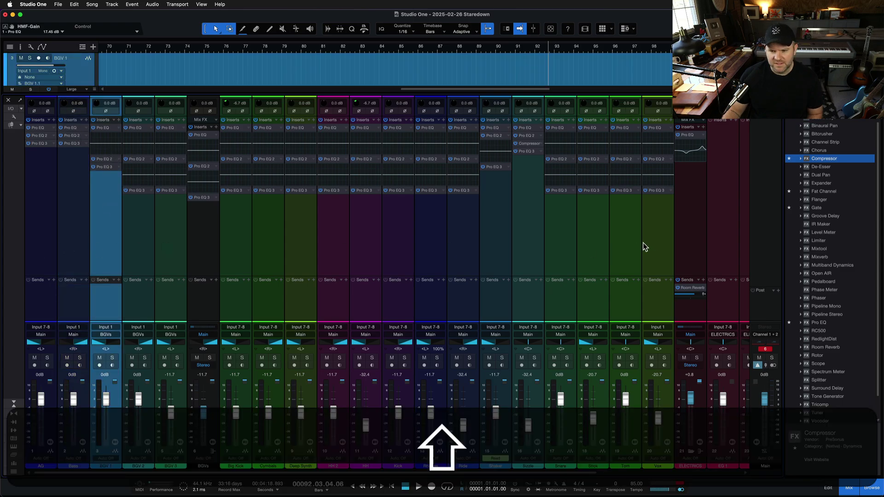
{"action": "left_click", "coordinate": [657, 205], "text": "shift"}
{"action": "left_click", "coordinate": [662, 159]}
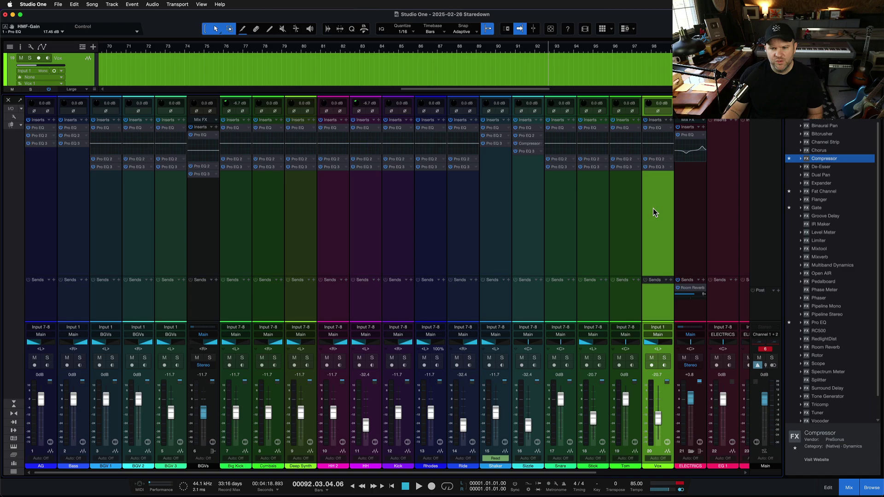
{"action": "left_click", "coordinate": [112, 212], "text": "shift"}
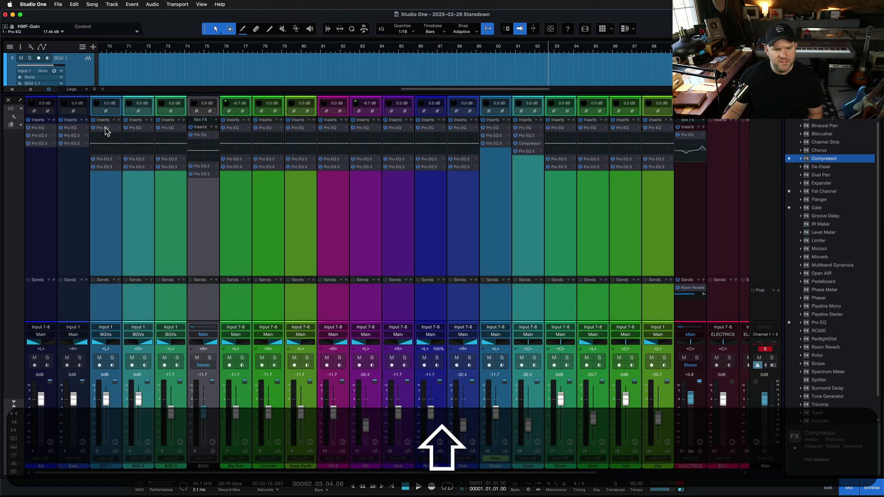
{"action": "left_click", "coordinate": [106, 131]}
{"action": "left_click", "coordinate": [400, 242]}
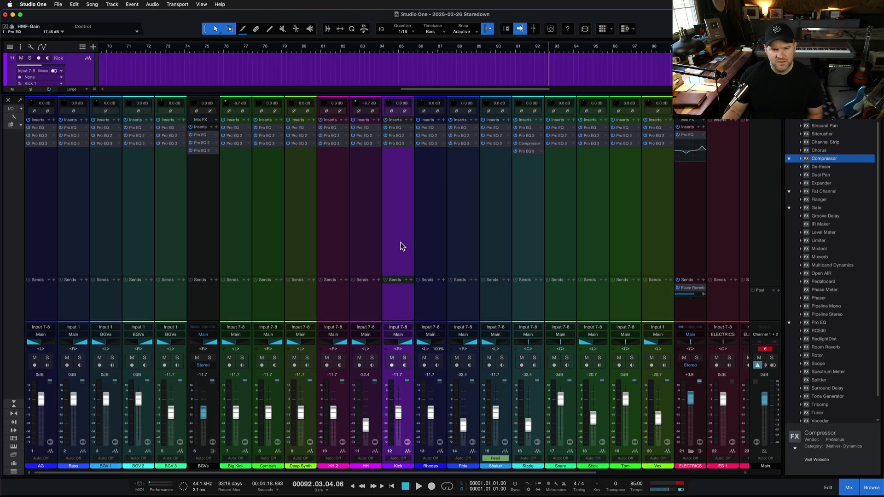
Expand the second Pro EQ's mini display on the channels from Deep Synth to Kick together, and end with only HH selected
{"action": "left_click", "coordinate": [291, 224], "text": "shift"}
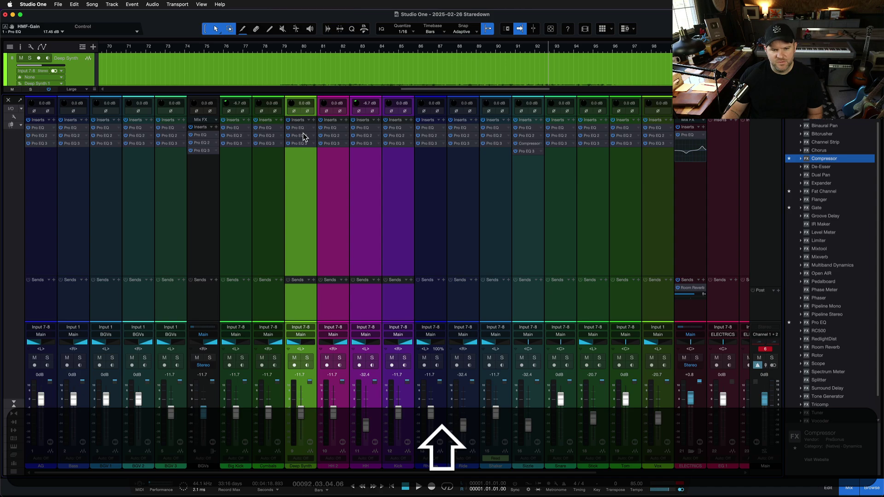
{"action": "left_click_drag", "start_coordinate": [302, 144], "coordinate": [316, 174]}
{"action": "left_click", "coordinate": [366, 241]}
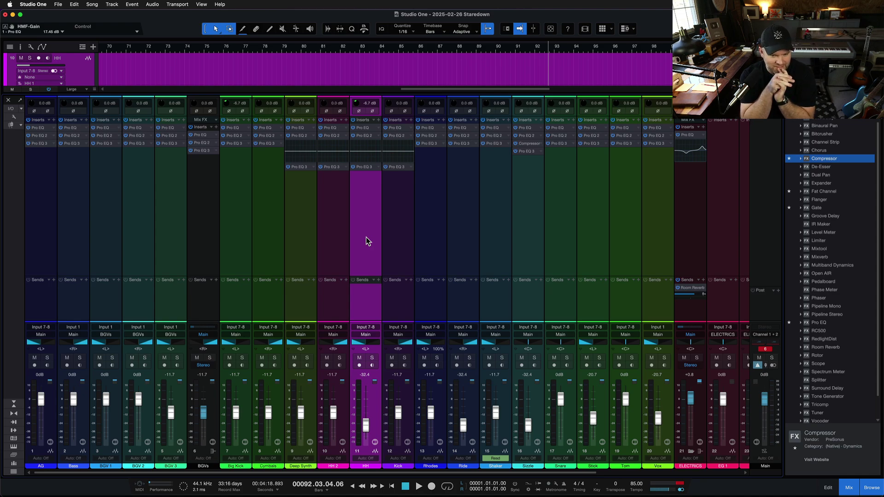
Load Console Shaper as the Mix FX on the Main output channel
{"action": "left_click", "coordinate": [789, 207]}
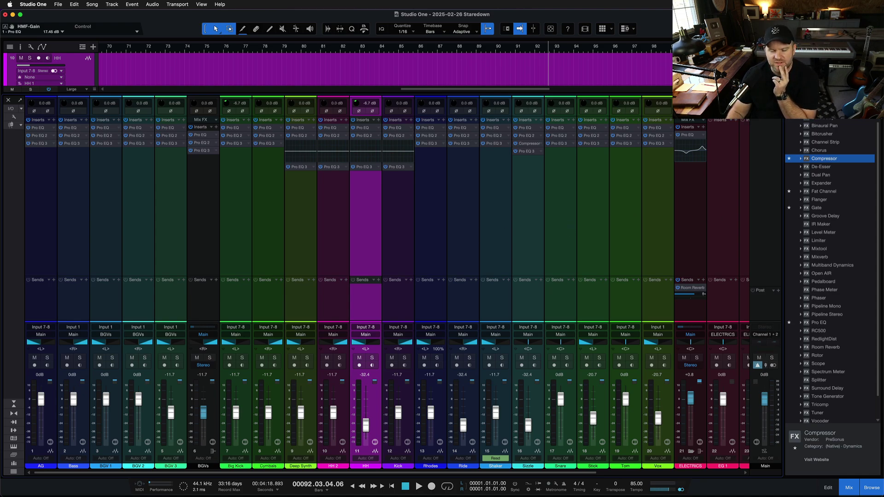
{"action": "left_click", "coordinate": [767, 129]}
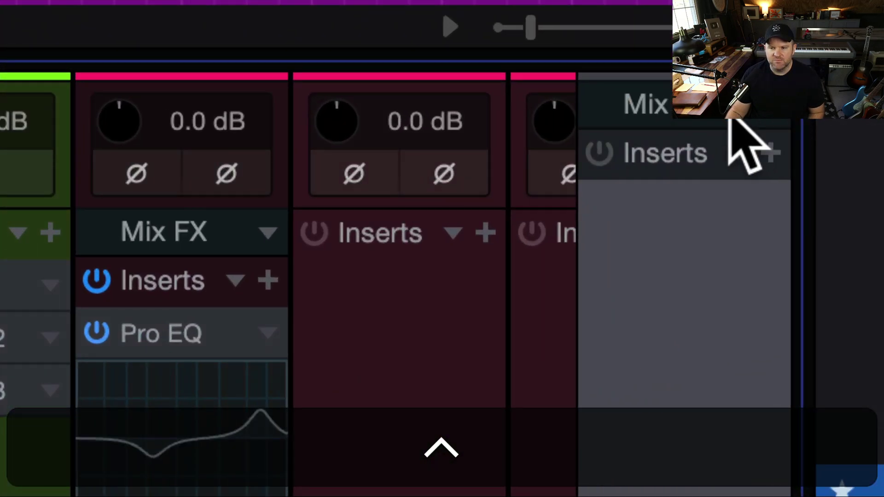
{"action": "left_click", "coordinate": [731, 120]}
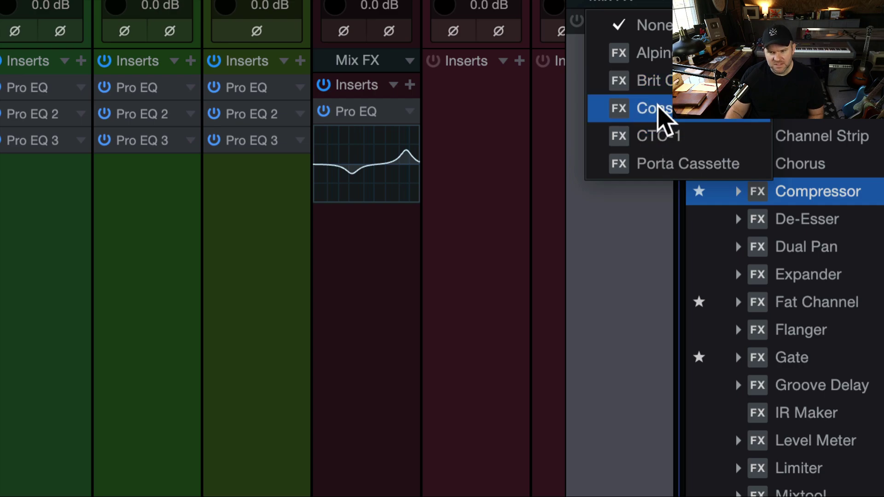
{"action": "left_click", "coordinate": [661, 115]}
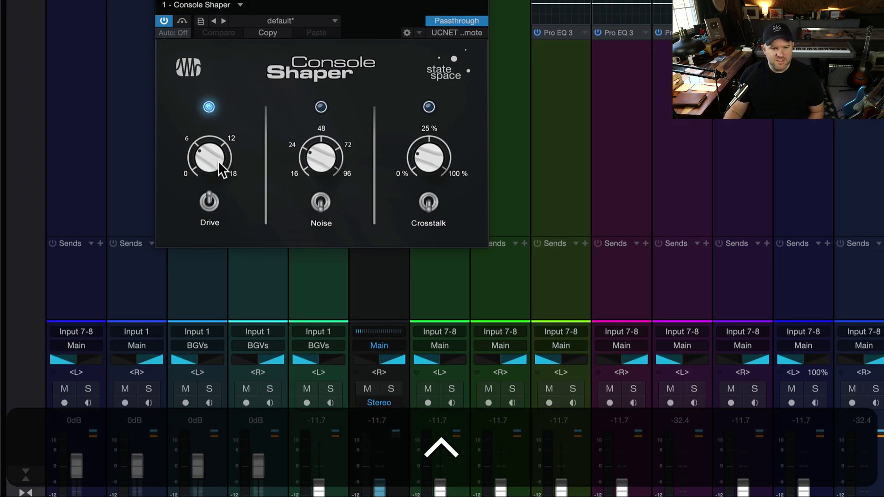
Raise Console Shaper's Drive to around the middle of its range and try its Noise and Crosstalk controls
{"action": "mouse_move", "coordinate": [215, 168]}
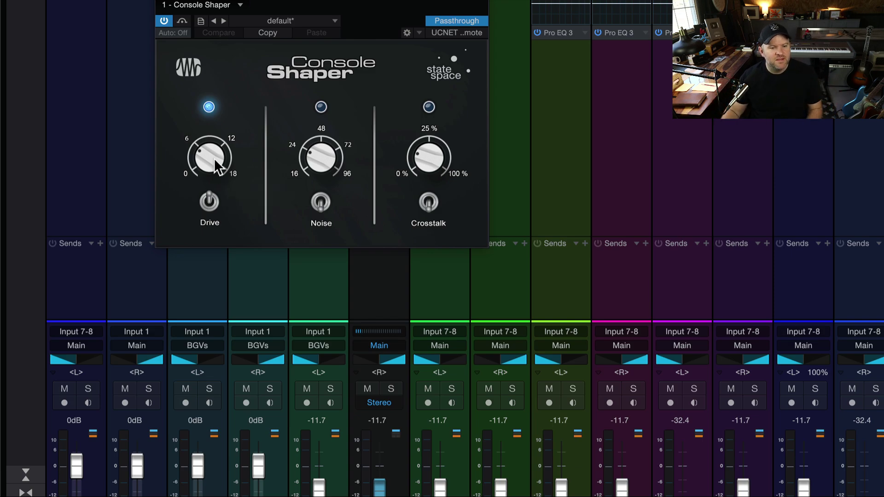
{"action": "left_click_drag", "start_coordinate": [217, 166], "coordinate": [217, 120]}
{"action": "mouse_move", "coordinate": [332, 169]}
{"action": "left_mouse_down"}
{"action": "mouse_move", "coordinate": [330, 145]}
{"action": "mouse_move", "coordinate": [332, 169]}
{"action": "left_mouse_up"}
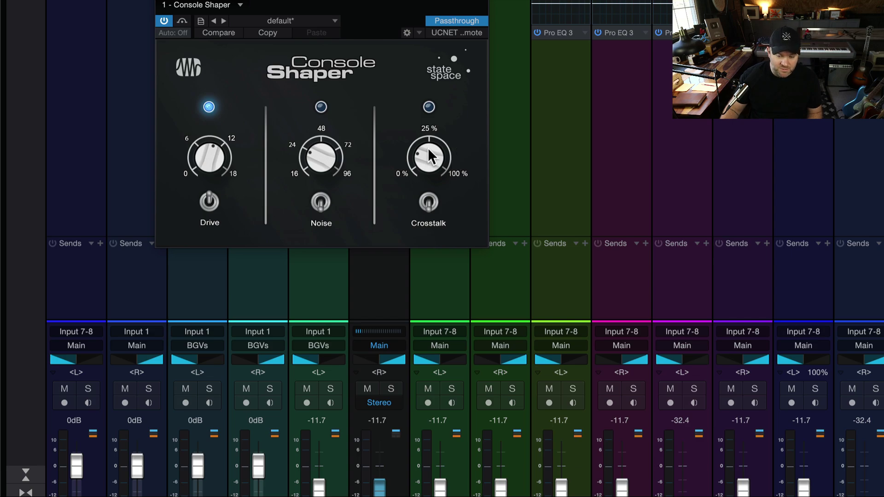
{"action": "left_click_drag", "start_coordinate": [420, 152], "coordinate": [432, 131]}
{"action": "mouse_move", "coordinate": [303, 140]}
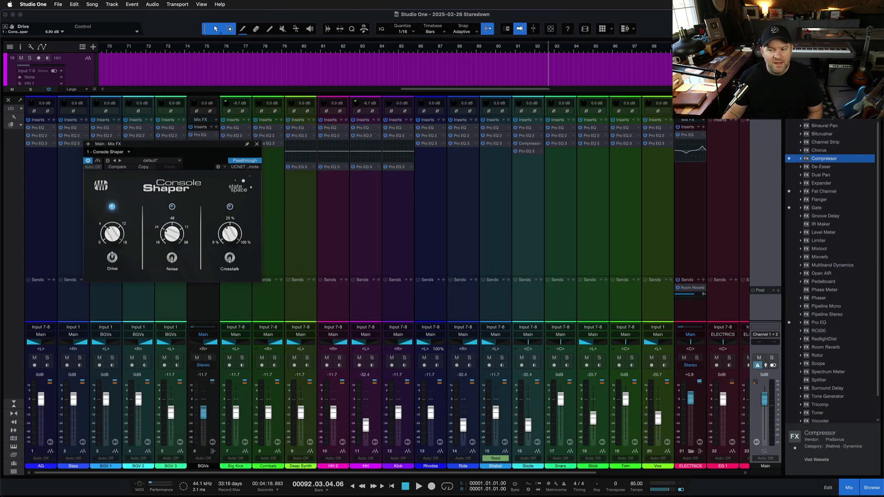
Replace the Main channel's Mix FX with Brit Console, raise its Drive to around the middle of the range, and close its window
{"action": "left_click", "coordinate": [764, 108]}
{"action": "left_click", "coordinate": [778, 100]}
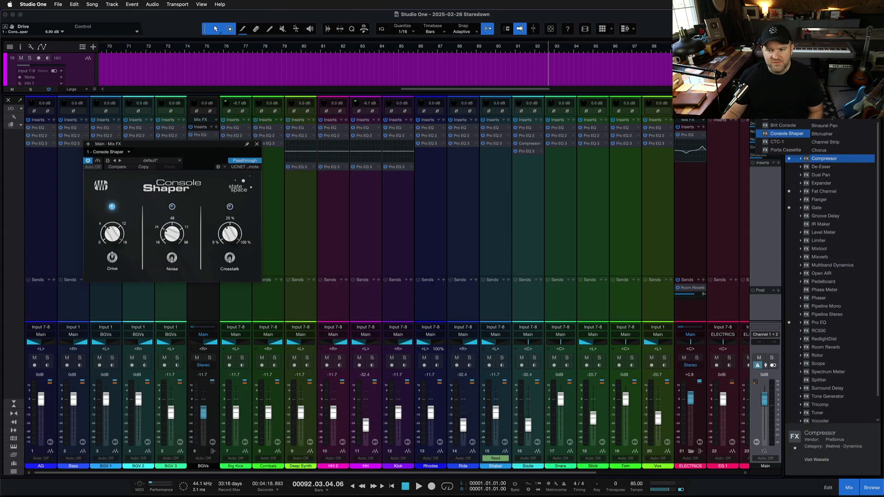
{"action": "left_click", "coordinate": [778, 125]}
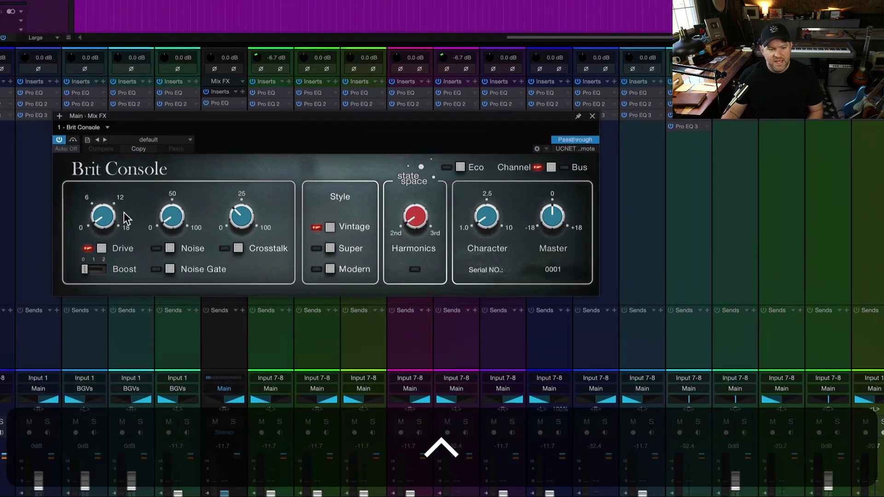
{"action": "left_click_drag", "start_coordinate": [119, 213], "coordinate": [121, 181]}
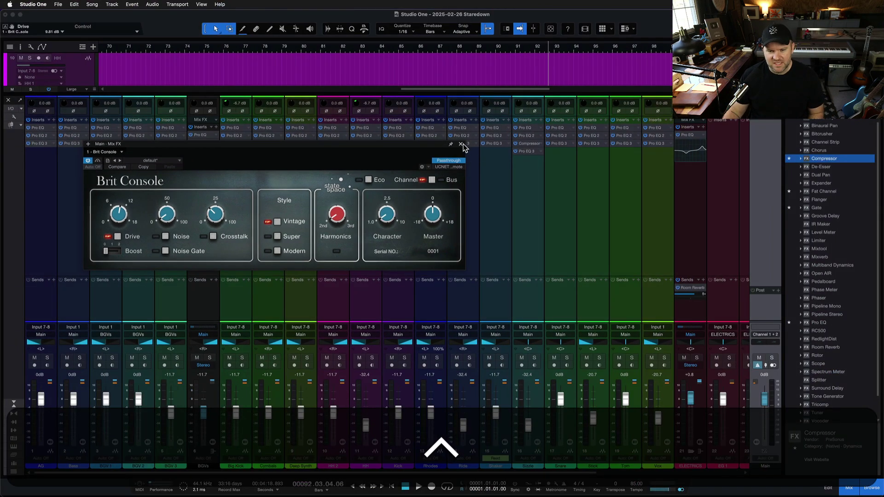
{"action": "left_click", "coordinate": [460, 143]}
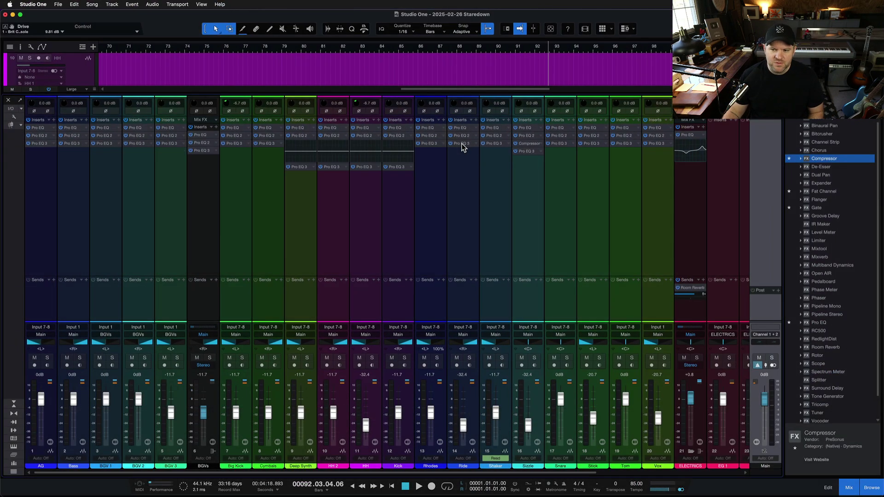
Select the Sizzle channel, reopen the Main channel's Brit Console to view its controls, and close it
{"action": "left_click", "coordinate": [526, 211]}
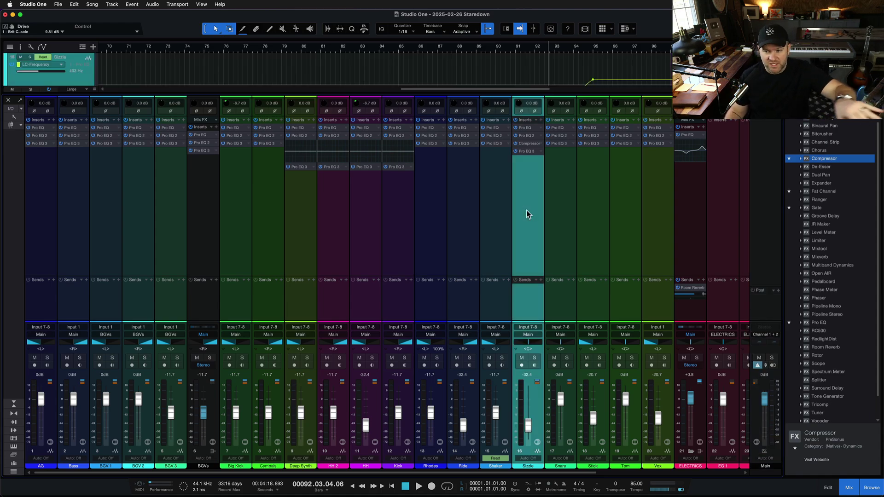
{"action": "double_click", "coordinate": [764, 108]}
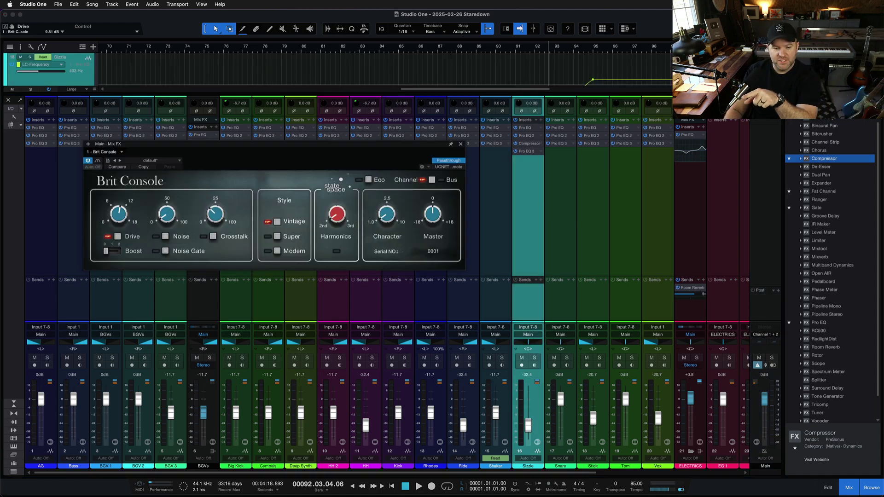
{"action": "left_click", "coordinate": [460, 143]}
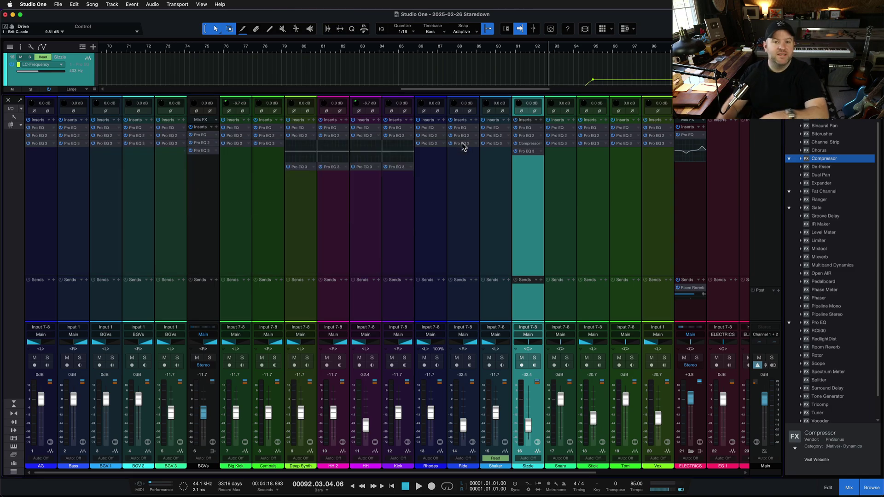